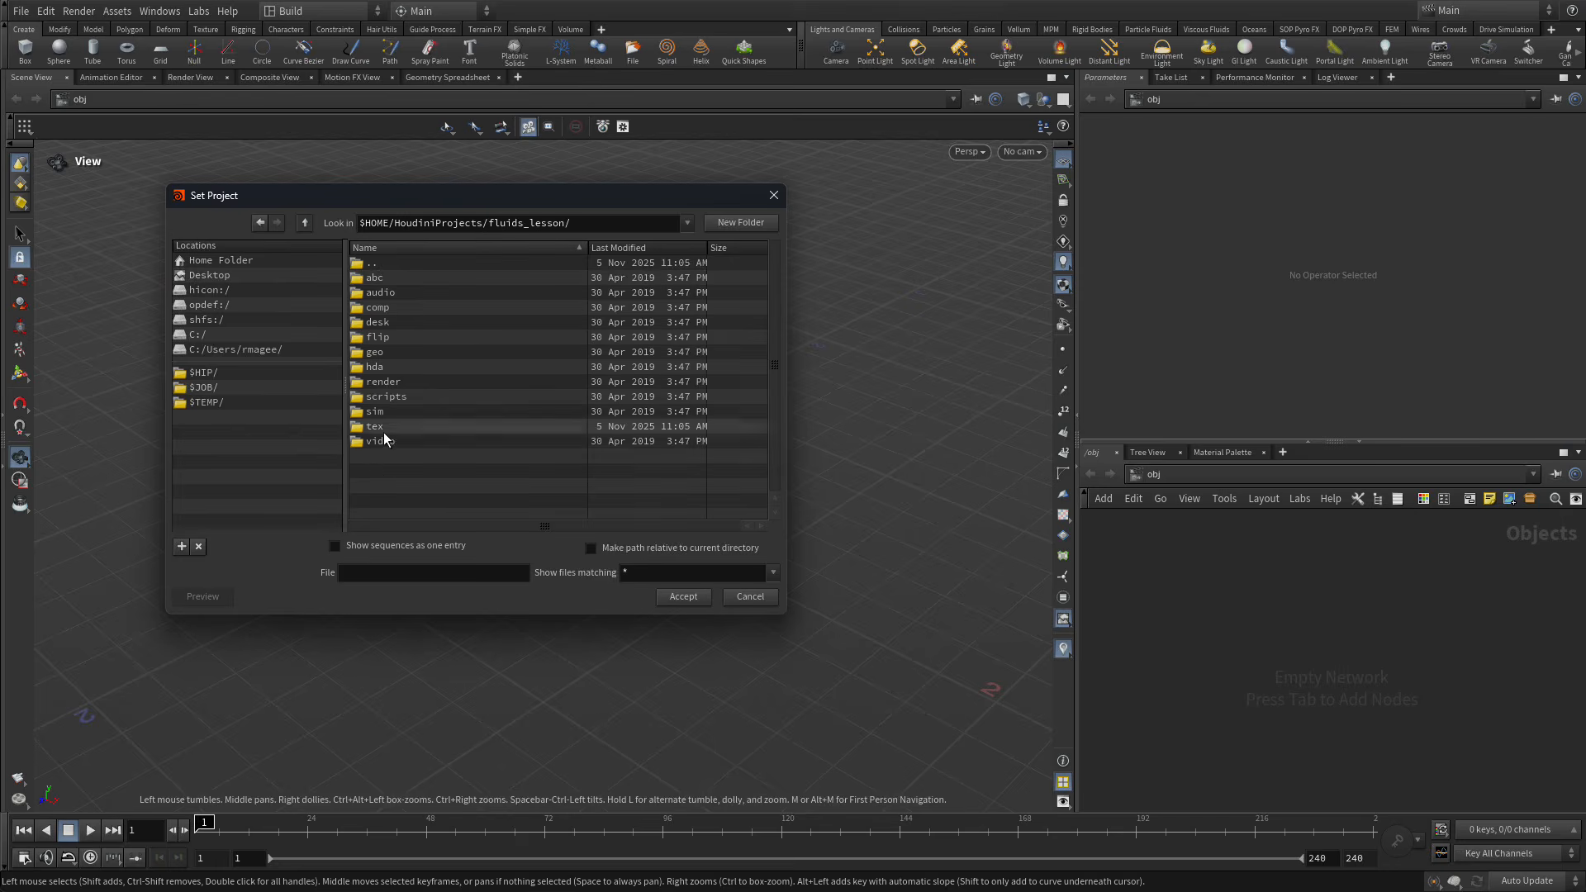
Set fluids_lesson as the project folder after checking its tex subfolder, and enter wineglass_01 as the file name.
{"action": "double_click", "coordinate": [381, 427]}
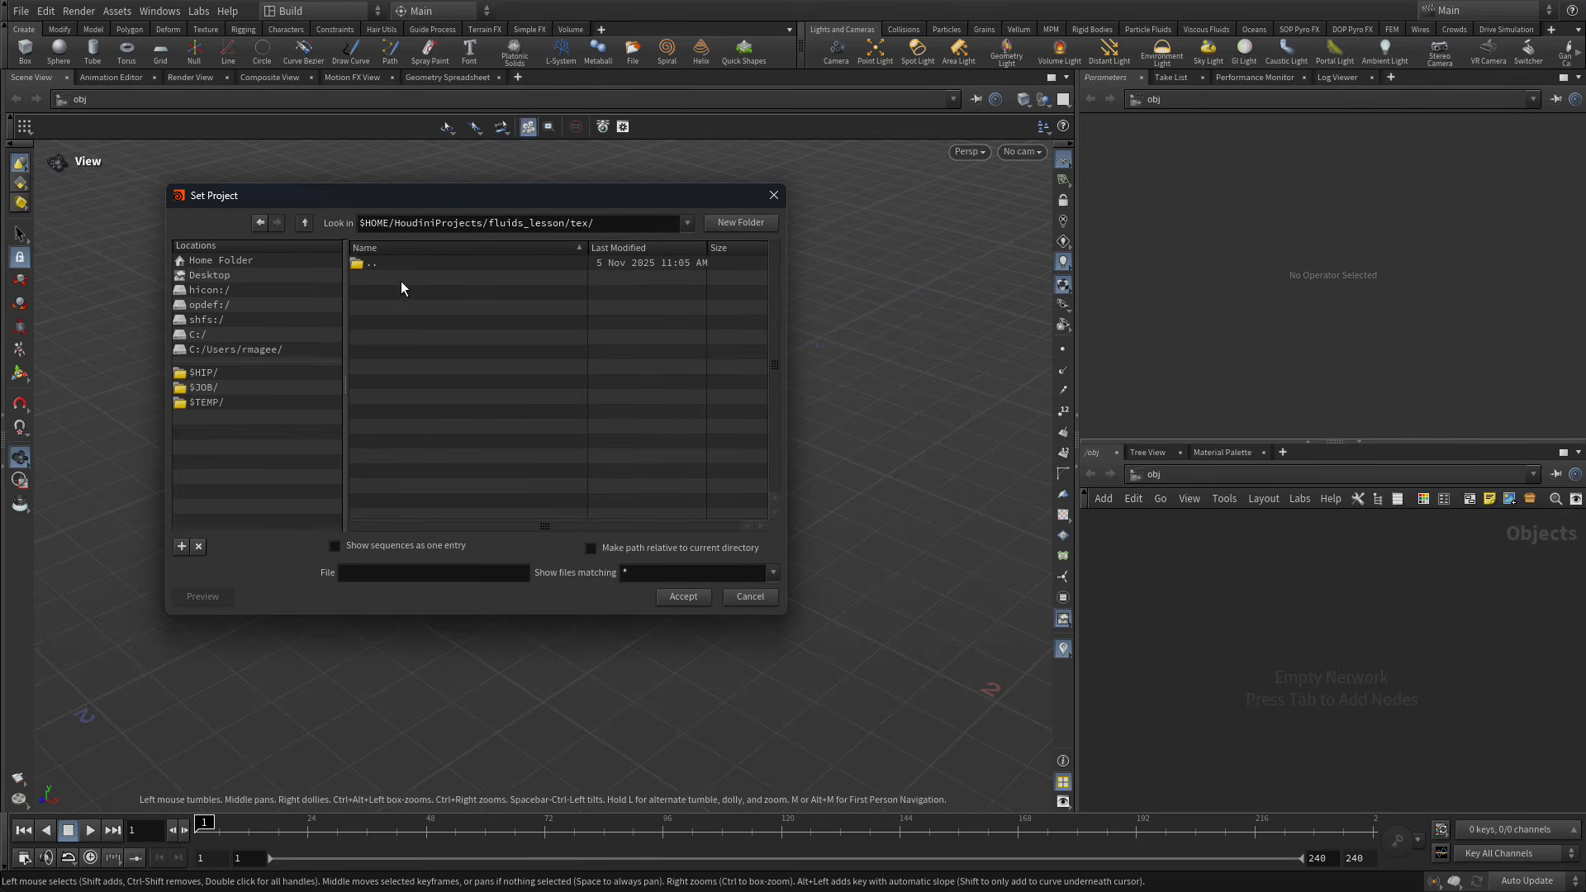
{"action": "left_click", "coordinate": [304, 220]}
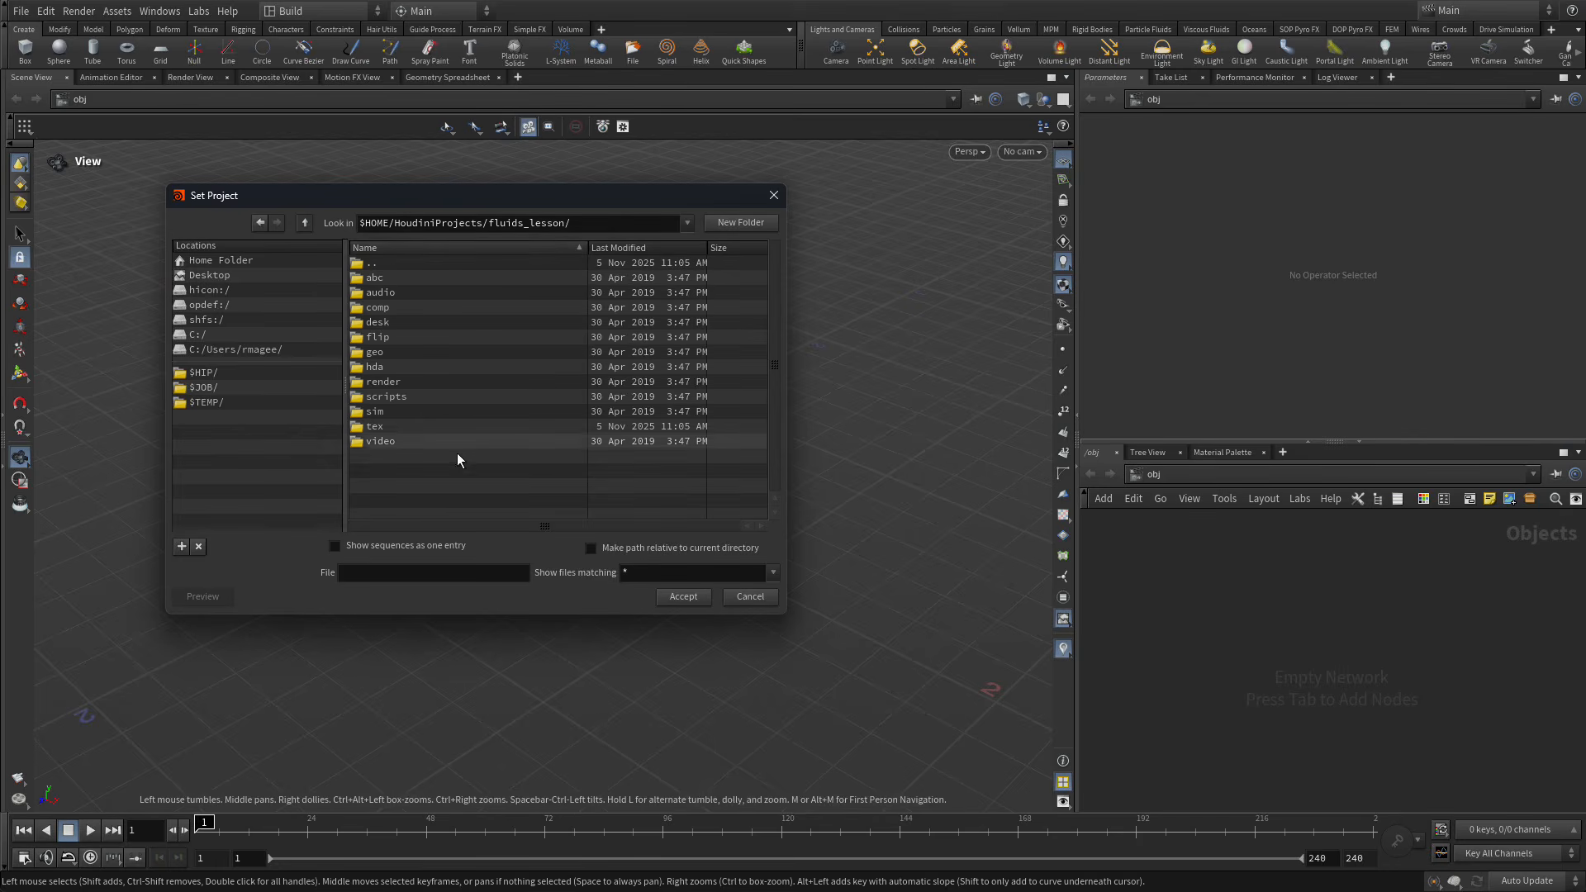
{"action": "left_click", "coordinate": [371, 576]}
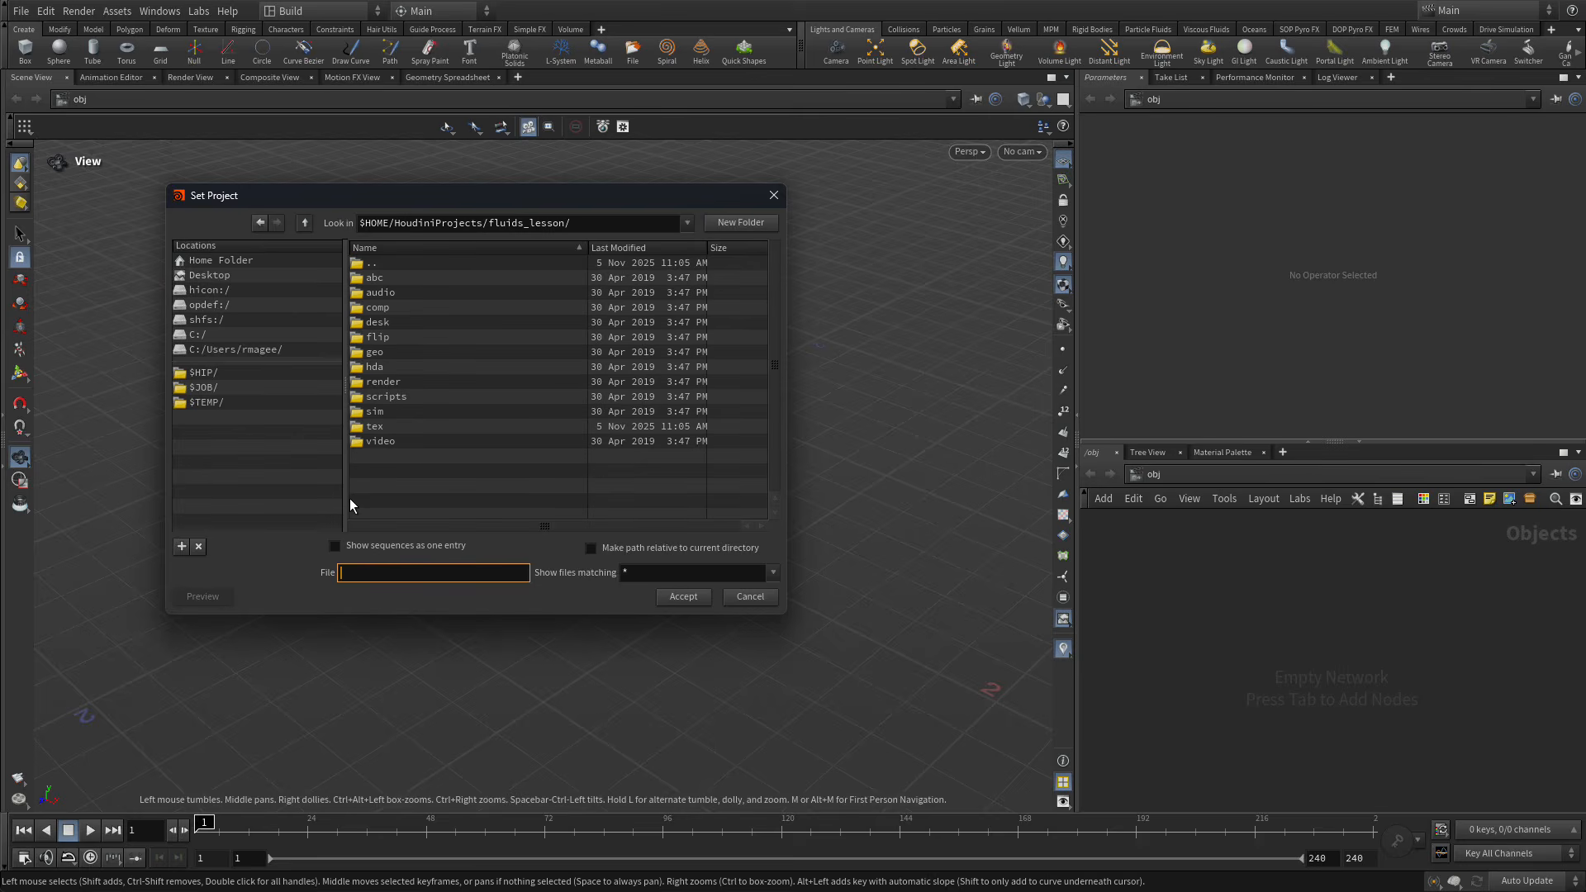
{"action": "type", "text": "wineglass_01"}
{"action": "key", "text": "Return"}
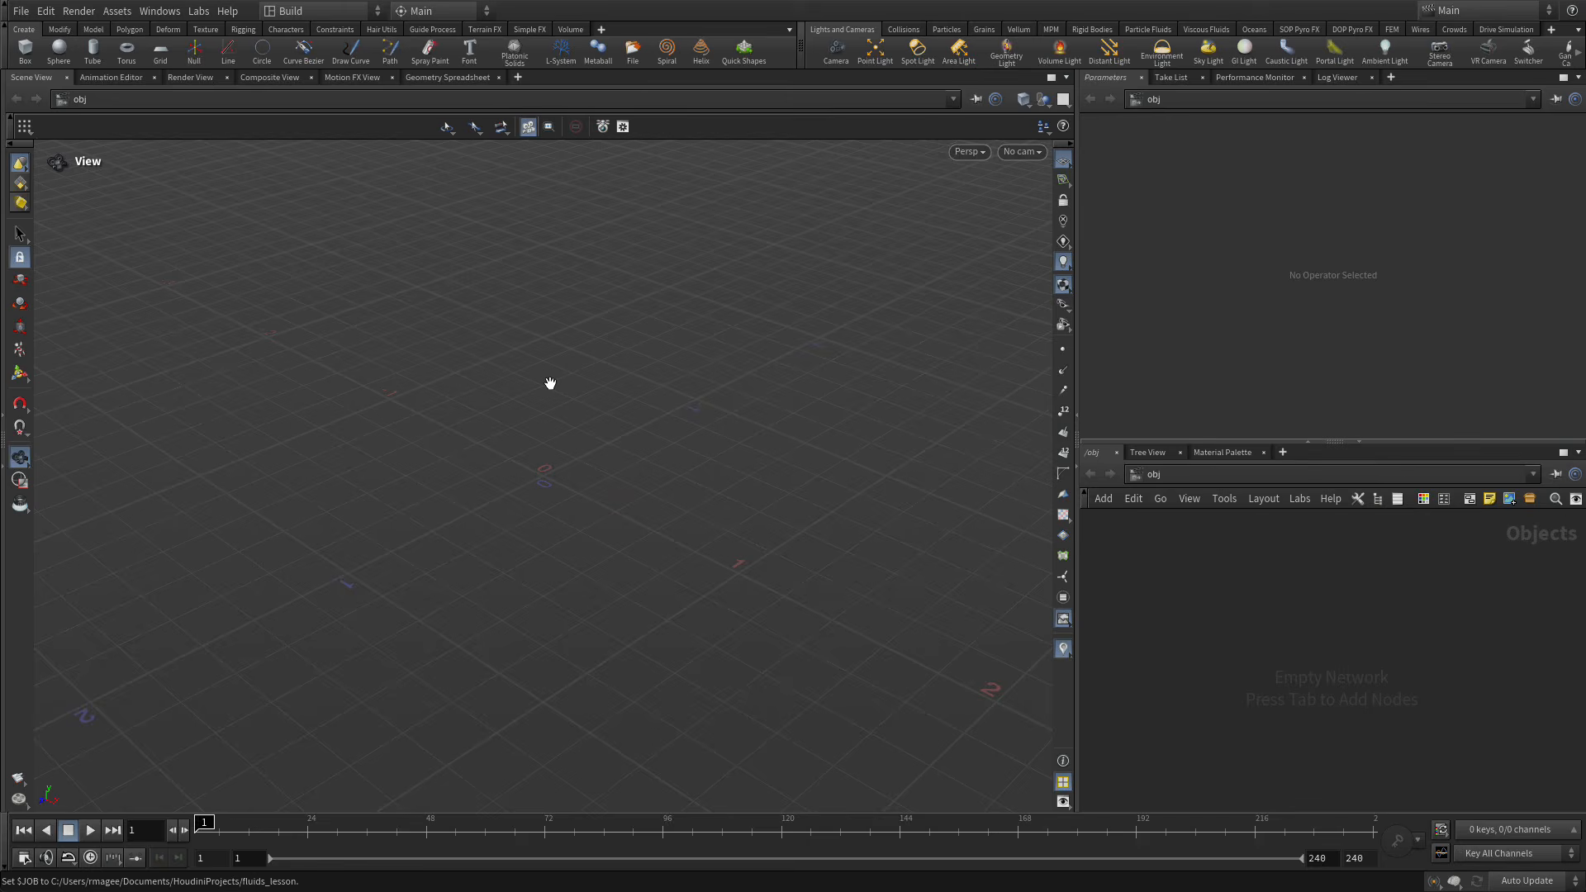
Switch the viewport layout to Four Views and maximize the Front view.
{"action": "key", "text": "v"}
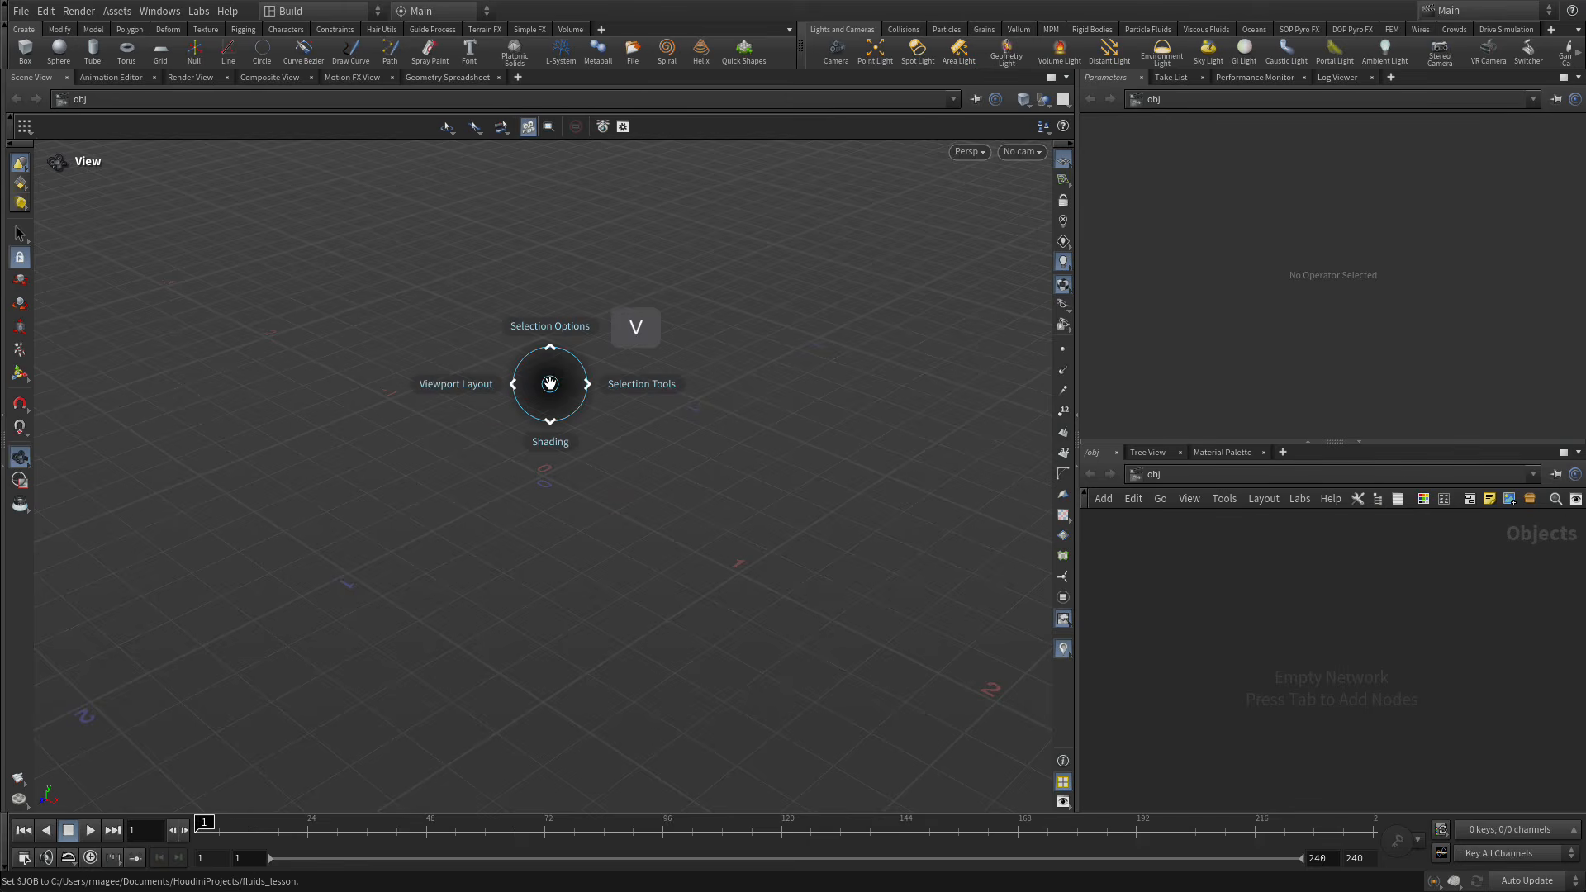
{"action": "mouse_move", "coordinate": [395, 386]}
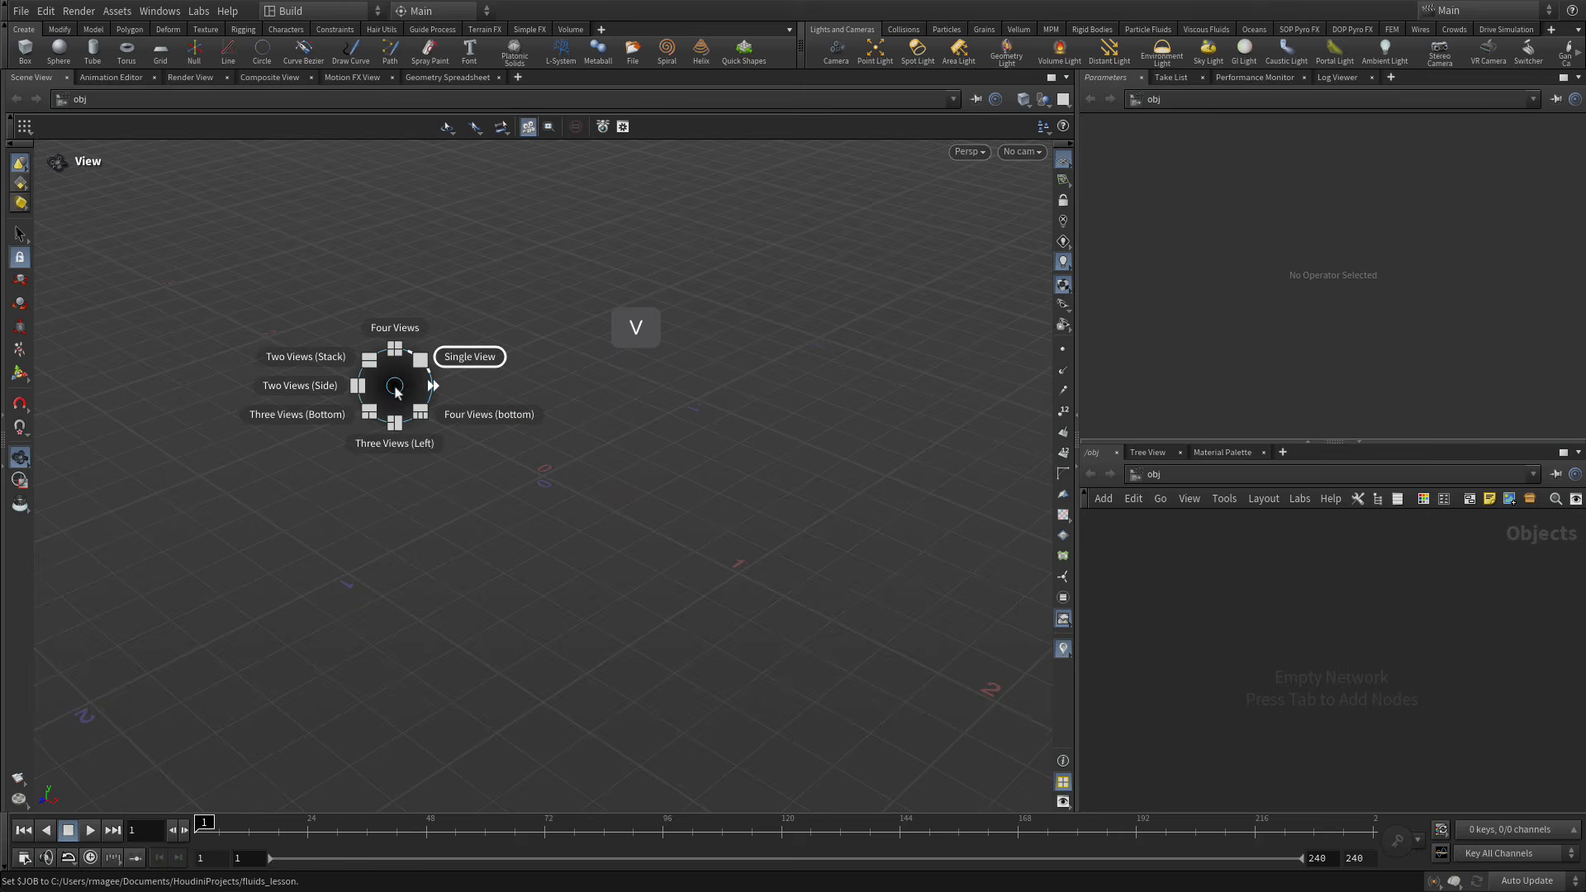
{"action": "left_click", "coordinate": [395, 340]}
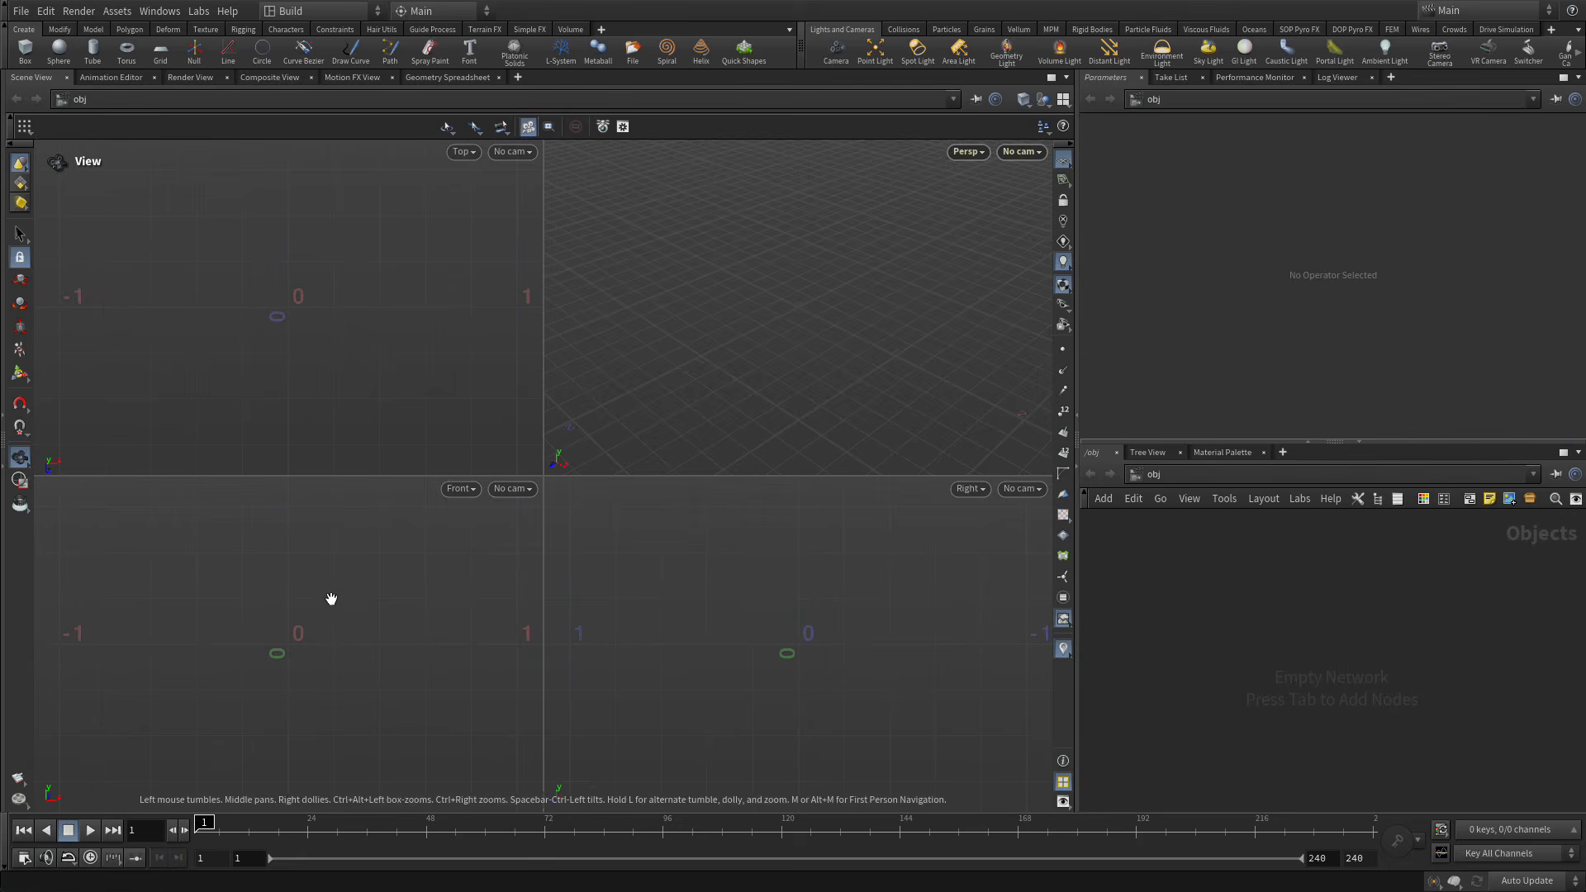
{"action": "key", "text": "space+b"}
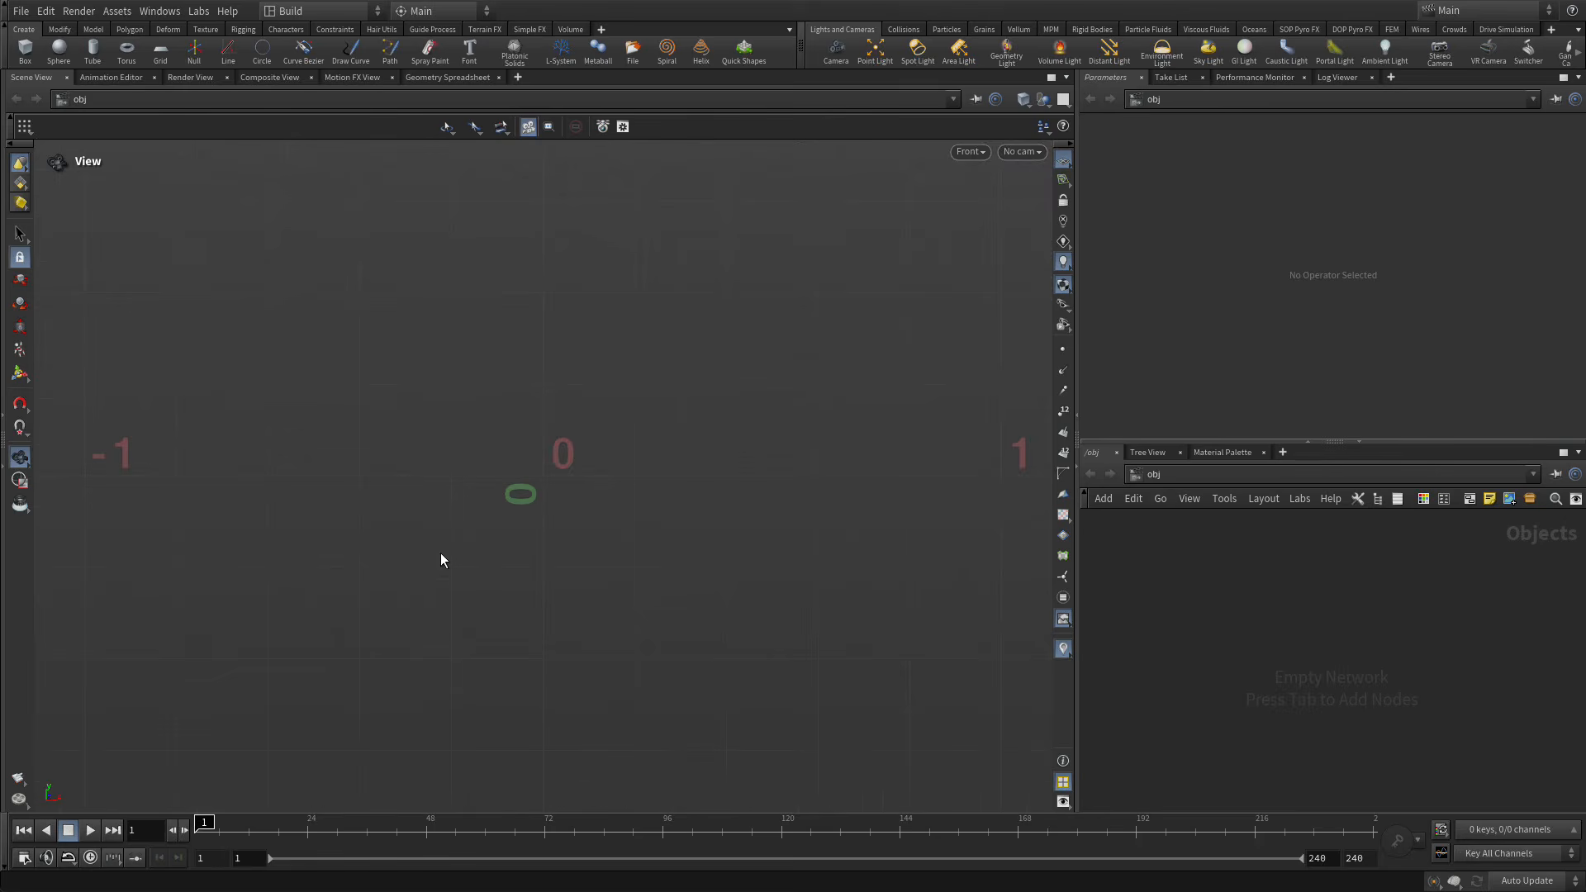
Load wineglass_profile.jpg from the project's tex folder as the Front view's background image.
{"action": "key", "text": "d"}
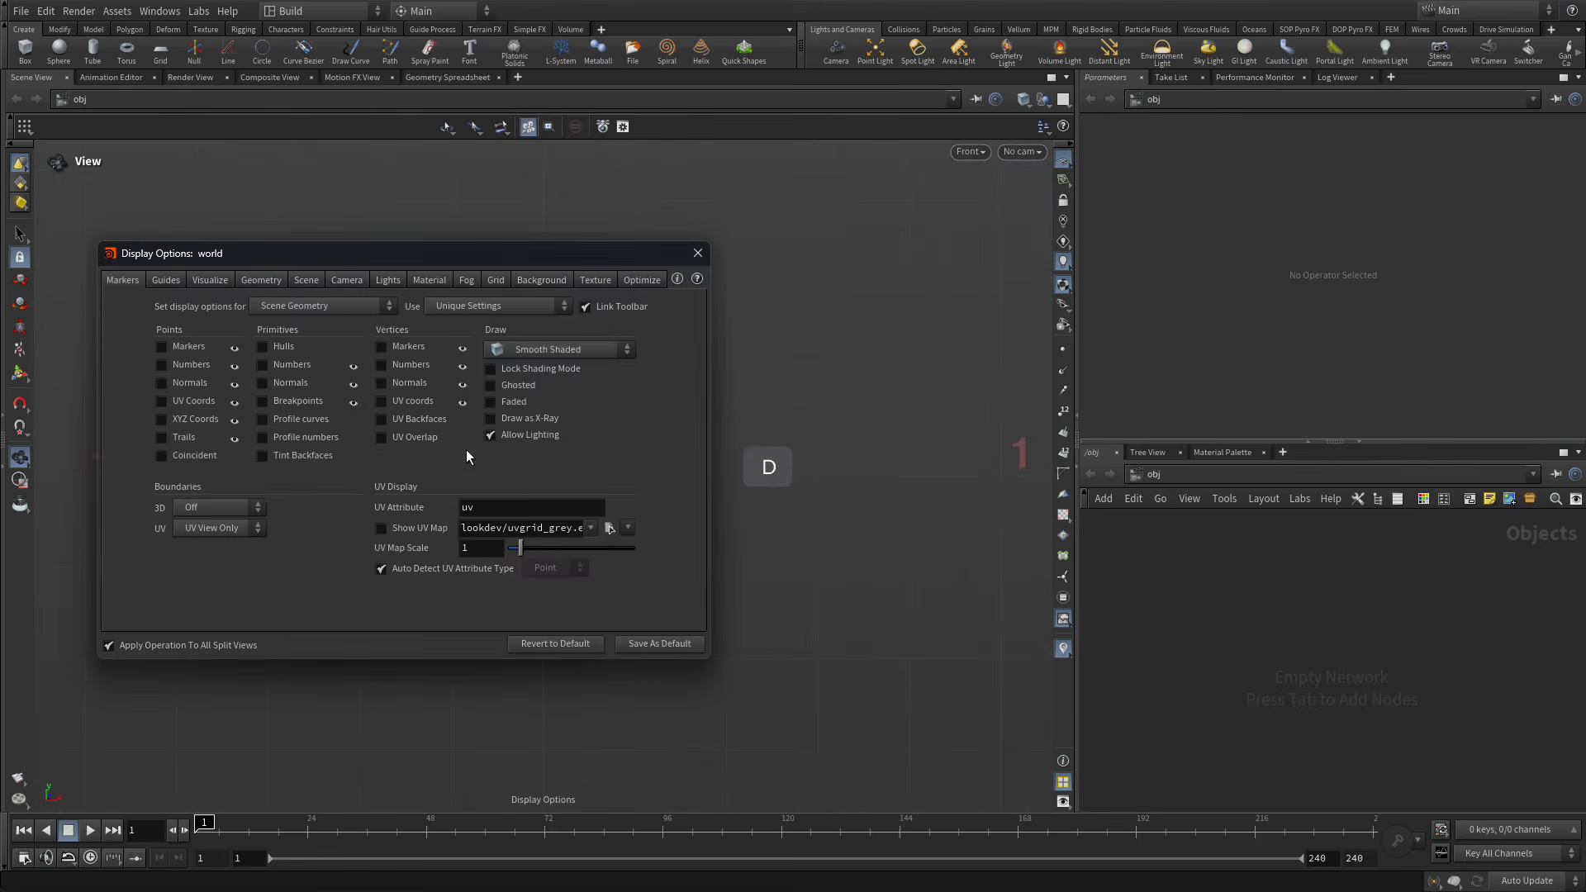
{"action": "left_click", "coordinate": [533, 281]}
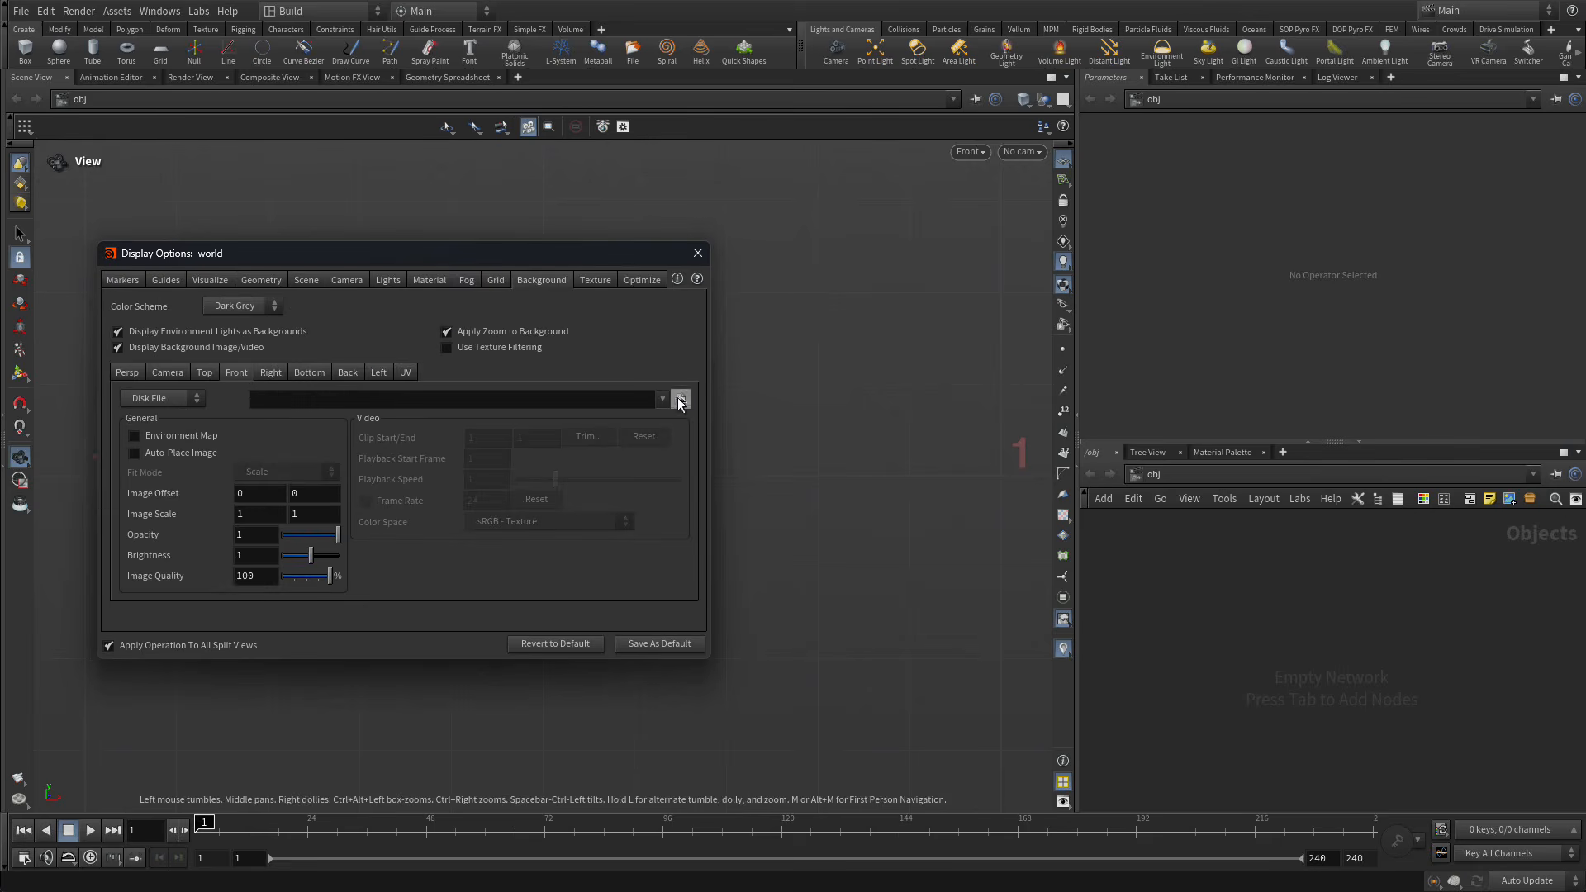
{"action": "left_click", "coordinate": [682, 399]}
{"action": "double_click", "coordinate": [419, 426]}
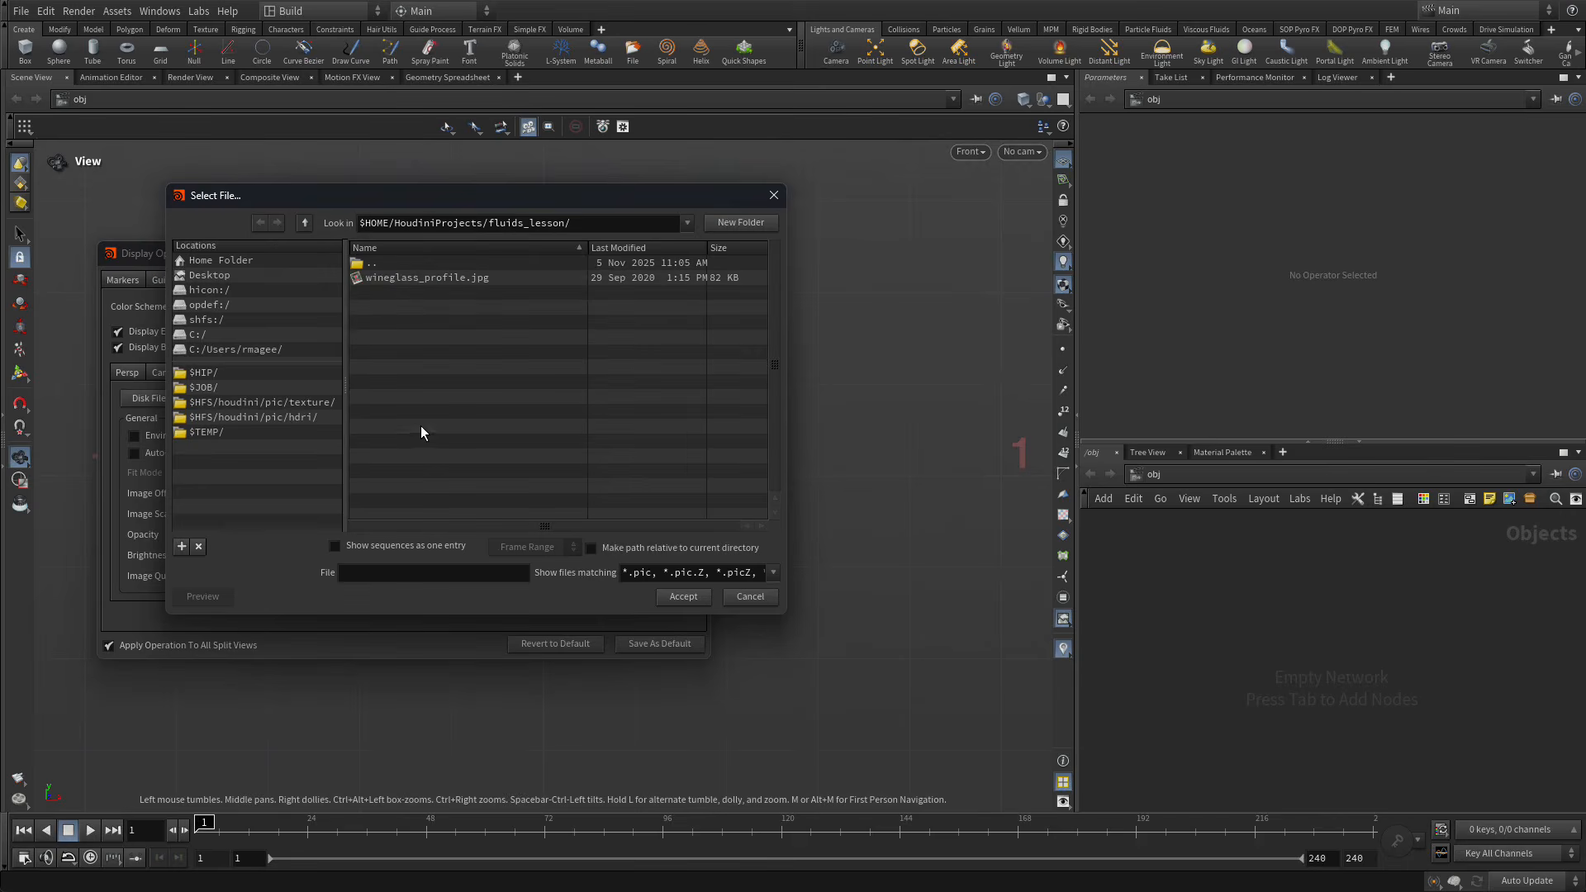
{"action": "left_click", "coordinate": [390, 279]}
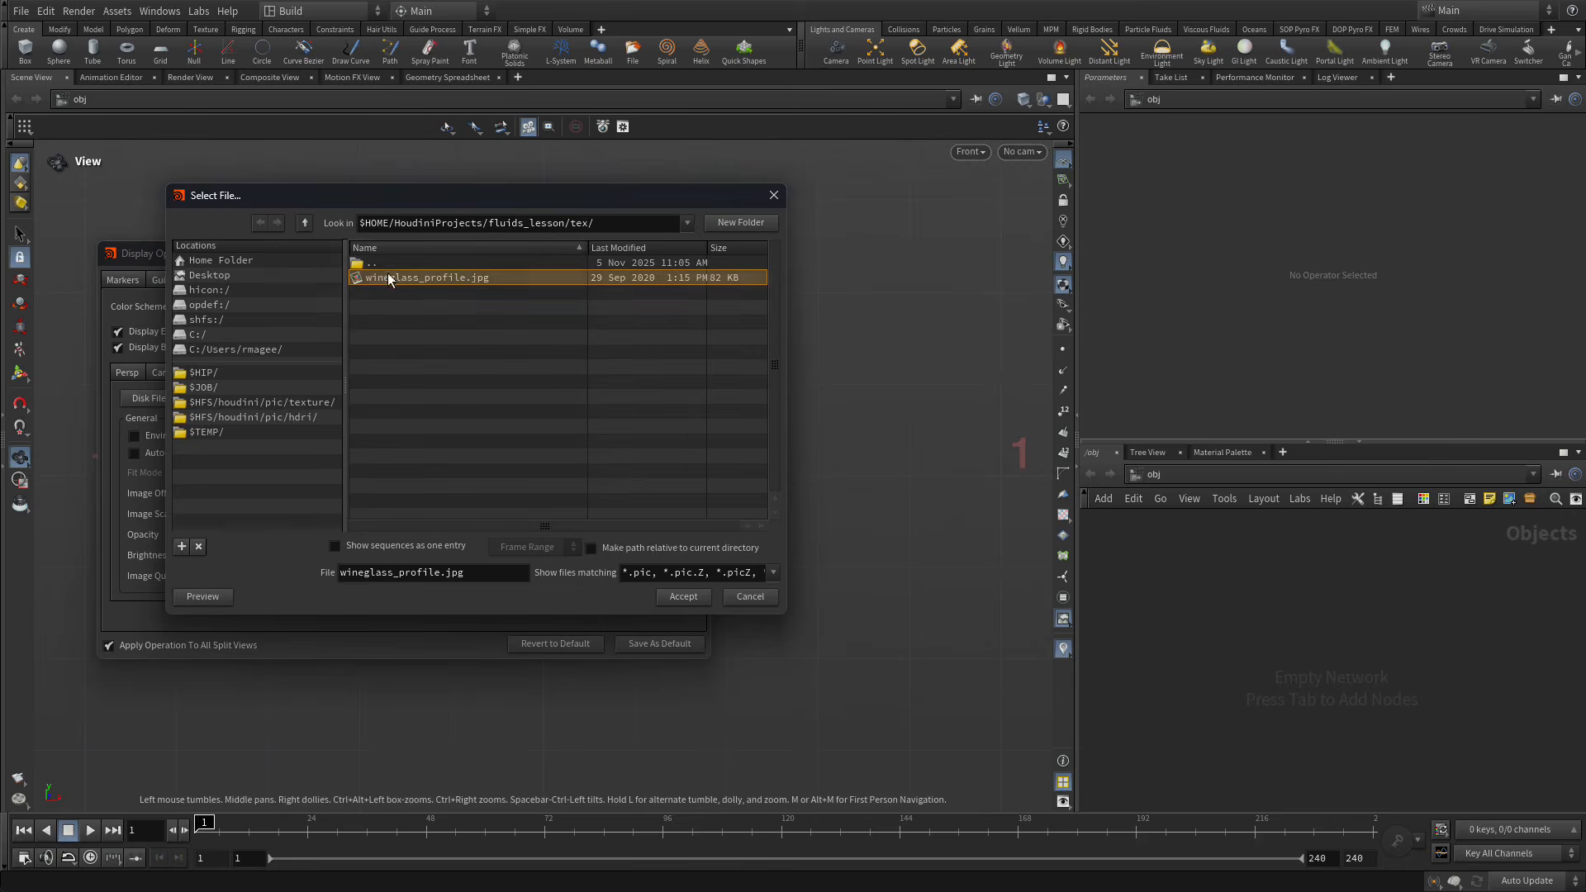
{"action": "left_click", "coordinate": [692, 601]}
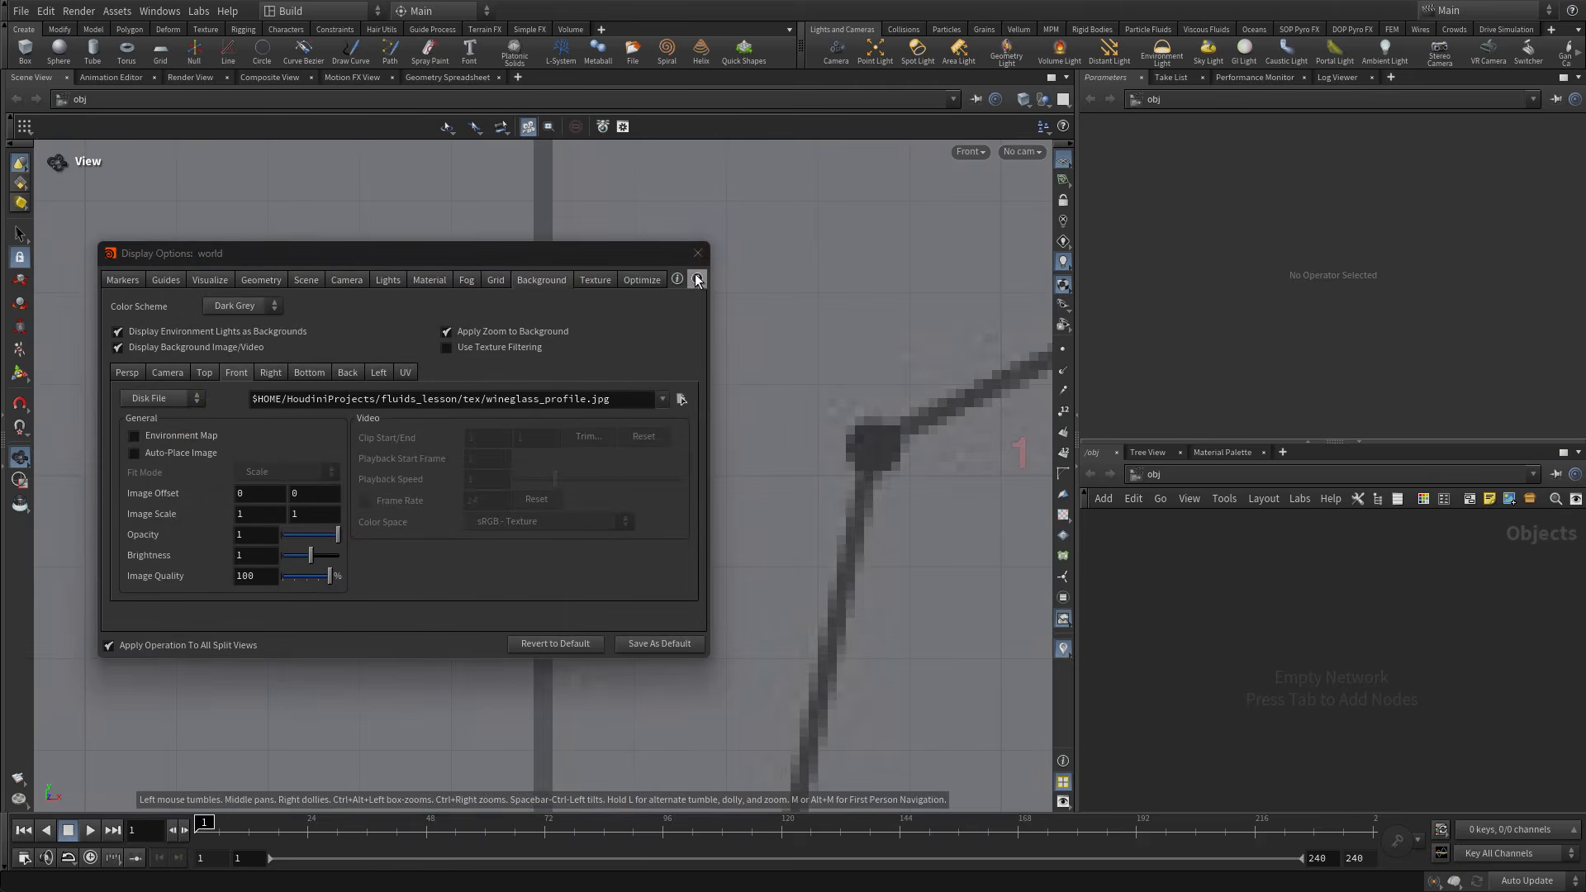
Set the Front background image's vertical offset to 3 and its image scale to .26 in both directions.
{"action": "left_click_drag", "start_coordinate": [576, 262], "coordinate": [1585, 187]}
{"action": "right_click_drag", "start_coordinate": [677, 383], "coordinate": [138, 518]}
{"action": "right_click_drag", "start_coordinate": [700, 414], "coordinate": [652, 519]}
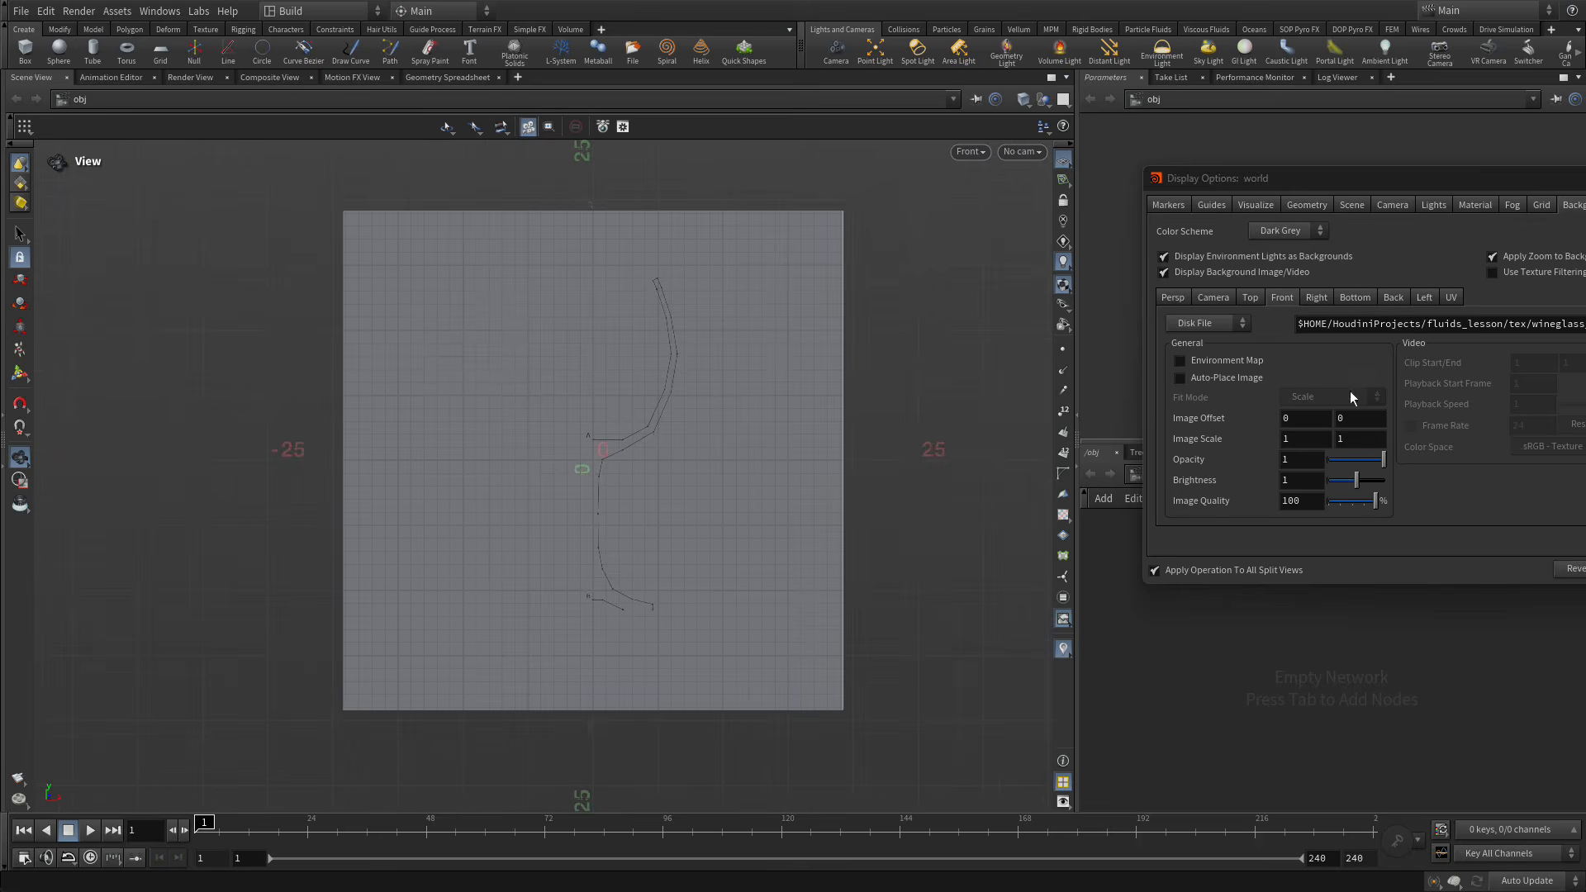
{"action": "left_click_drag", "start_coordinate": [1332, 192], "coordinate": [789, 234]}
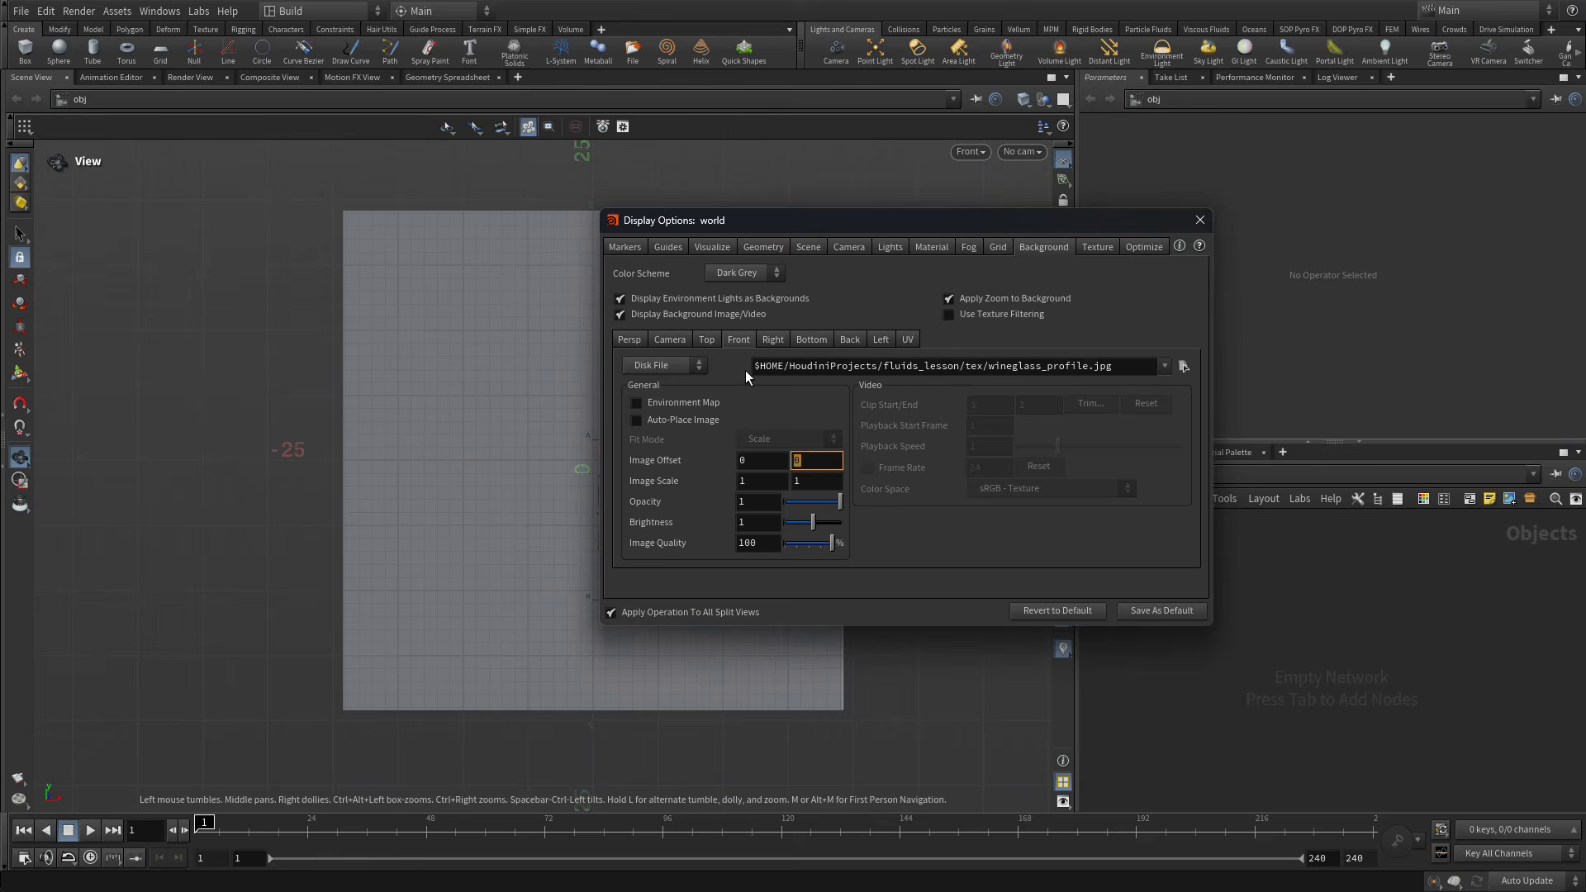
{"action": "type", "text": "3"}
{"action": "key", "text": "Tab"}
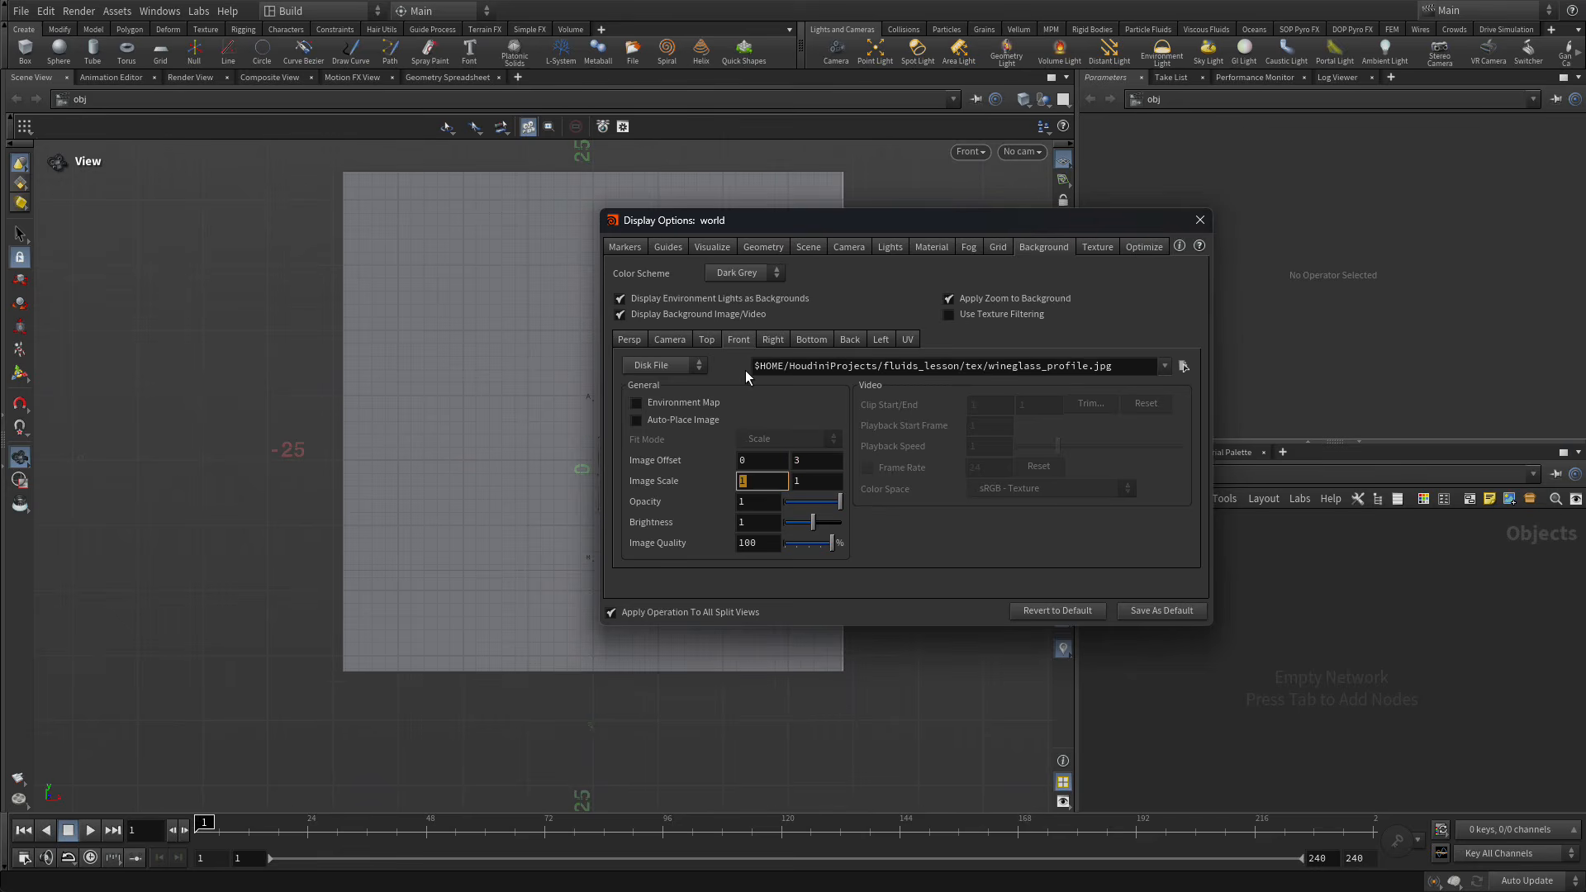
{"action": "type", "text": ".26"}
{"action": "key", "text": "Tab"}
{"action": "type", "text": ".26"}
{"action": "key", "text": "Tab"}
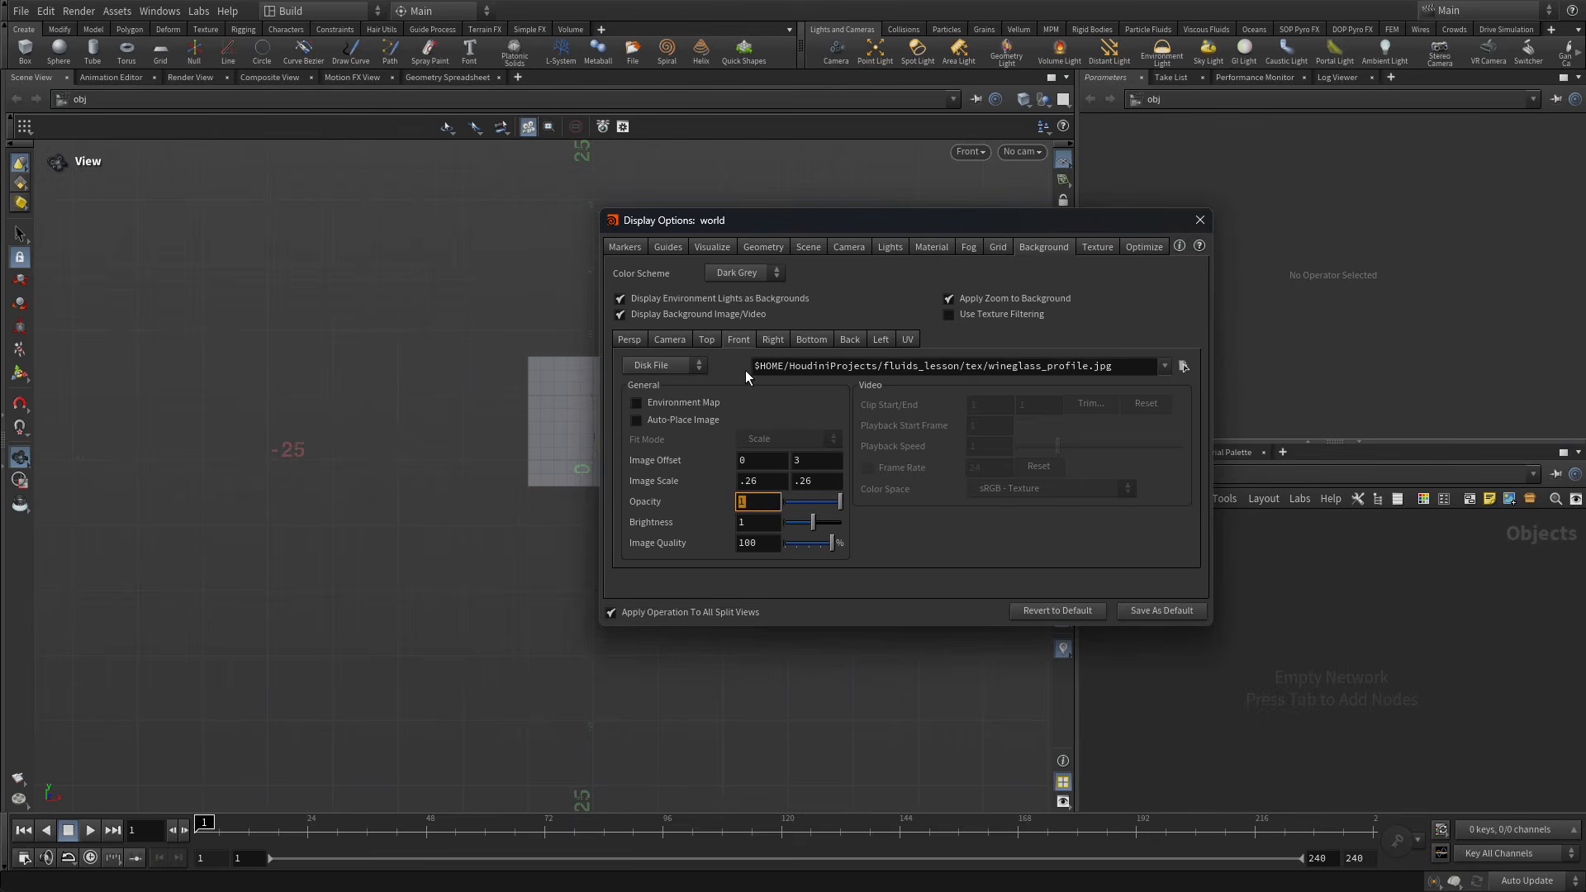
Frame the whole wineglass profile in the Front view and close the display options.
{"action": "left_click_drag", "start_coordinate": [863, 221], "coordinate": [1136, 197]}
{"action": "right_click_drag", "start_coordinate": [874, 281], "coordinate": [1137, 181]}
{"action": "middle_click_drag", "start_coordinate": [584, 464], "coordinate": [828, 396]}
{"action": "right_click_drag", "start_coordinate": [783, 423], "coordinate": [1009, 297]}
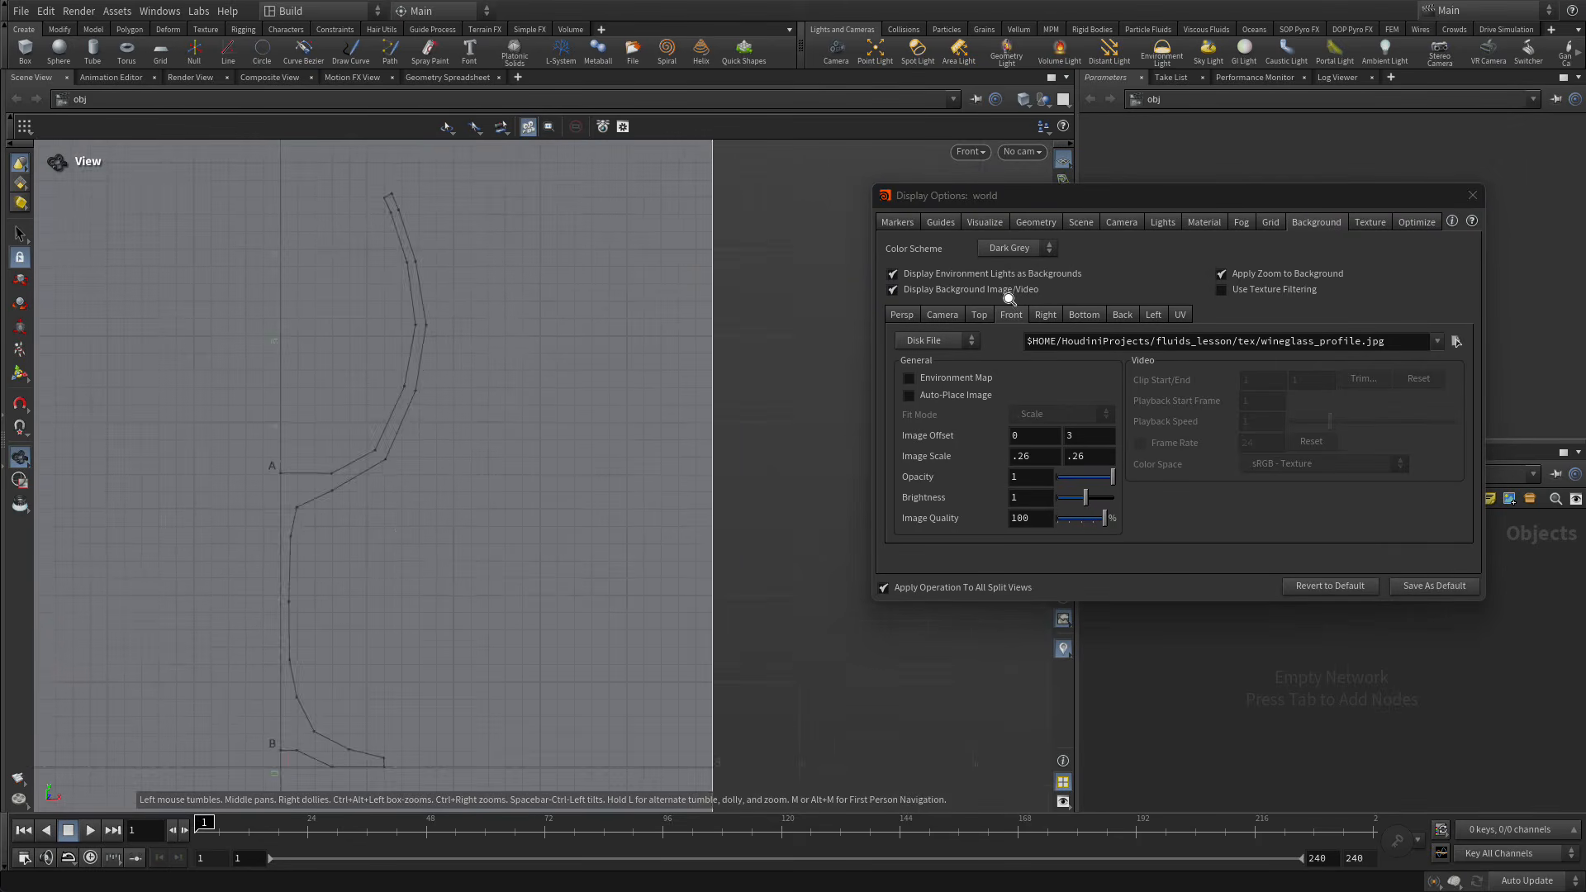
{"action": "middle_click_drag", "start_coordinate": [651, 444], "coordinate": [781, 379]}
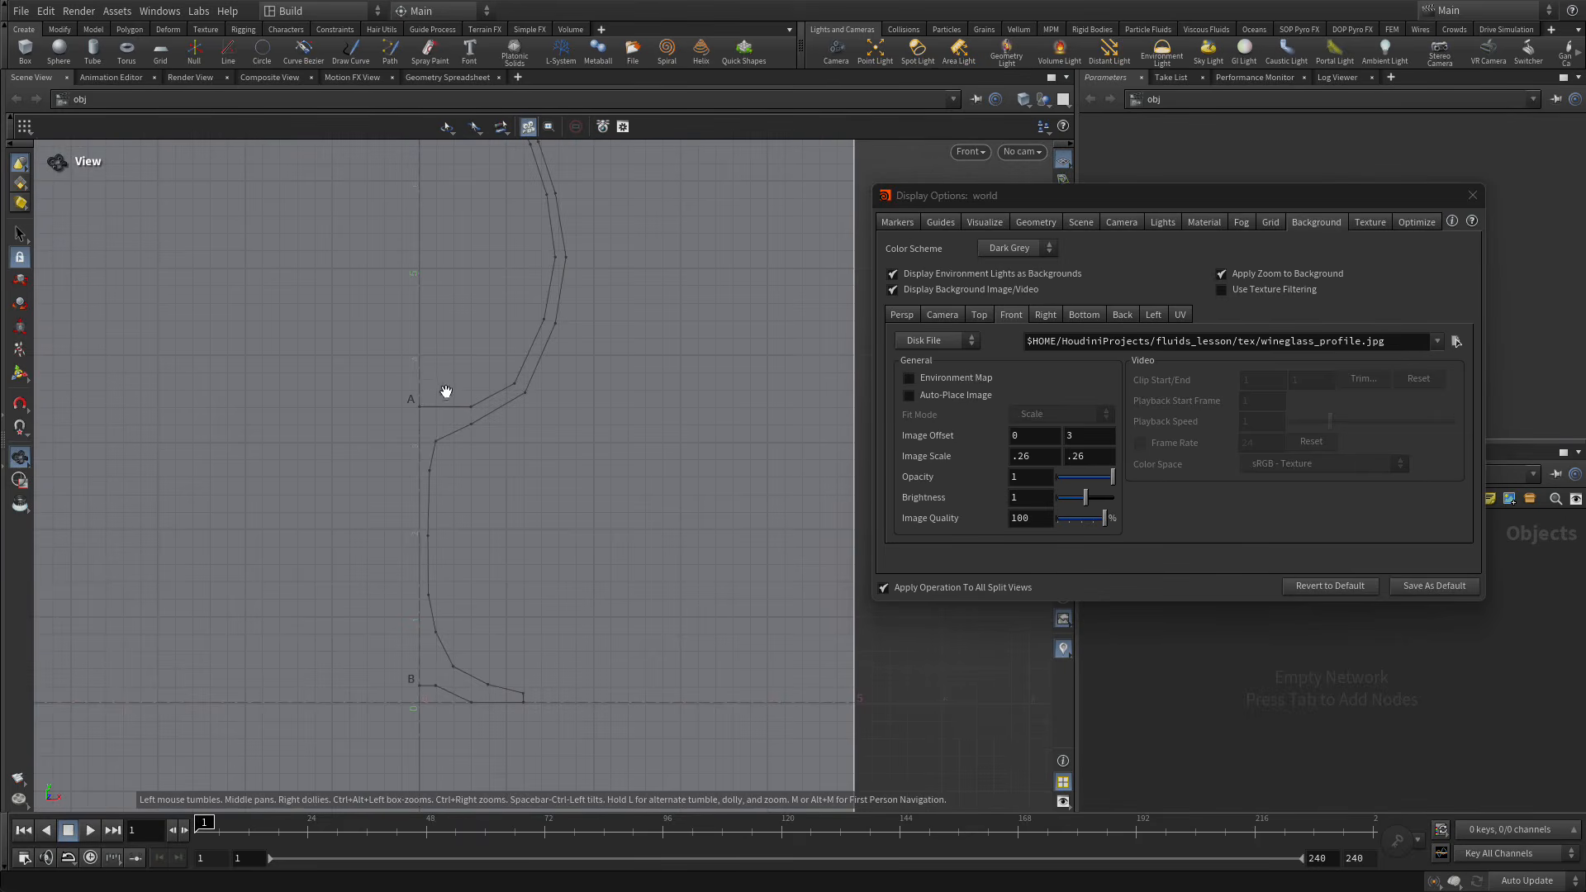
{"action": "right_click_drag", "start_coordinate": [727, 444], "coordinate": [626, 471]}
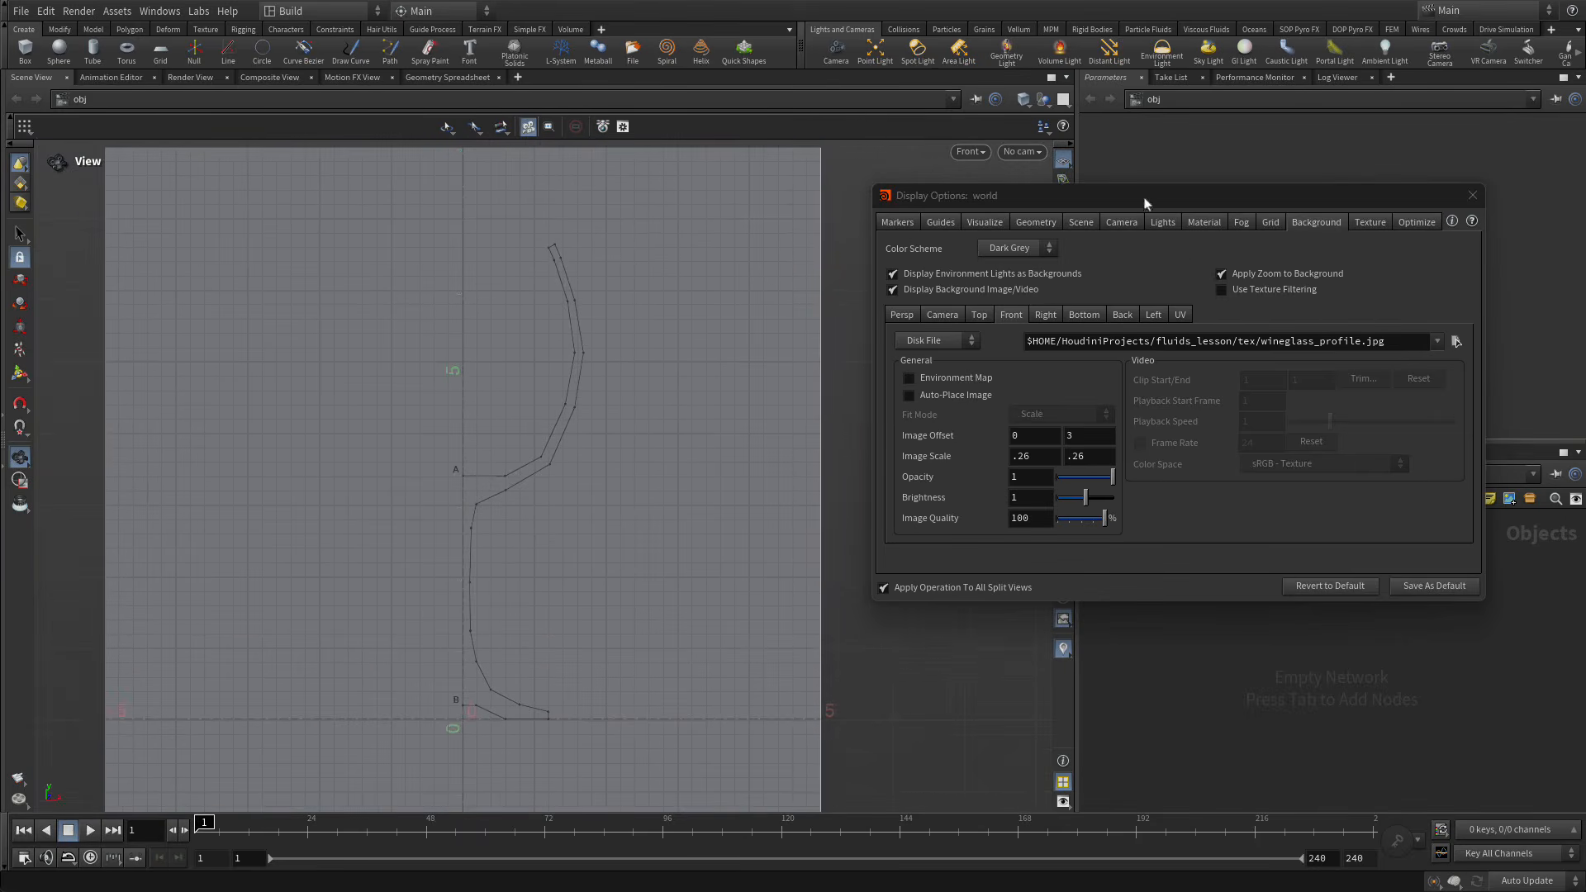
{"action": "left_click", "coordinate": [1472, 195]}
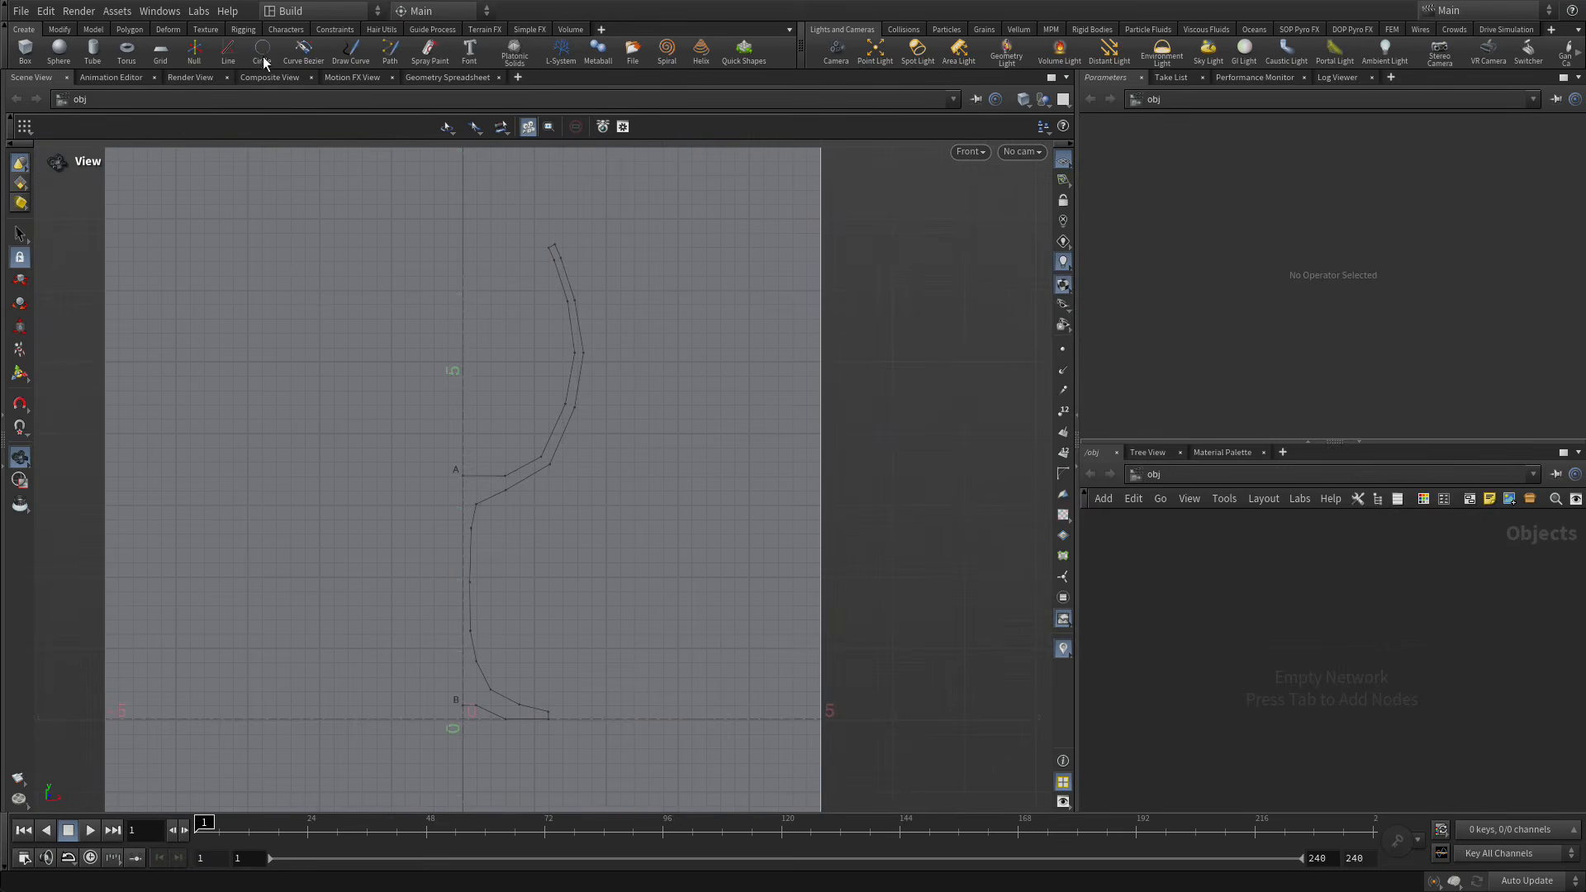
Create a Curve Polygon object in the Front view, positioned with grid snapping at point A of the wineglass profile.
{"action": "left_click", "coordinate": [129, 29]}
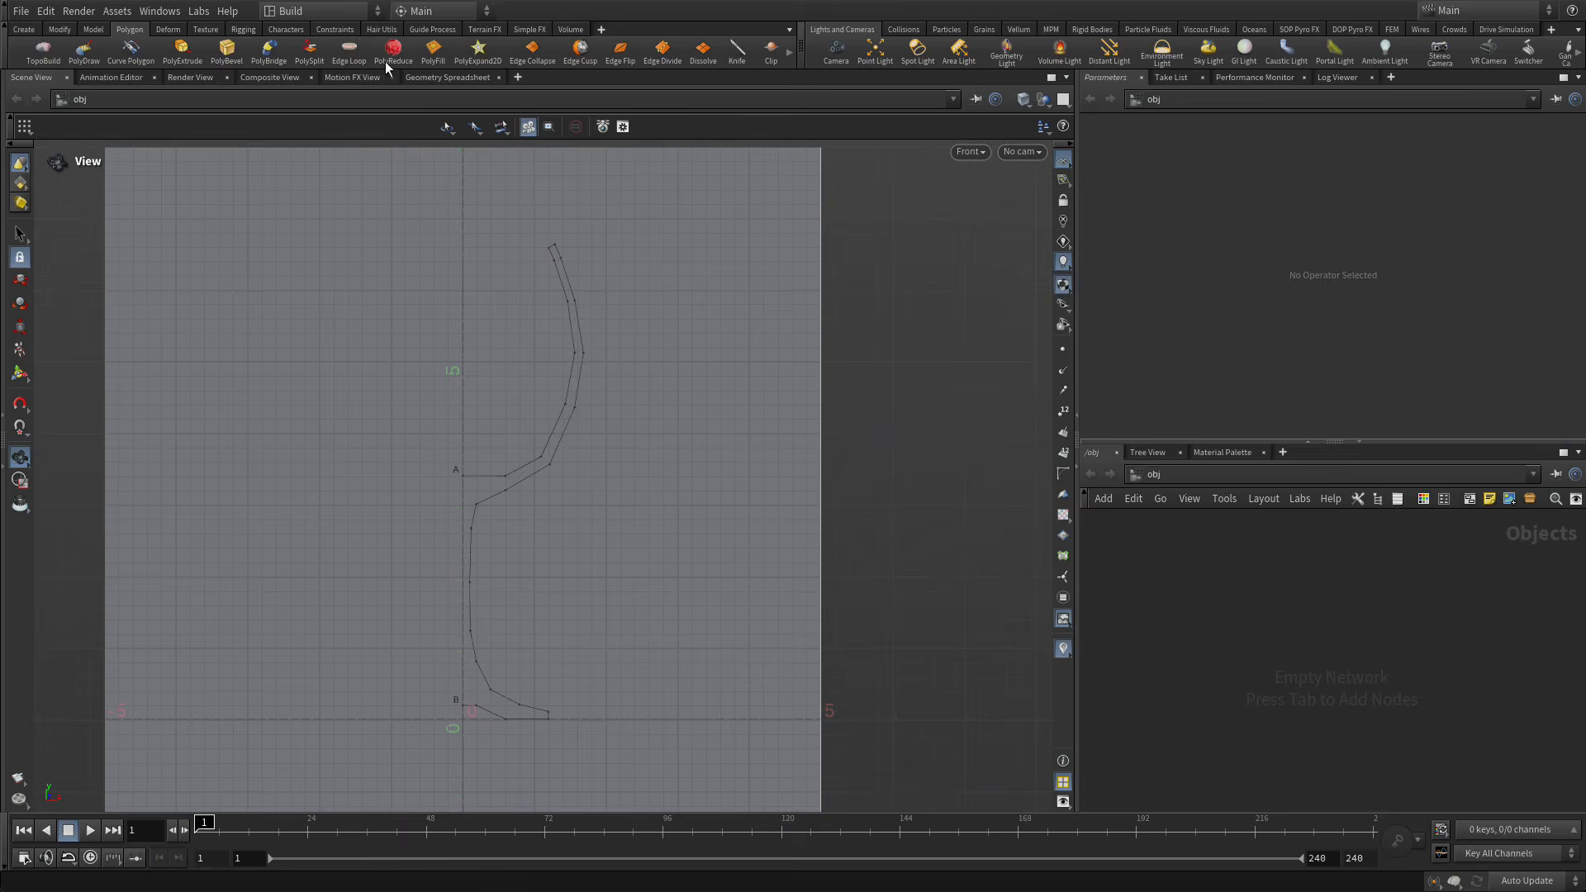
{"action": "left_click", "coordinate": [132, 51]}
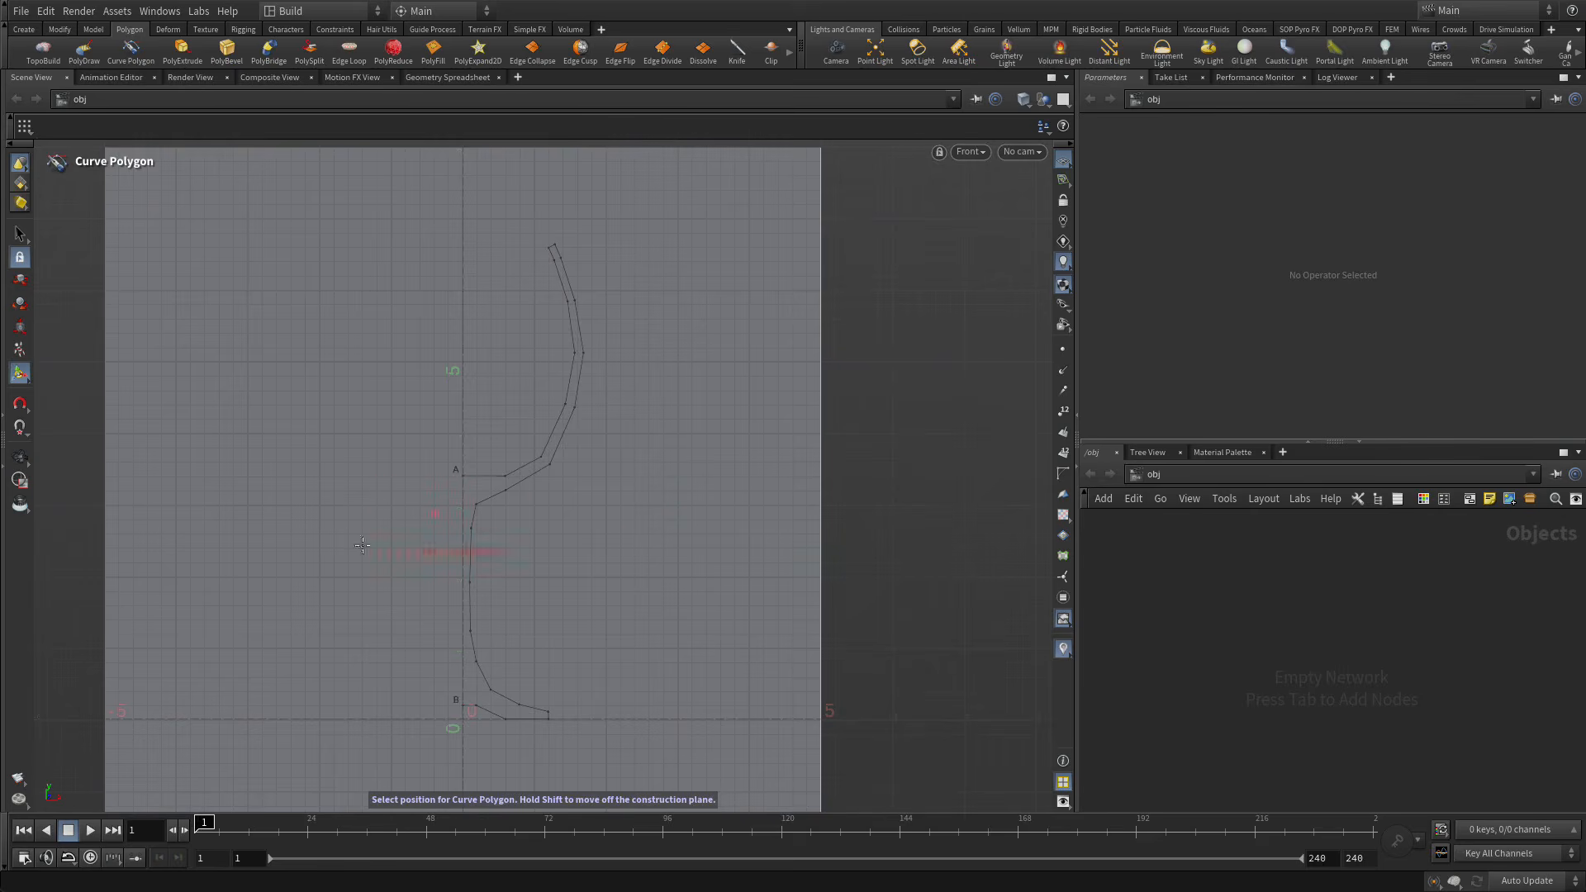
{"action": "right_click_drag", "start_coordinate": [448, 583], "coordinate": [773, 448], "text": "alt"}
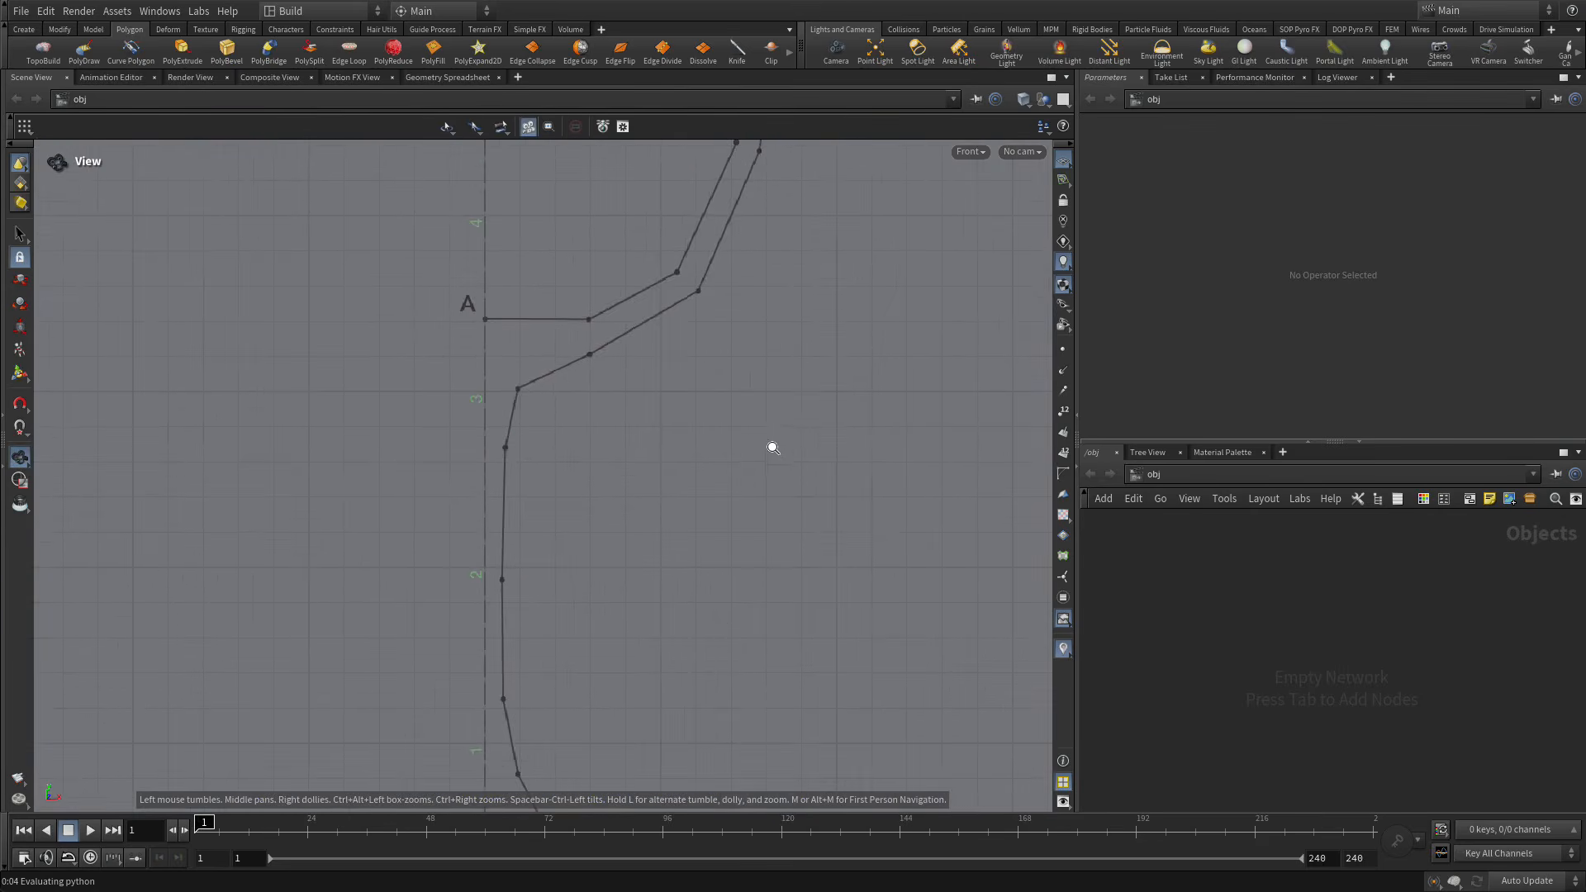
{"action": "middle_click_drag", "start_coordinate": [731, 393], "coordinate": [658, 618], "text": "alt"}
{"action": "right_click_drag", "start_coordinate": [658, 618], "coordinate": [683, 499], "text": "alt"}
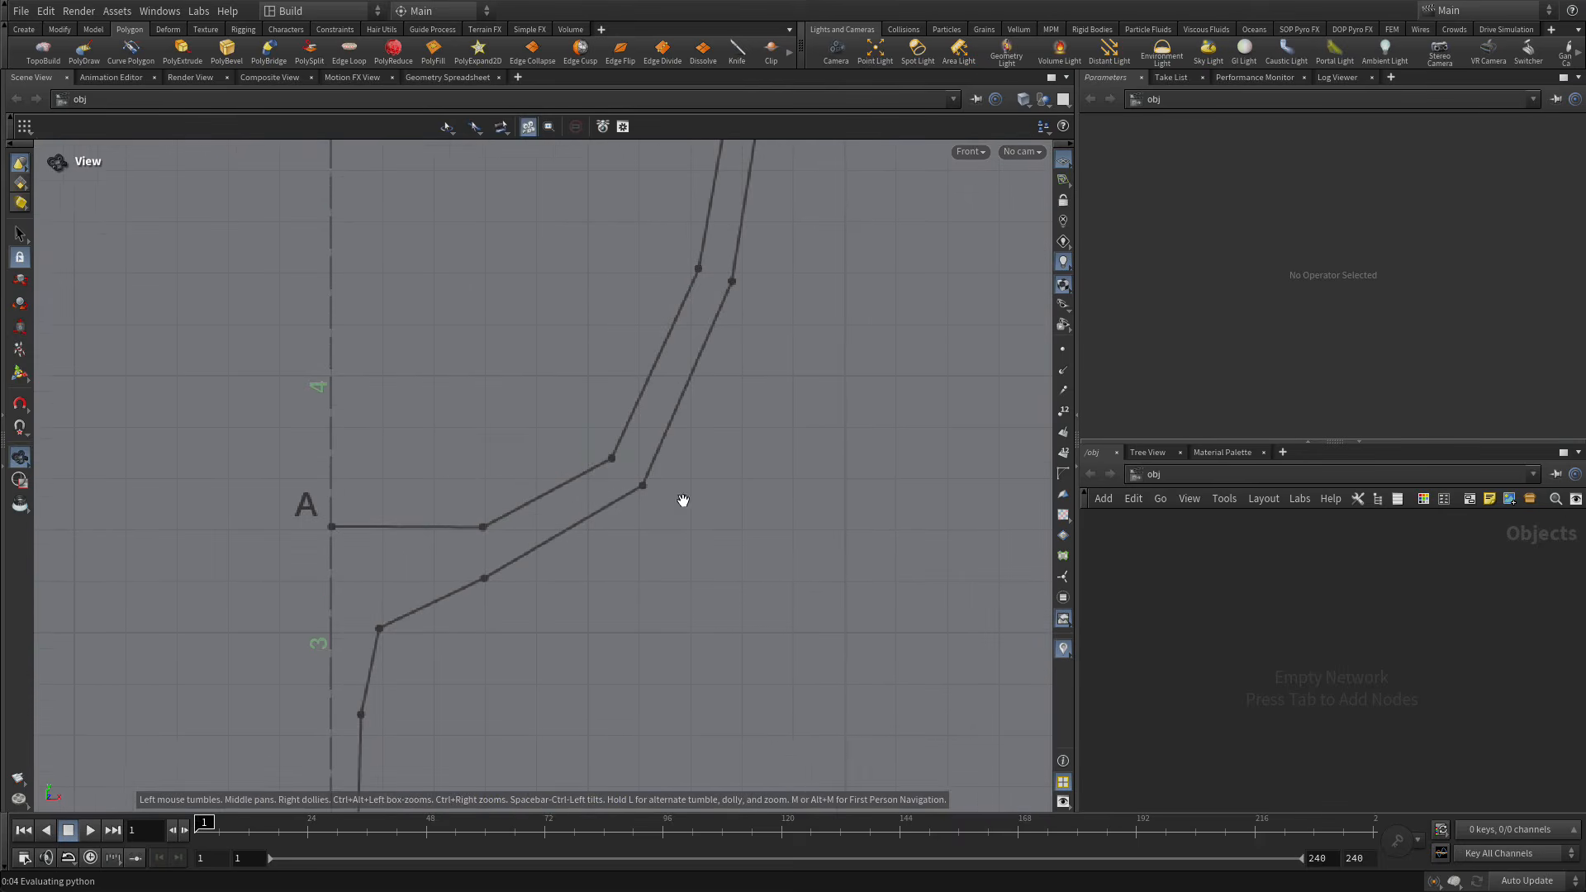
{"action": "left_click_drag", "start_coordinate": [19, 426], "coordinate": [58, 450]}
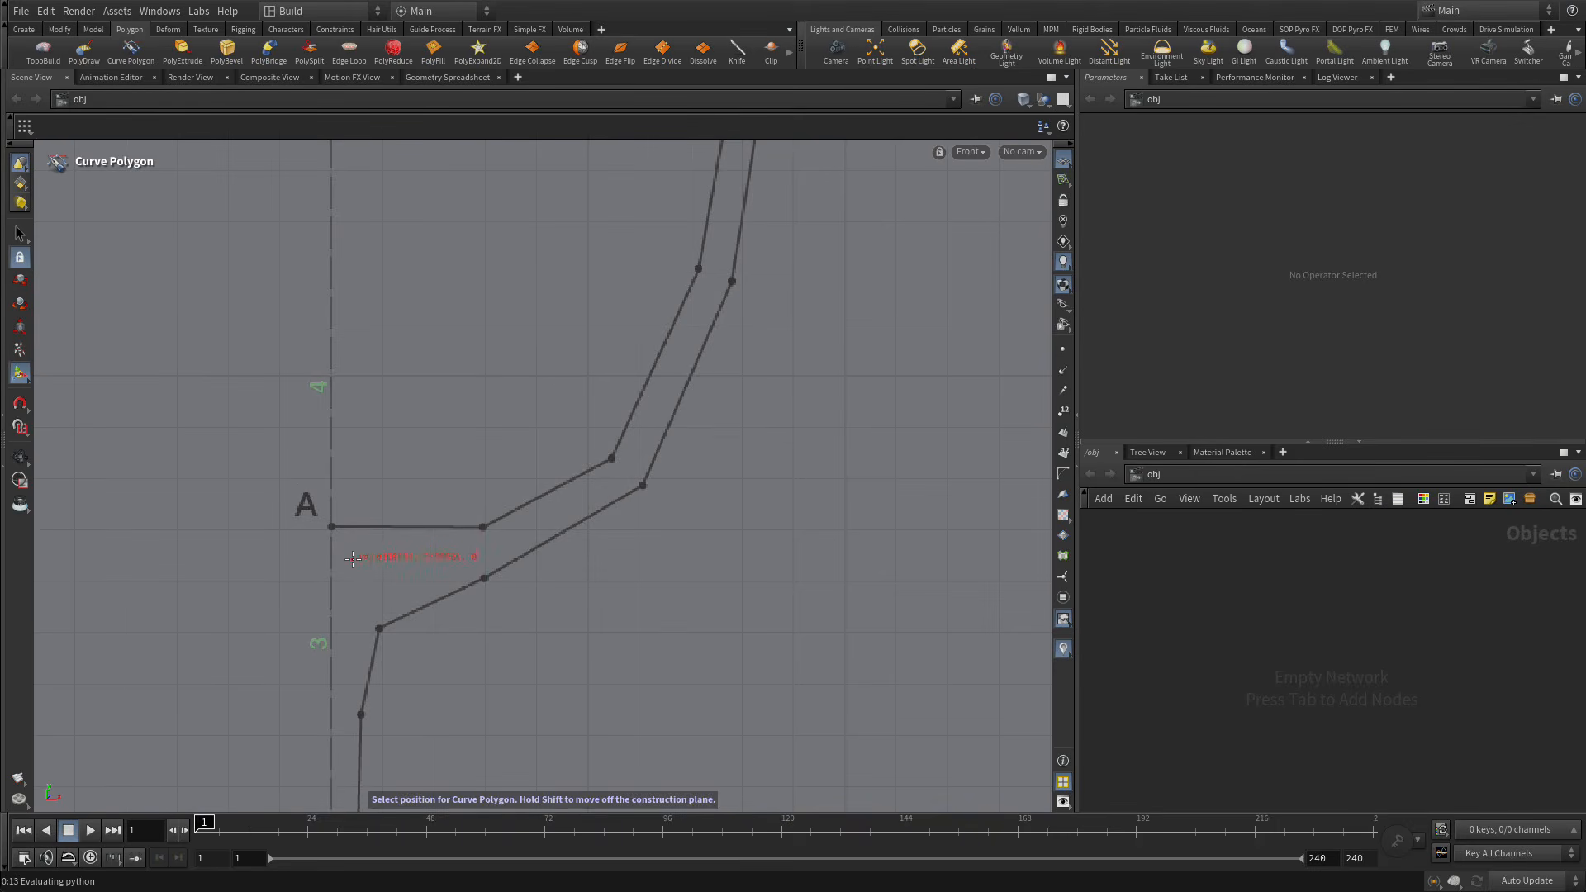
{"action": "key", "text": "x"}
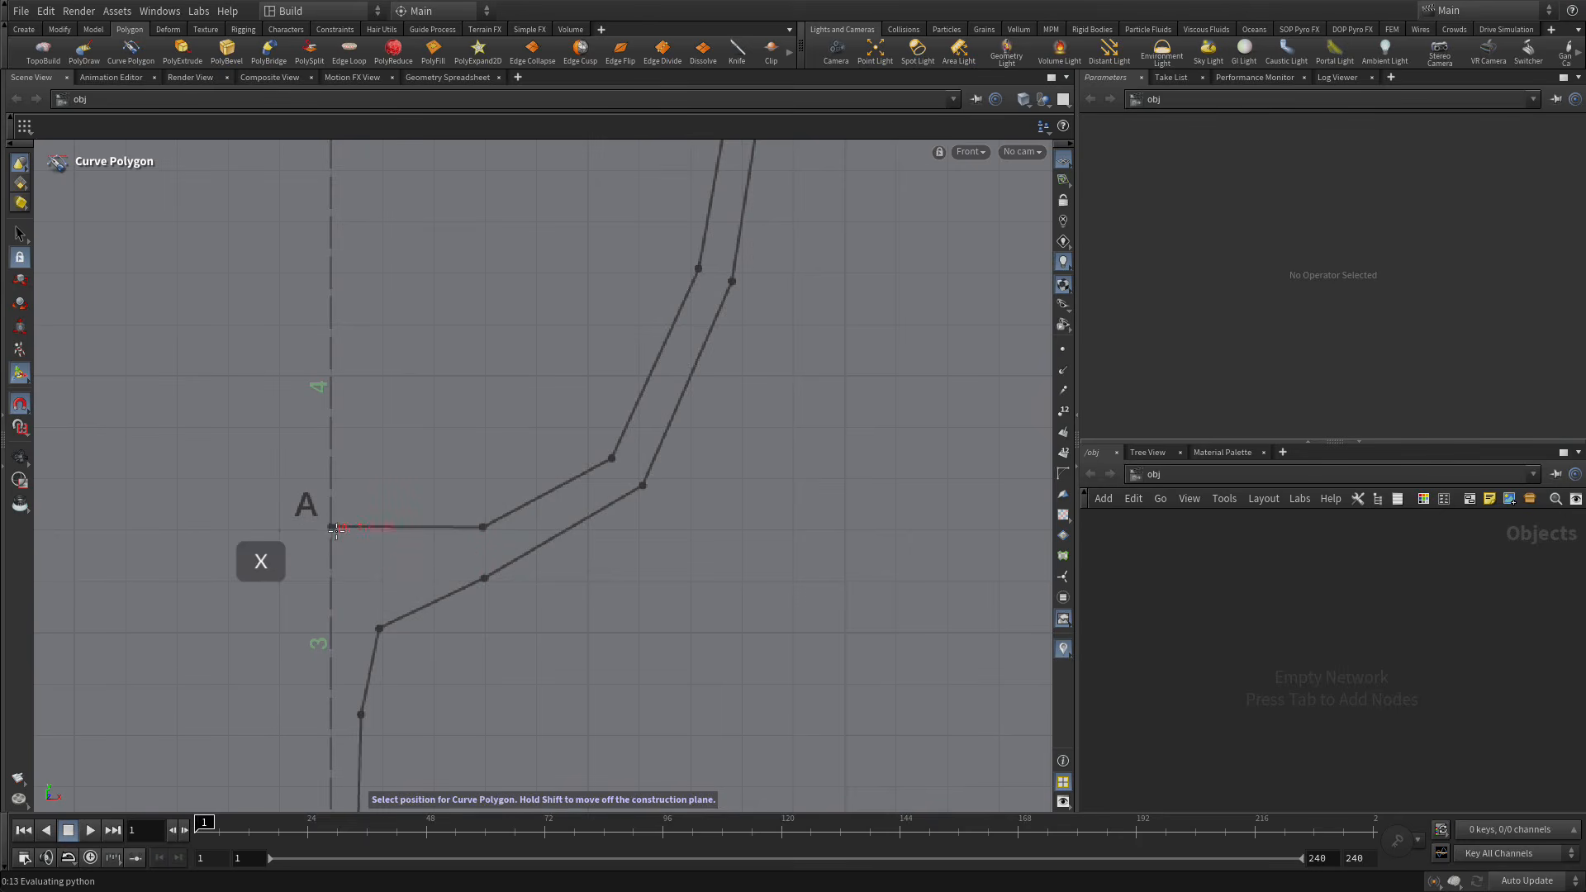
{"action": "left_click", "coordinate": [333, 527]}
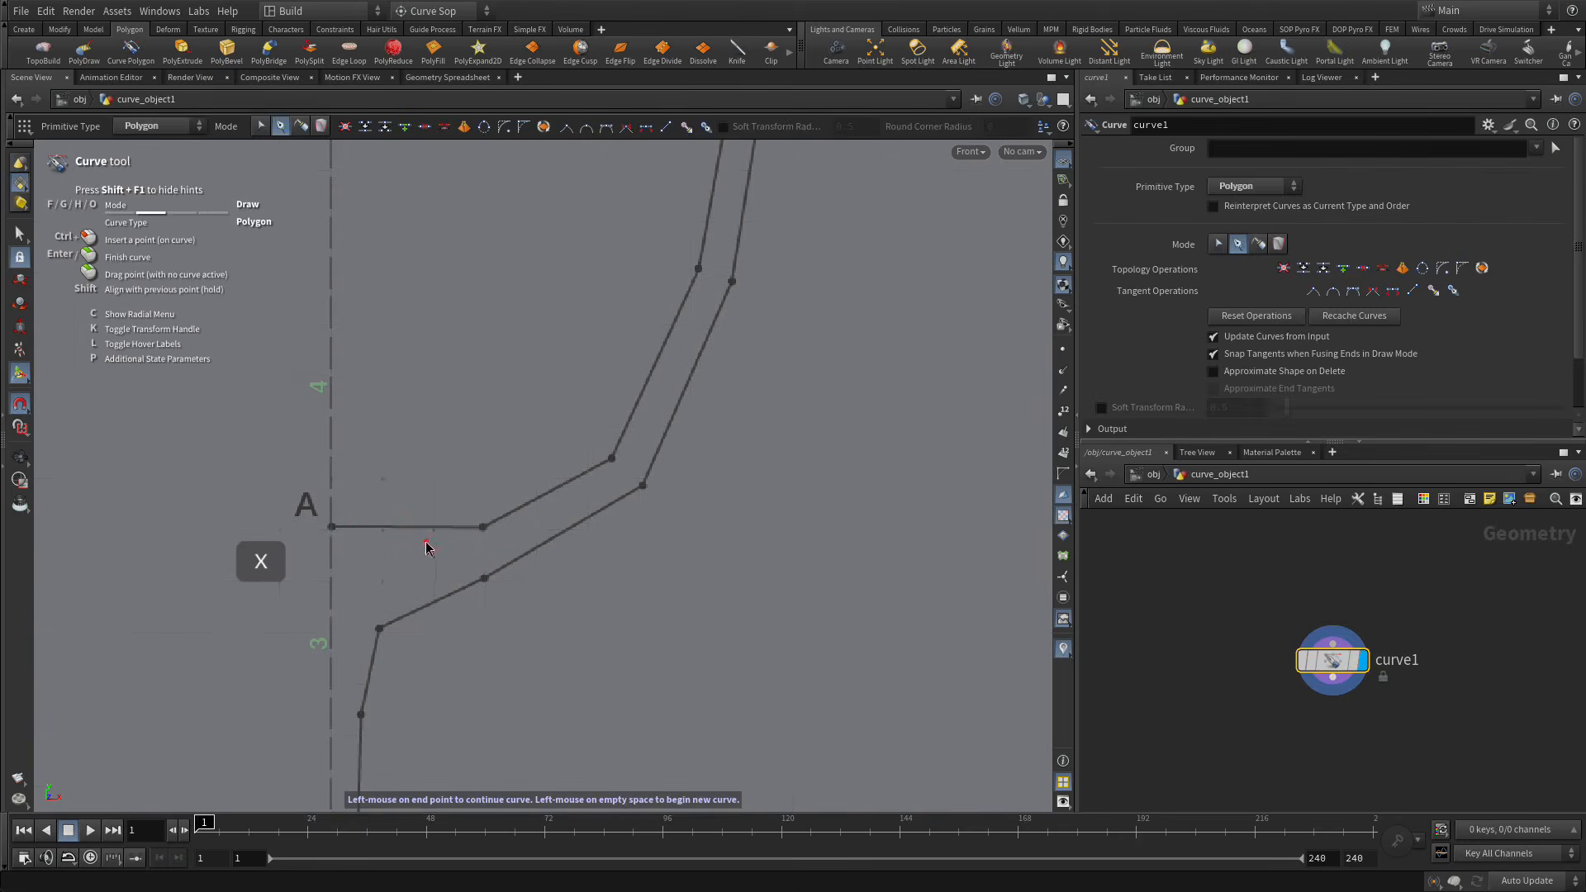
Trace the bowl's inner wall with polygon curve points, starting snapped at point A and following the reference up toward the rim.
{"action": "left_click", "coordinate": [333, 528]}
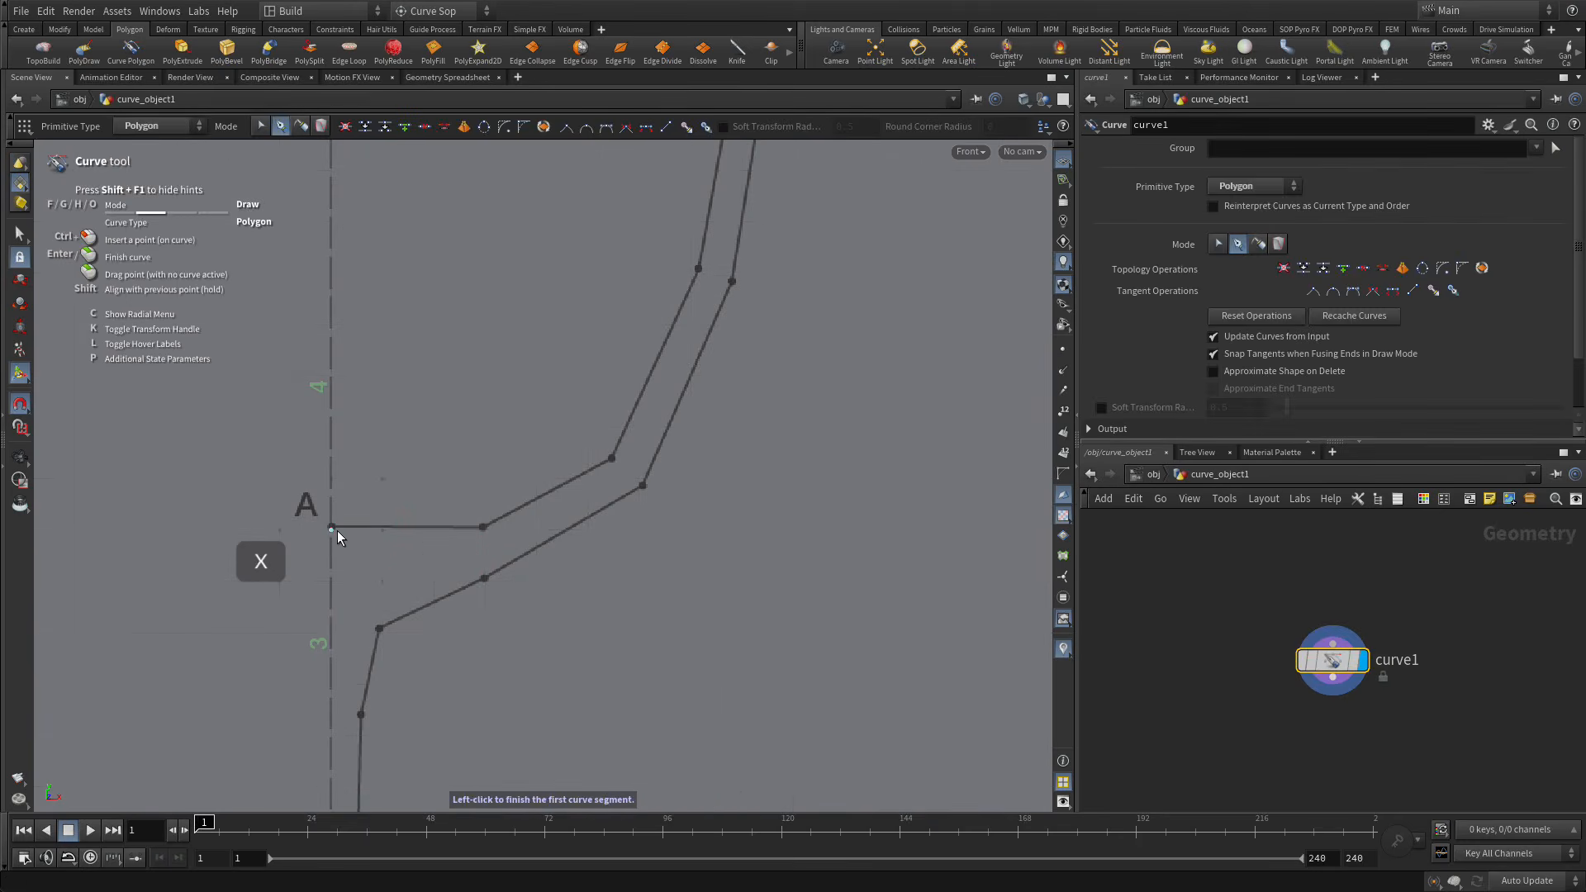
{"action": "left_click", "coordinate": [484, 531]}
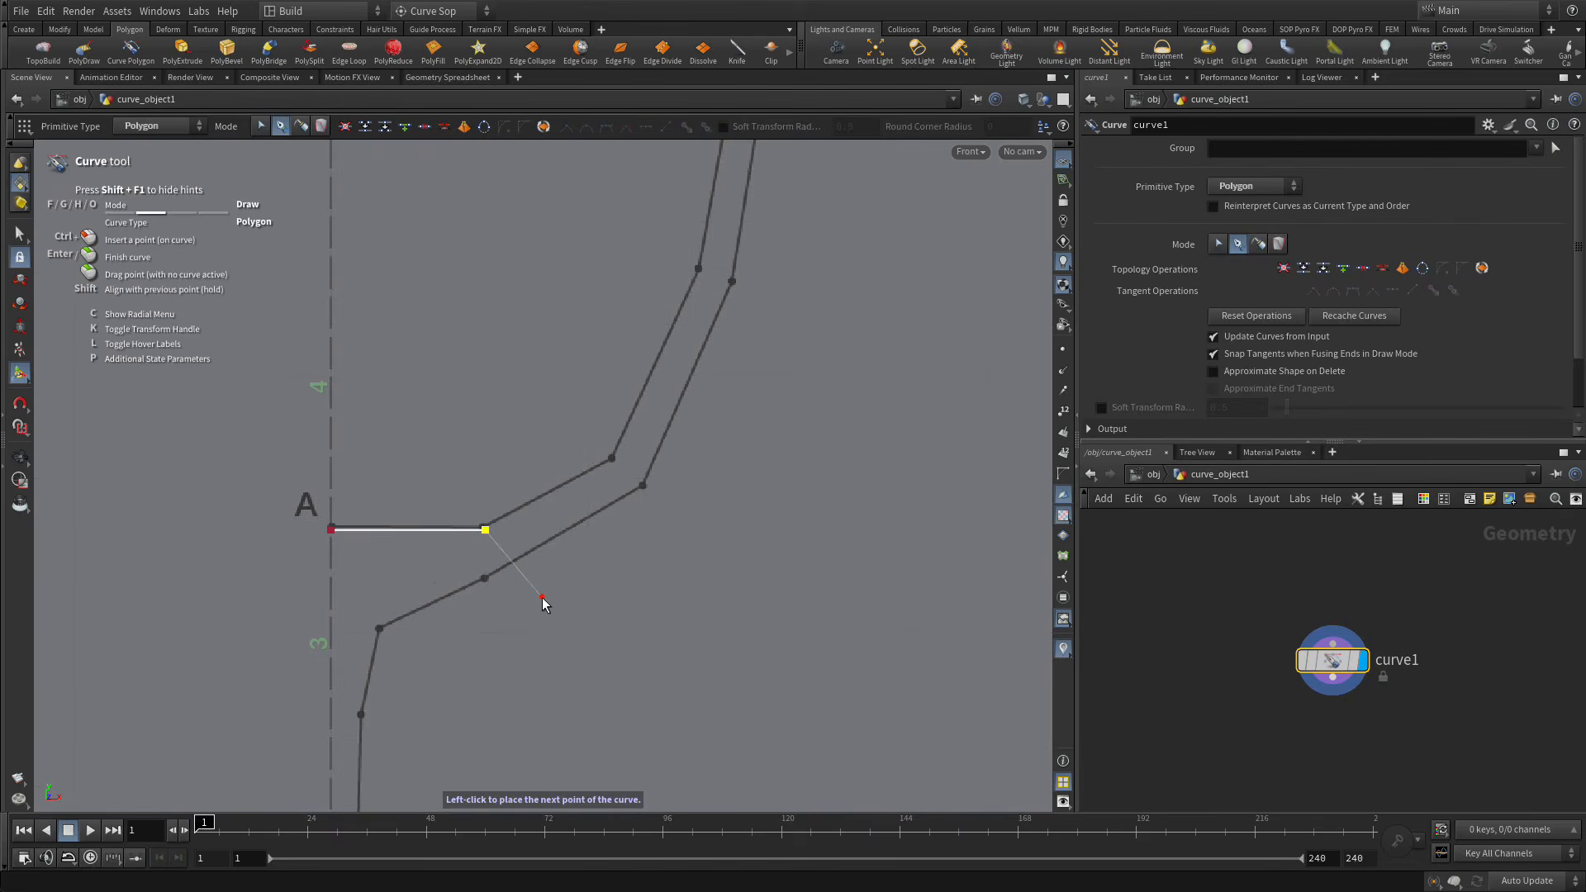
{"action": "right_click_drag", "start_coordinate": [846, 496], "coordinate": [832, 468], "text": "alt"}
{"action": "middle_click_drag", "start_coordinate": [851, 458], "coordinate": [710, 615], "text": "alt"}
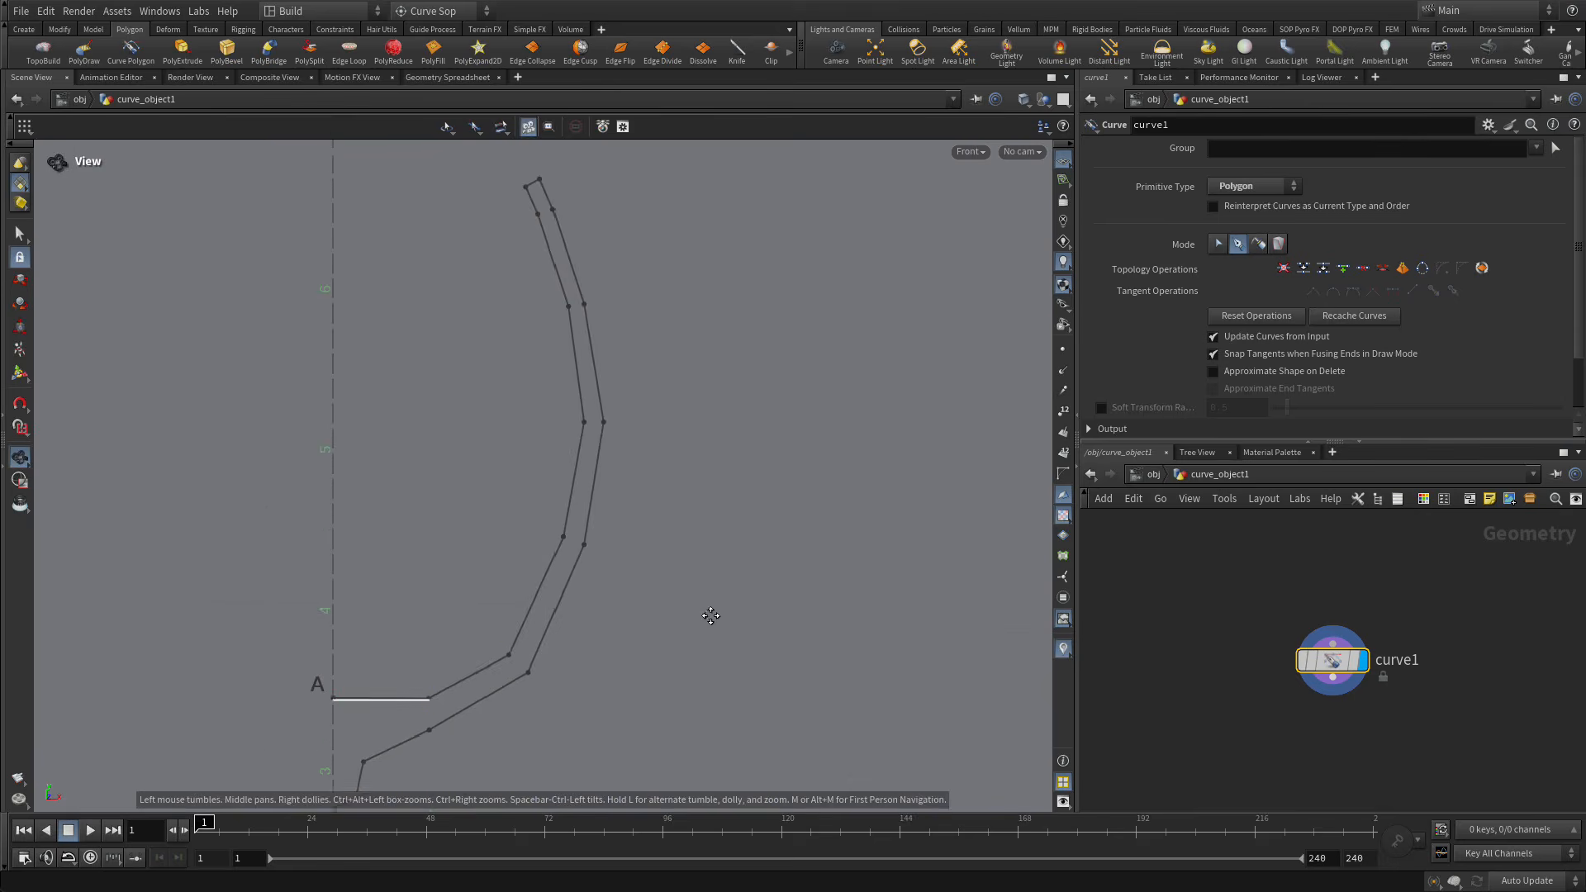
{"action": "left_click", "coordinate": [510, 656]}
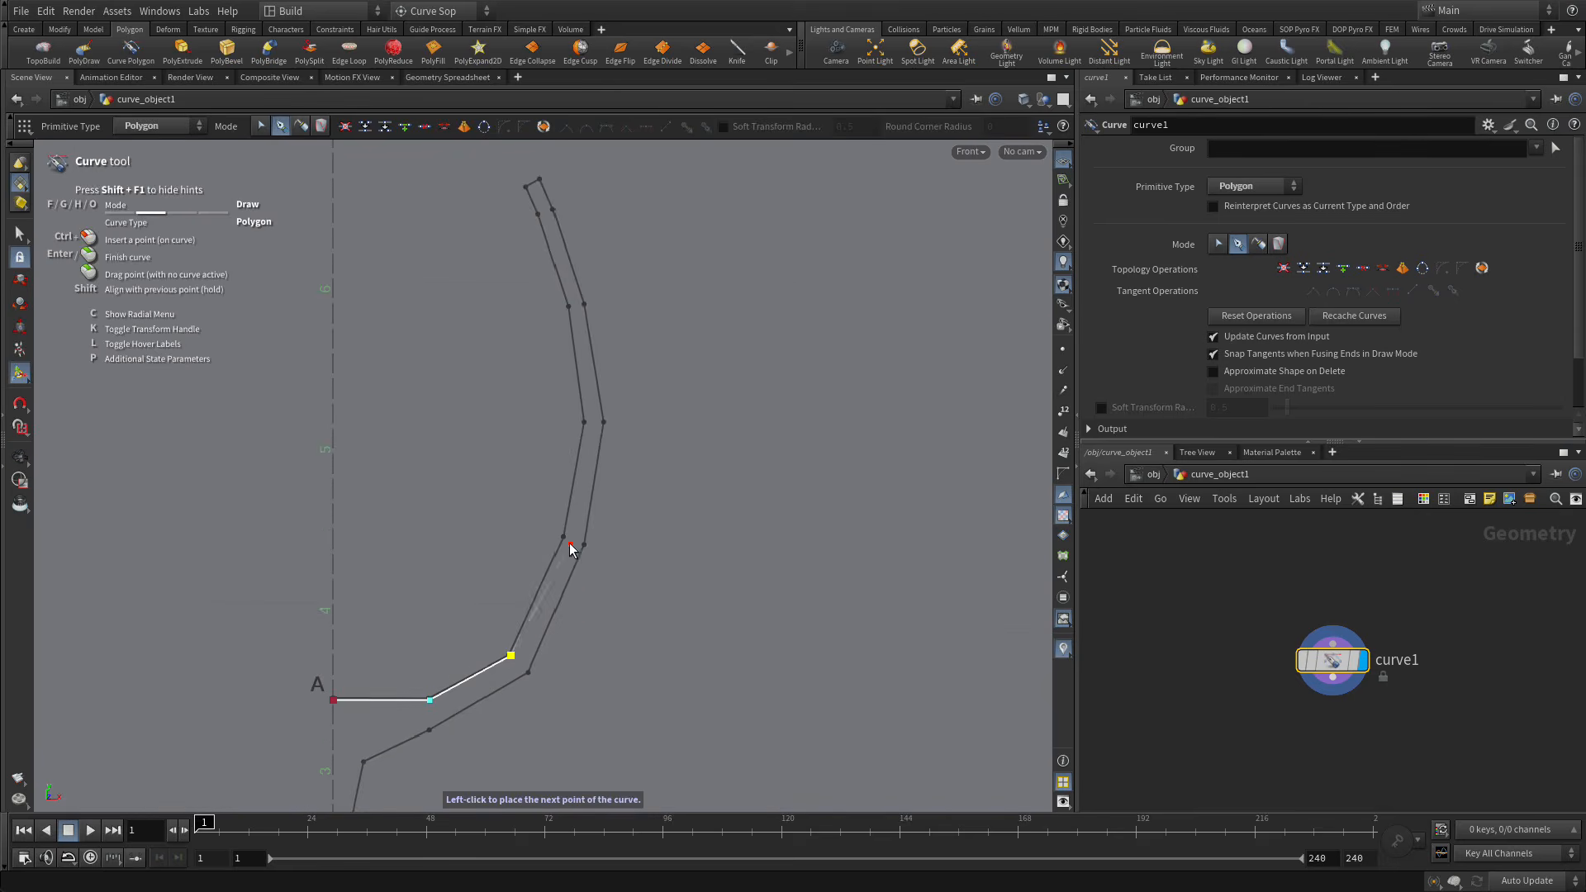
{"action": "left_click", "coordinate": [564, 539]}
{"action": "left_click", "coordinate": [586, 424]}
{"action": "left_click", "coordinate": [570, 306]}
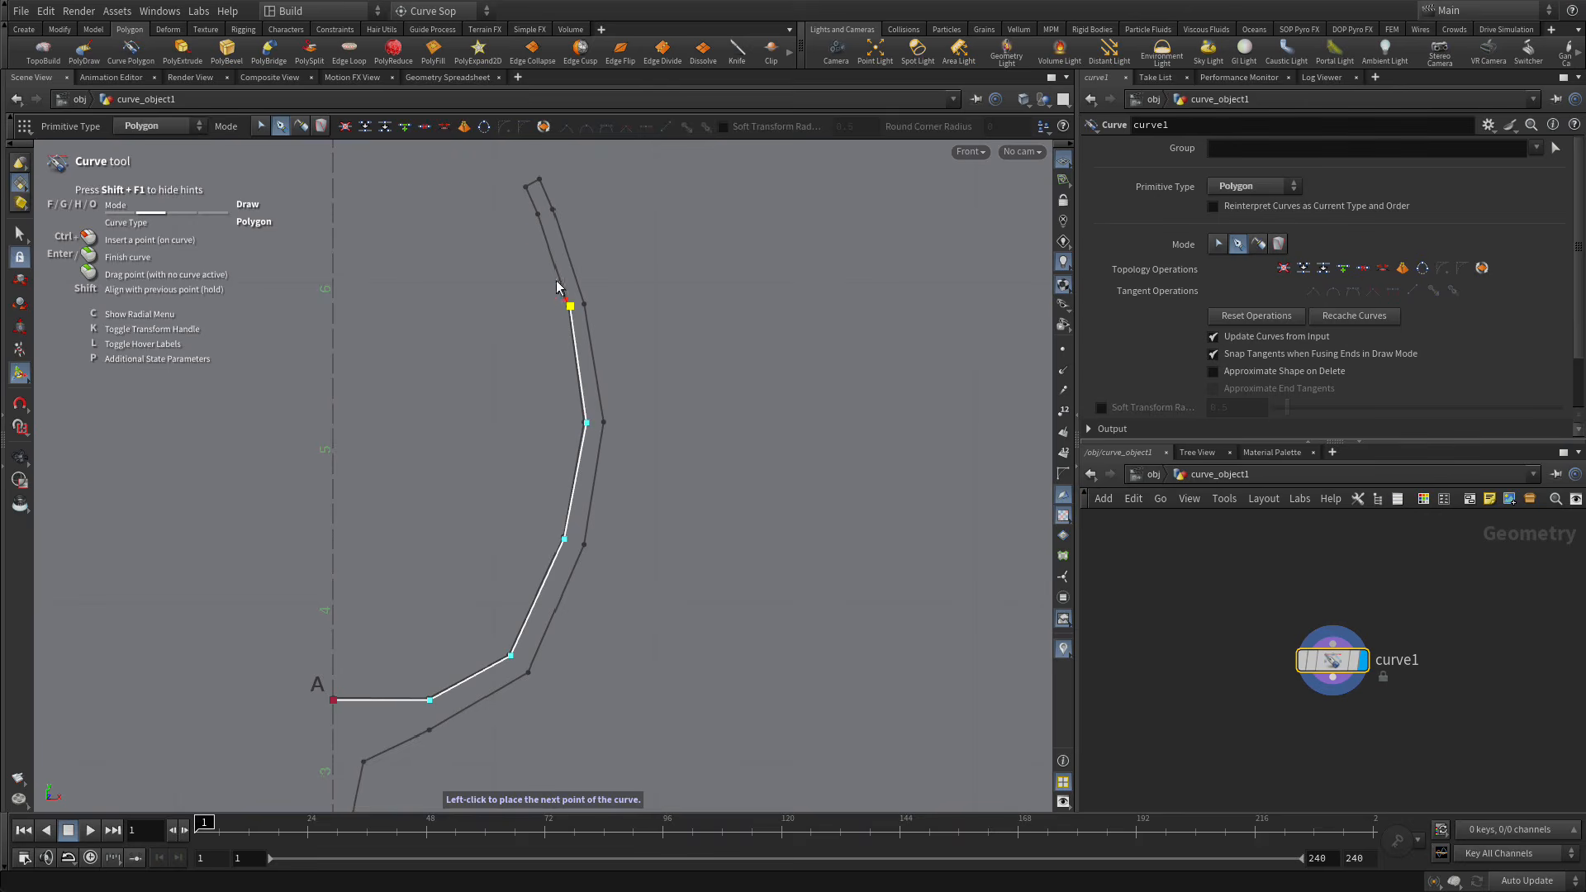
Continue the polygon curve up the inner wall and around the wineglass rim, following the reference image.
{"action": "left_click", "coordinate": [537, 216]}
{"action": "left_click", "coordinate": [526, 188]}
{"action": "left_click", "coordinate": [539, 177]}
{"action": "left_click", "coordinate": [554, 208]}
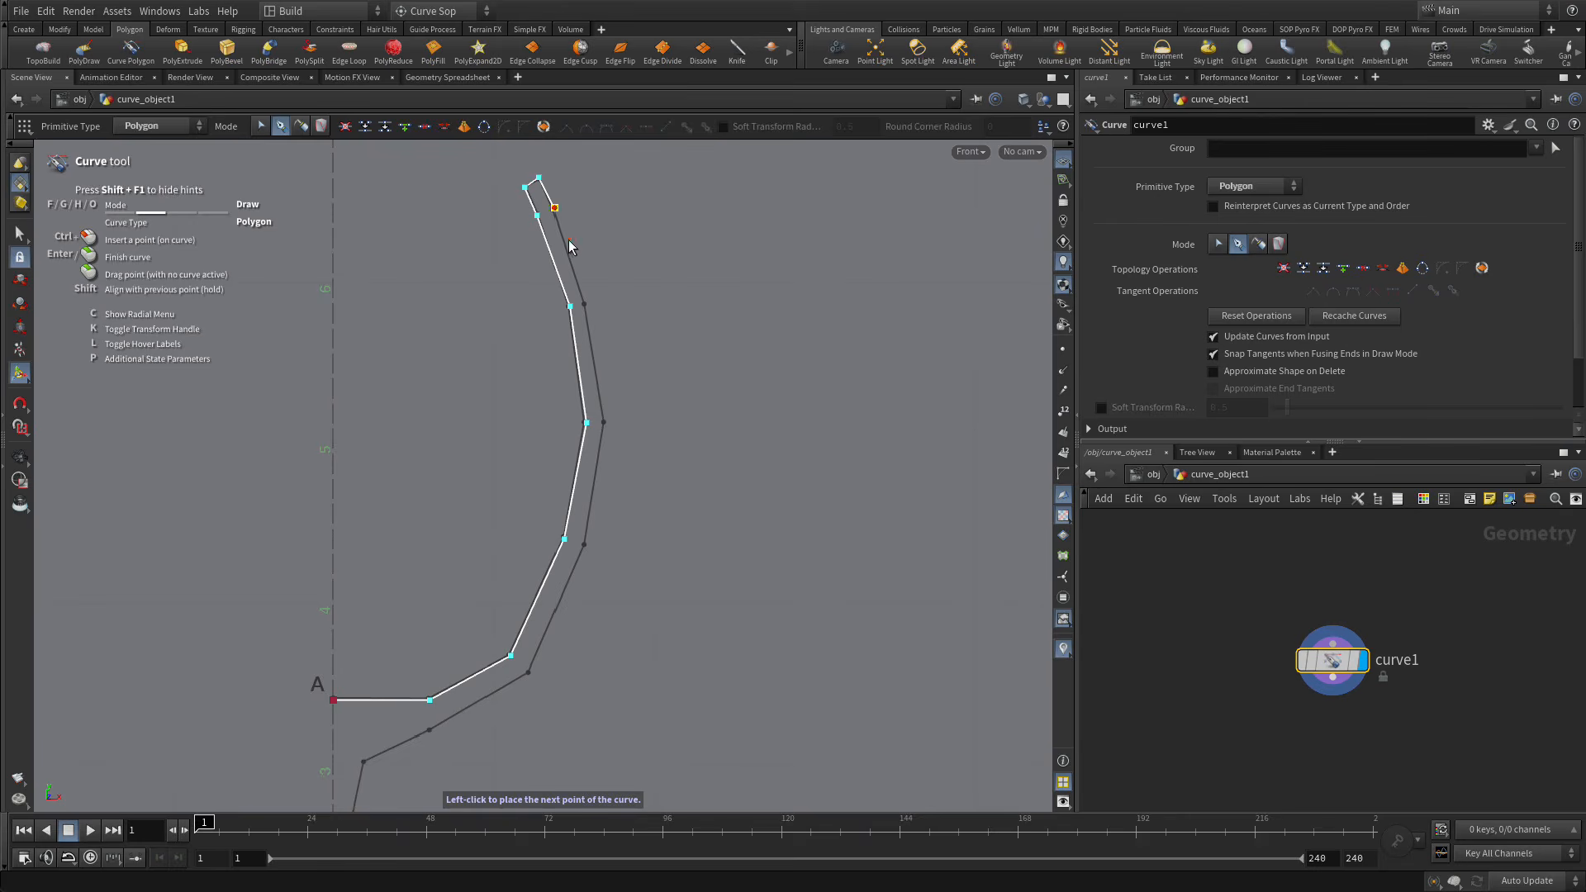
Trace the bowl's outer wall with curve points from below the rim down toward the top of the stem.
{"action": "left_click", "coordinate": [585, 304]}
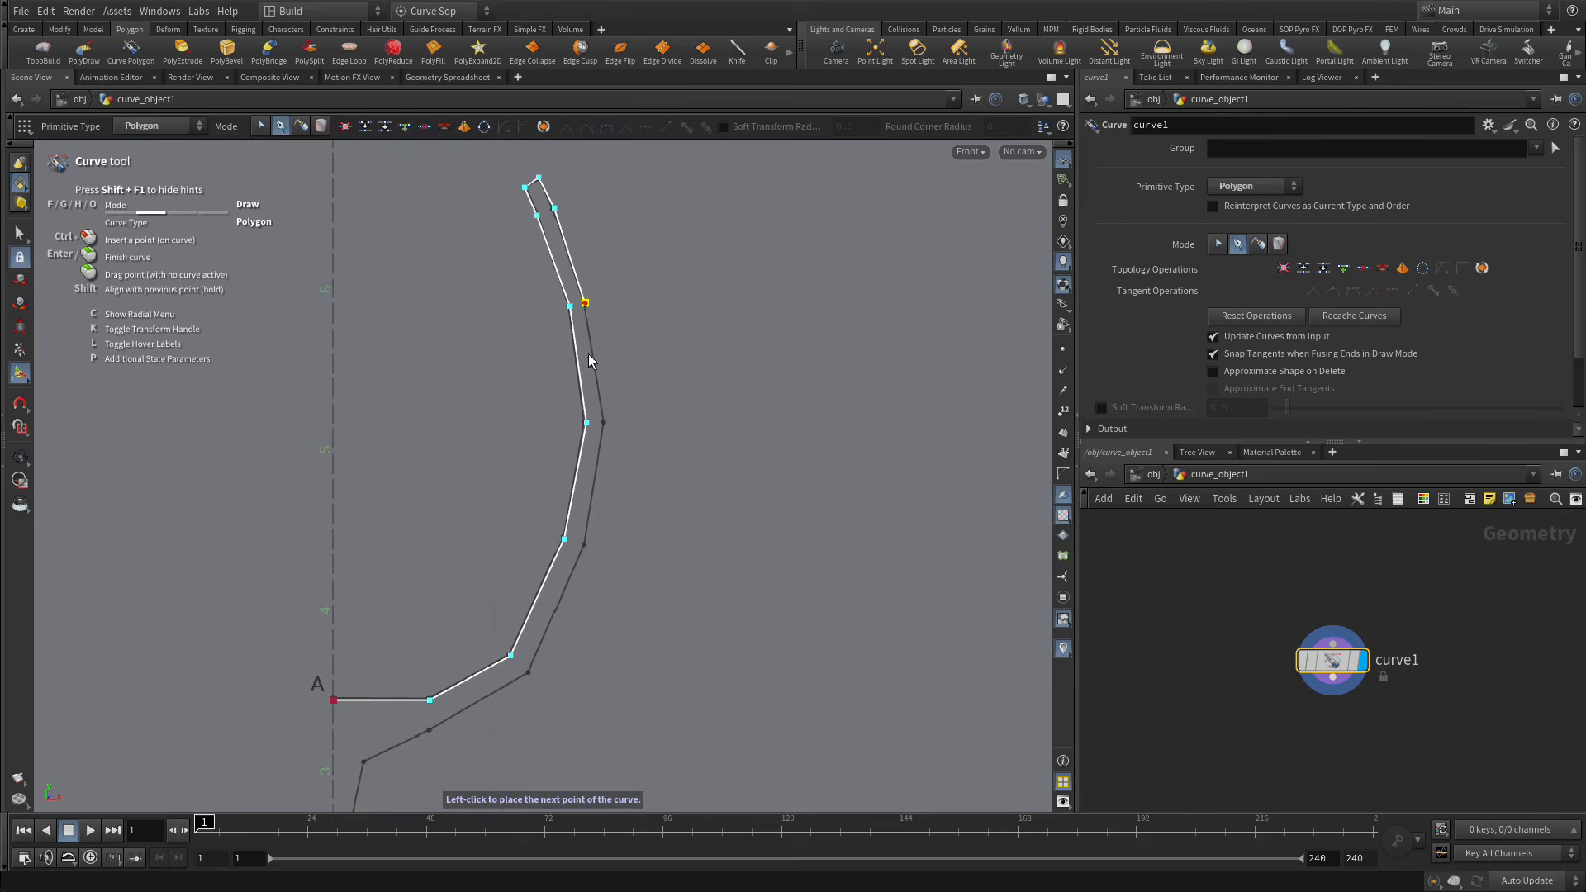
{"action": "left_click", "coordinate": [605, 422]}
{"action": "left_click", "coordinate": [585, 543]}
{"action": "left_click", "coordinate": [531, 672]}
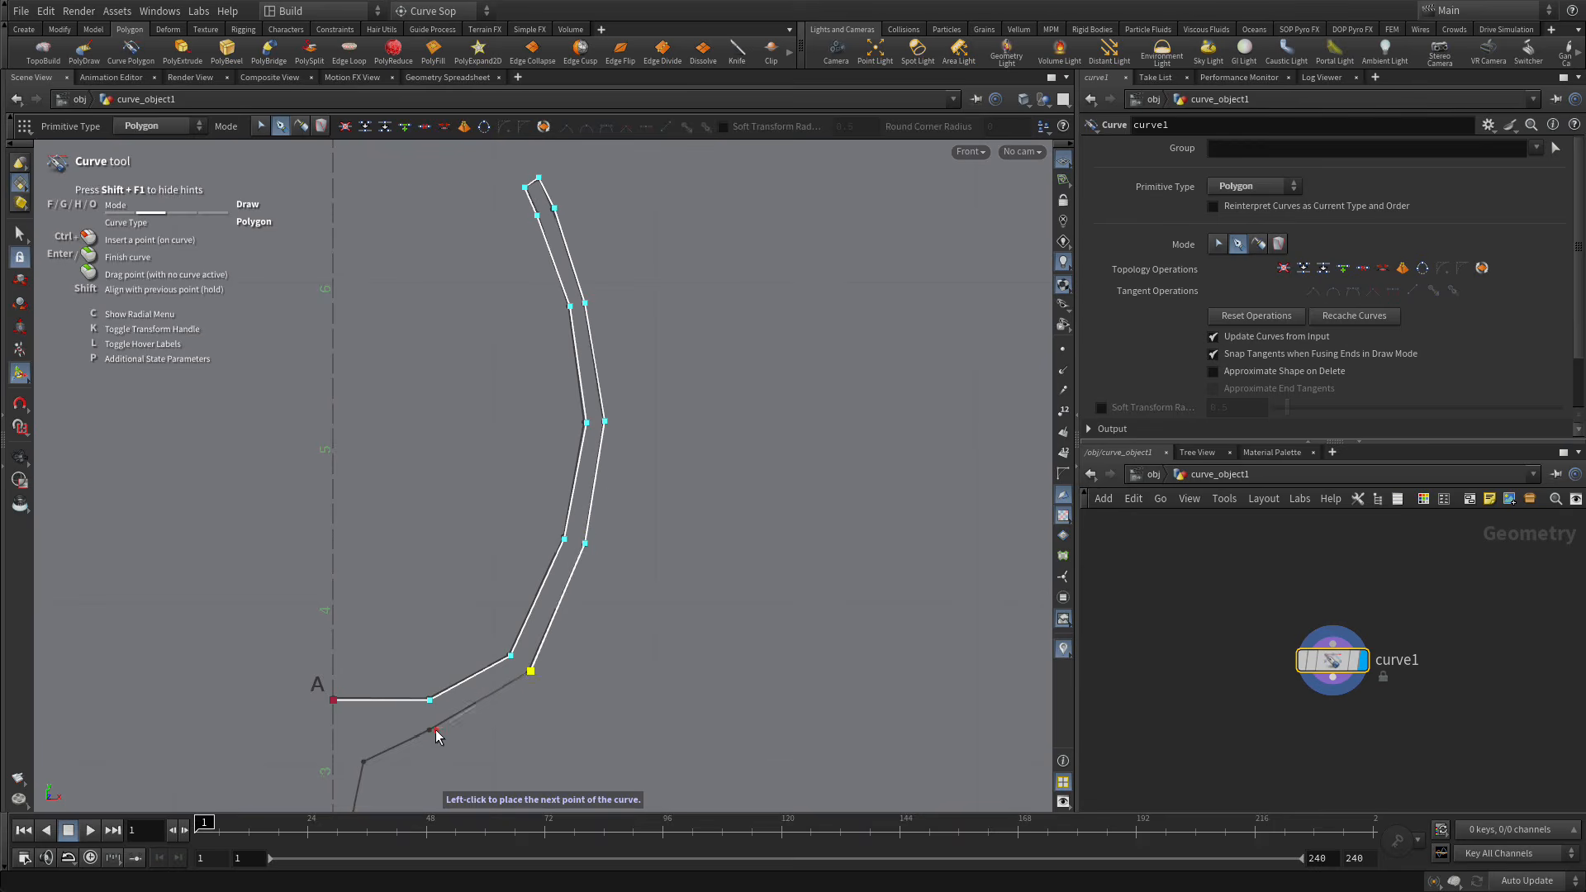
{"action": "left_click", "coordinate": [429, 725]}
Trace the stem with curve points from under the bowl down onto the upper surface of the foot.
{"action": "key", "text": "space"}
{"action": "middle_click_drag", "start_coordinate": [521, 747], "coordinate": [687, 240]}
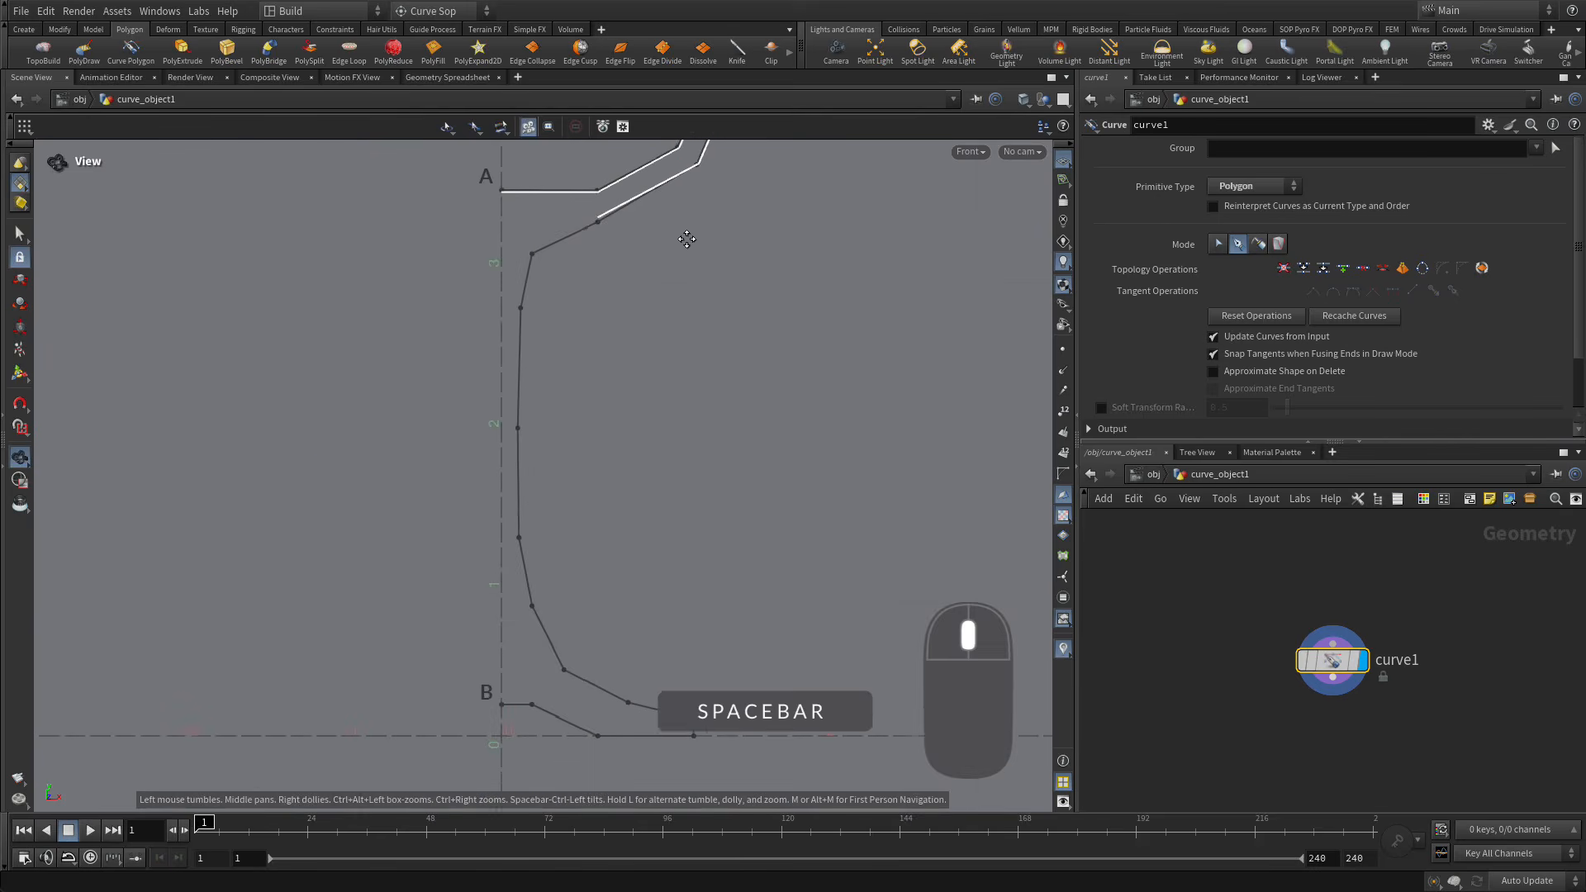
{"action": "left_click", "coordinate": [531, 251]}
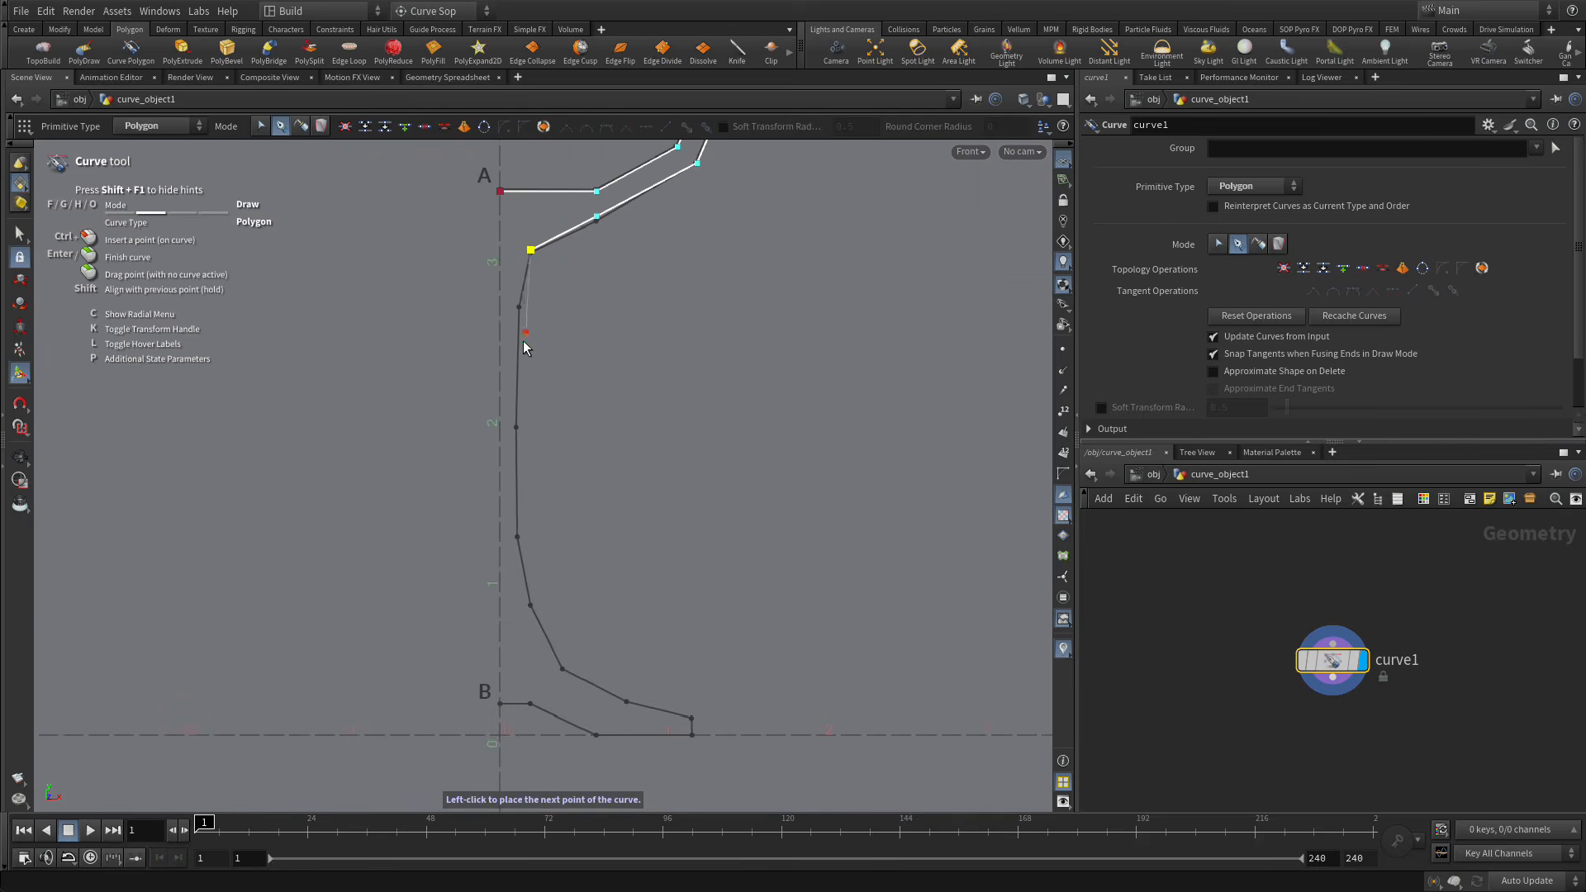
{"action": "left_click", "coordinate": [519, 307]}
{"action": "left_click", "coordinate": [517, 428]}
{"action": "left_click", "coordinate": [517, 537]}
{"action": "left_click", "coordinate": [532, 606]}
{"action": "left_click", "coordinate": [565, 670]}
{"action": "left_click", "coordinate": [627, 701]}
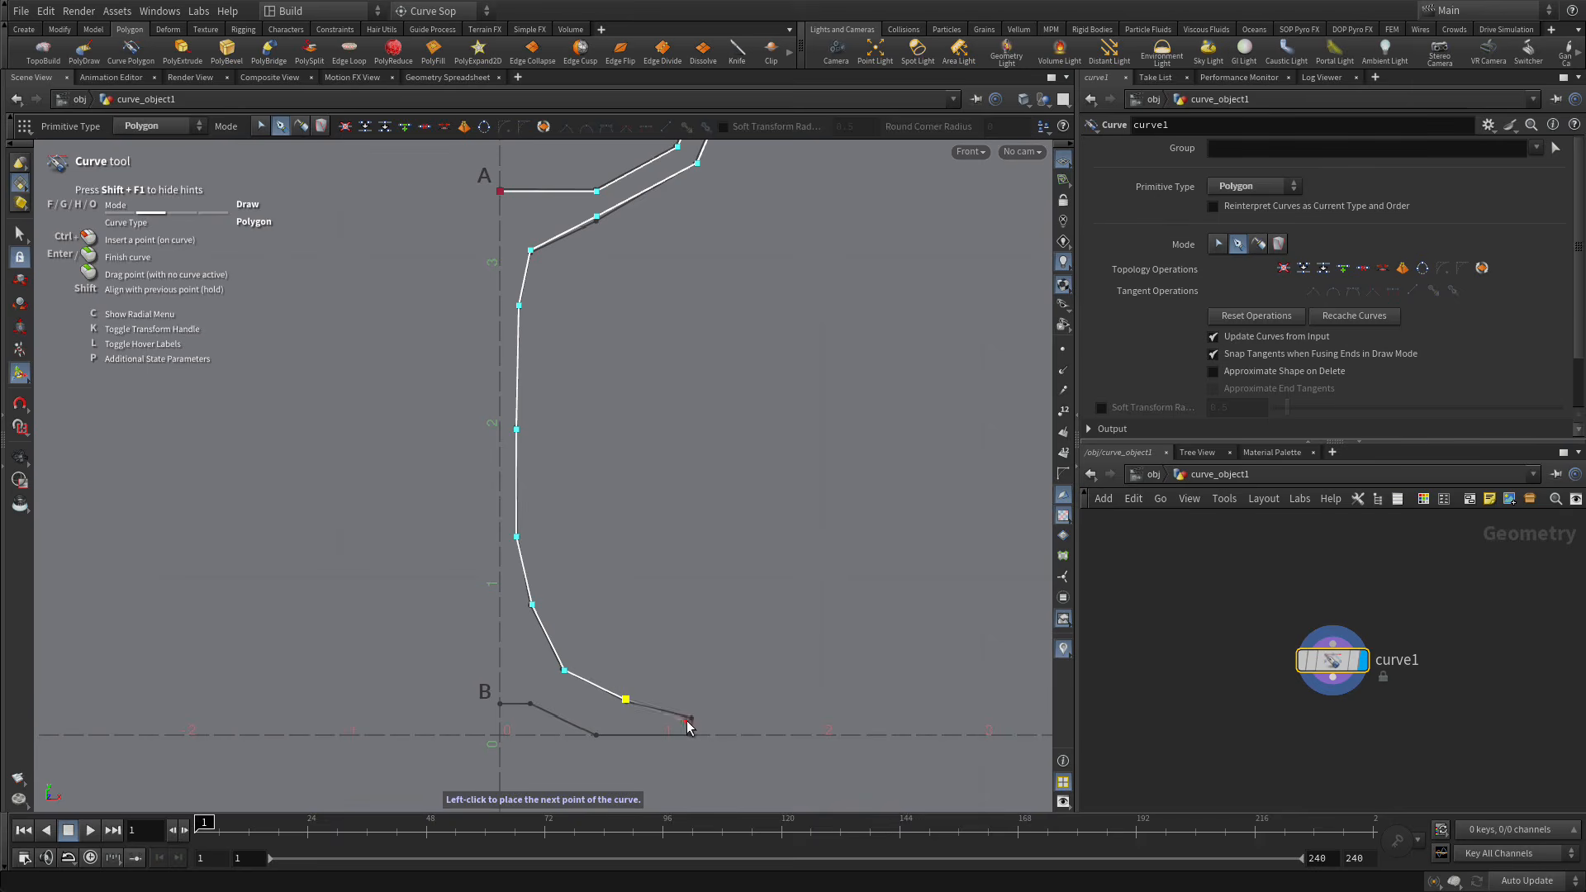
Trace the foot's outer edge and underside, ending the curve at point B on the centre axis, and finish it.
{"action": "left_click", "coordinate": [693, 717]}
{"action": "key", "text": "x"}
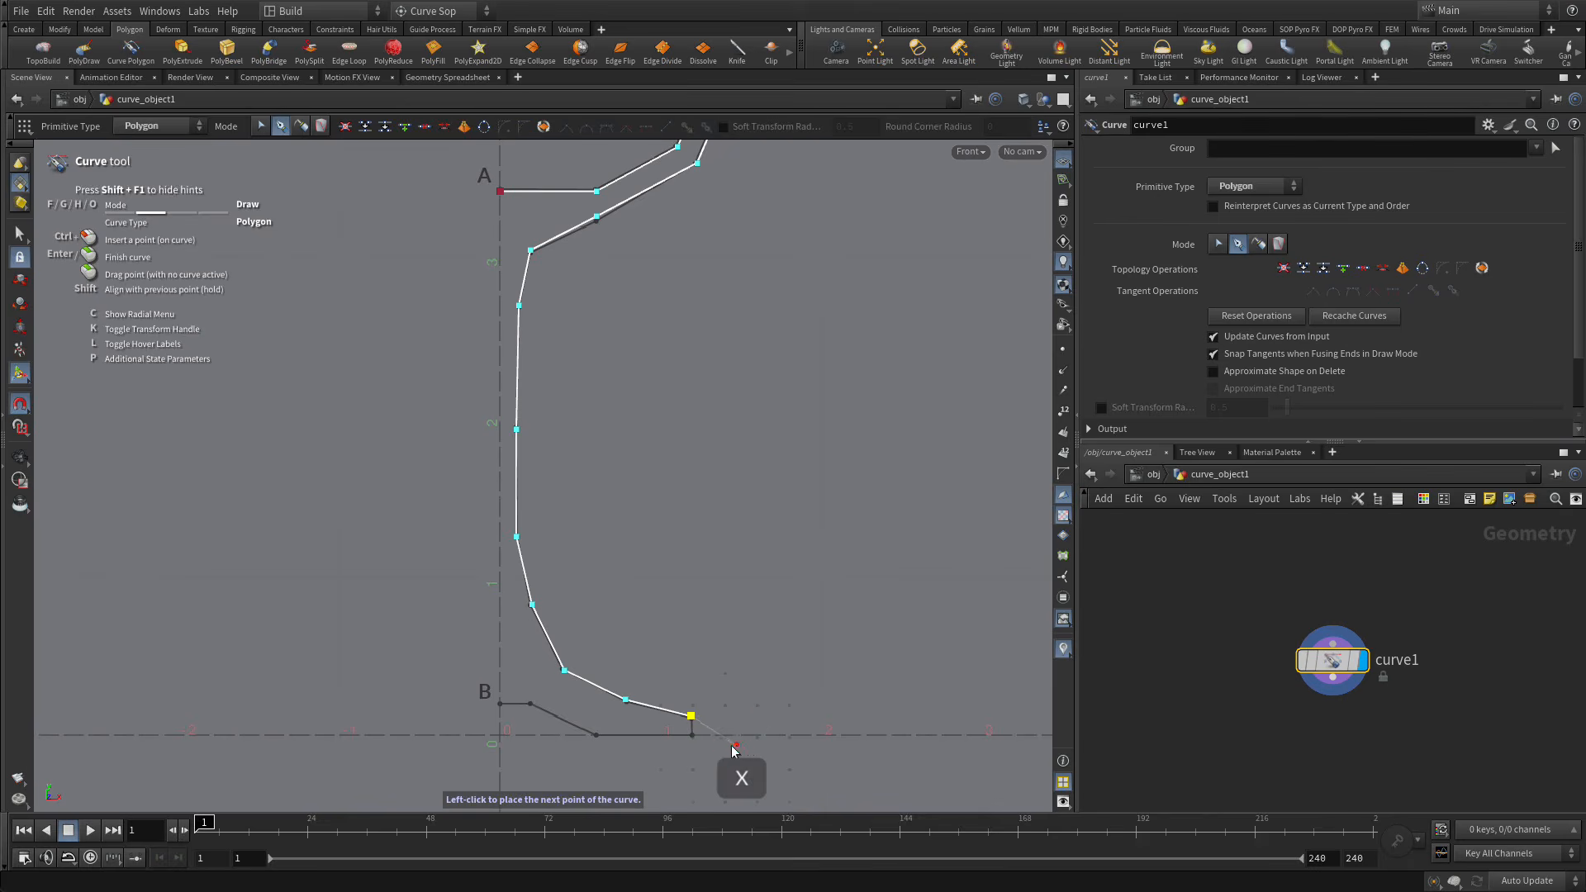
{"action": "left_click", "coordinate": [692, 739]}
{"action": "left_click", "coordinate": [597, 740]}
{"action": "left_click", "coordinate": [535, 706]}
{"action": "left_click", "coordinate": [502, 707]}
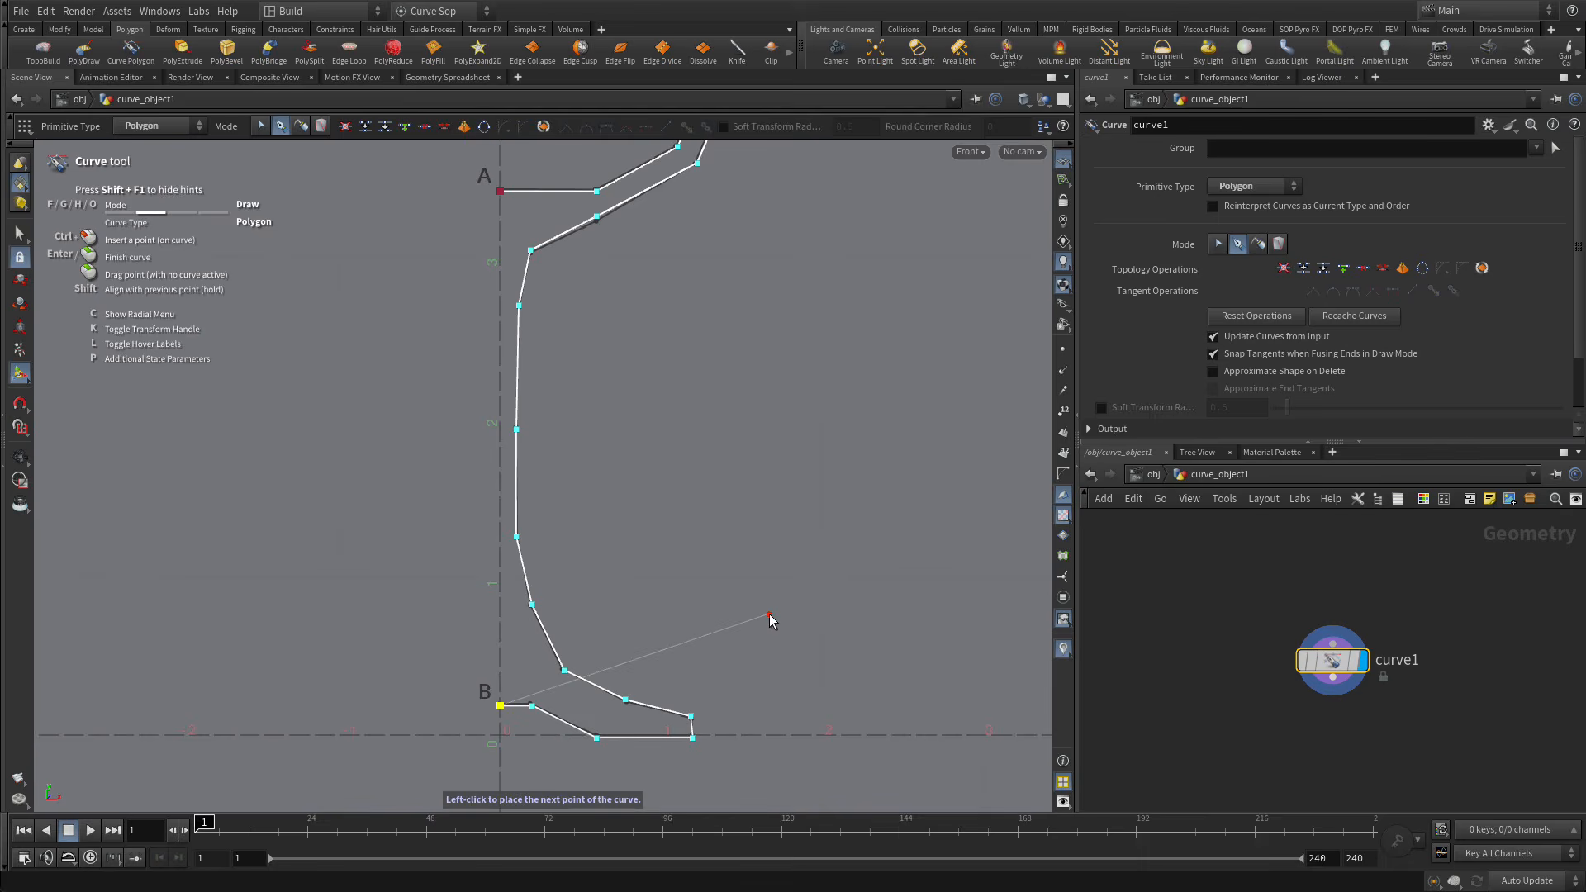
{"action": "key", "text": "Return"}
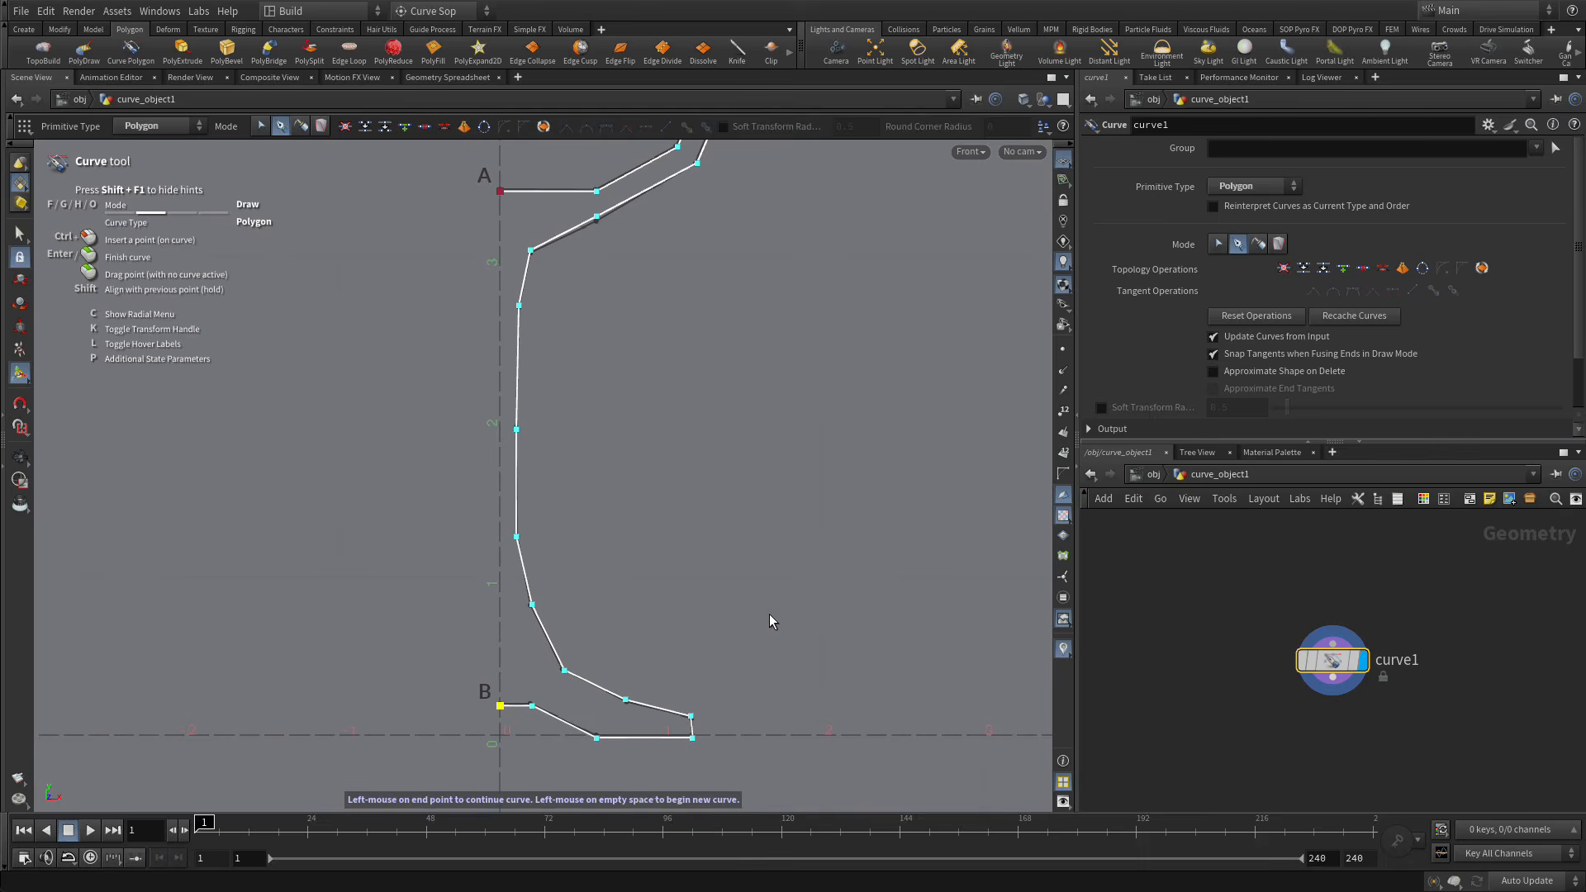
Edit the curve's points below the bowl and on the foot so they line up with the reference profile.
{"action": "left_click", "coordinate": [262, 127]}
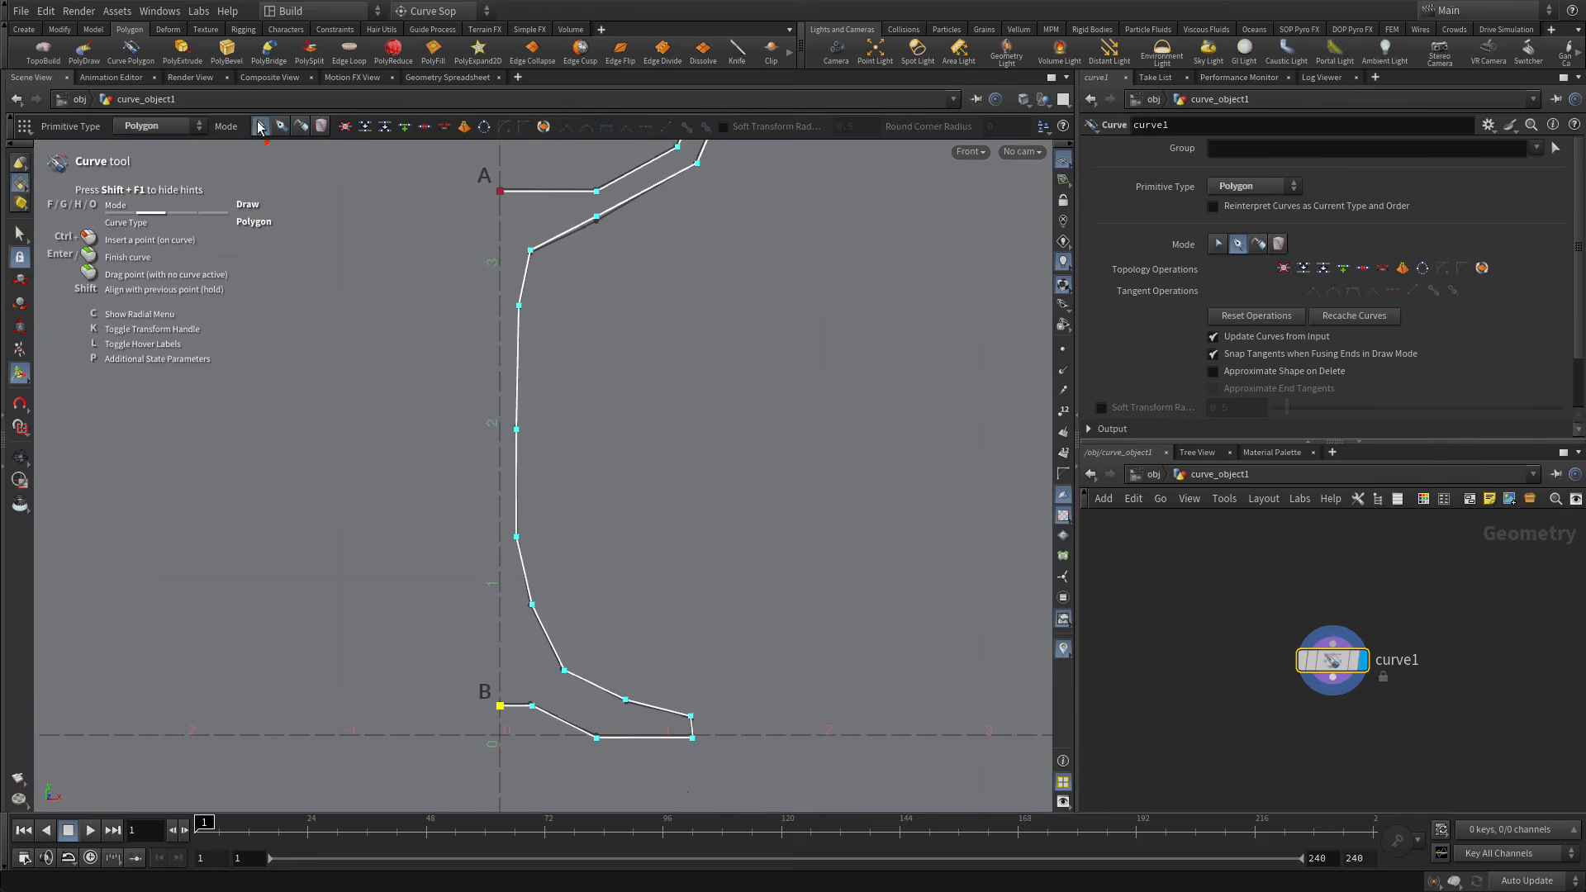
{"action": "left_click", "coordinate": [596, 217]}
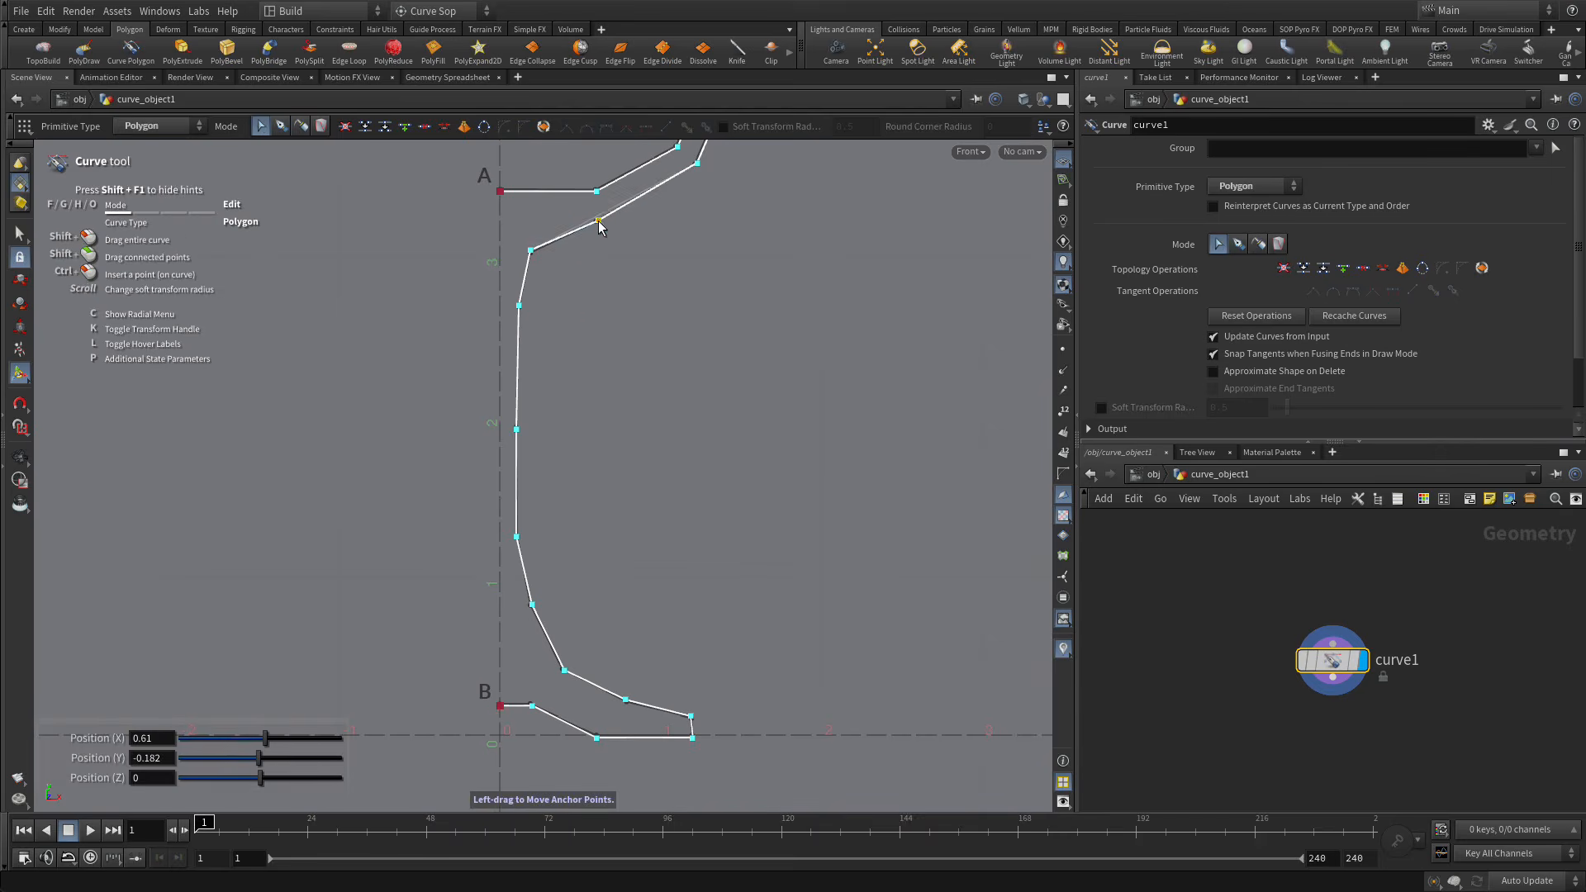
{"action": "left_click", "coordinate": [530, 252]}
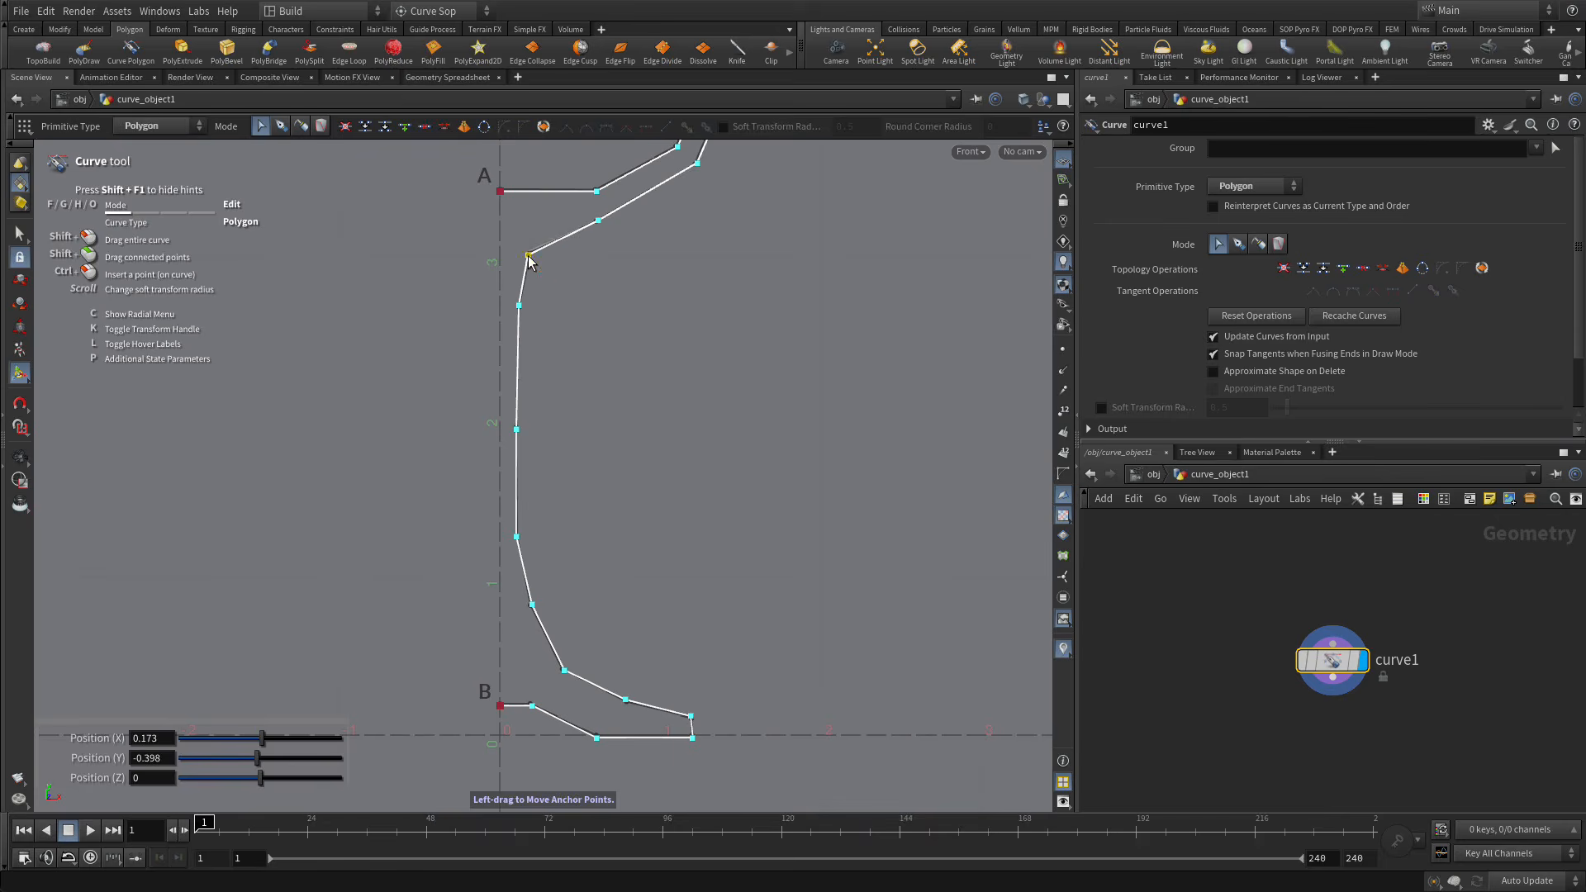
{"action": "left_click", "coordinate": [563, 669]}
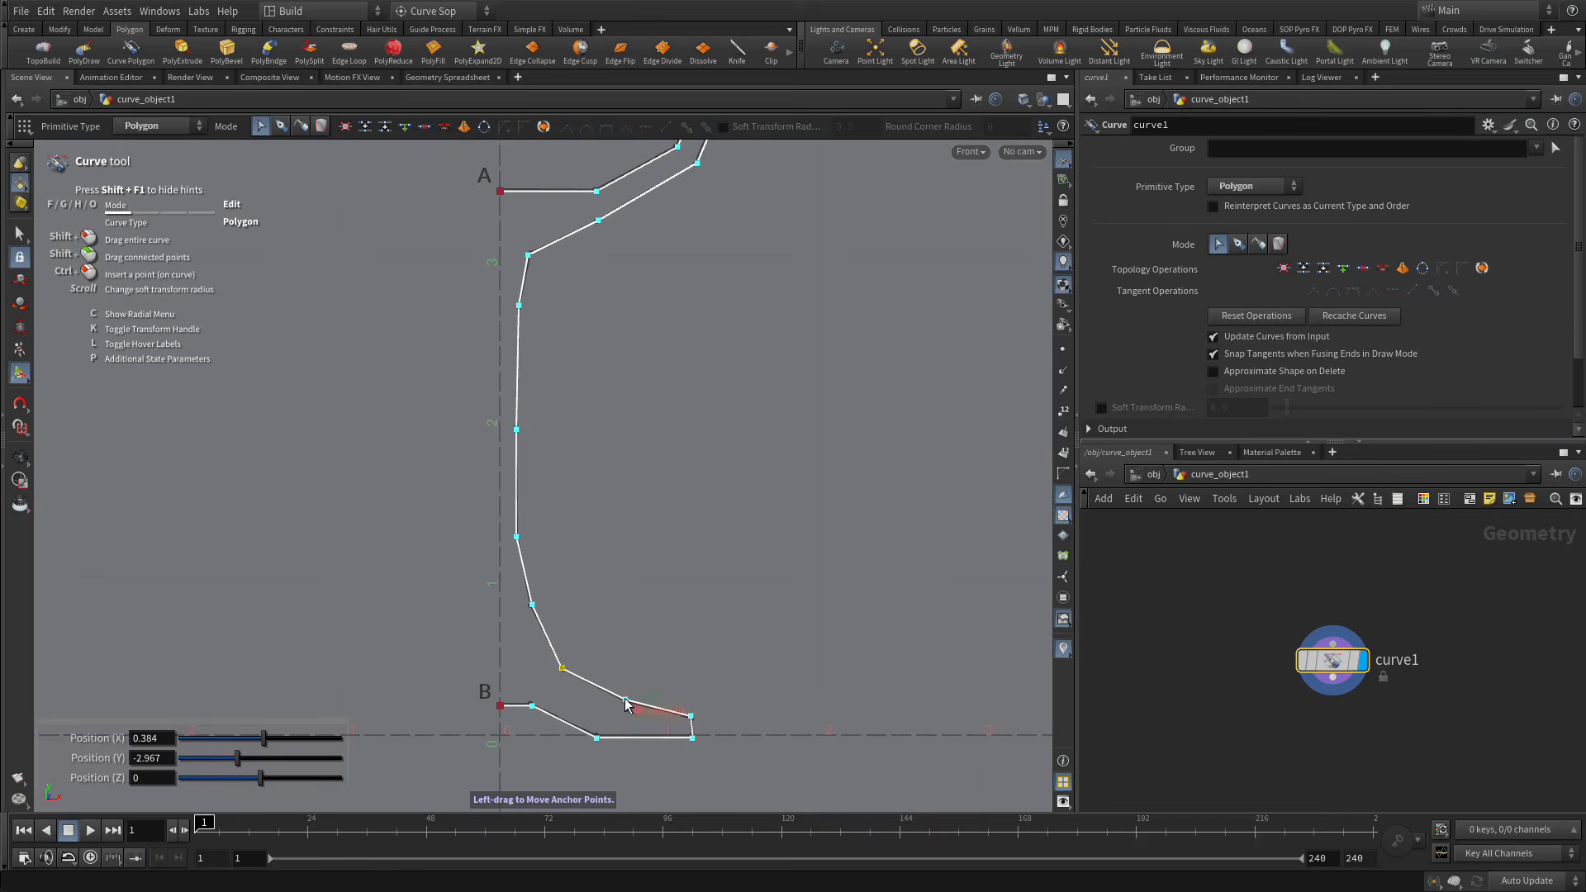
{"action": "mouse_move", "coordinate": [626, 701]}
{"action": "left_mouse_down"}
{"action": "mouse_move", "coordinate": [718, 628]}
{"action": "mouse_move", "coordinate": [628, 703]}
{"action": "left_mouse_up"}
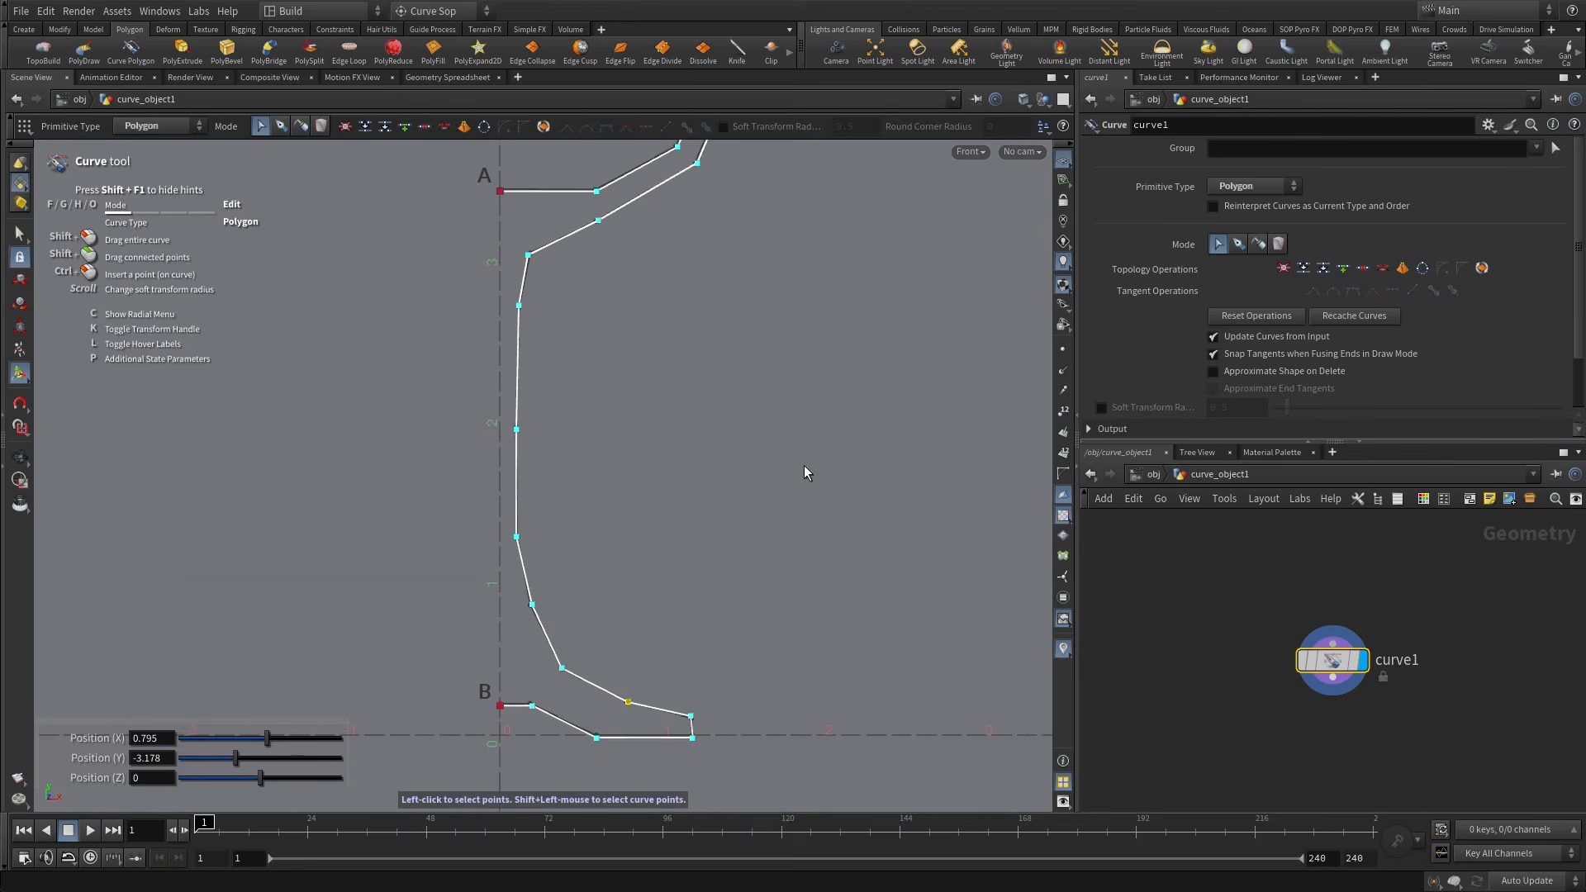
Switch to the perspective view and revolve the whole profile curve into a wineglass surface.
{"action": "key", "text": "space+b"}
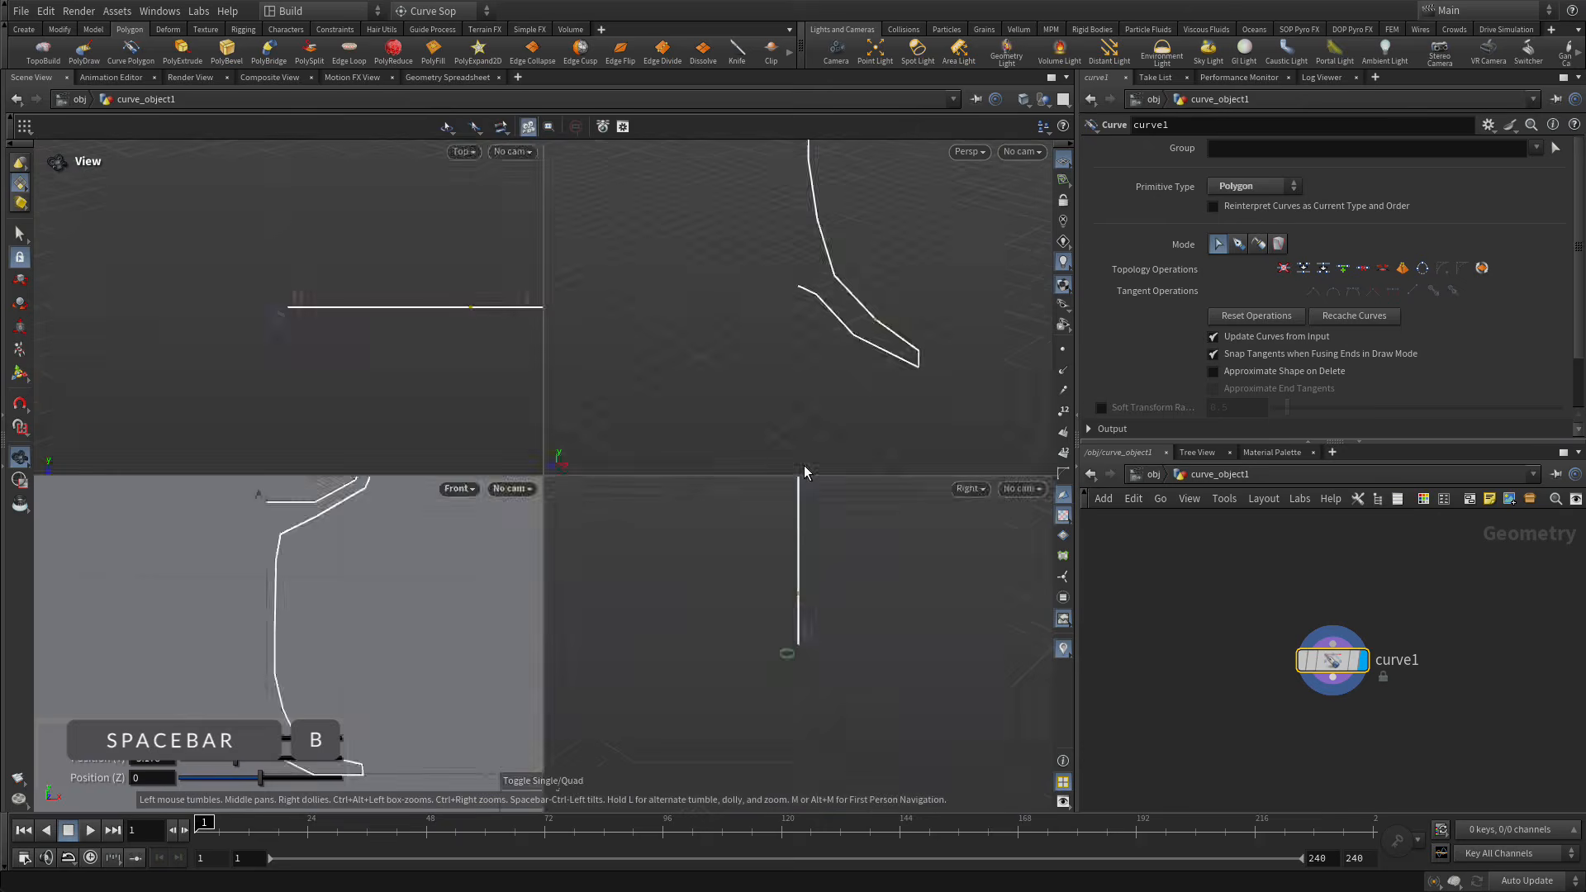
{"action": "key", "text": "space+b"}
{"action": "right_click_drag", "start_coordinate": [870, 288], "coordinate": [603, 398]}
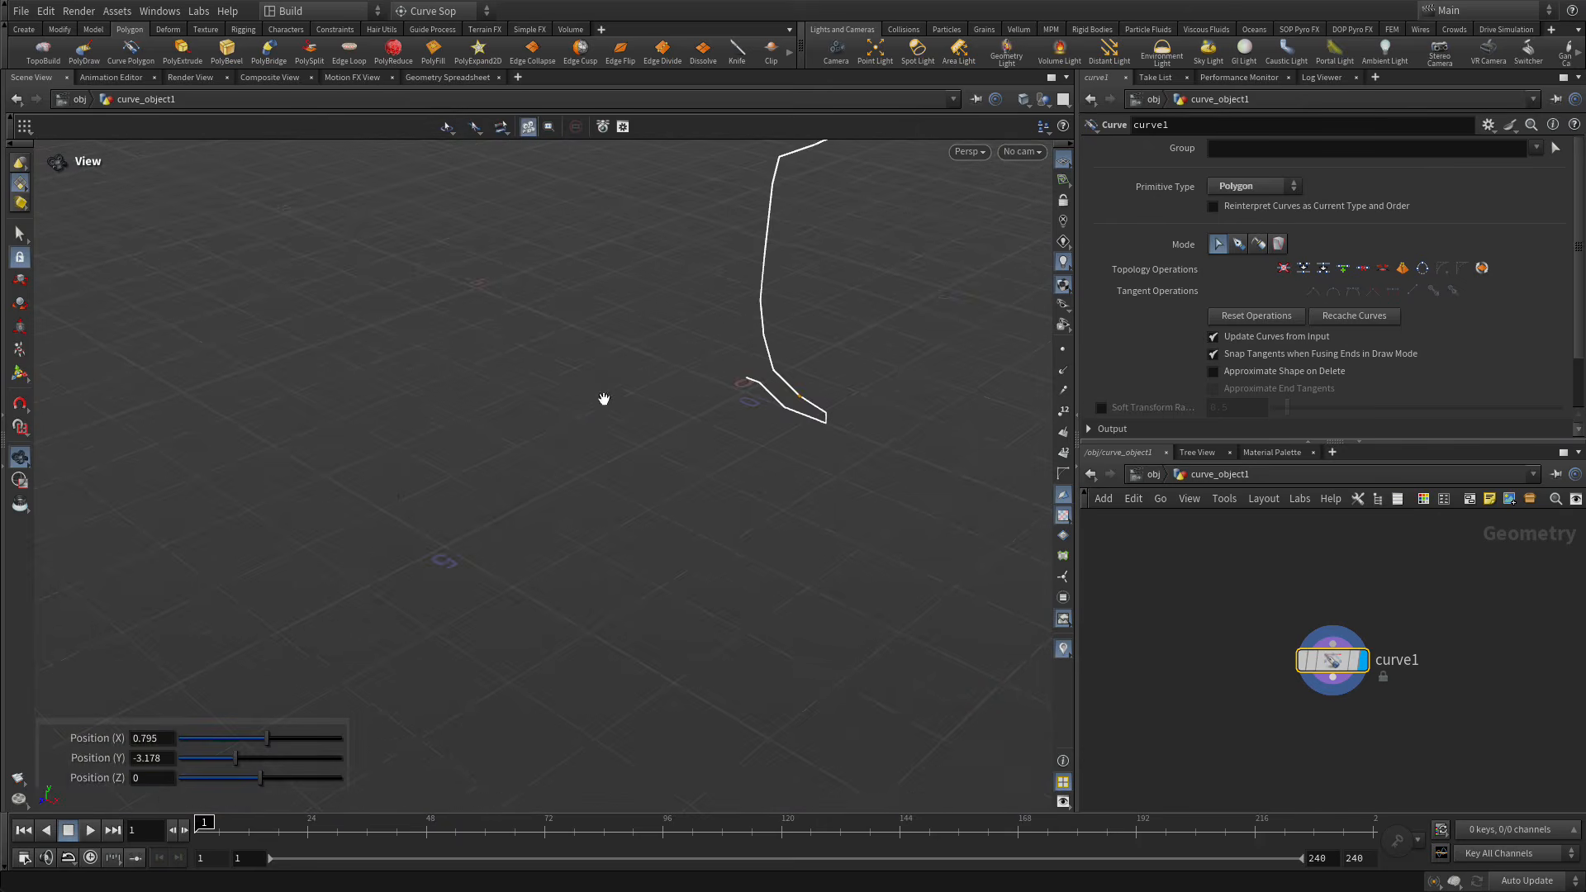
{"action": "middle_click_drag", "start_coordinate": [602, 398], "coordinate": [347, 779]}
{"action": "left_click_drag", "start_coordinate": [343, 766], "coordinate": [356, 697]}
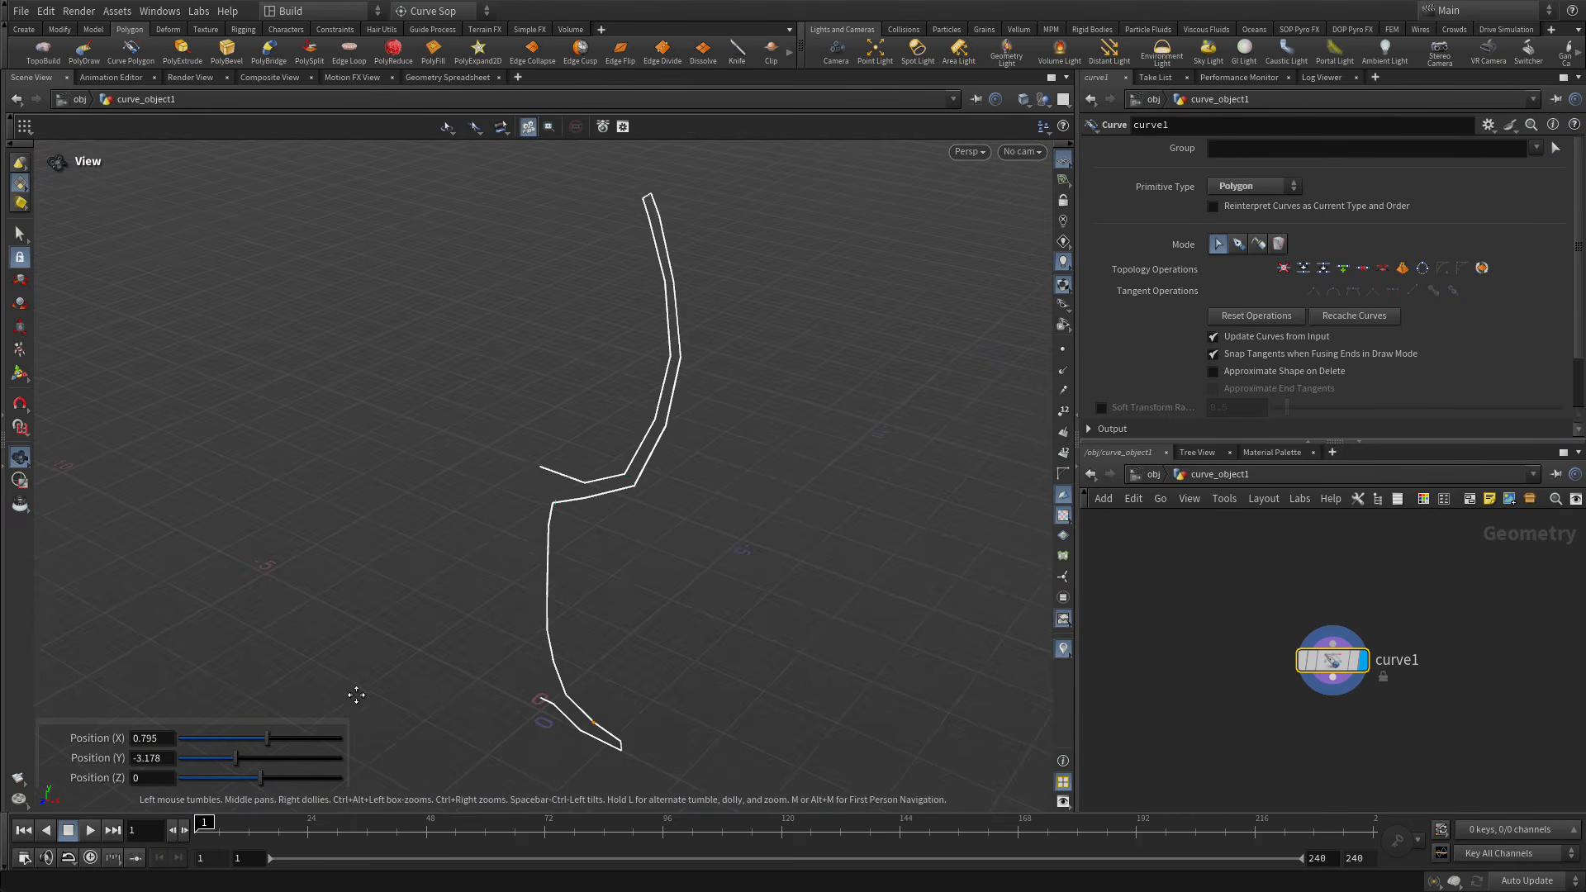
{"action": "key", "text": "Return"}
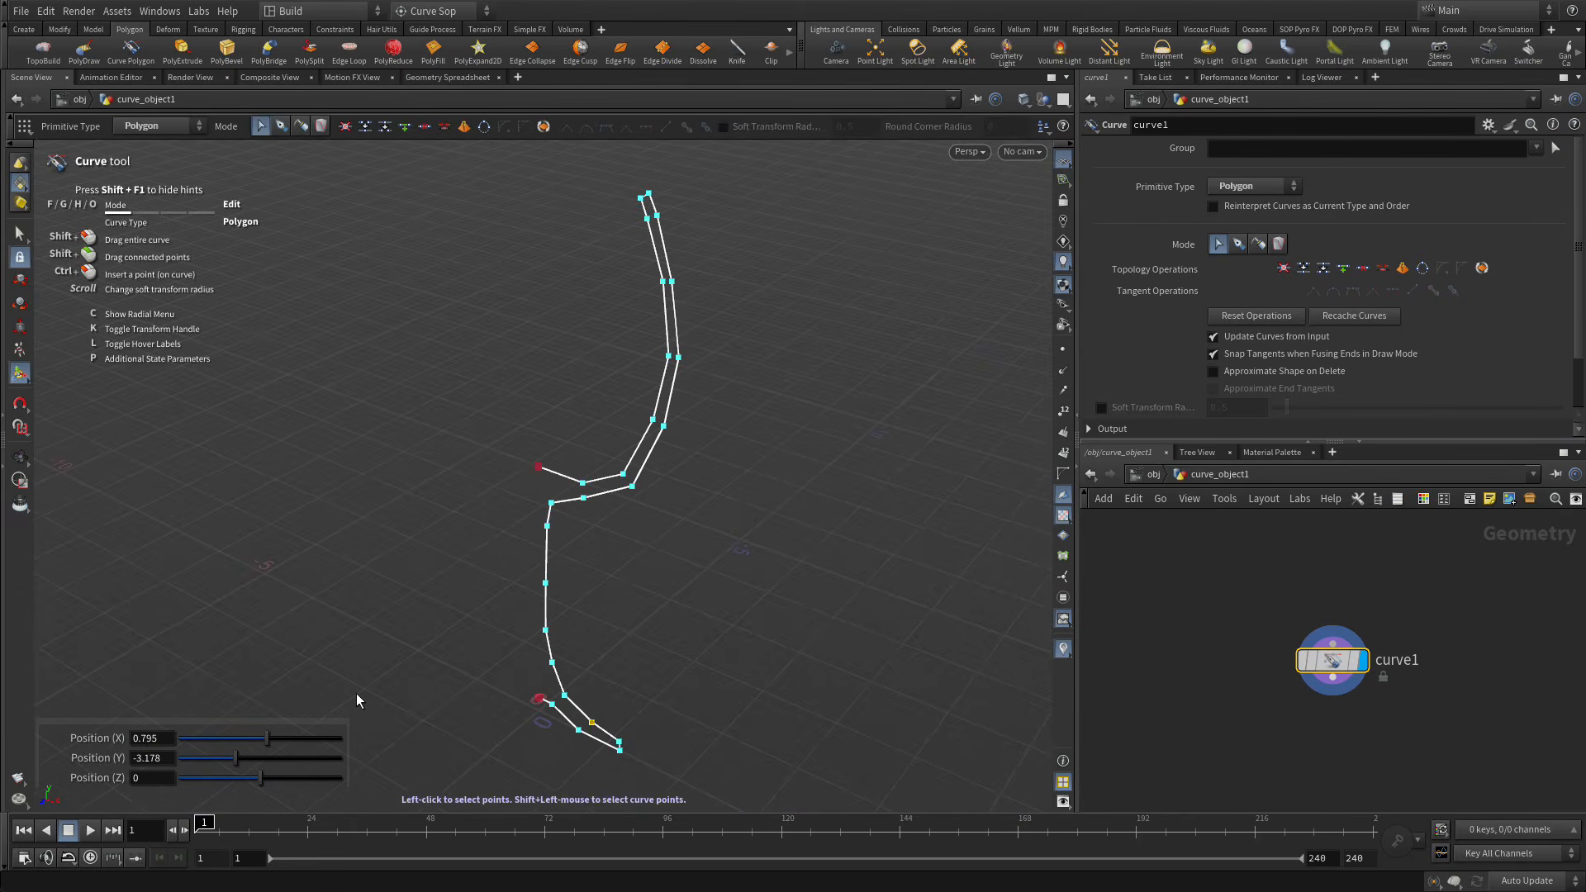
{"action": "key", "text": "s"}
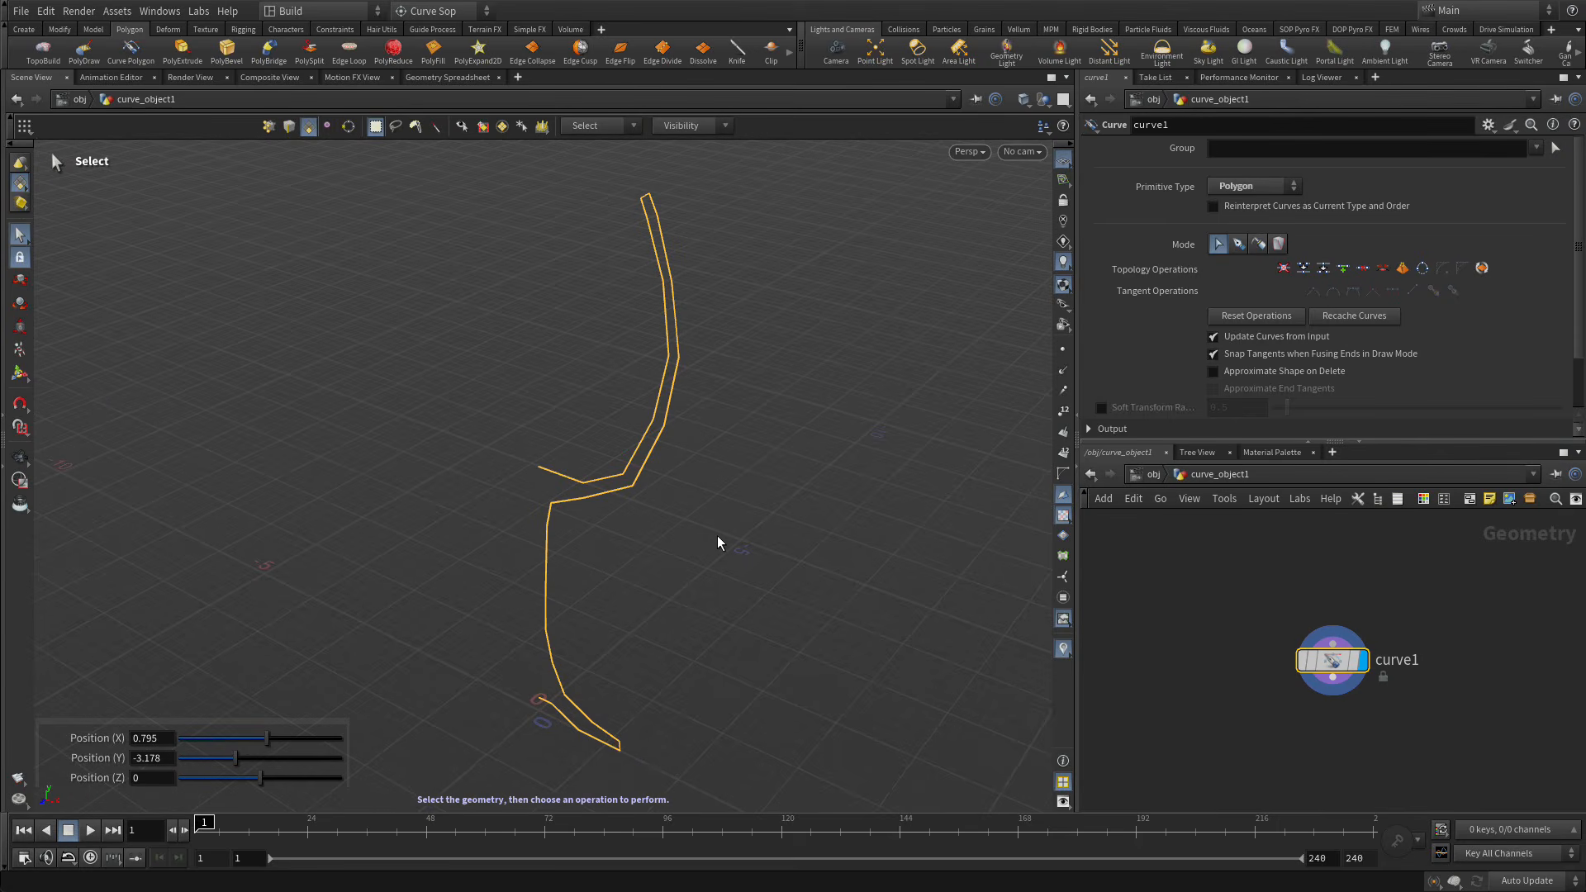
{"action": "left_click", "coordinate": [94, 30]}
{"action": "left_click", "coordinate": [36, 60]}
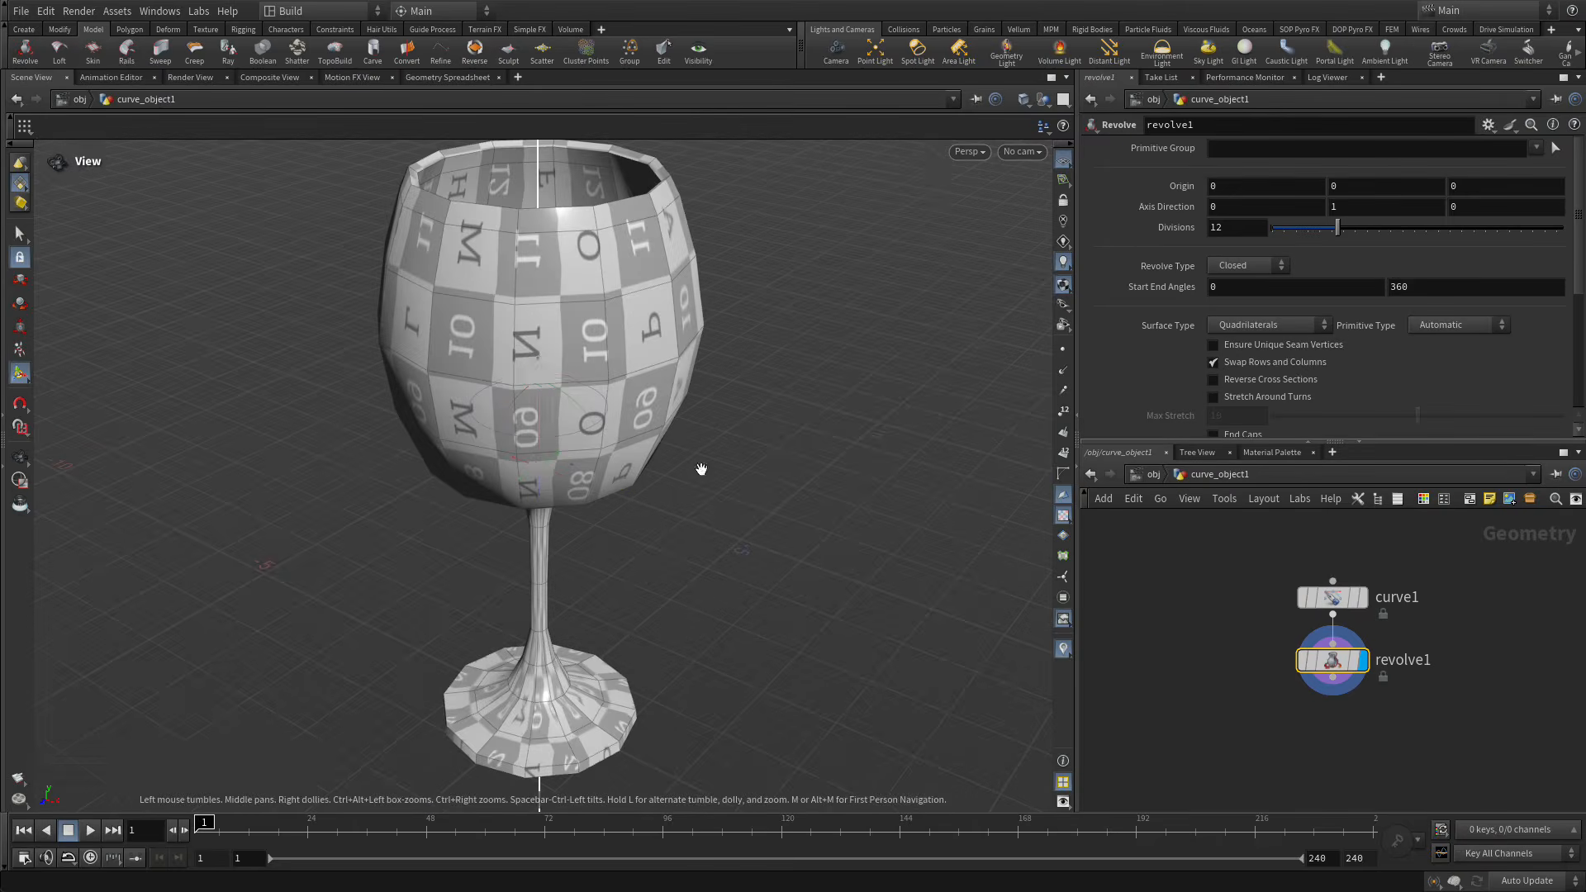
{"action": "mouse_move", "coordinate": [701, 468]}
{"action": "left_mouse_down", "text": "alt"}
{"action": "mouse_move", "coordinate": [694, 597]}
{"action": "mouse_move", "coordinate": [697, 461]}
{"action": "left_mouse_up", "text": "alt"}
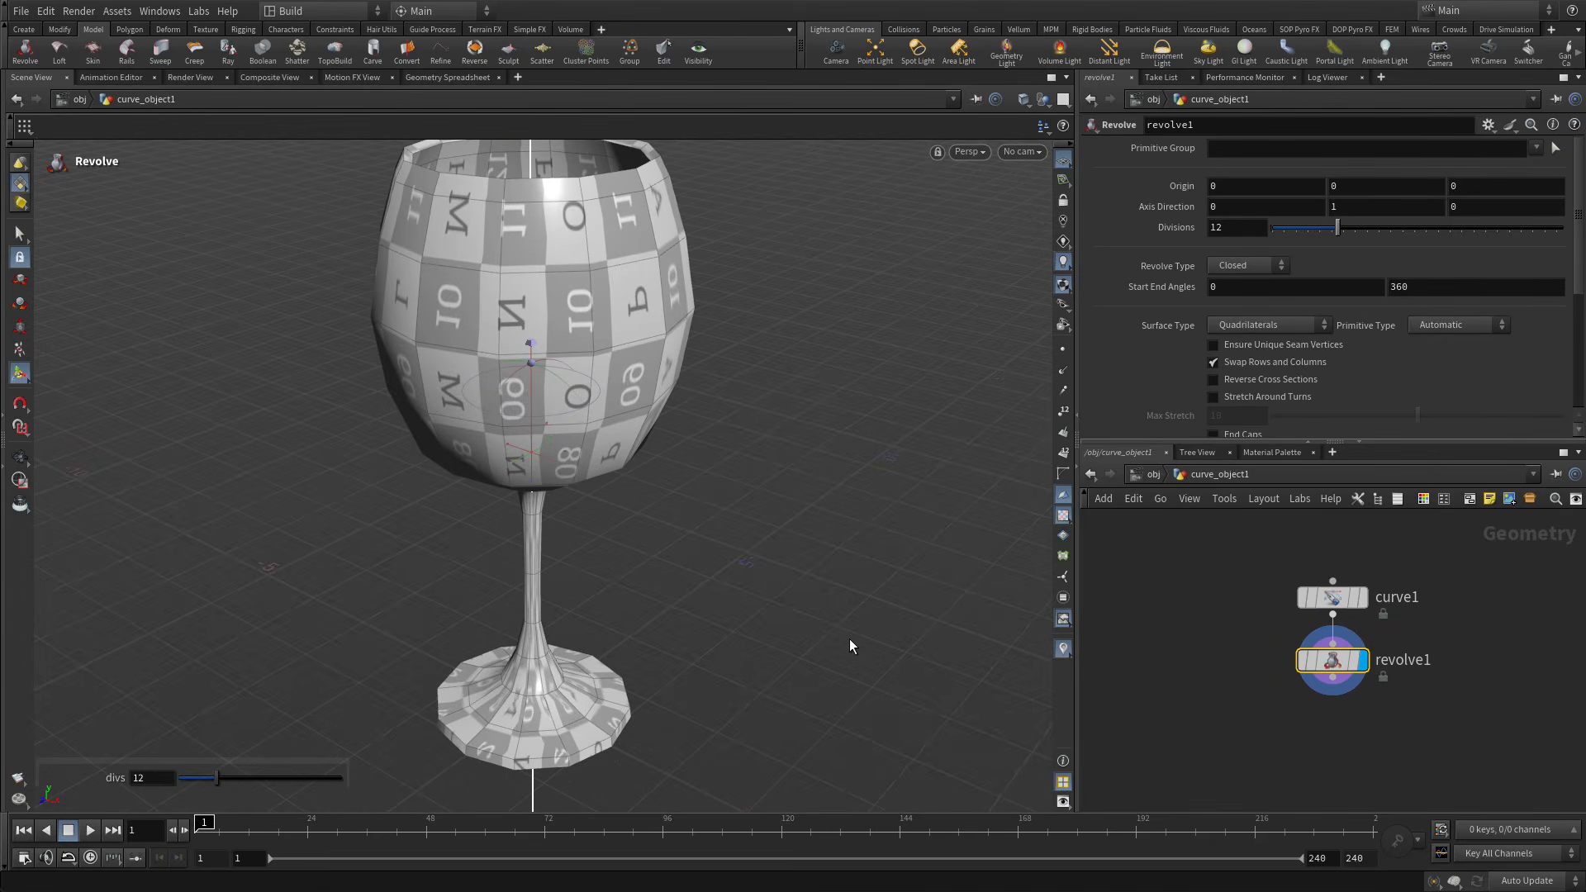
{"action": "key", "text": "c"}
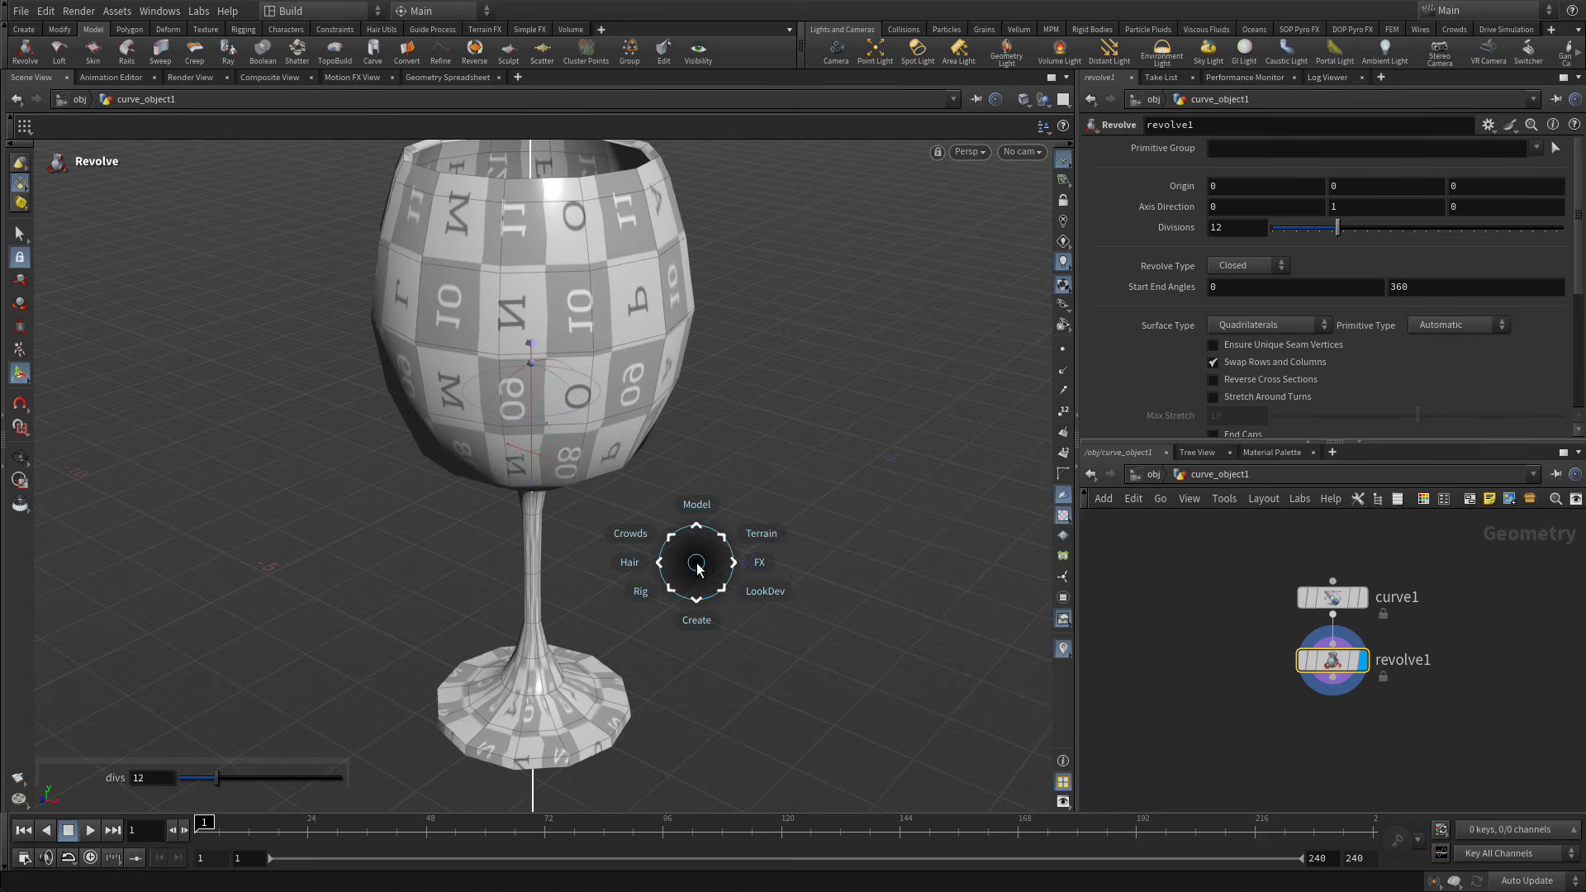
{"action": "left_click", "coordinate": [711, 453]}
{"action": "left_click", "coordinate": [804, 454]}
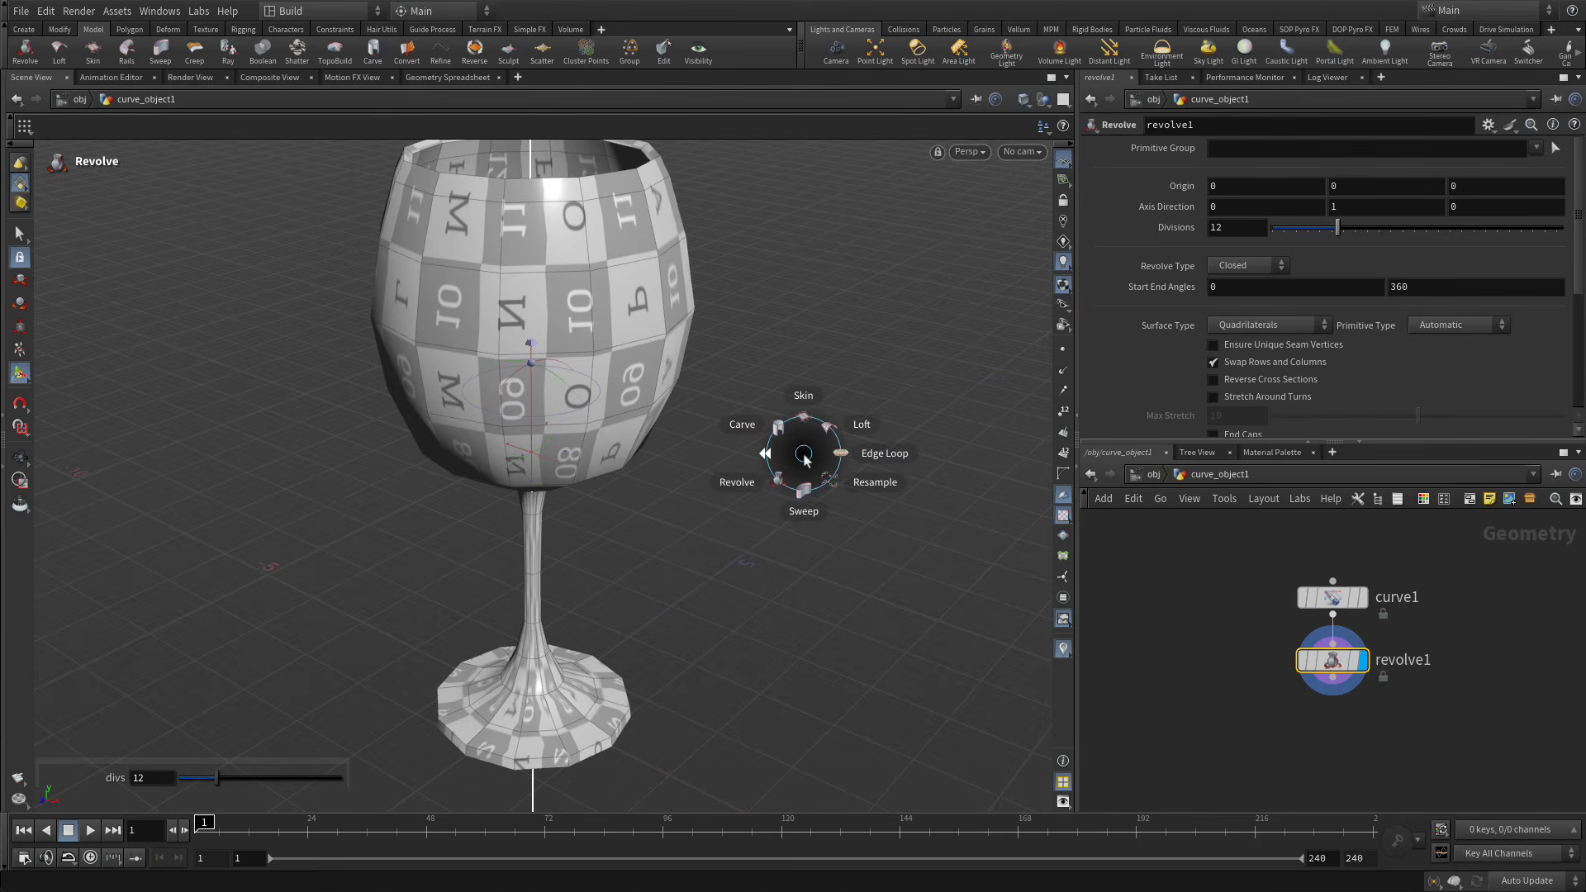
{"action": "left_click", "coordinate": [736, 481]}
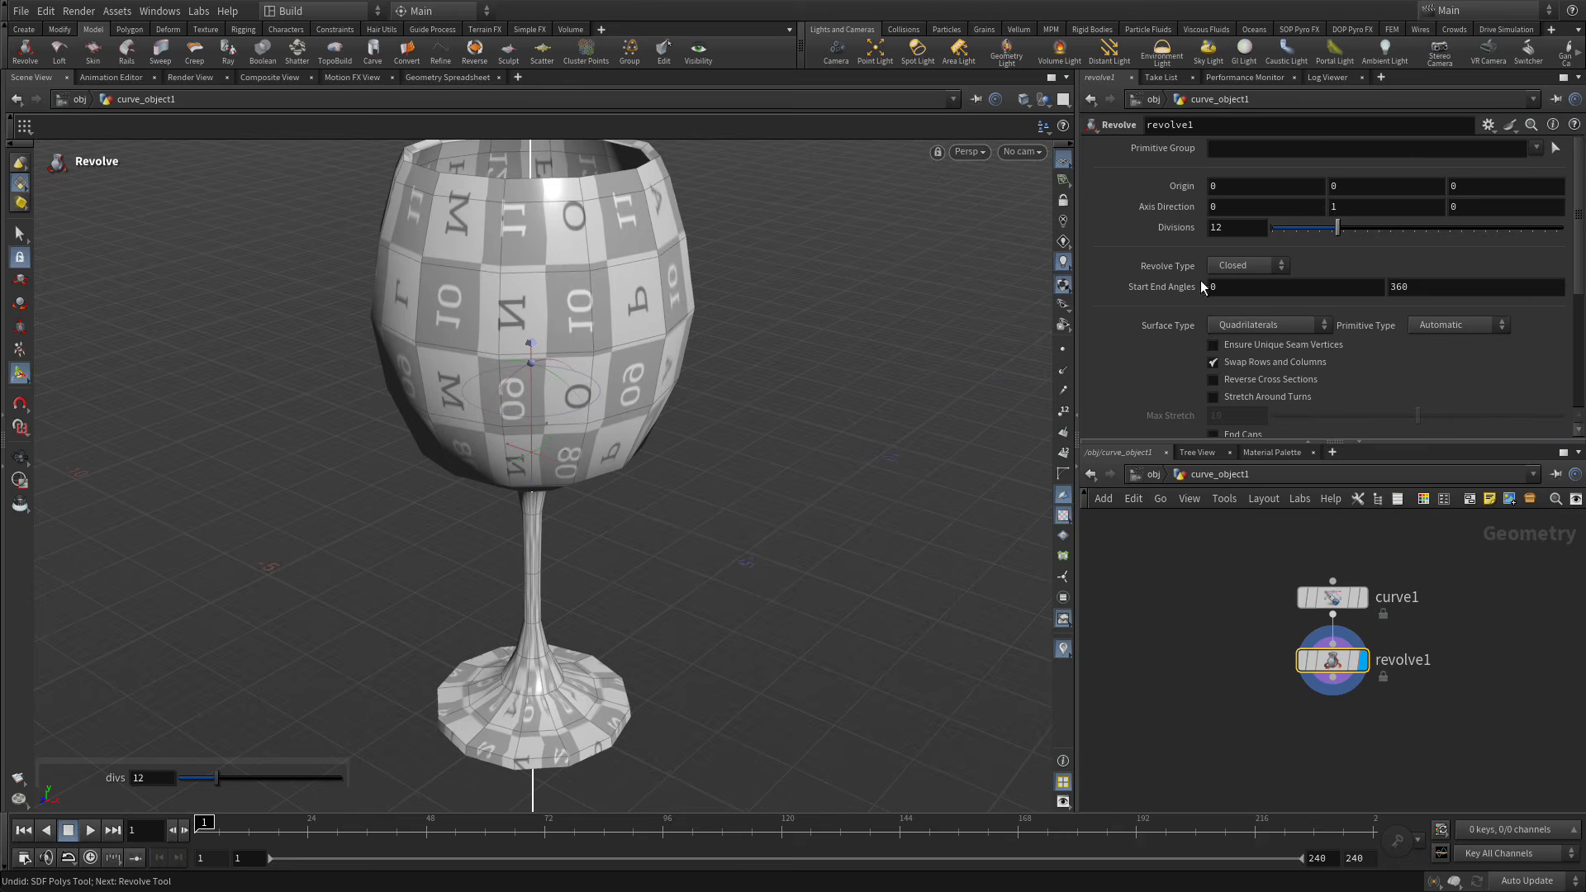
Set the revolve's divisions to 16 and turn off the UV texture display on the glass.
{"action": "double_click", "coordinate": [1217, 228]}
{"action": "type", "text": "16"}
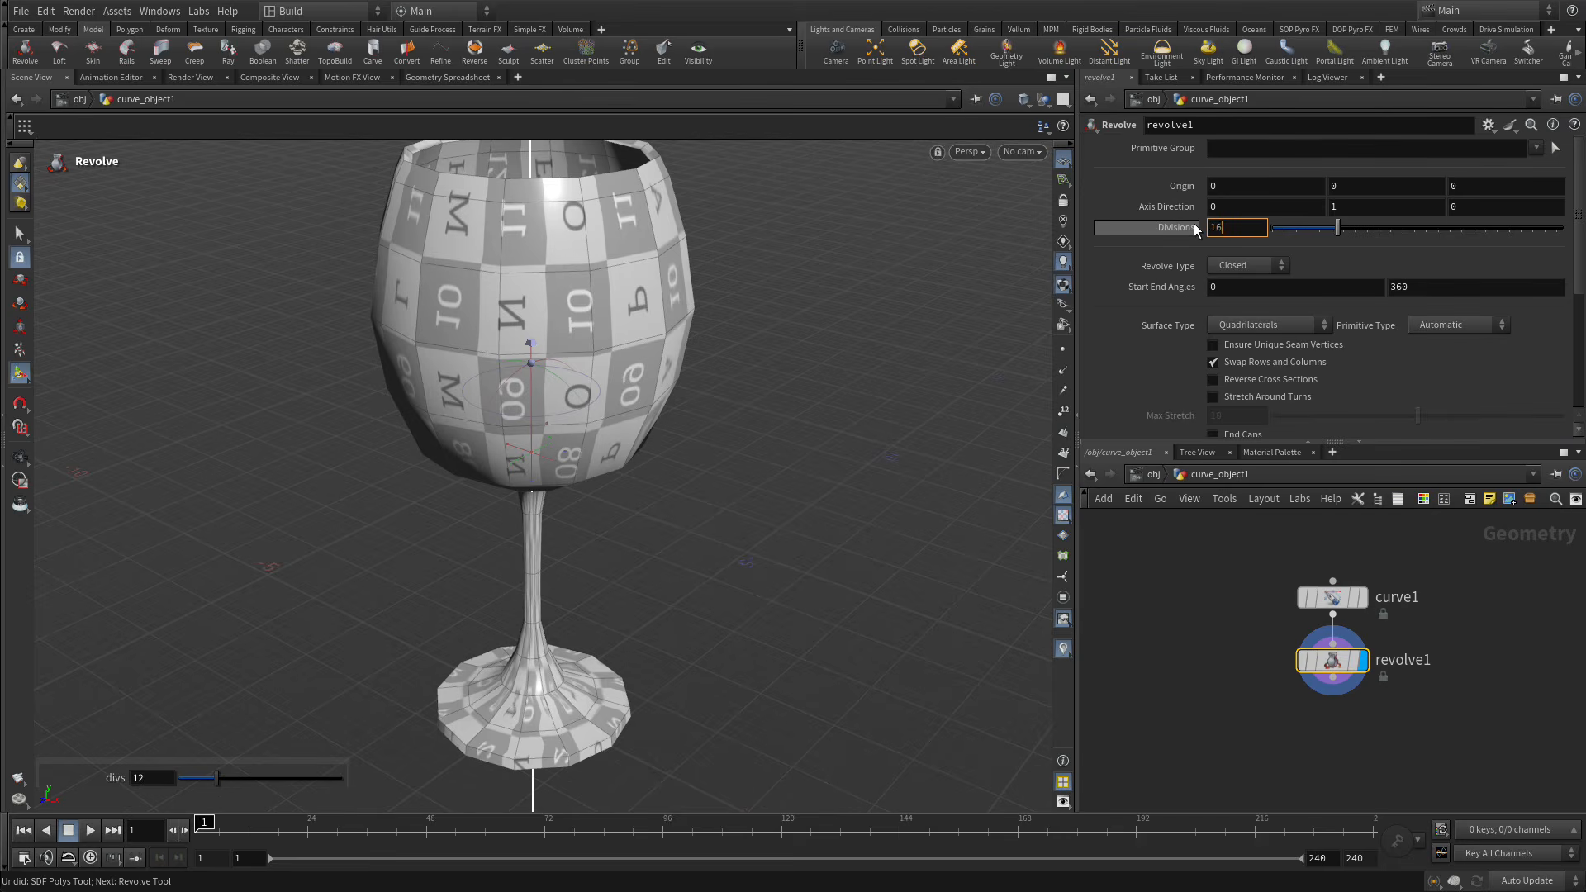
{"action": "key", "text": "Return"}
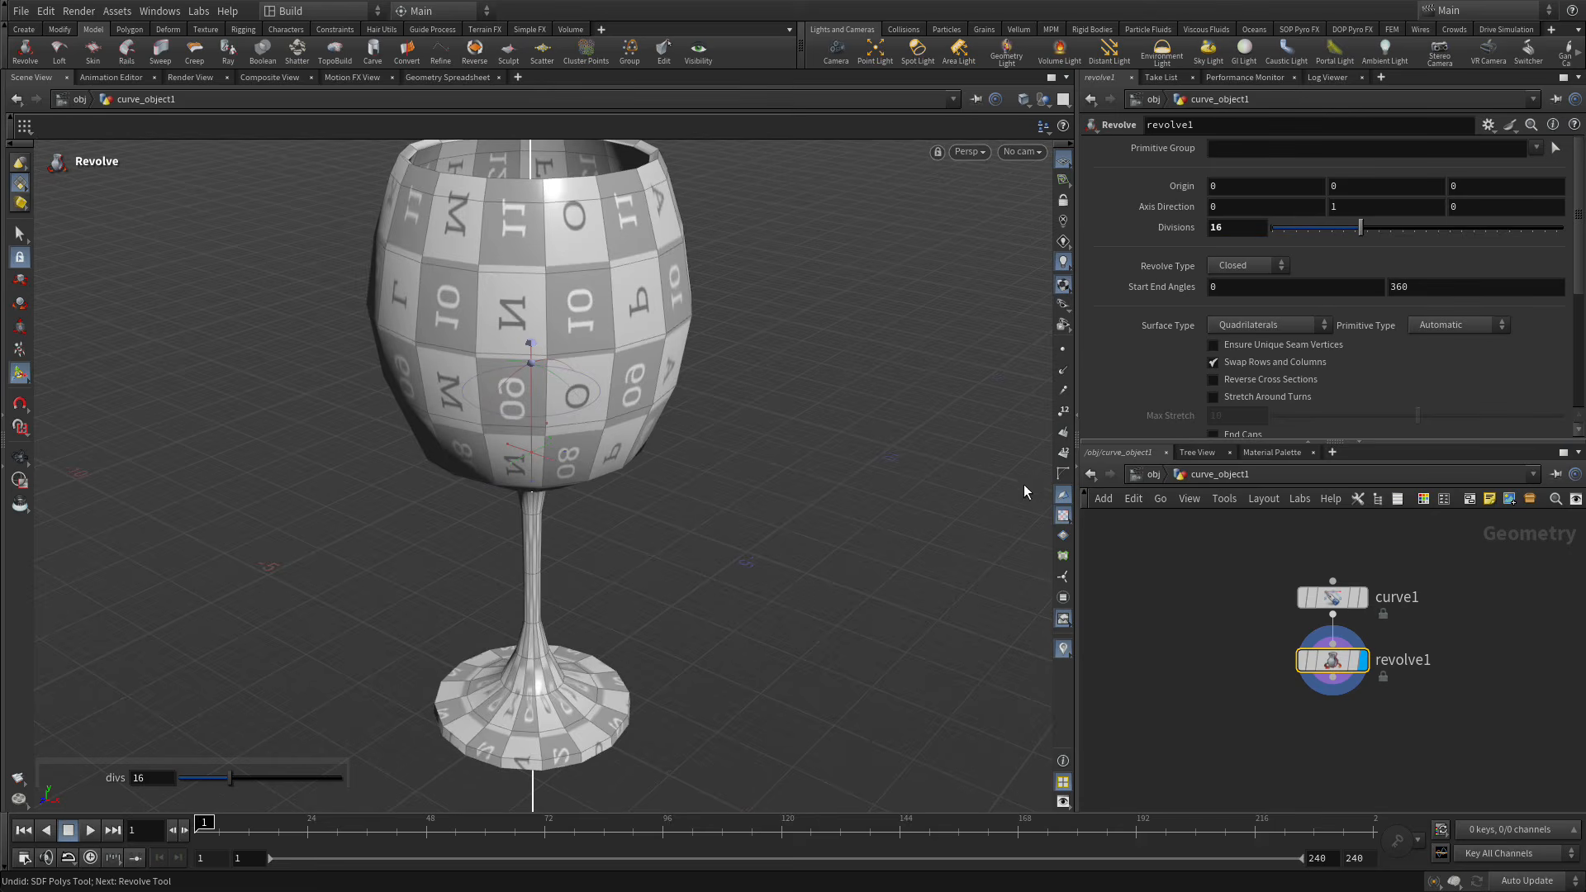
{"action": "left_click", "coordinate": [1063, 515]}
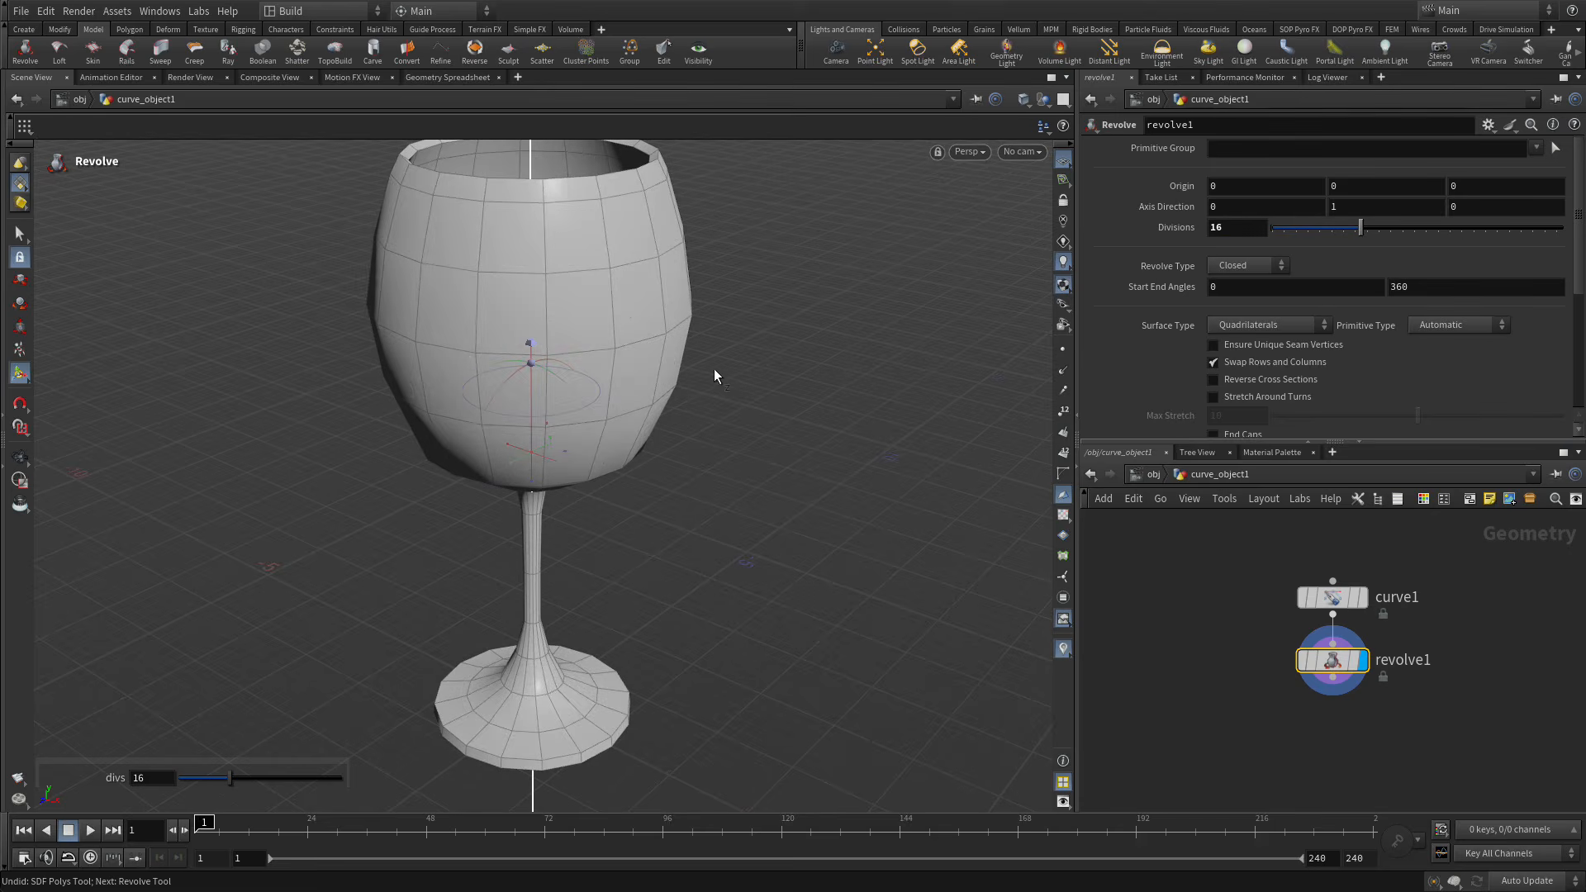
Select the full loop of triangular faces around the centre of the bowl's inside bottom.
{"action": "key", "text": "Escape"}
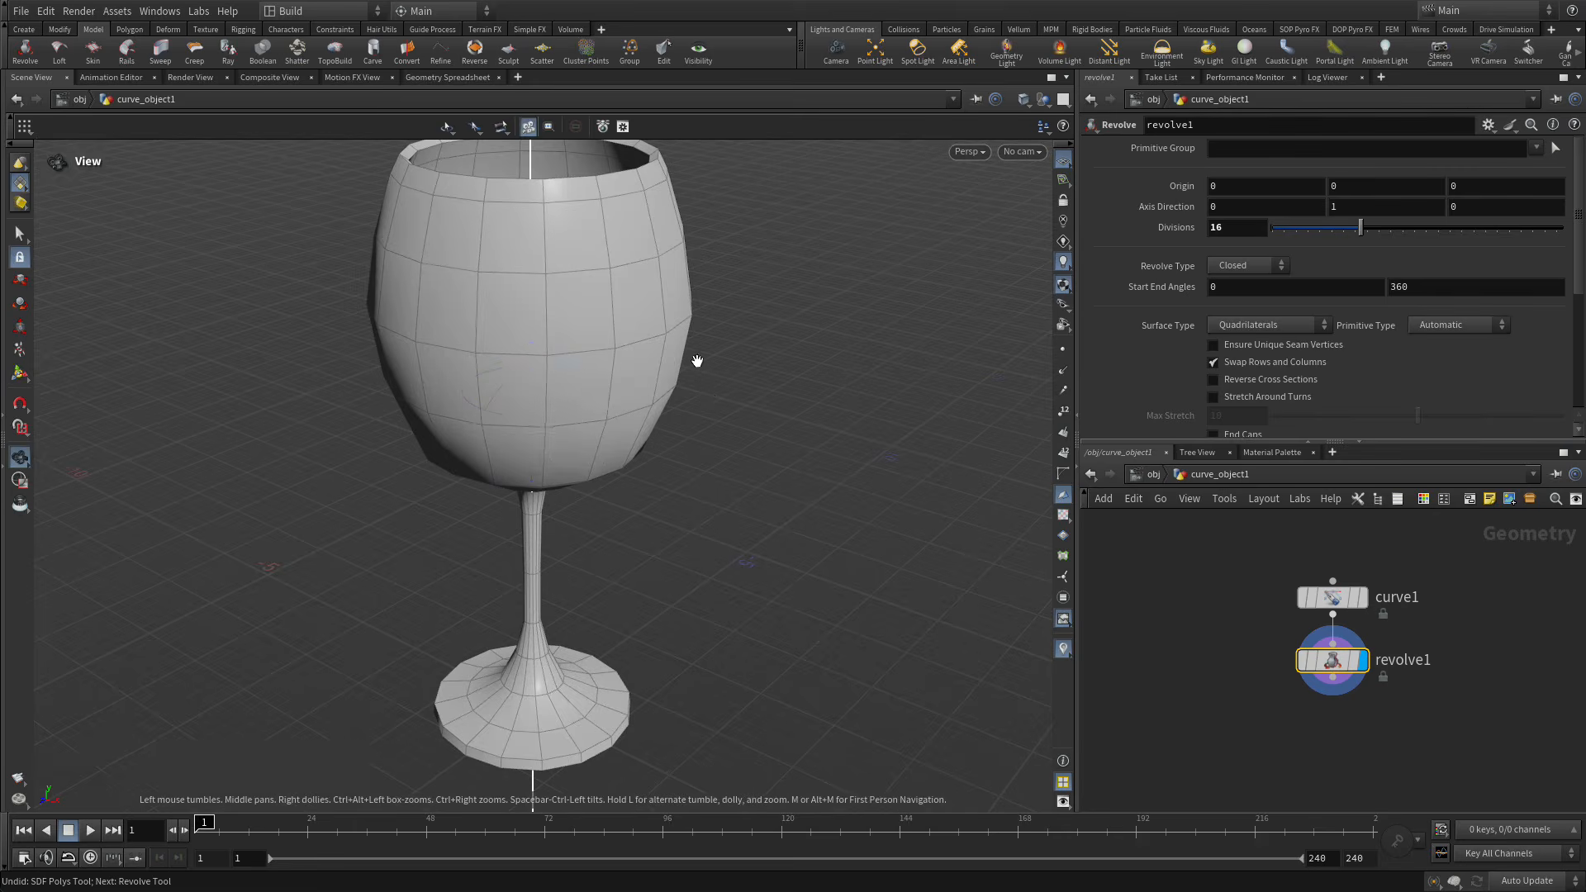
{"action": "left_click_drag", "start_coordinate": [697, 357], "coordinate": [678, 511]}
{"action": "scroll", "coordinate": [785, 432], "scroll_direction": "up", "scroll_amount": 8}
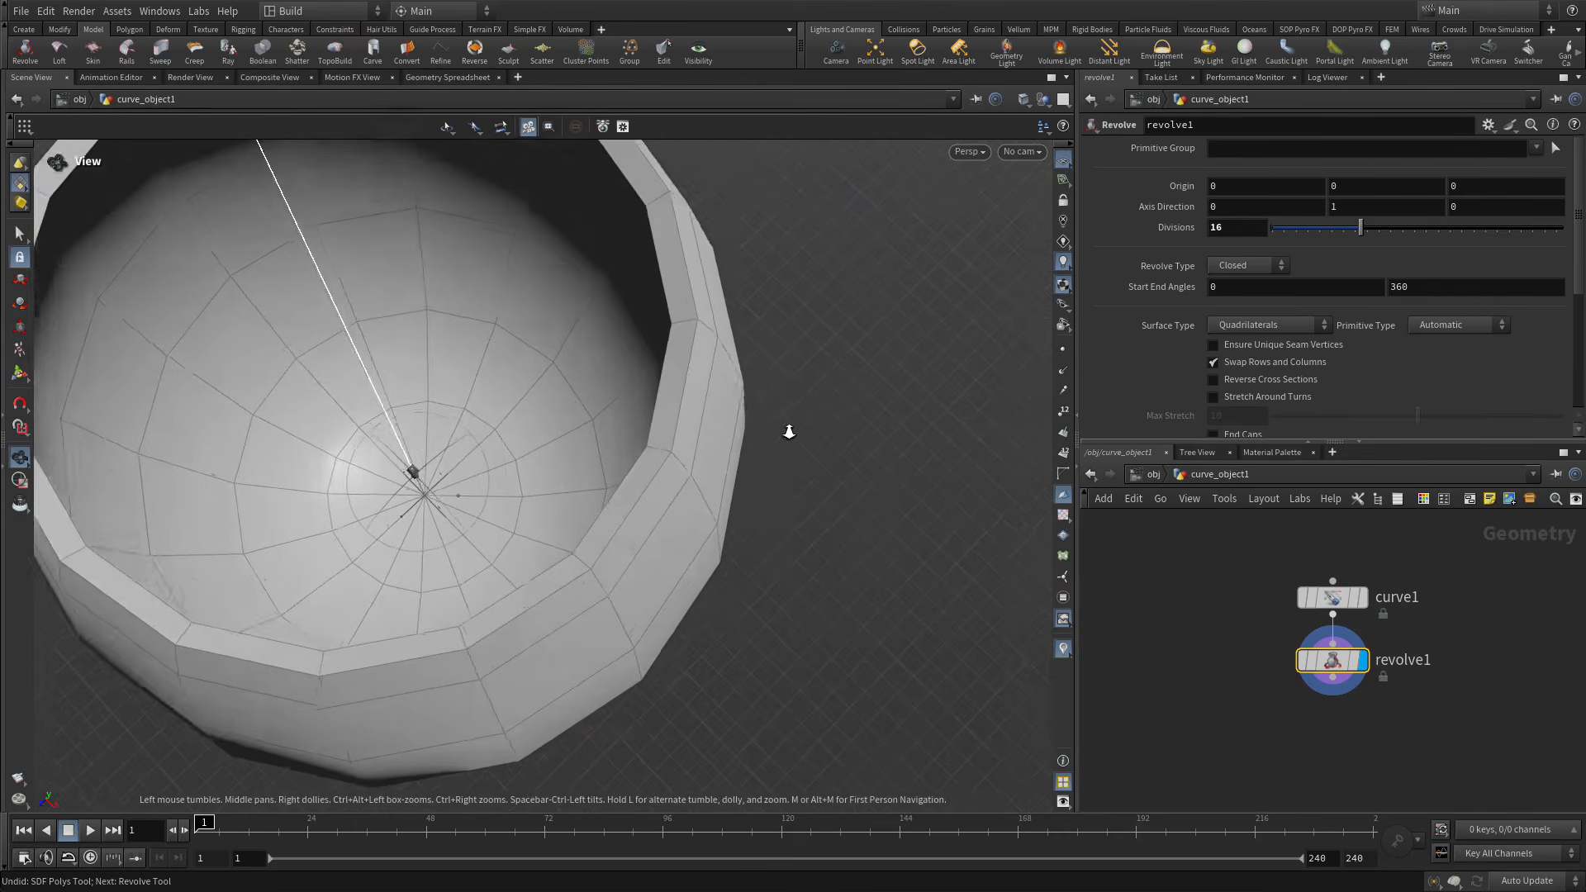
{"action": "key", "text": "Return"}
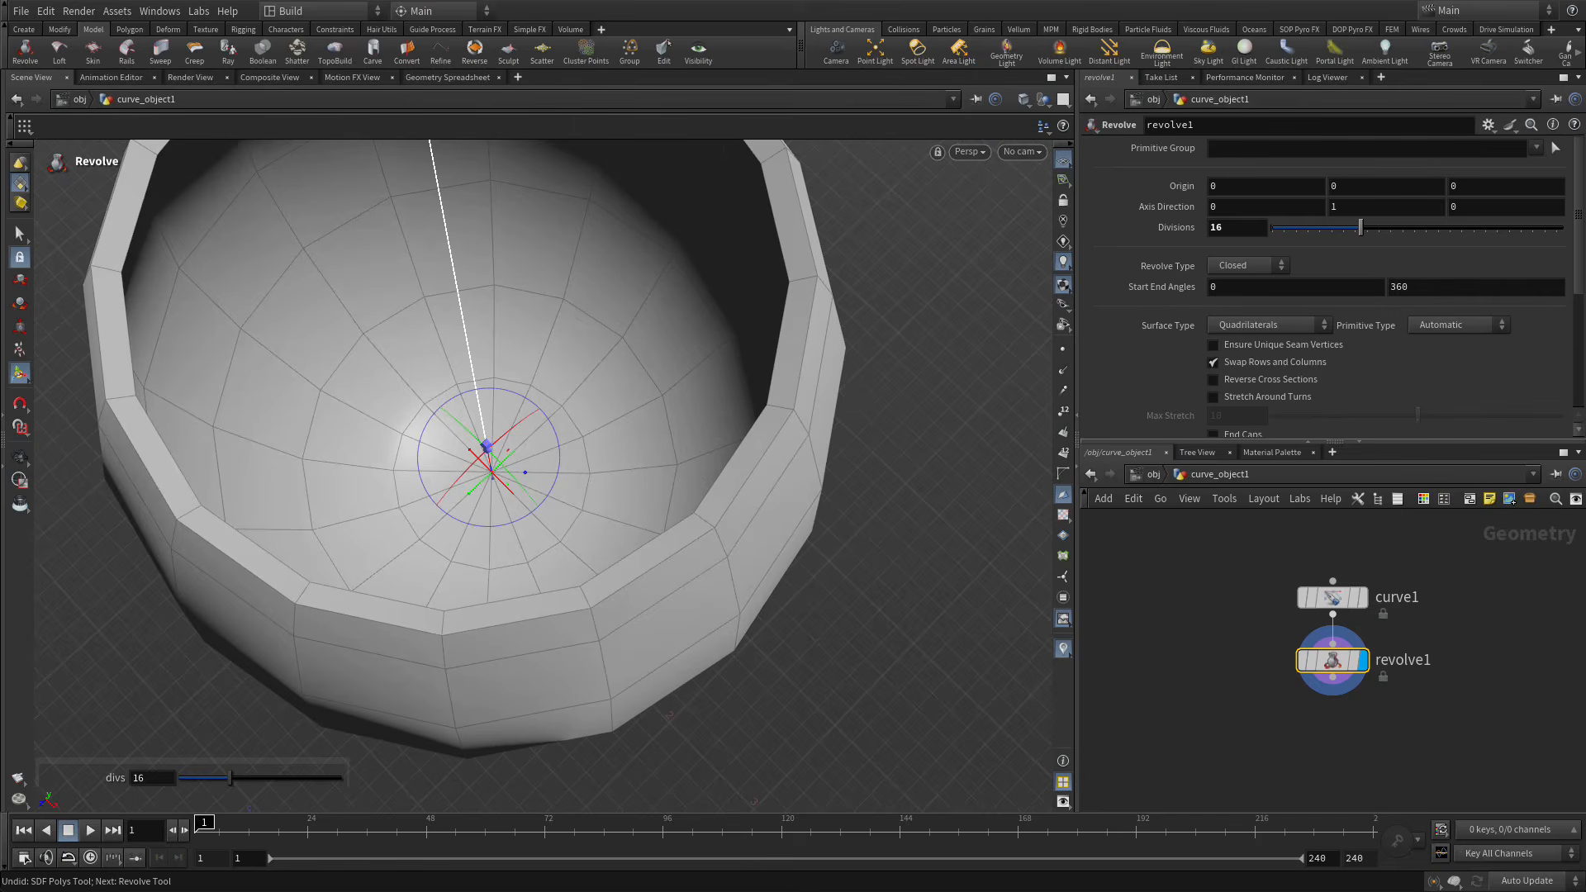
{"action": "left_click", "coordinate": [21, 235]}
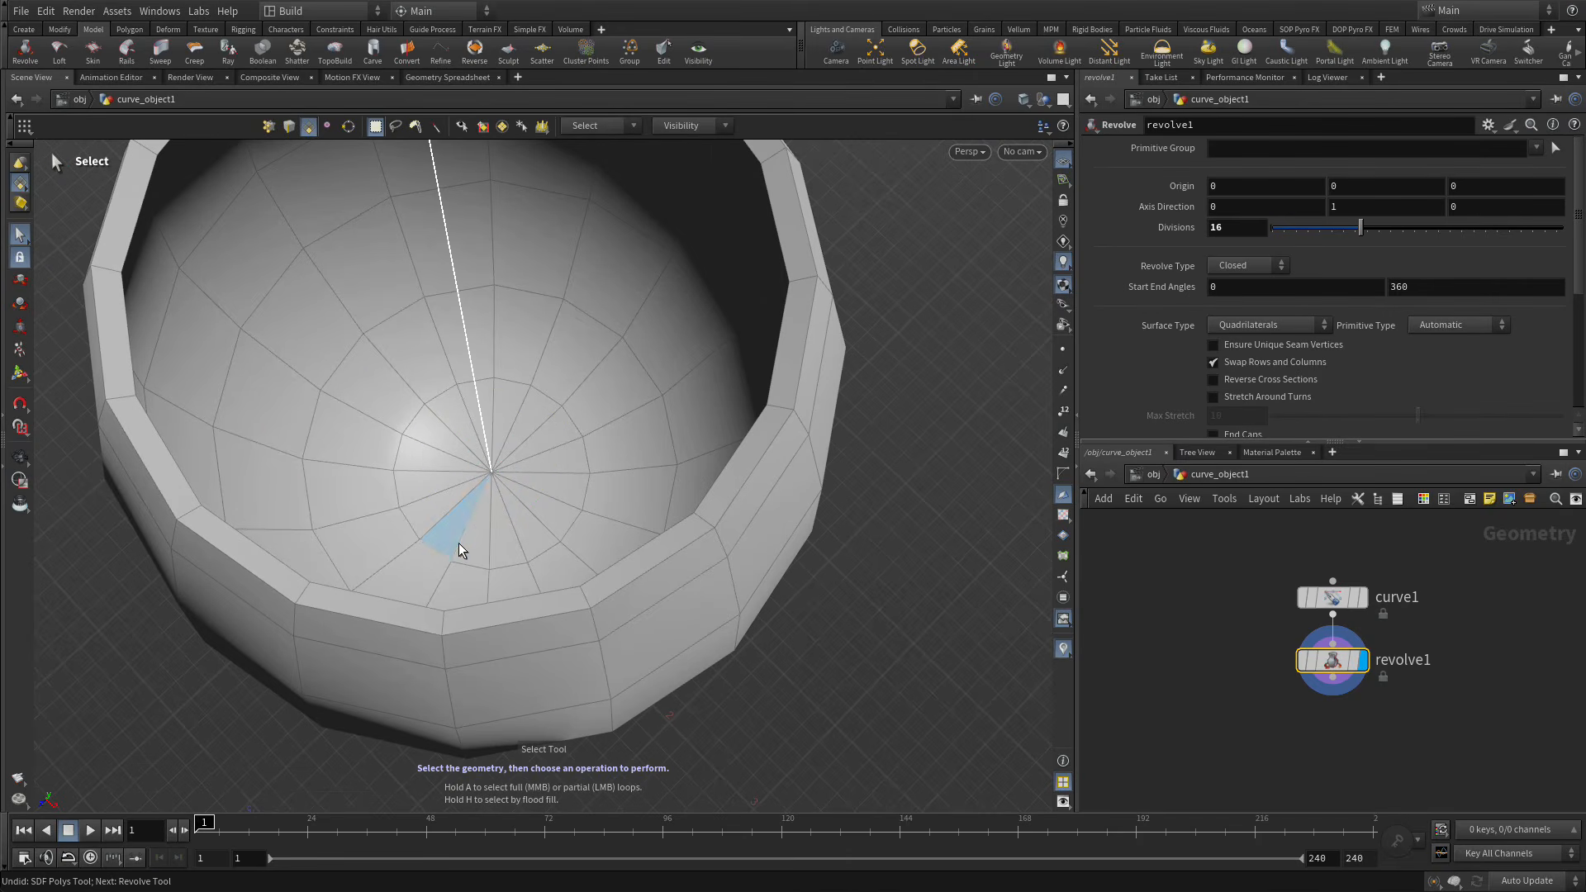
{"action": "key", "text": "a"}
{"action": "middle_click", "coordinate": [433, 492]}
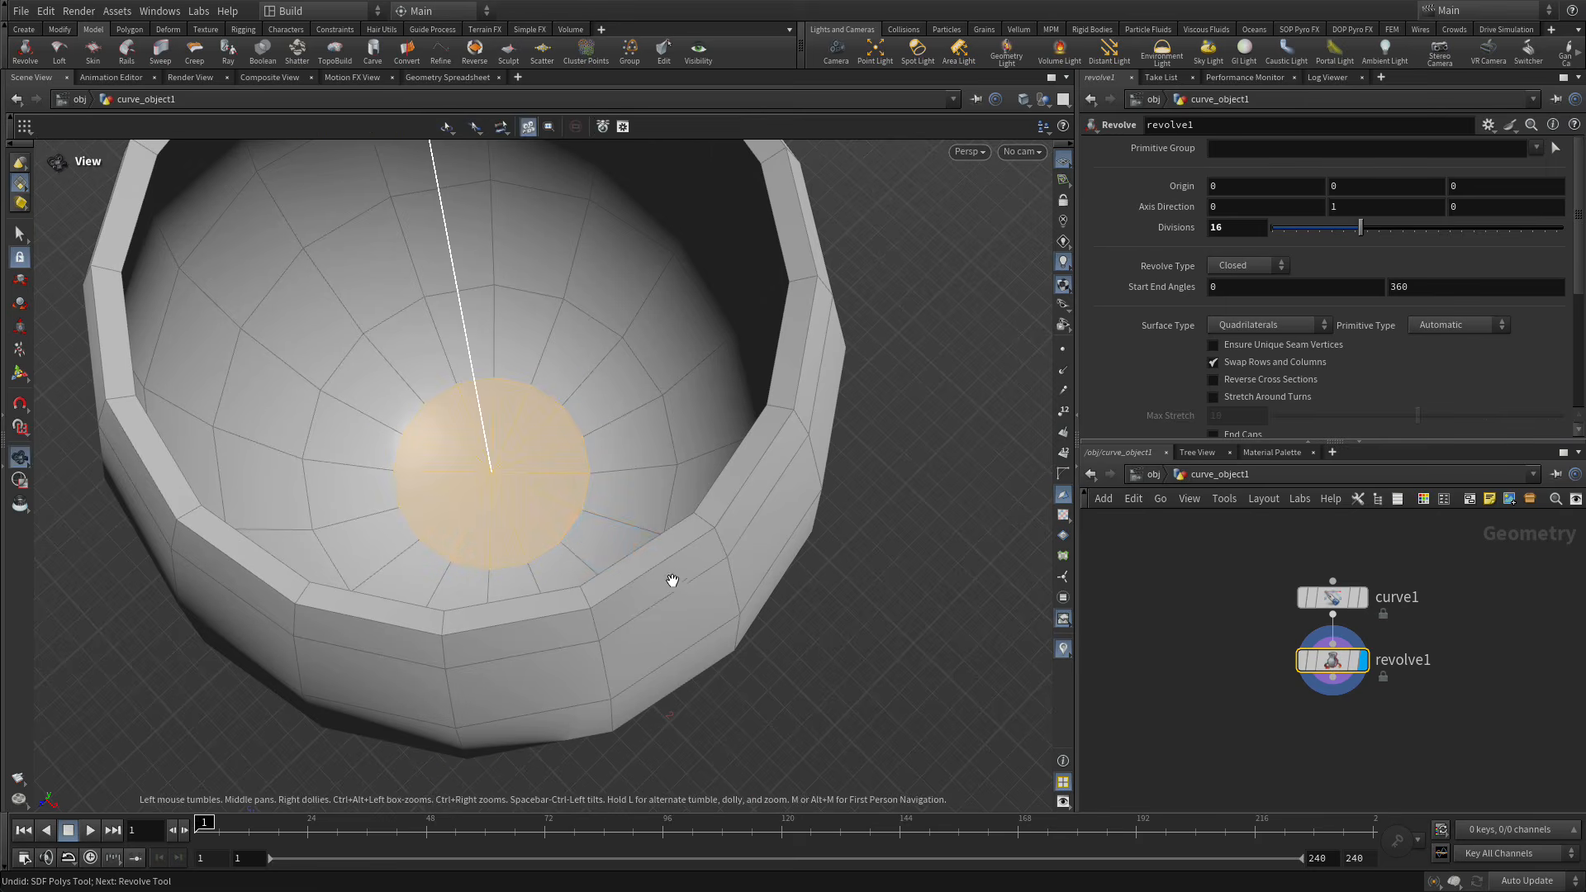
Add the full loop of triangular faces at the centre of the foot's underside to the selection.
{"action": "right_click_drag", "start_coordinate": [672, 580], "coordinate": [266, 549], "text": "alt"}
{"action": "left_click_drag", "start_coordinate": [470, 605], "coordinate": [490, 226], "text": "alt"}
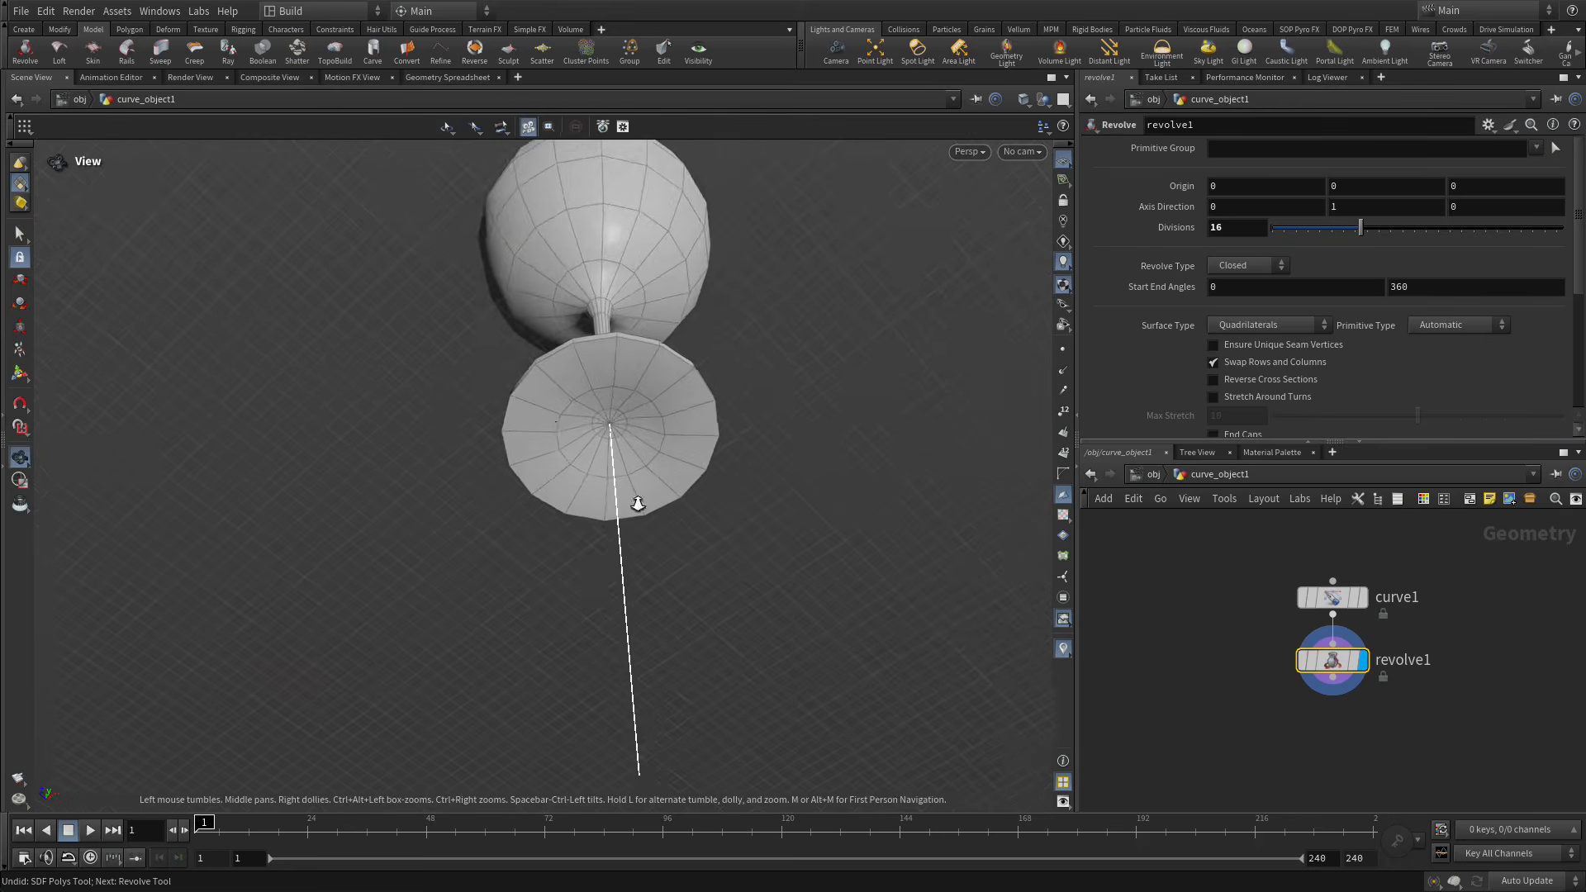
{"action": "right_click_drag", "start_coordinate": [637, 504], "coordinate": [928, 322], "text": "alt"}
{"action": "middle_click_drag", "start_coordinate": [709, 299], "coordinate": [641, 666], "text": "alt"}
{"action": "key", "text": "s"}
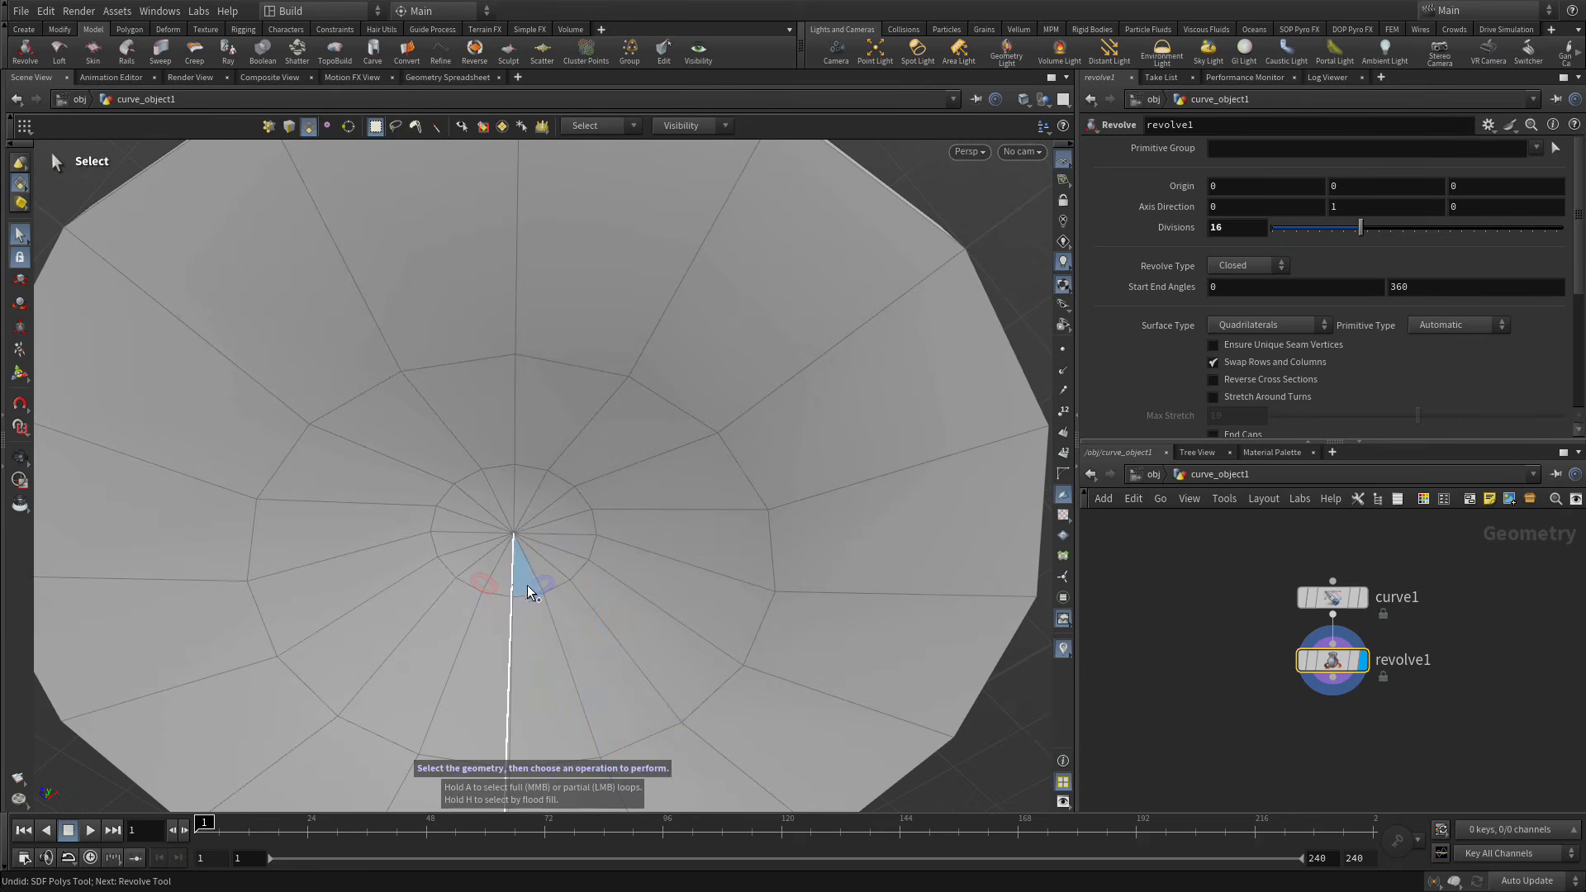
{"action": "middle_click", "coordinate": [523, 585], "text": "shift"}
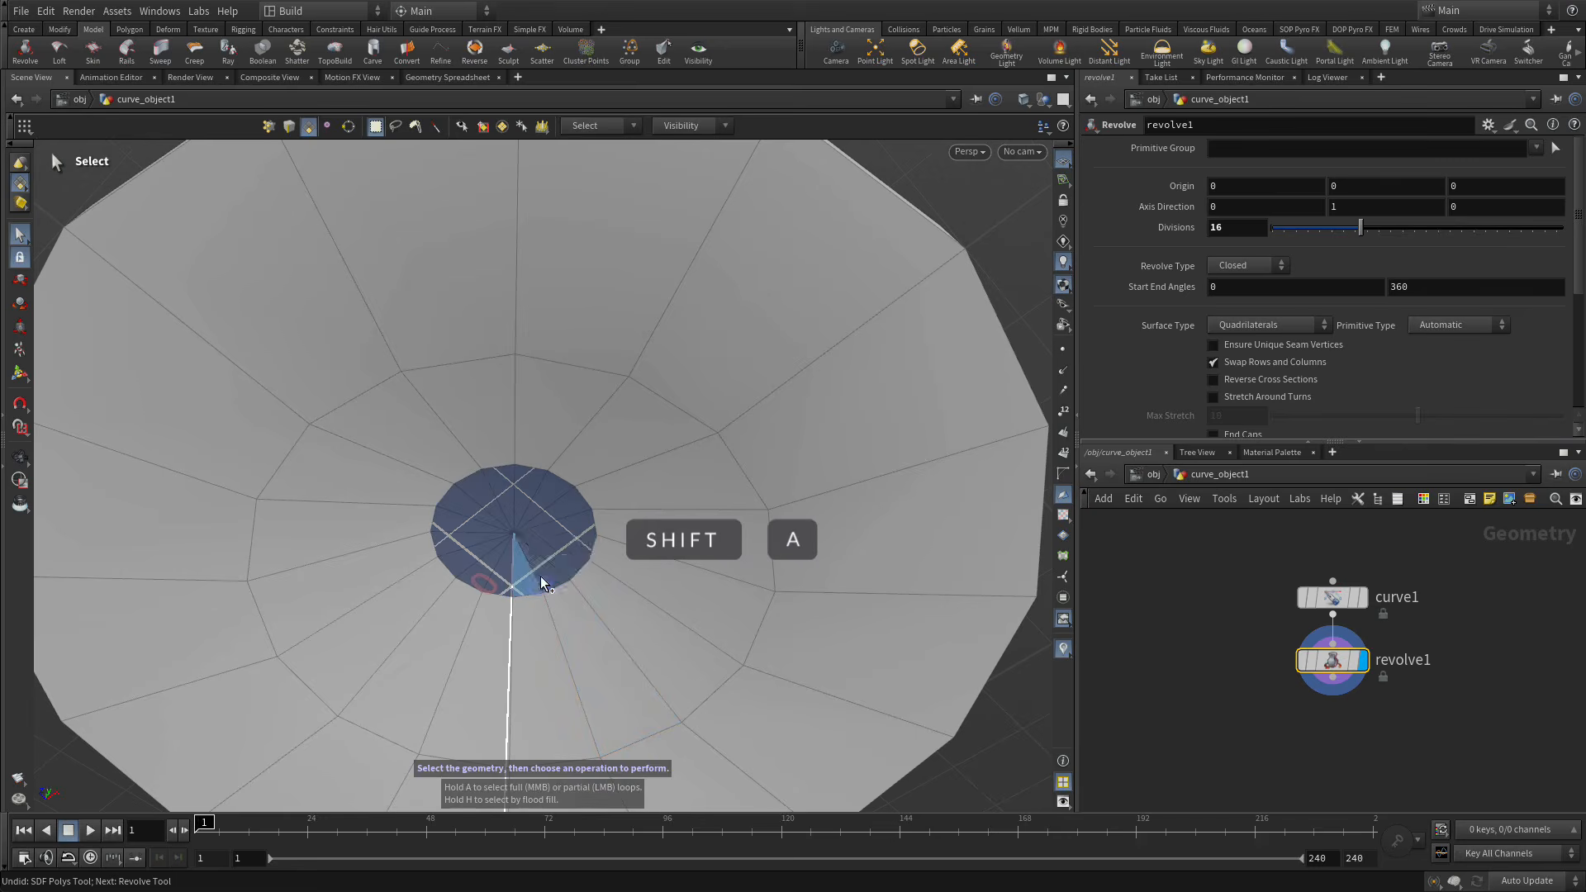
Add the loop of triangular faces at the bowl's inside bottom to the selection and delete both centre loops.
{"action": "middle_click", "coordinate": [576, 558], "text": "shift"}
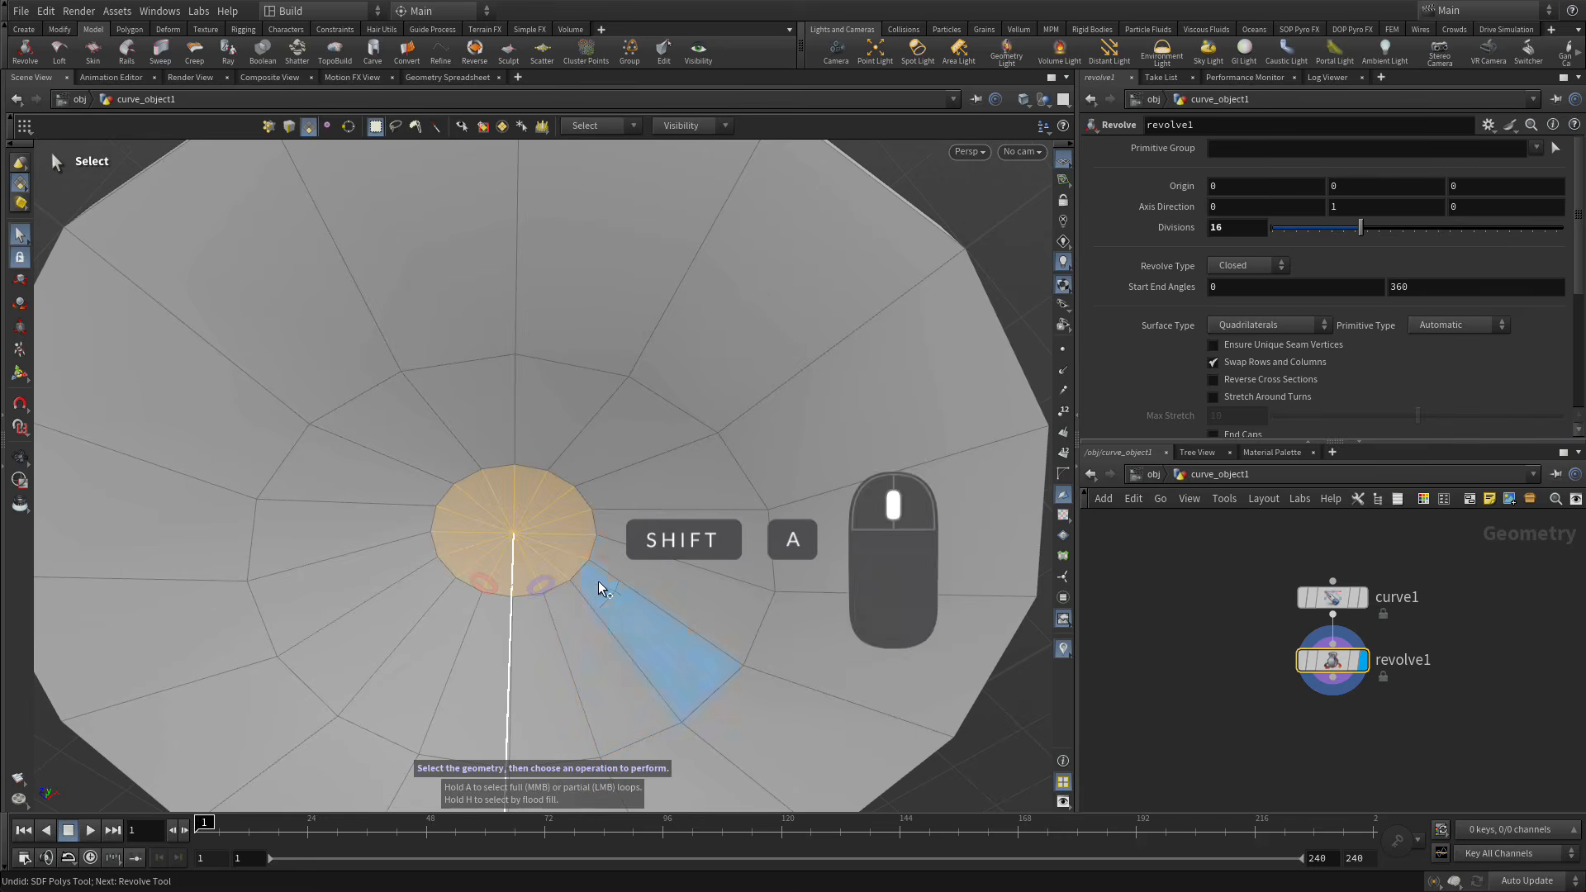
{"action": "key", "text": "Delete"}
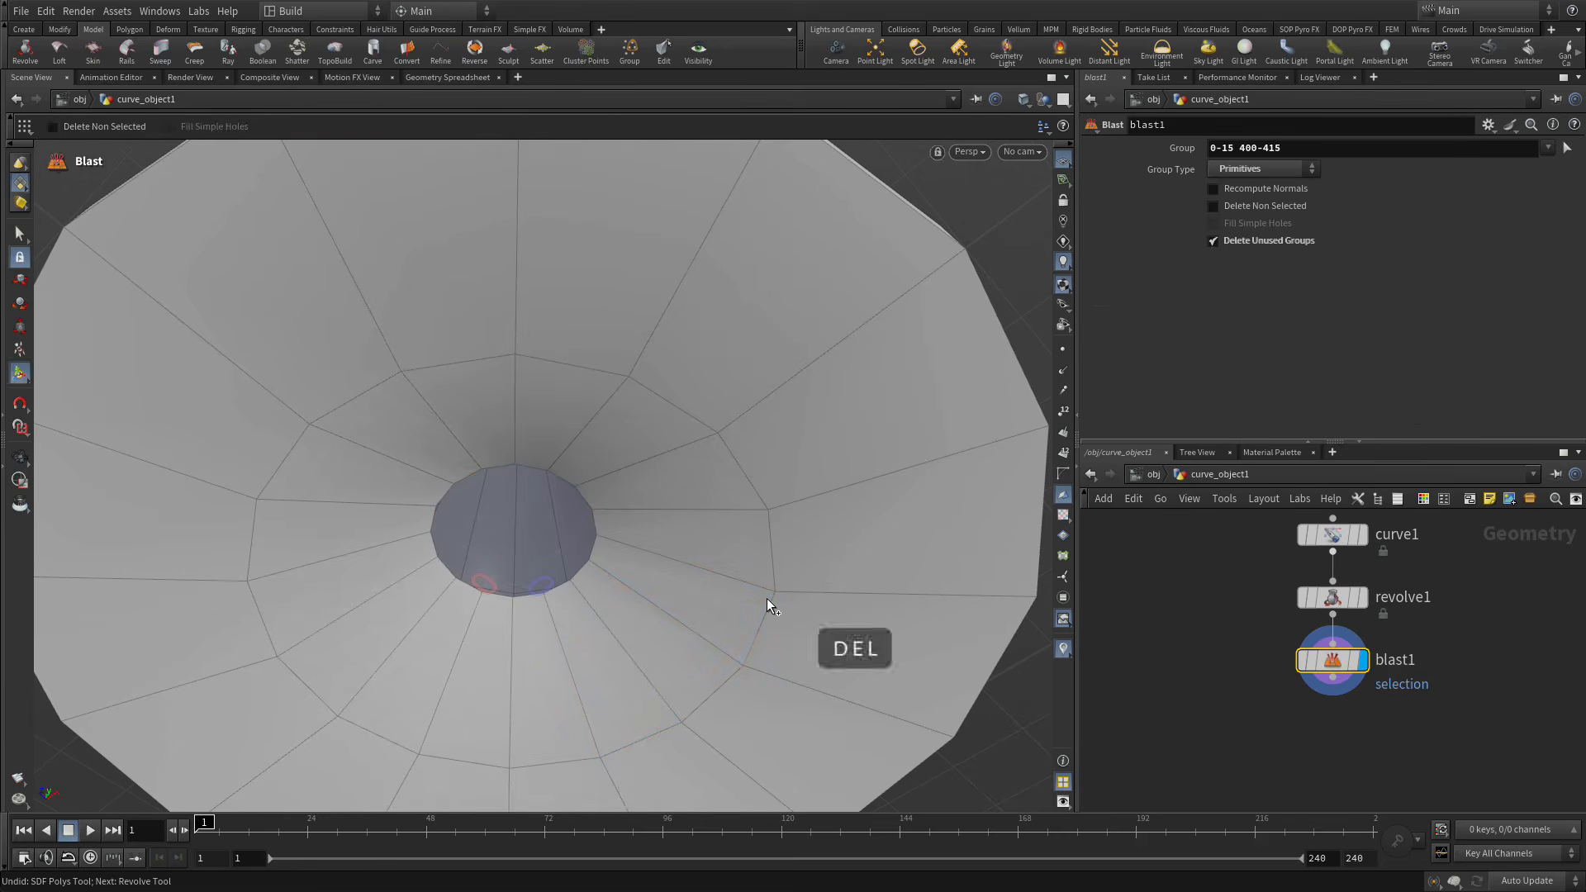
{"action": "key", "text": "Escape"}
{"action": "left_click_drag", "start_coordinate": [513, 602], "coordinate": [498, 729]}
{"action": "right_click_drag", "start_coordinate": [499, 728], "coordinate": [496, 441]}
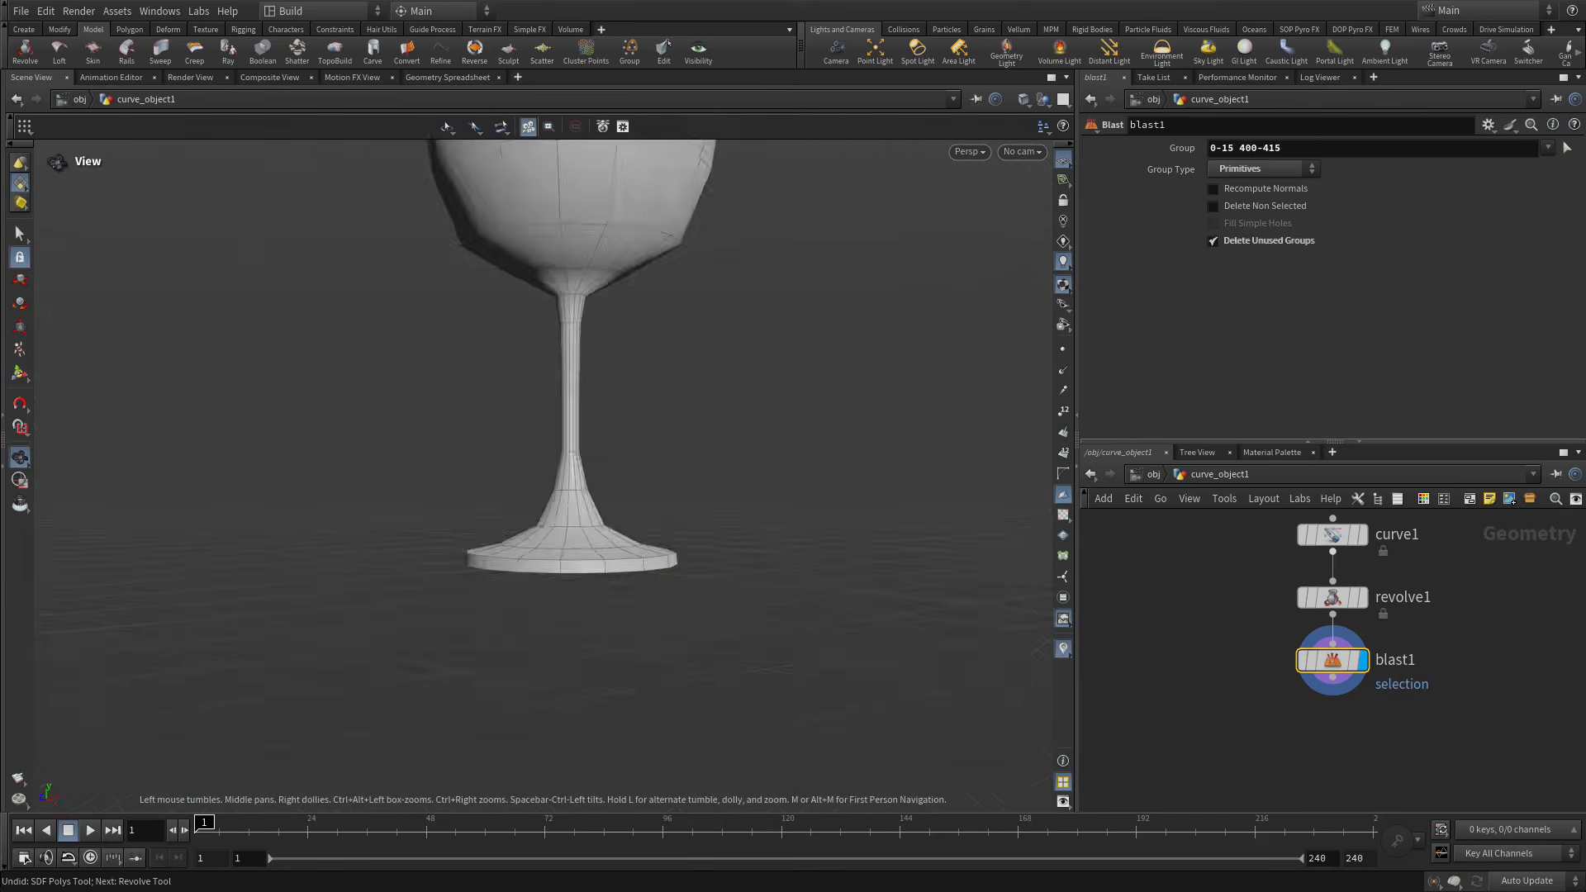
{"action": "left_click_drag", "start_coordinate": [497, 441], "coordinate": [493, 613]}
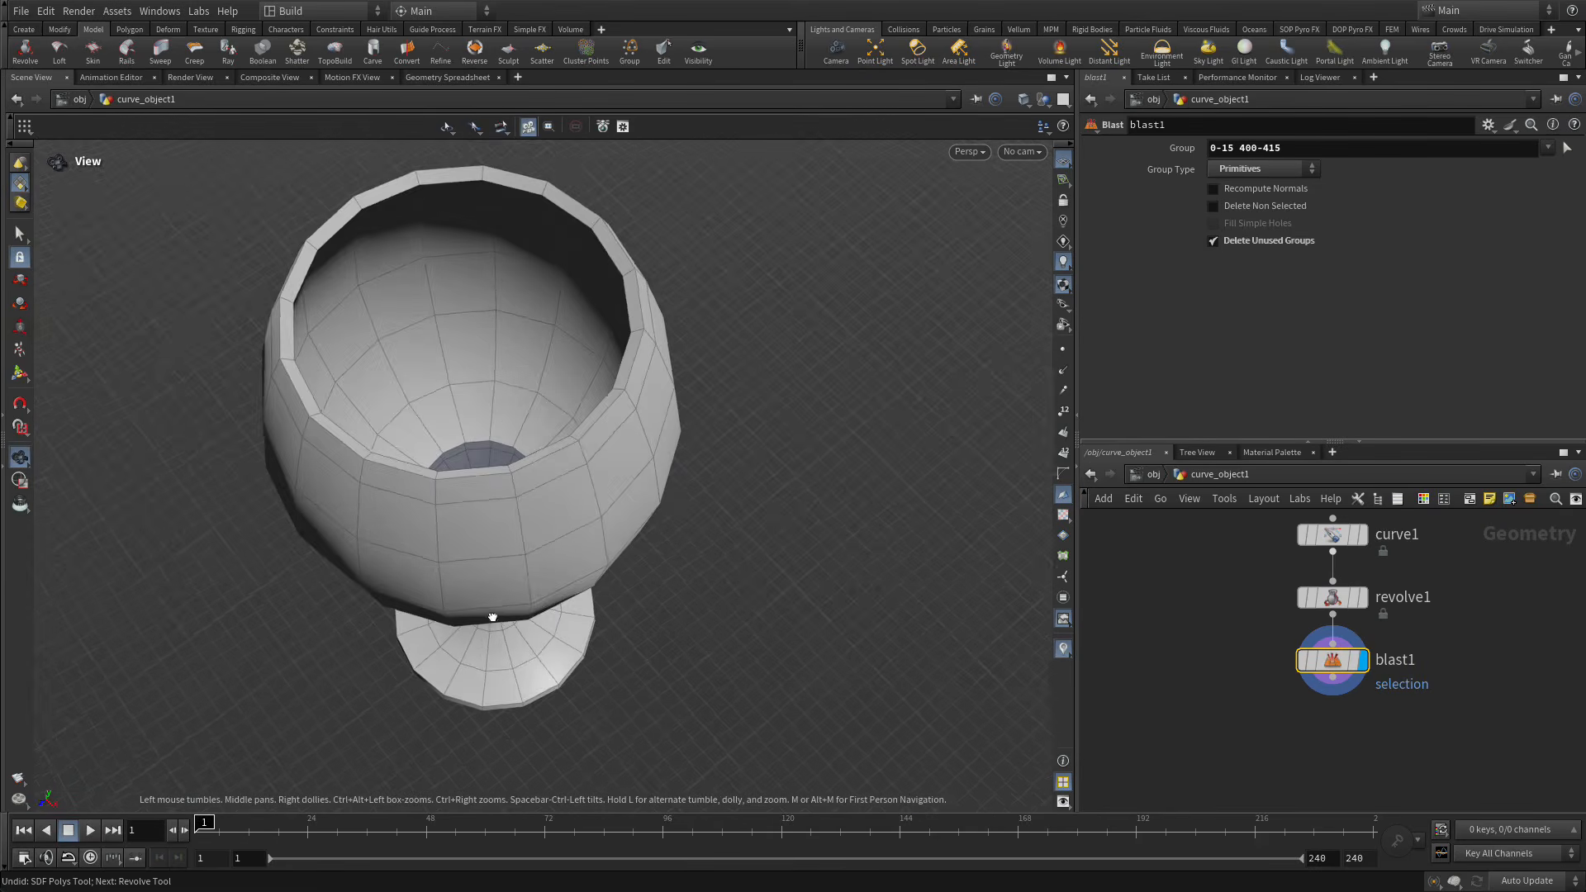
{"action": "key", "text": "Return"}
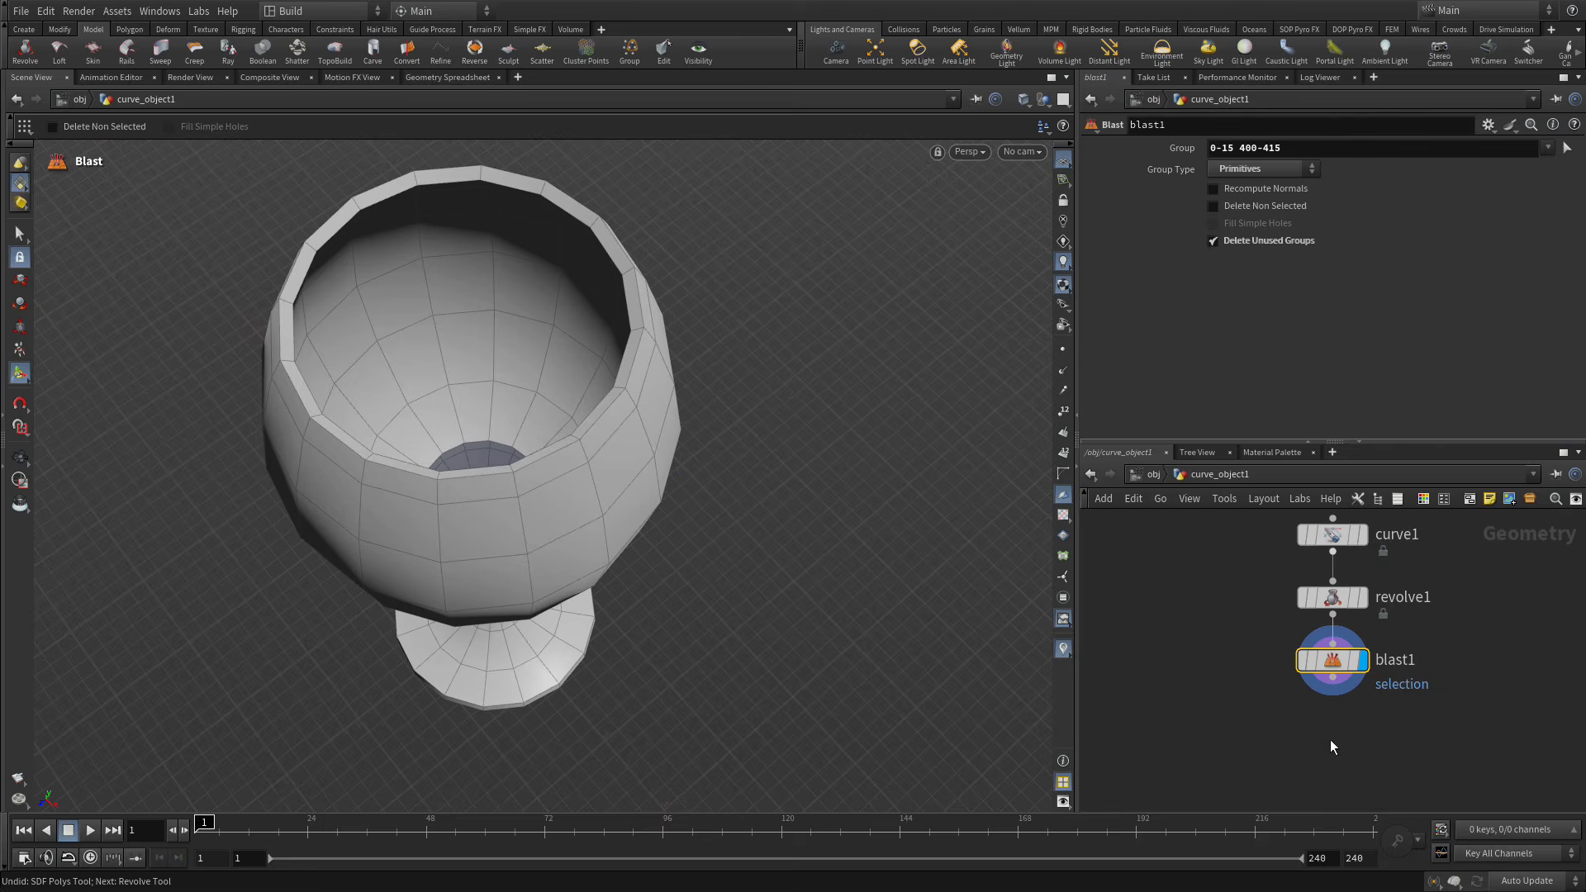
Append a PolyFill node below the blast node and display its result to fill both centre holes.
{"action": "key", "text": "Tab"}
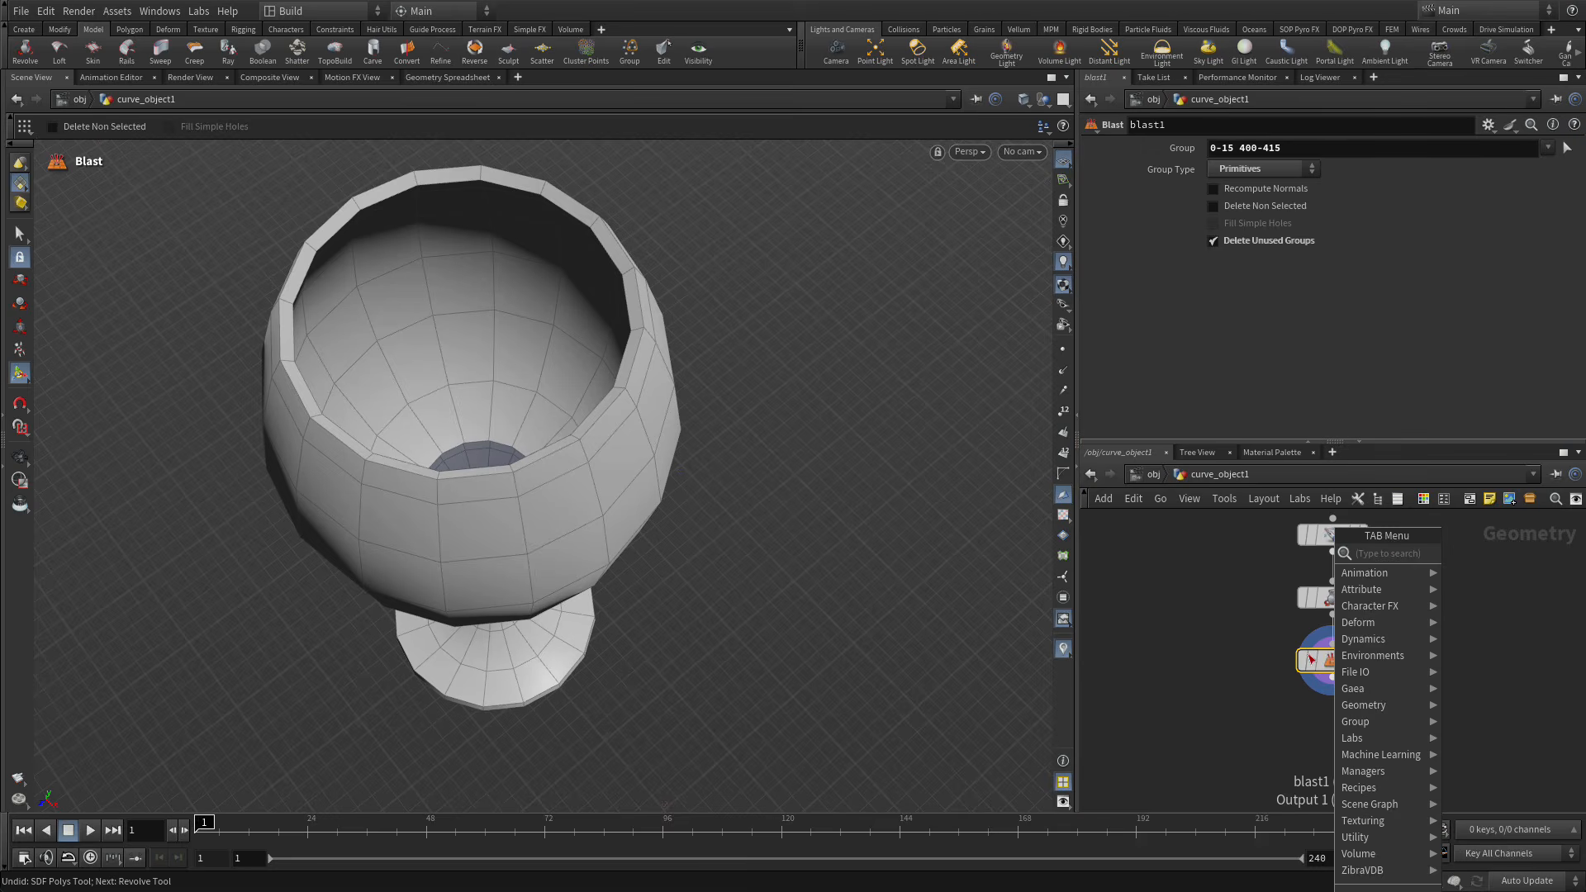
{"action": "type", "text": "polyfil"}
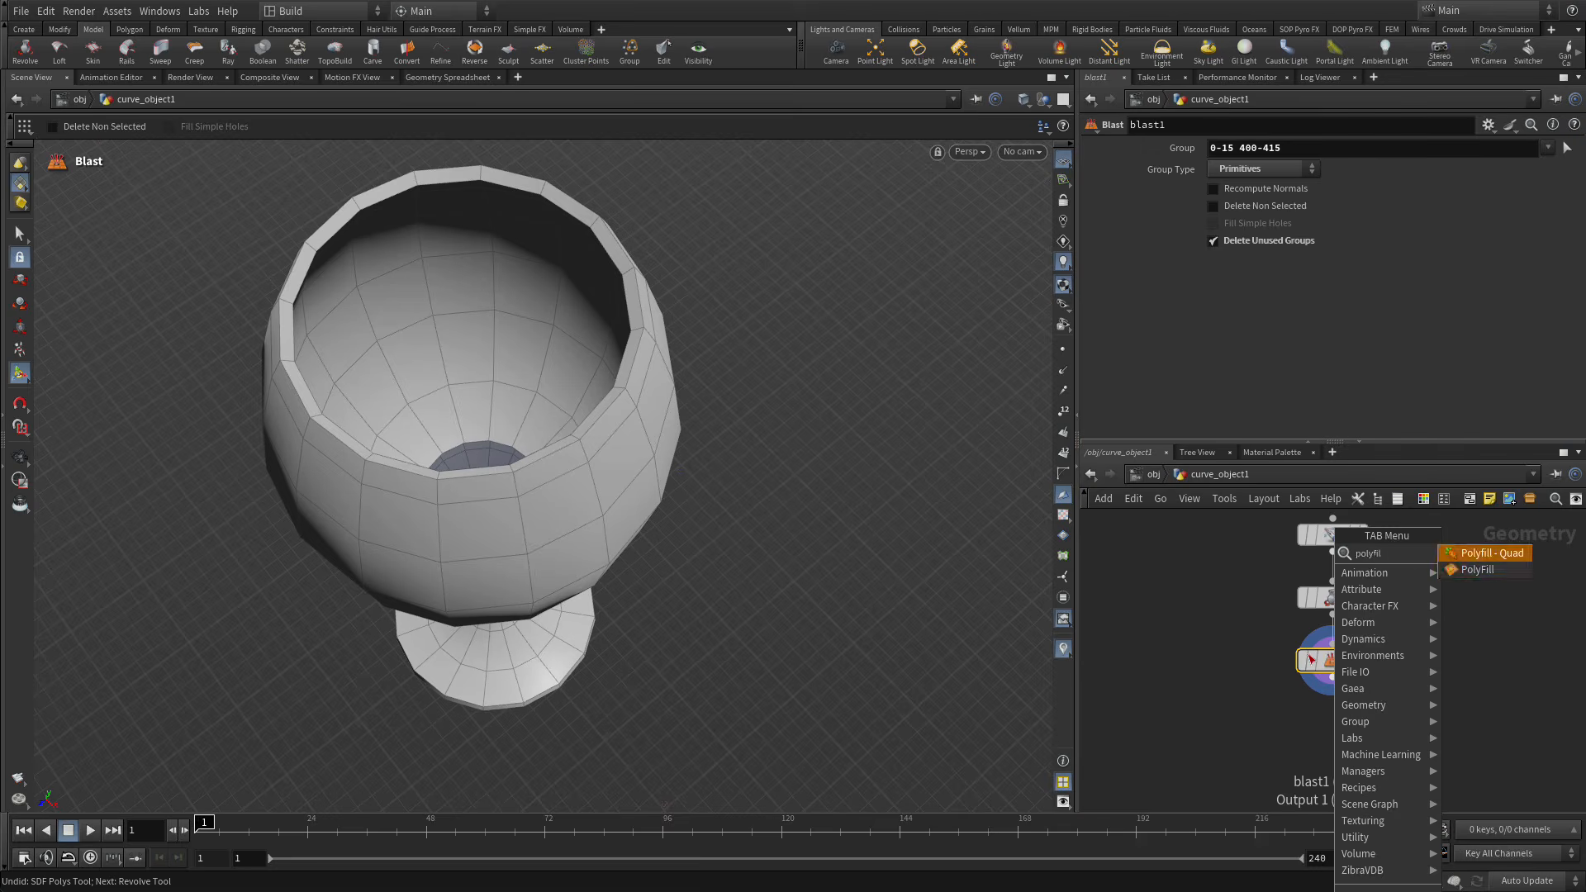
{"action": "key", "text": "Down"}
{"action": "key", "text": "Return"}
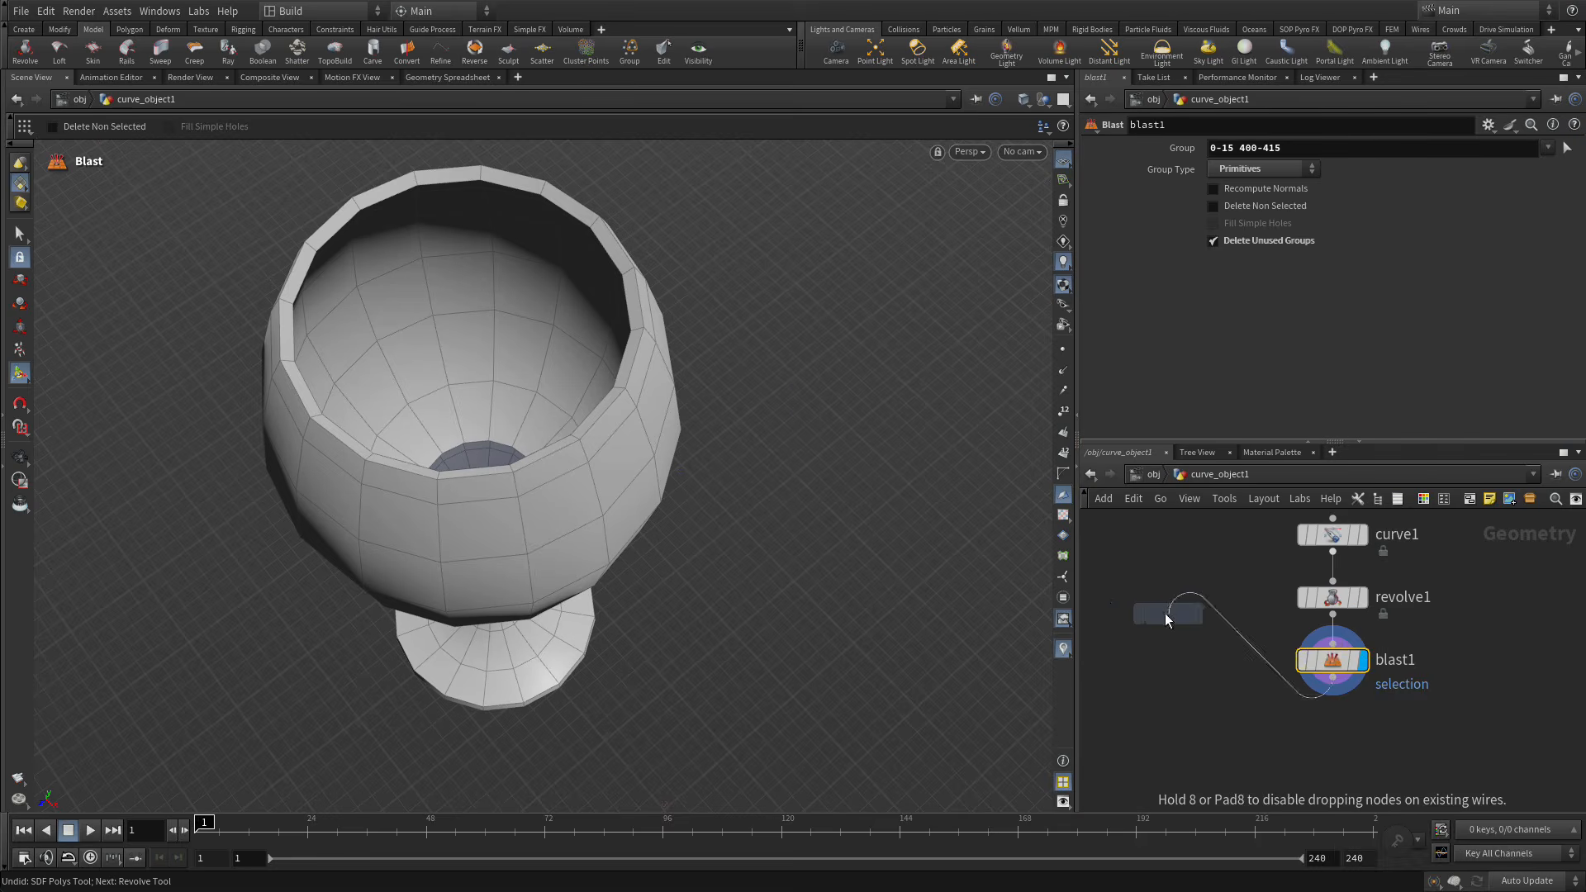
{"action": "left_click", "coordinate": [1330, 736]}
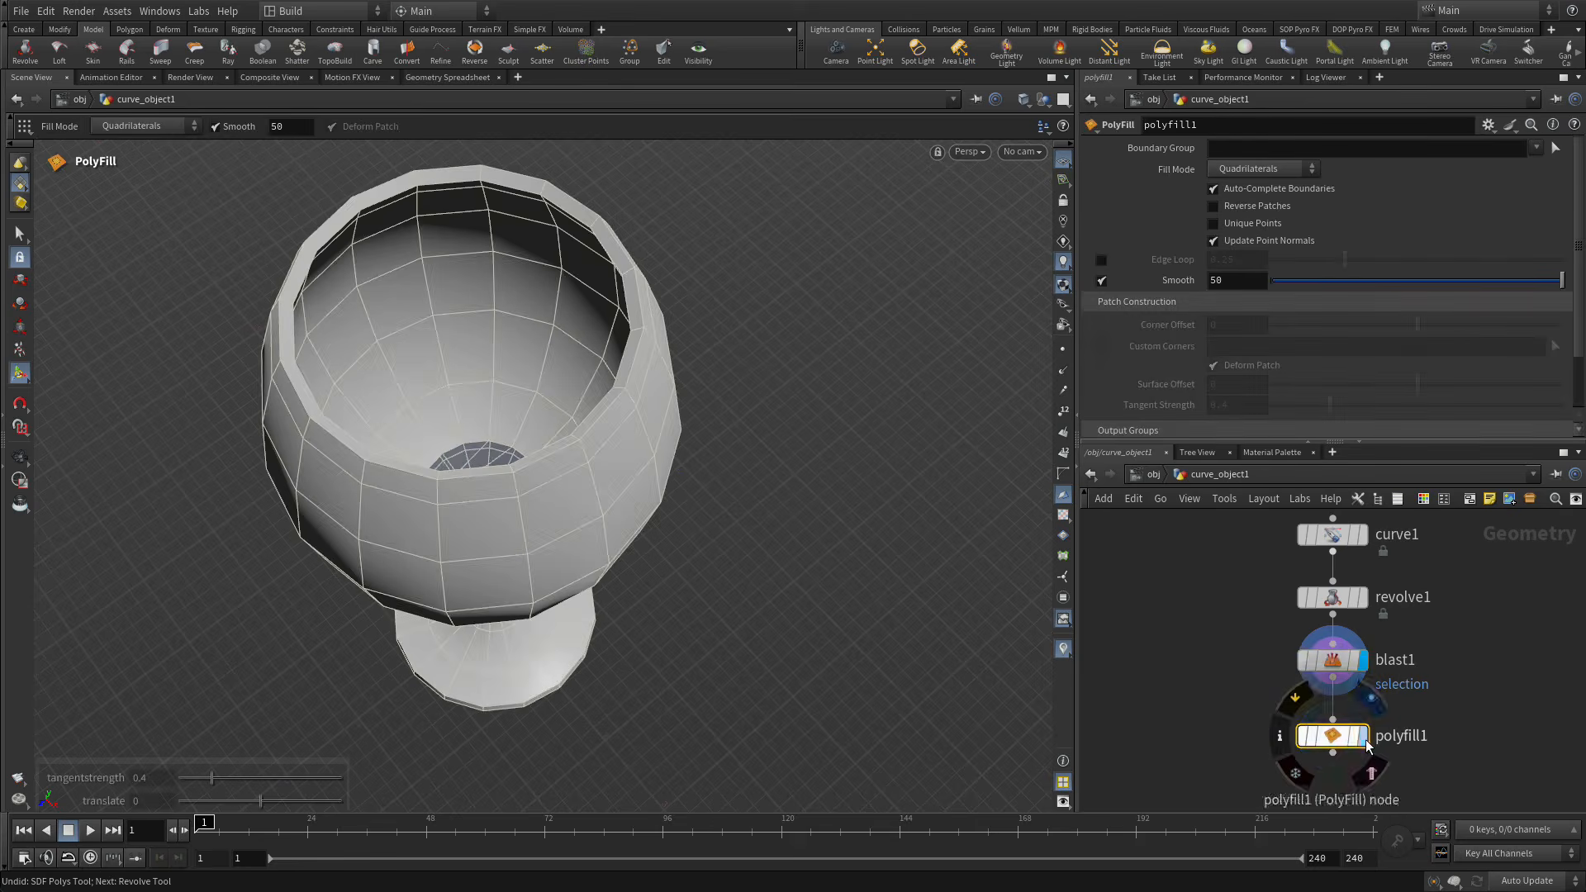
{"action": "key", "text": "Escape"}
{"action": "left_click_drag", "start_coordinate": [807, 588], "coordinate": [714, 566]}
{"action": "key", "text": "Return"}
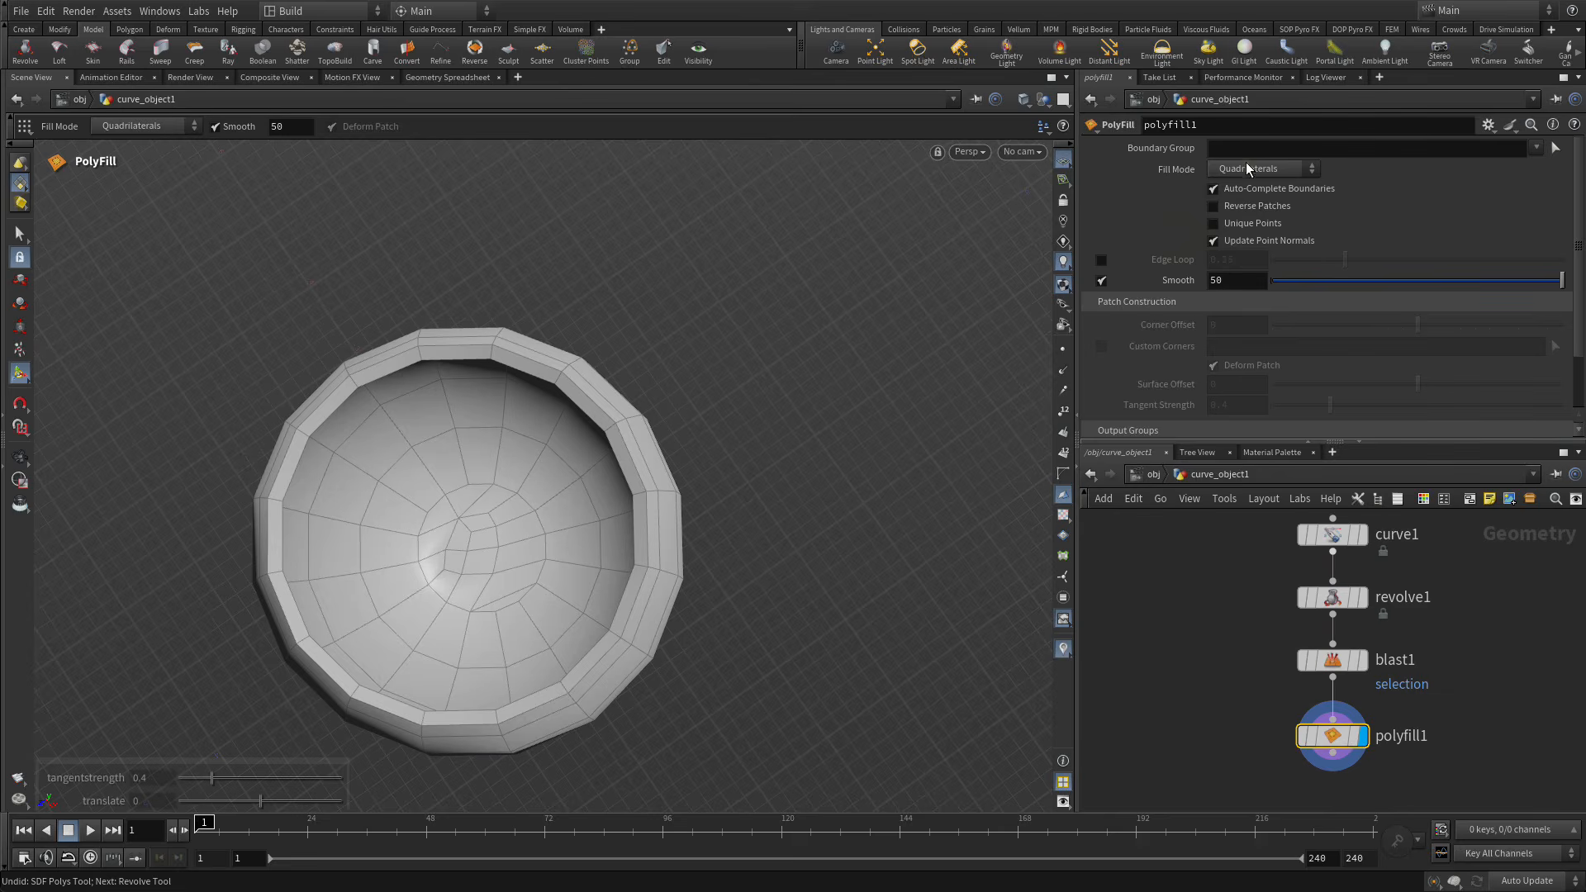
Set the PolyFill's fill mode to Quadrilateral Grid.
{"action": "left_click", "coordinate": [1265, 168]}
{"action": "left_click", "coordinate": [1247, 267]}
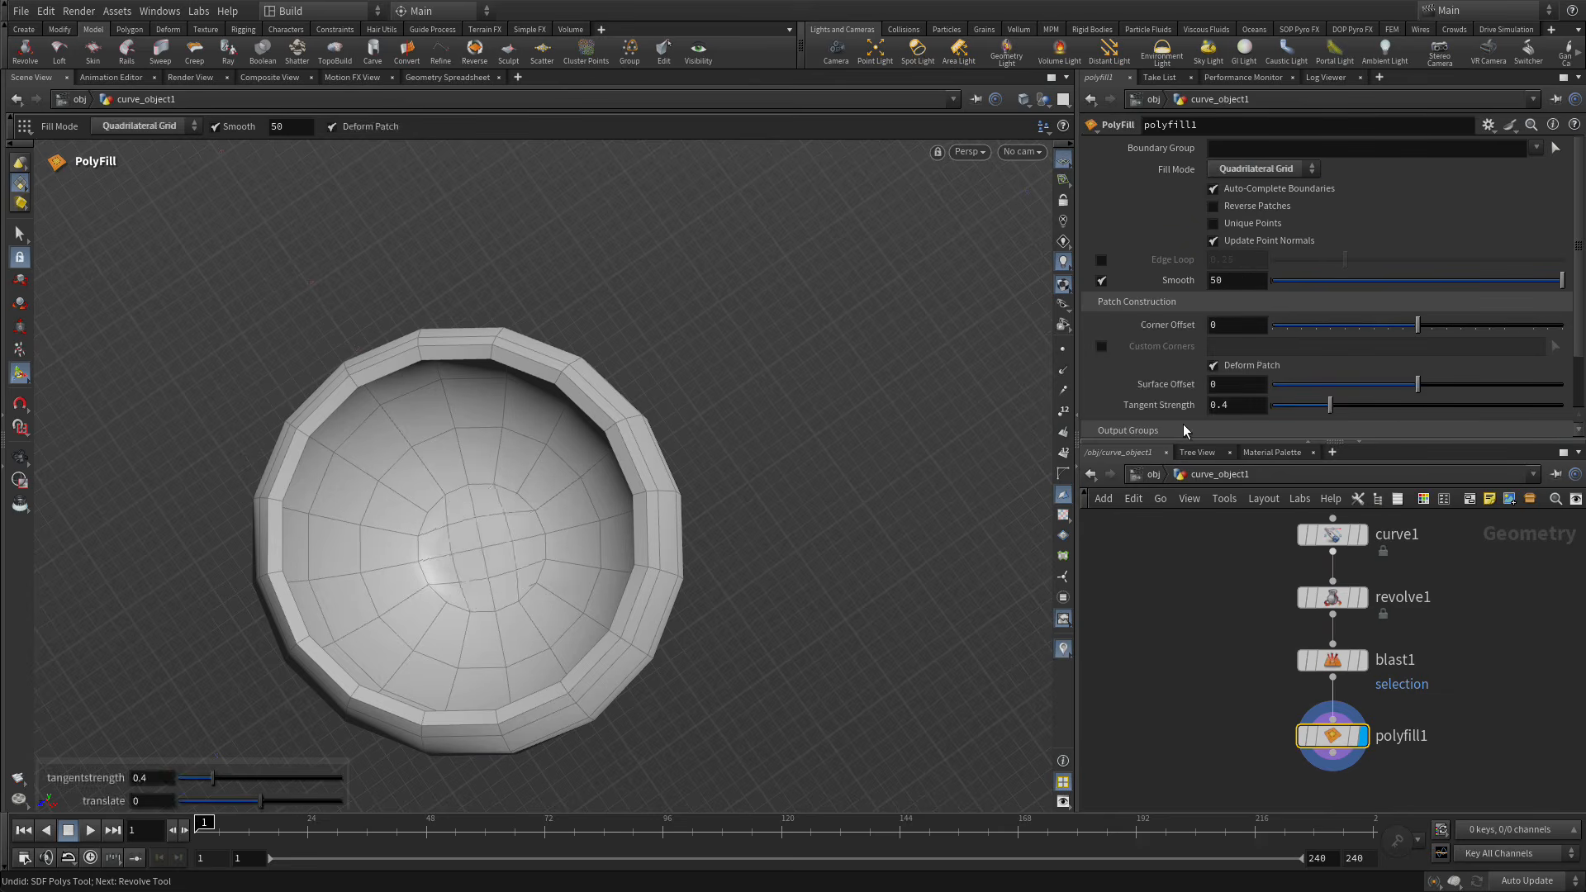
{"action": "key", "text": "Escape"}
{"action": "left_click_drag", "start_coordinate": [628, 347], "coordinate": [561, 631]}
{"action": "key", "text": "Return"}
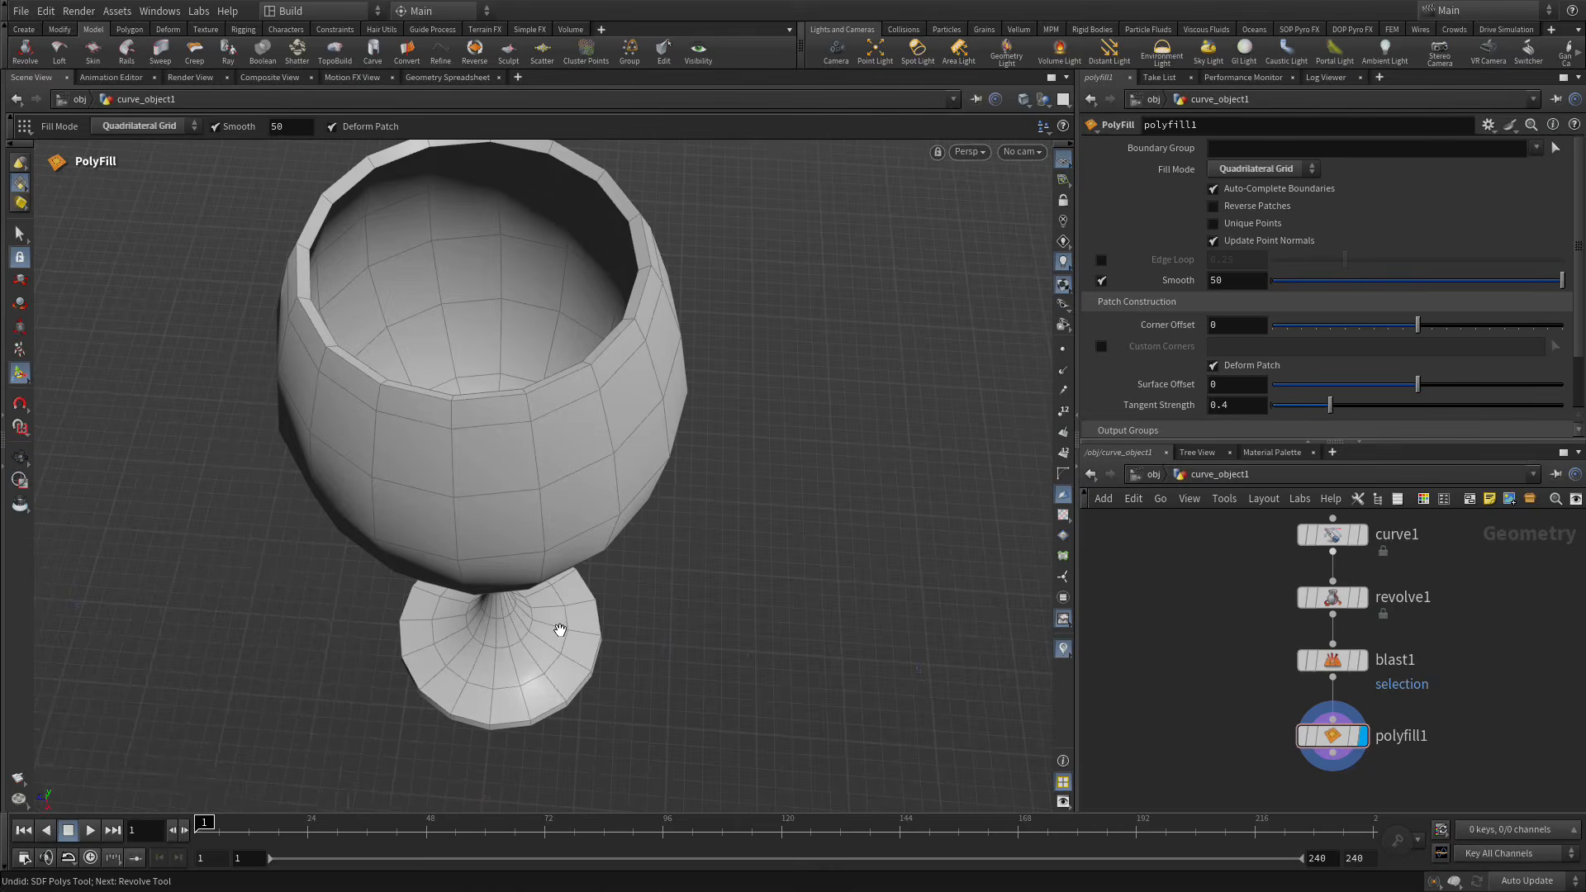
Set the PolyFill's Corner Offset to 3 to rotate the patch grids.
{"action": "left_click_drag", "start_coordinate": [1219, 325], "coordinate": [1191, 317]}
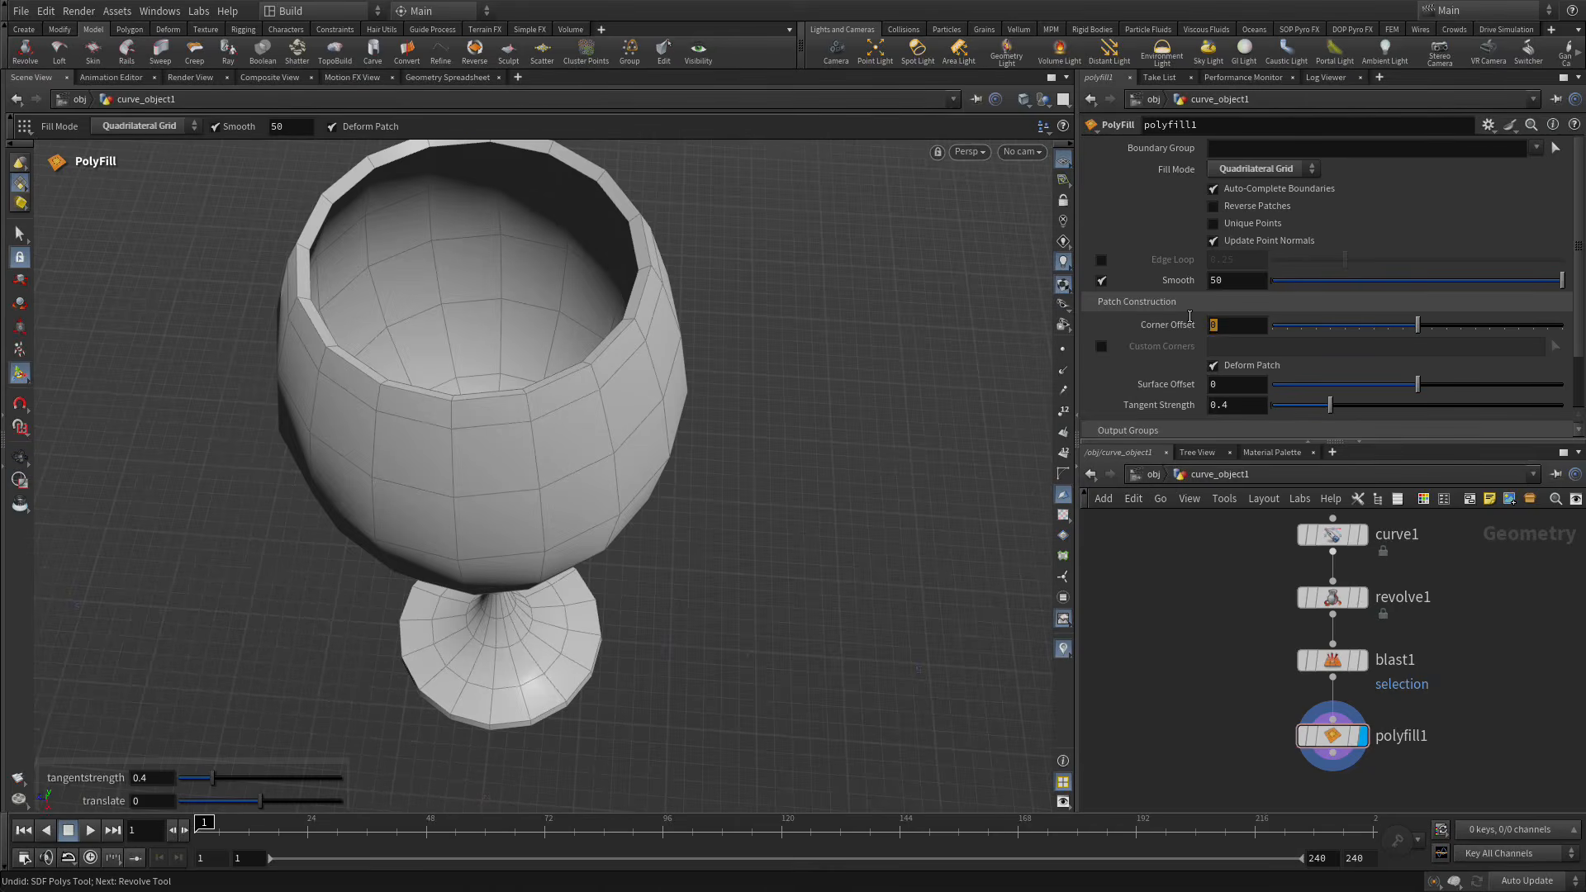
{"action": "type", "text": "3"}
{"action": "key", "text": "Return"}
{"action": "key", "text": "Escape"}
{"action": "left_click_drag", "start_coordinate": [330, 496], "coordinate": [332, 575]}
{"action": "key", "text": "Return"}
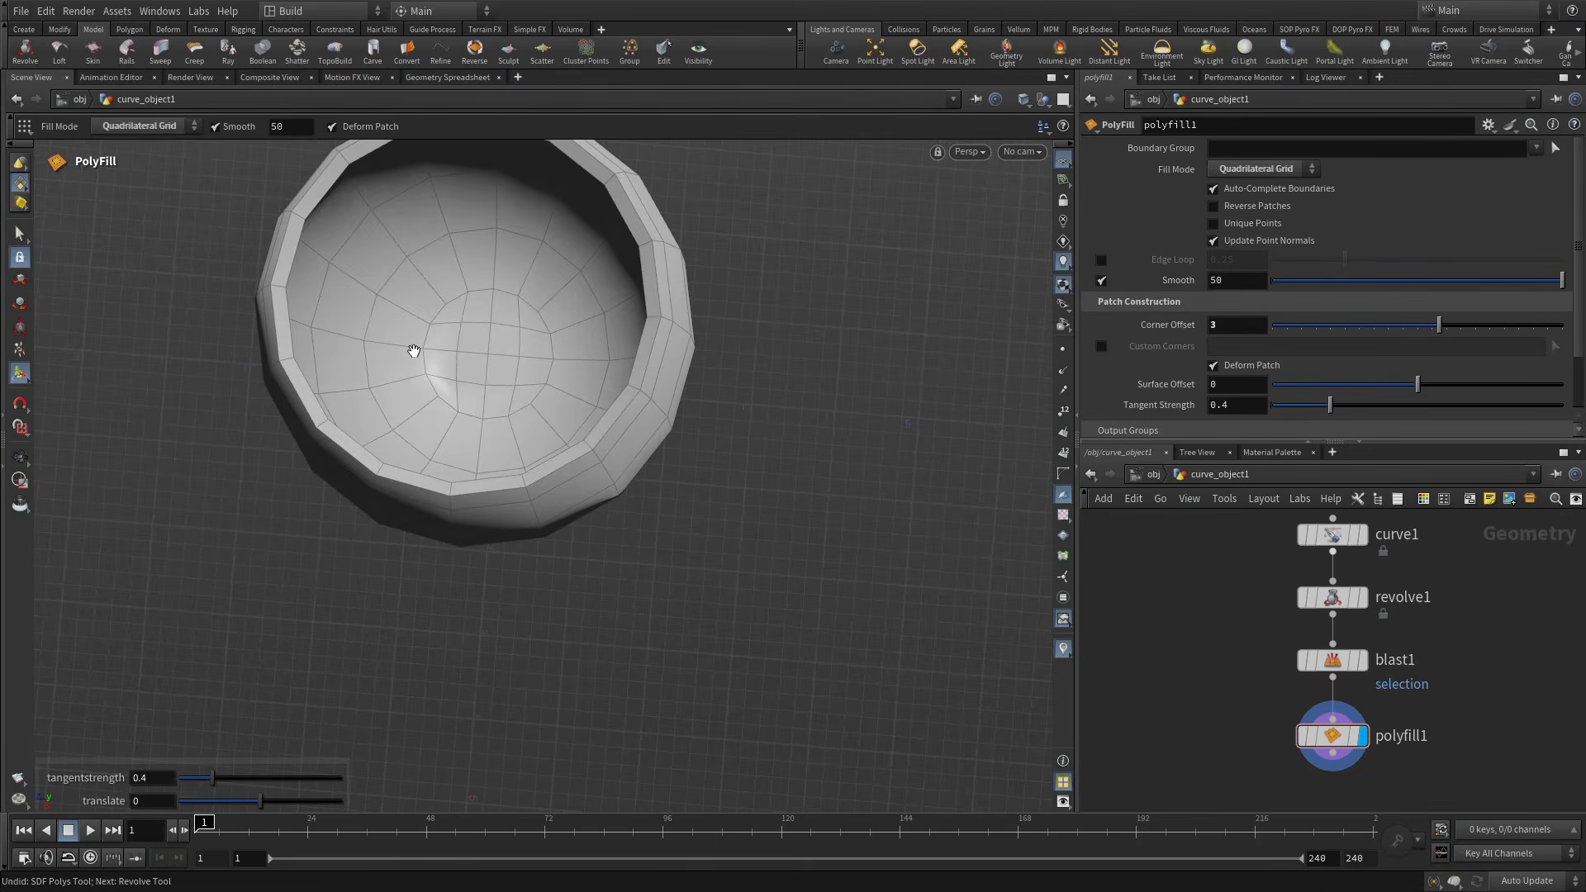
Set the PolyFill's Tangent Strength to 3 and check the glass from the side.
{"action": "left_click", "coordinate": [1252, 411]}
{"action": "type", "text": "3"}
{"action": "key", "text": "Return"}
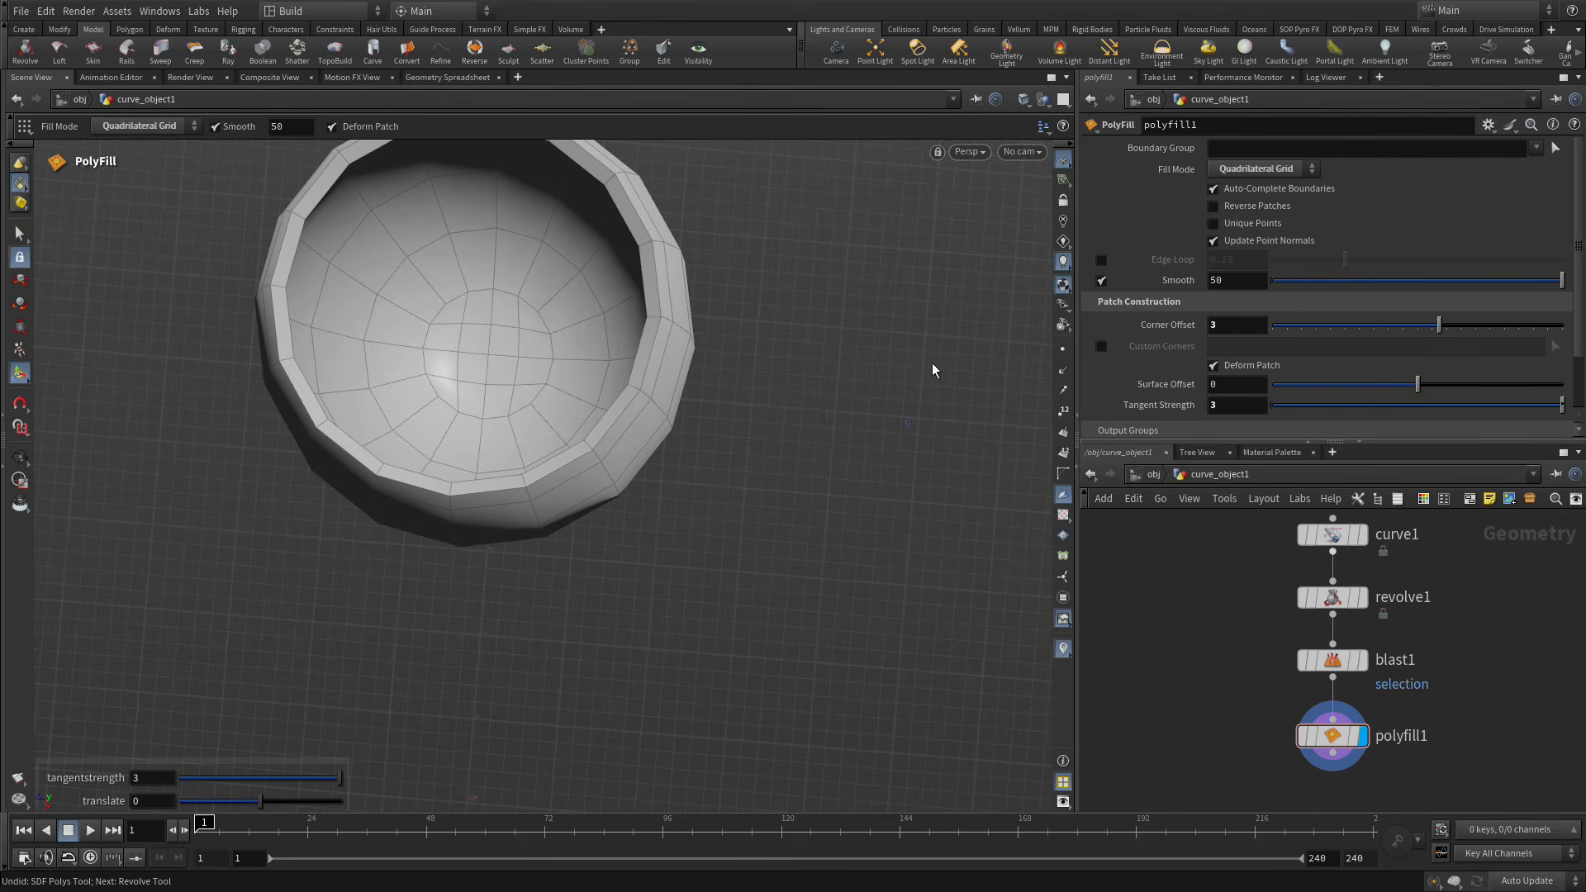
{"action": "left_click_drag", "start_coordinate": [699, 662], "coordinate": [685, 401], "text": "alt"}
{"action": "middle_click_drag", "start_coordinate": [701, 727], "coordinate": [631, 262], "text": "alt"}
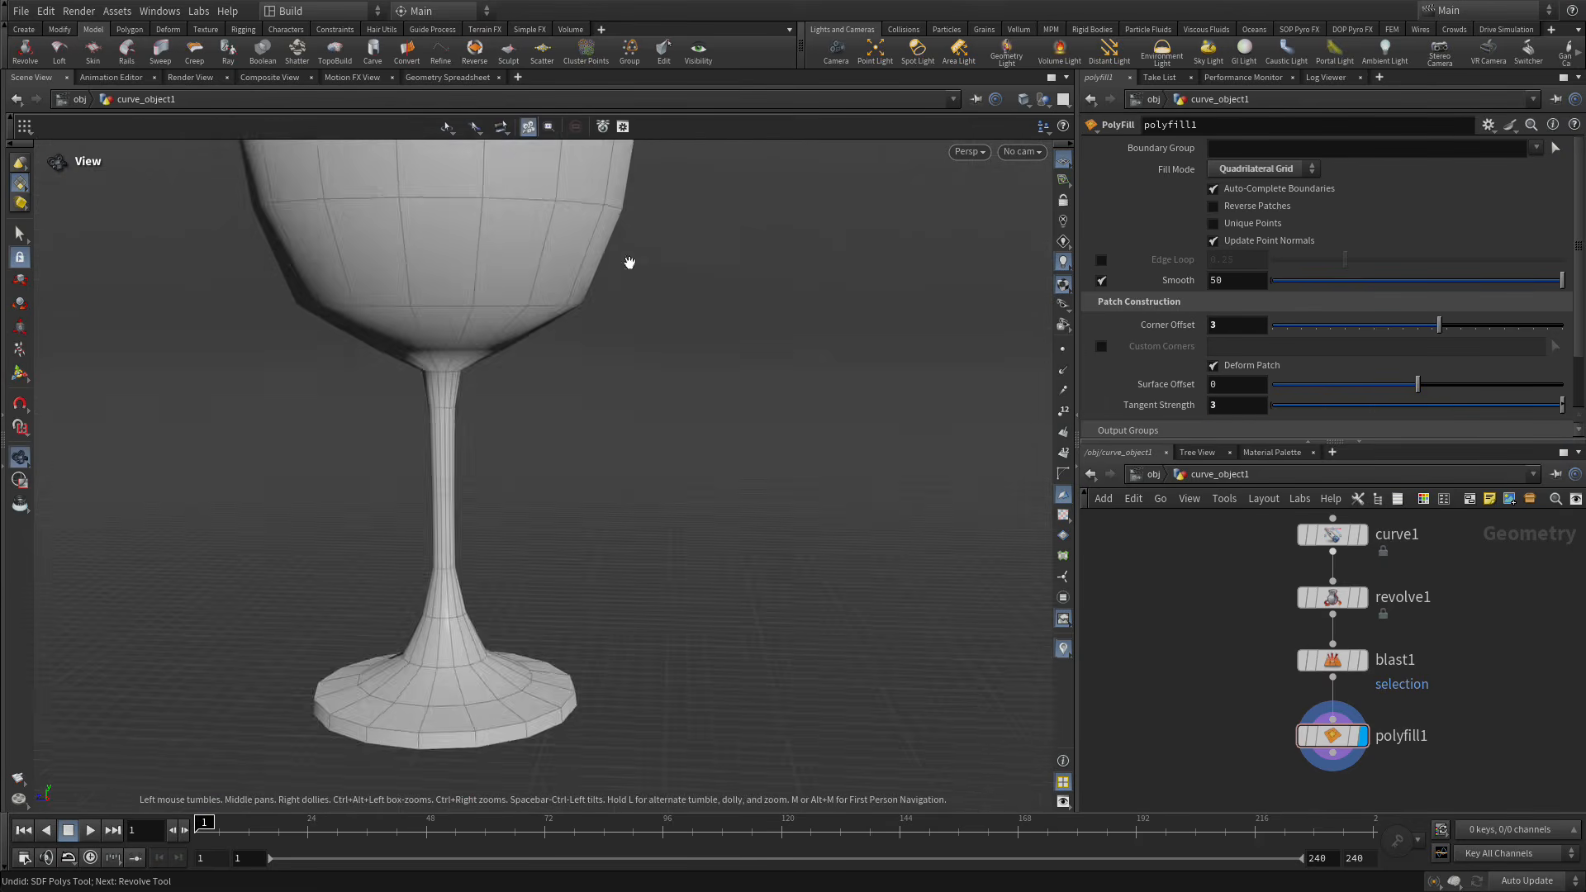
{"action": "left_click_drag", "start_coordinate": [531, 562], "coordinate": [511, 534], "text": "alt"}
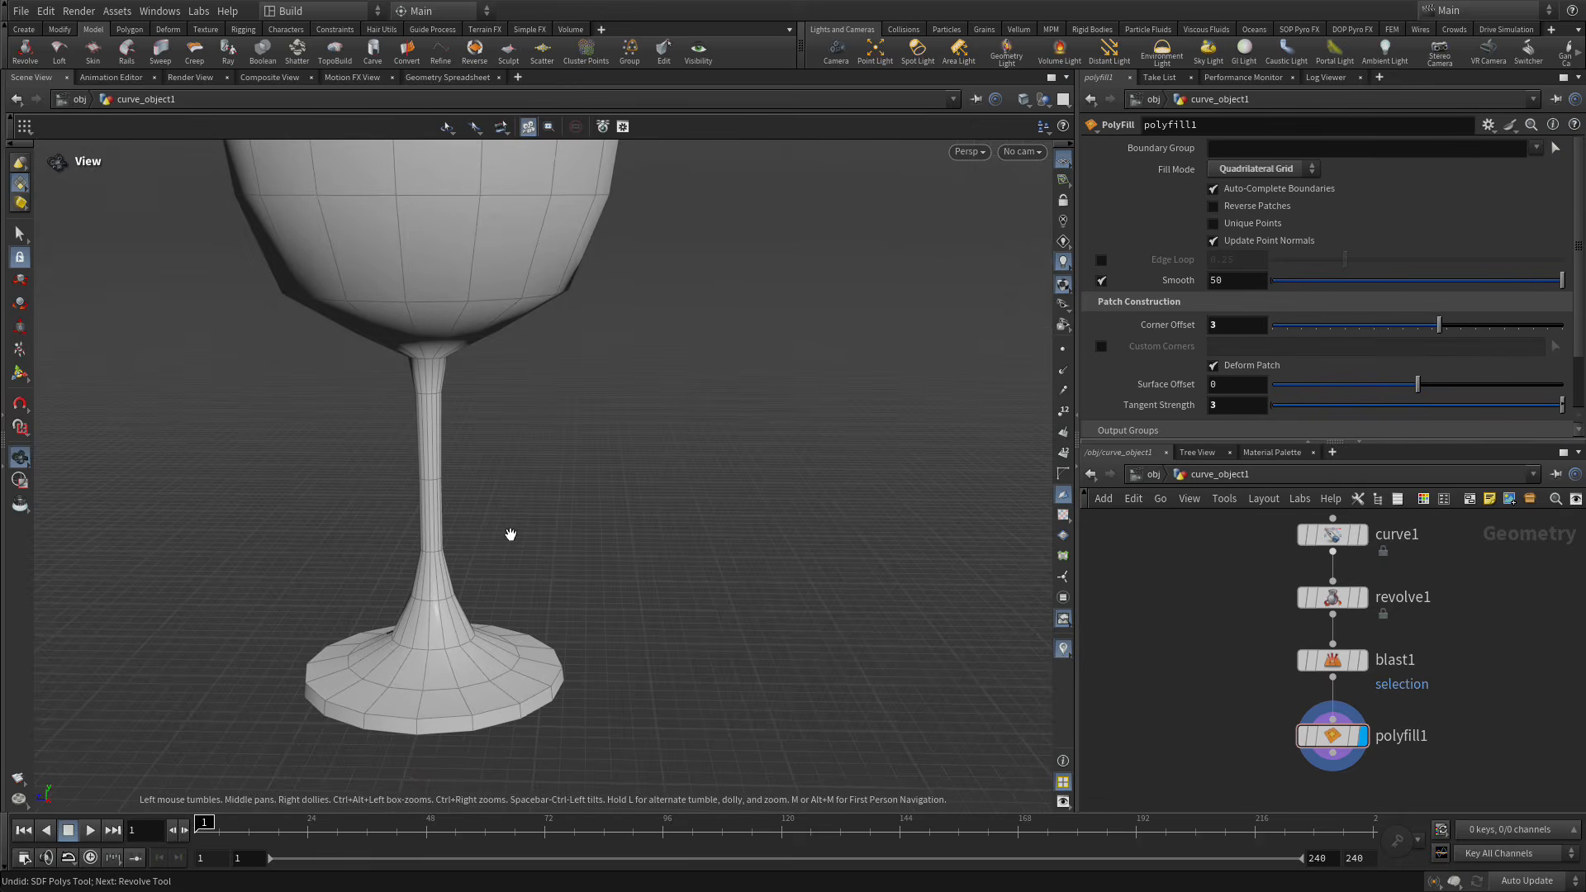
Switch the viewport to wireframe, try a Corner Offset of 1 on the PolyFill and restore it to 3.
{"action": "key", "text": "Return"}
{"action": "key", "text": "w"}
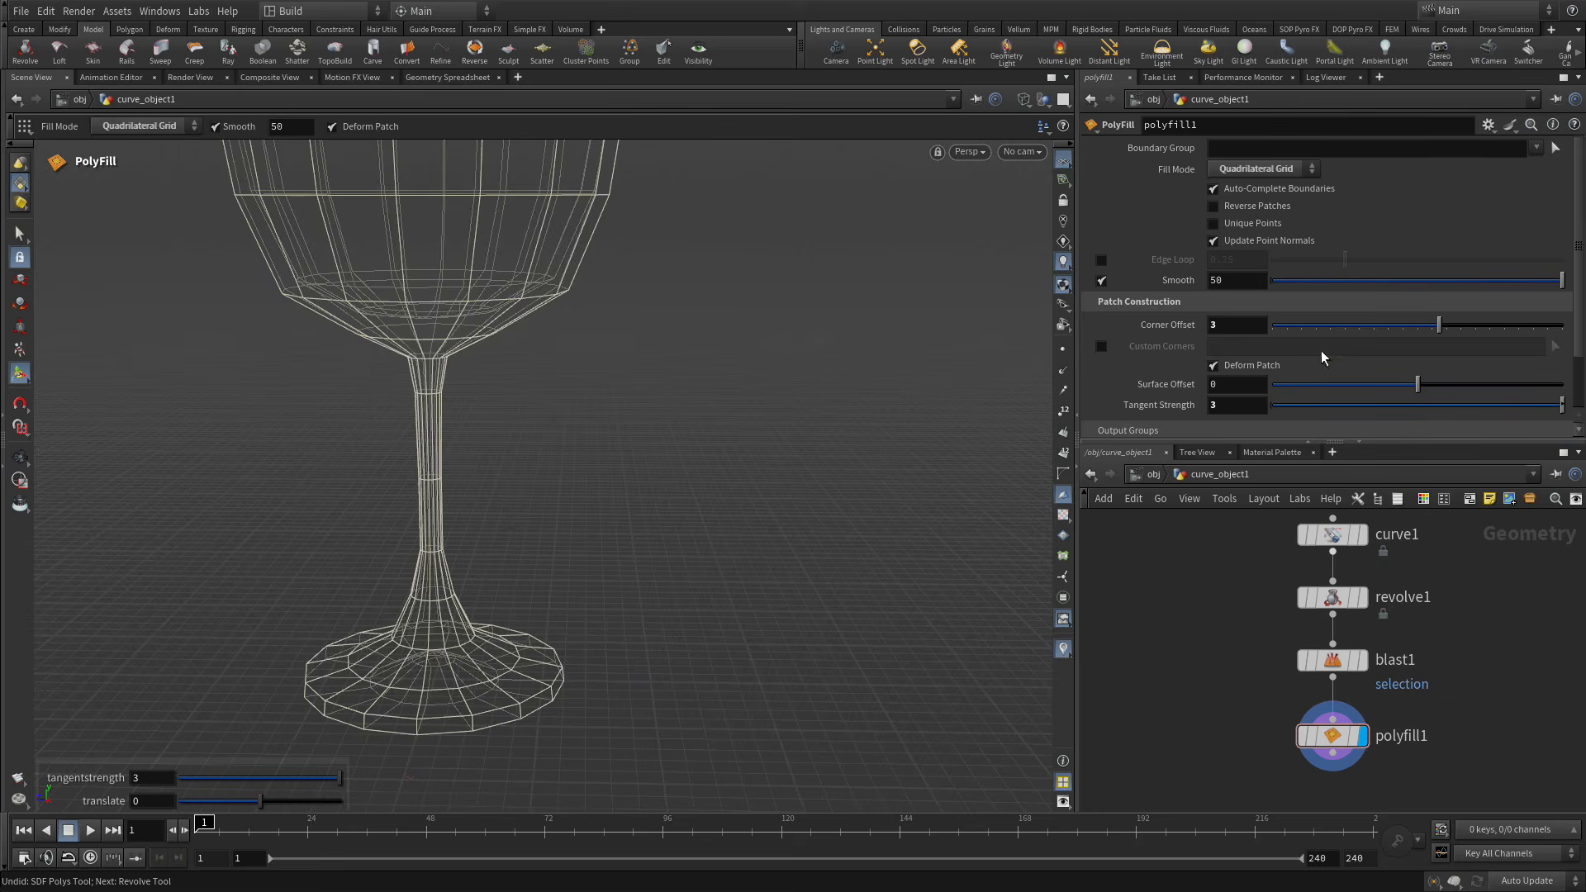
{"action": "left_click", "coordinate": [1213, 325]}
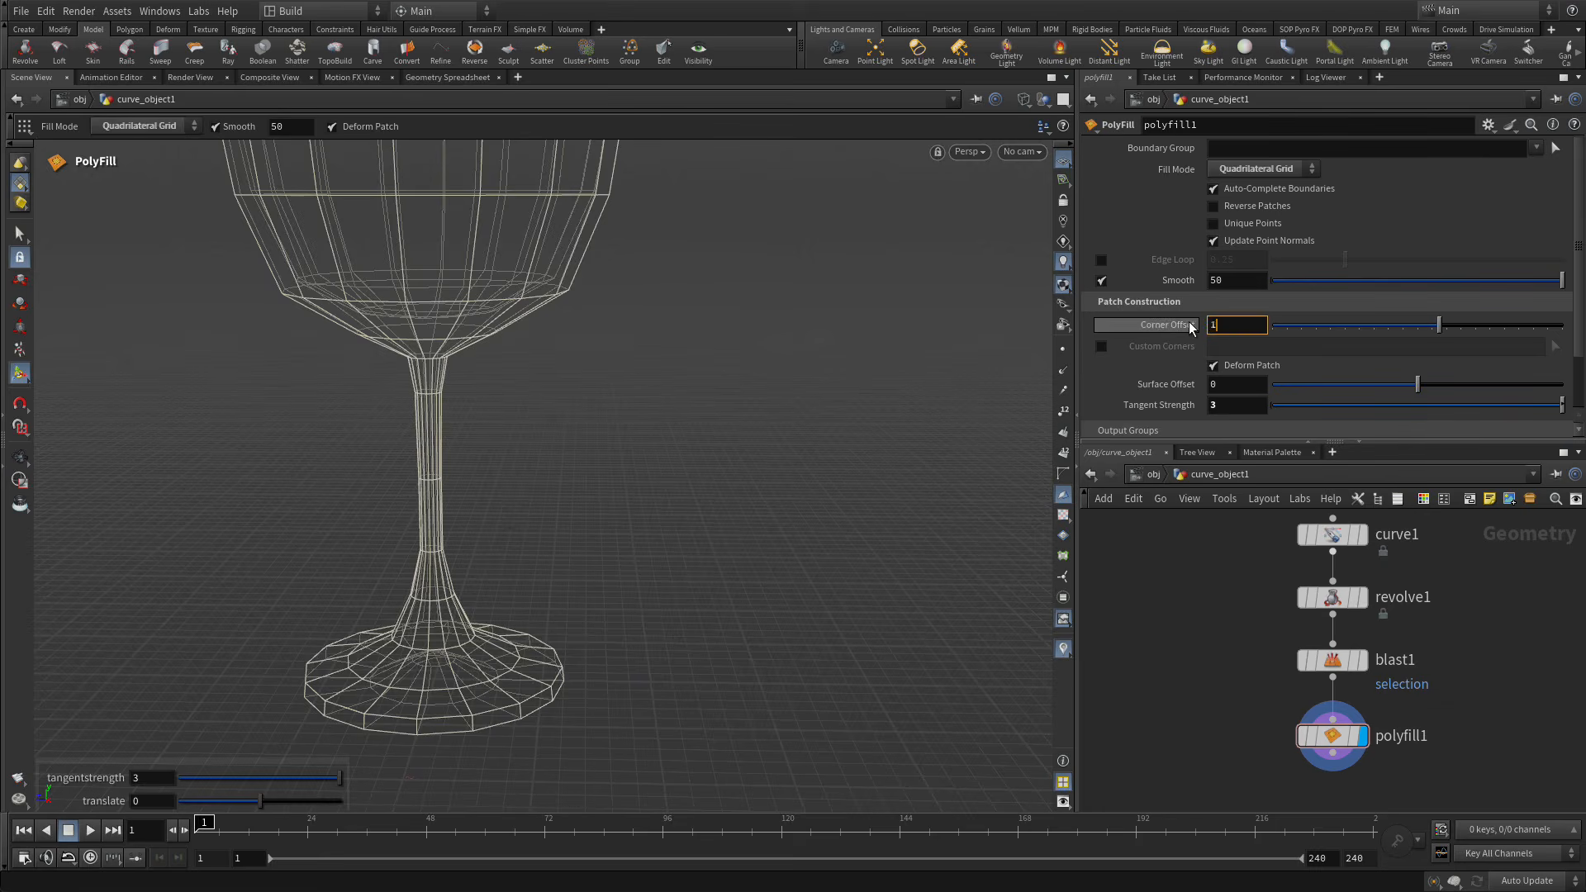
{"action": "type", "text": "1"}
{"action": "key", "text": "Return"}
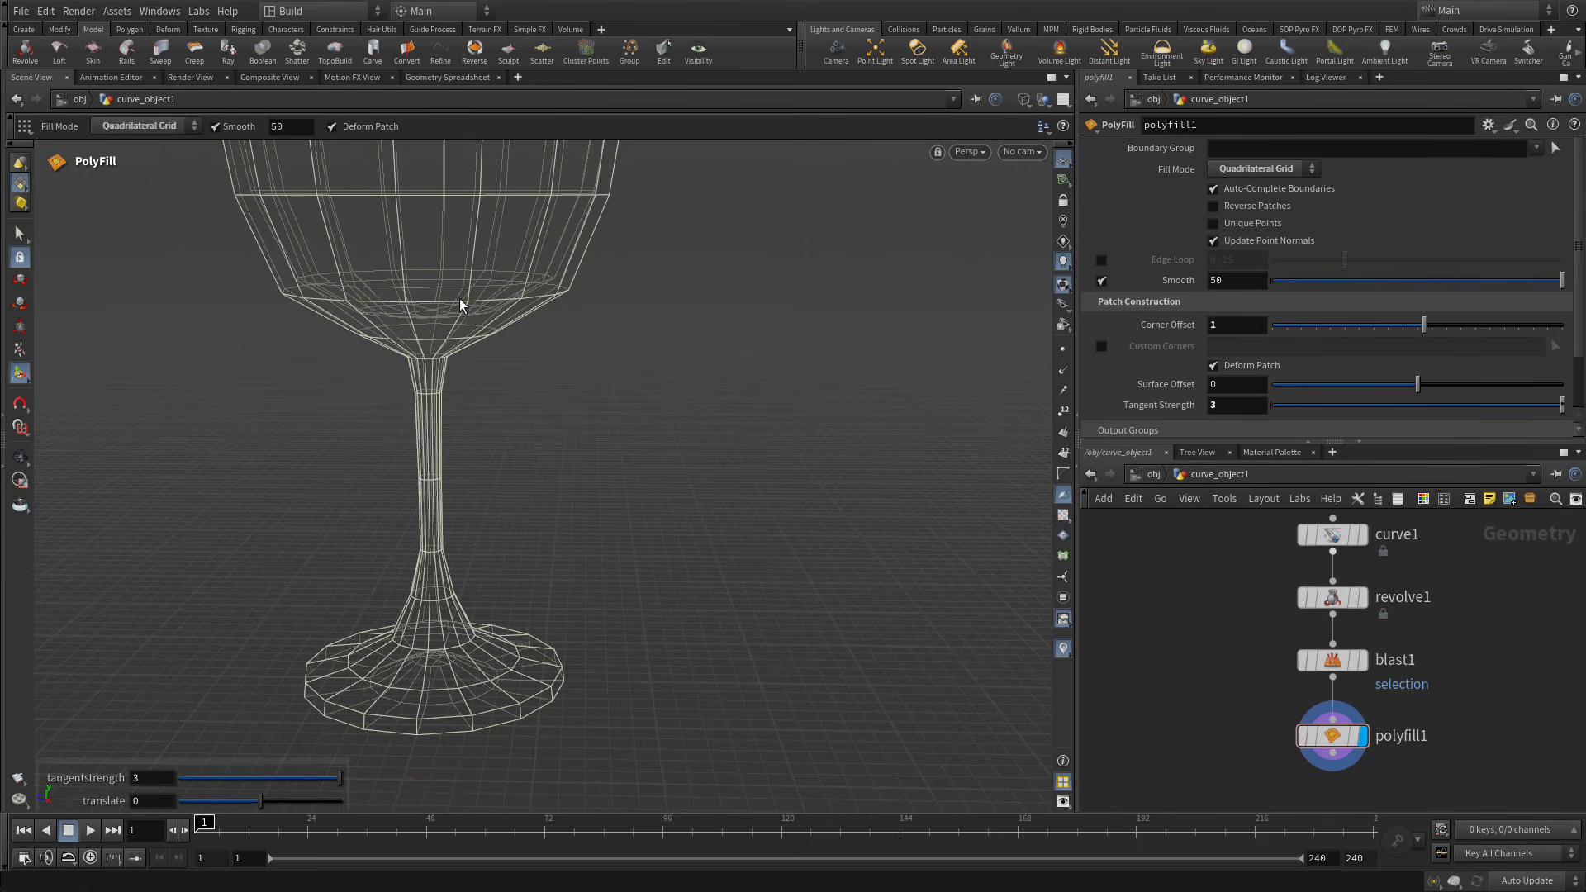
{"action": "left_click", "coordinate": [1227, 404]}
{"action": "left_click_drag", "start_coordinate": [1223, 325], "coordinate": [1186, 323]}
{"action": "type", "text": "3"}
{"action": "key", "text": "Return"}
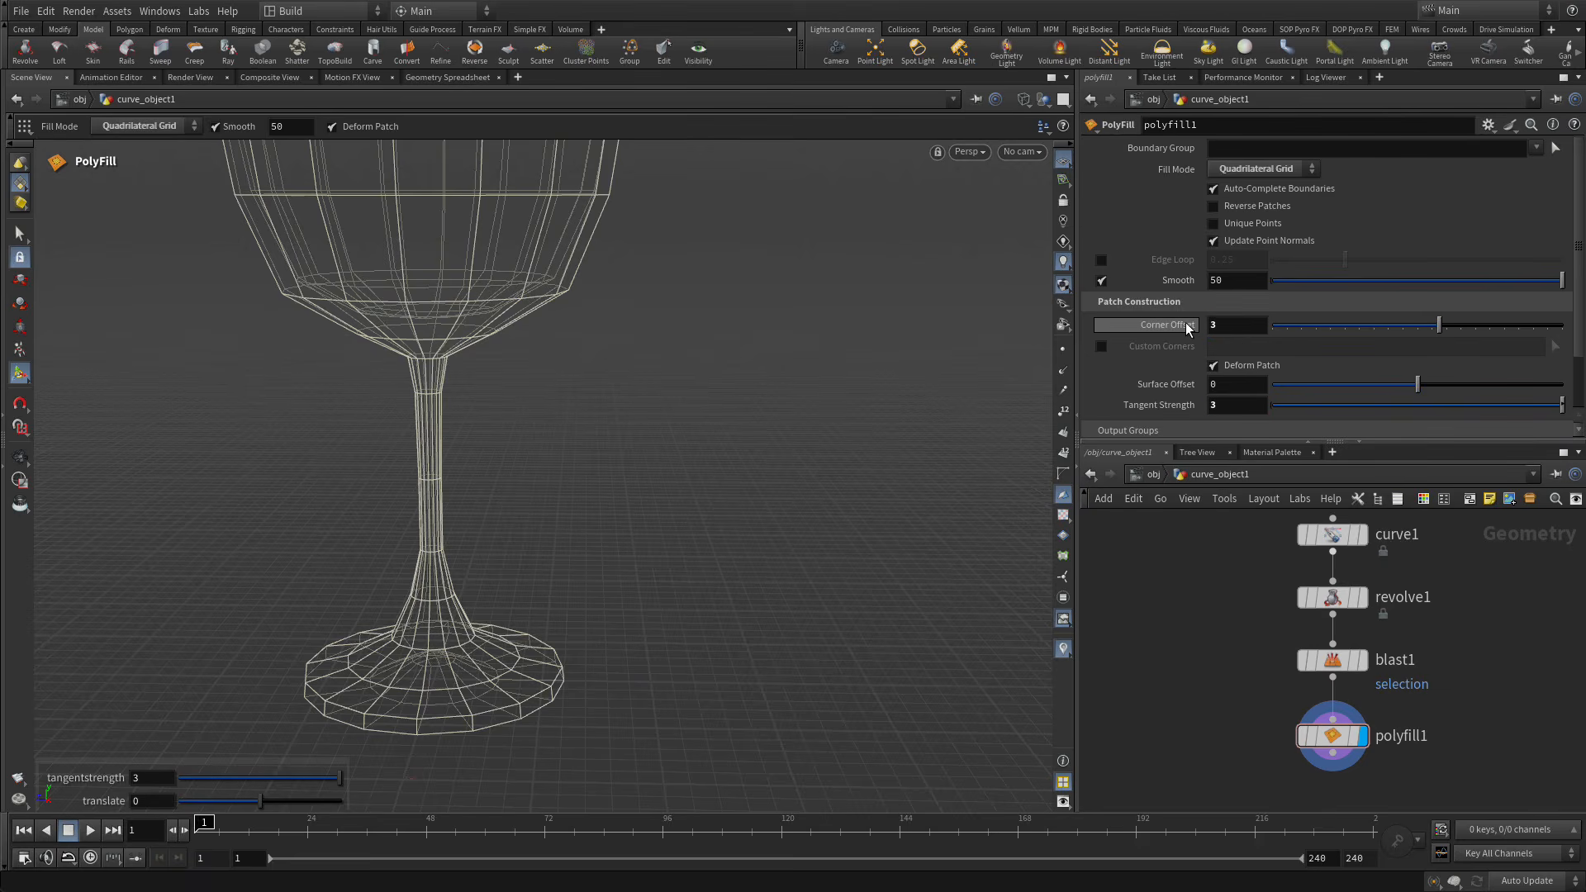
Try a PolyFill Tangent Strength of 1 and settle on 5.
{"action": "left_click", "coordinate": [1214, 405]}
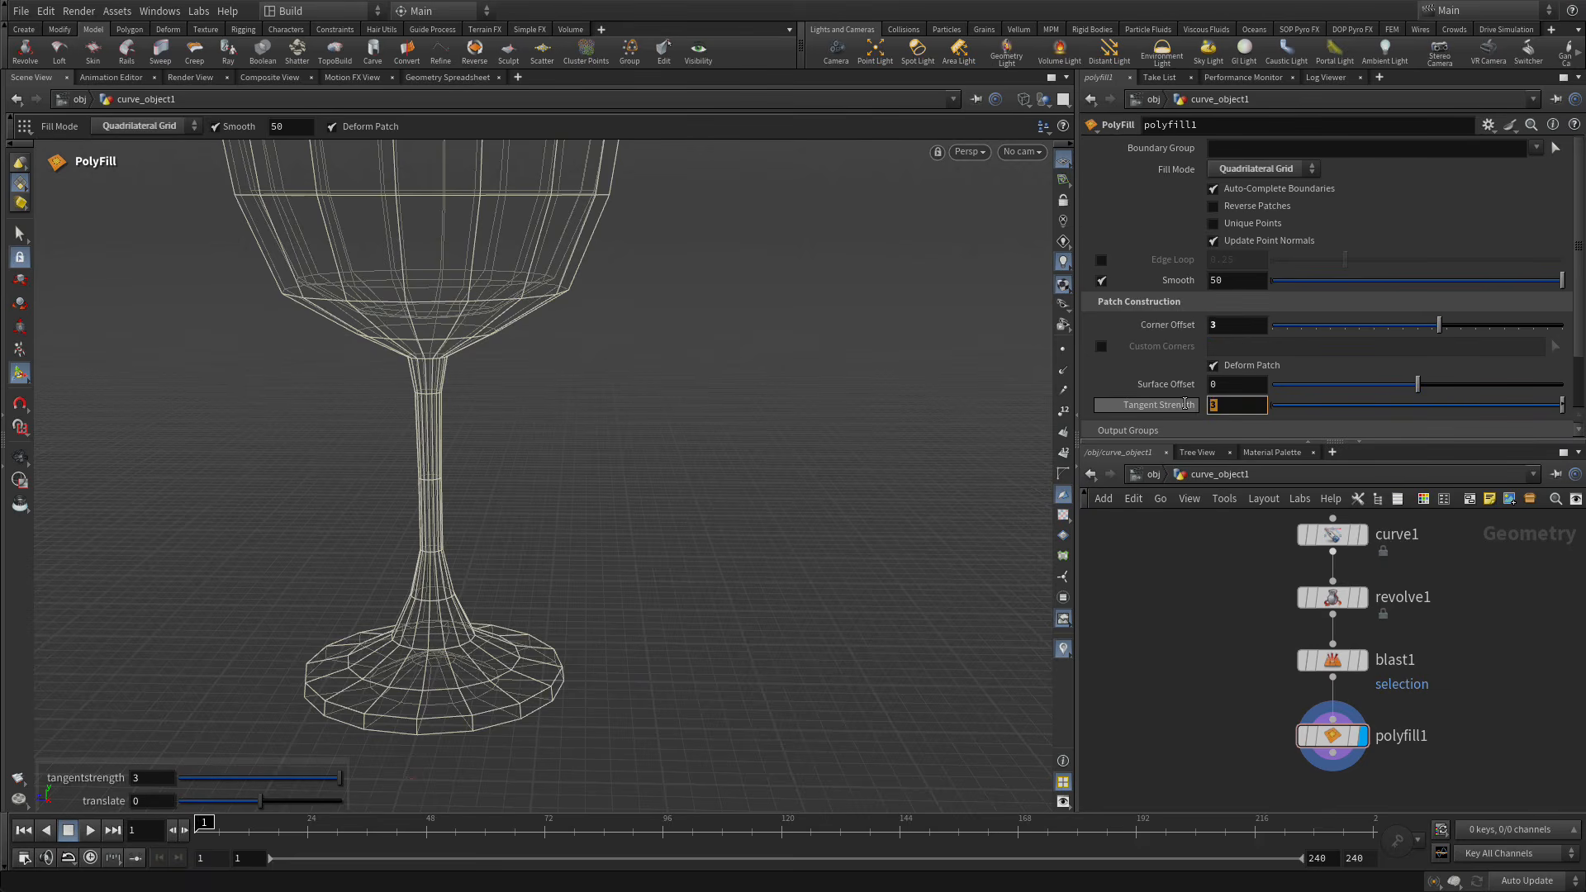
{"action": "key", "text": "Return"}
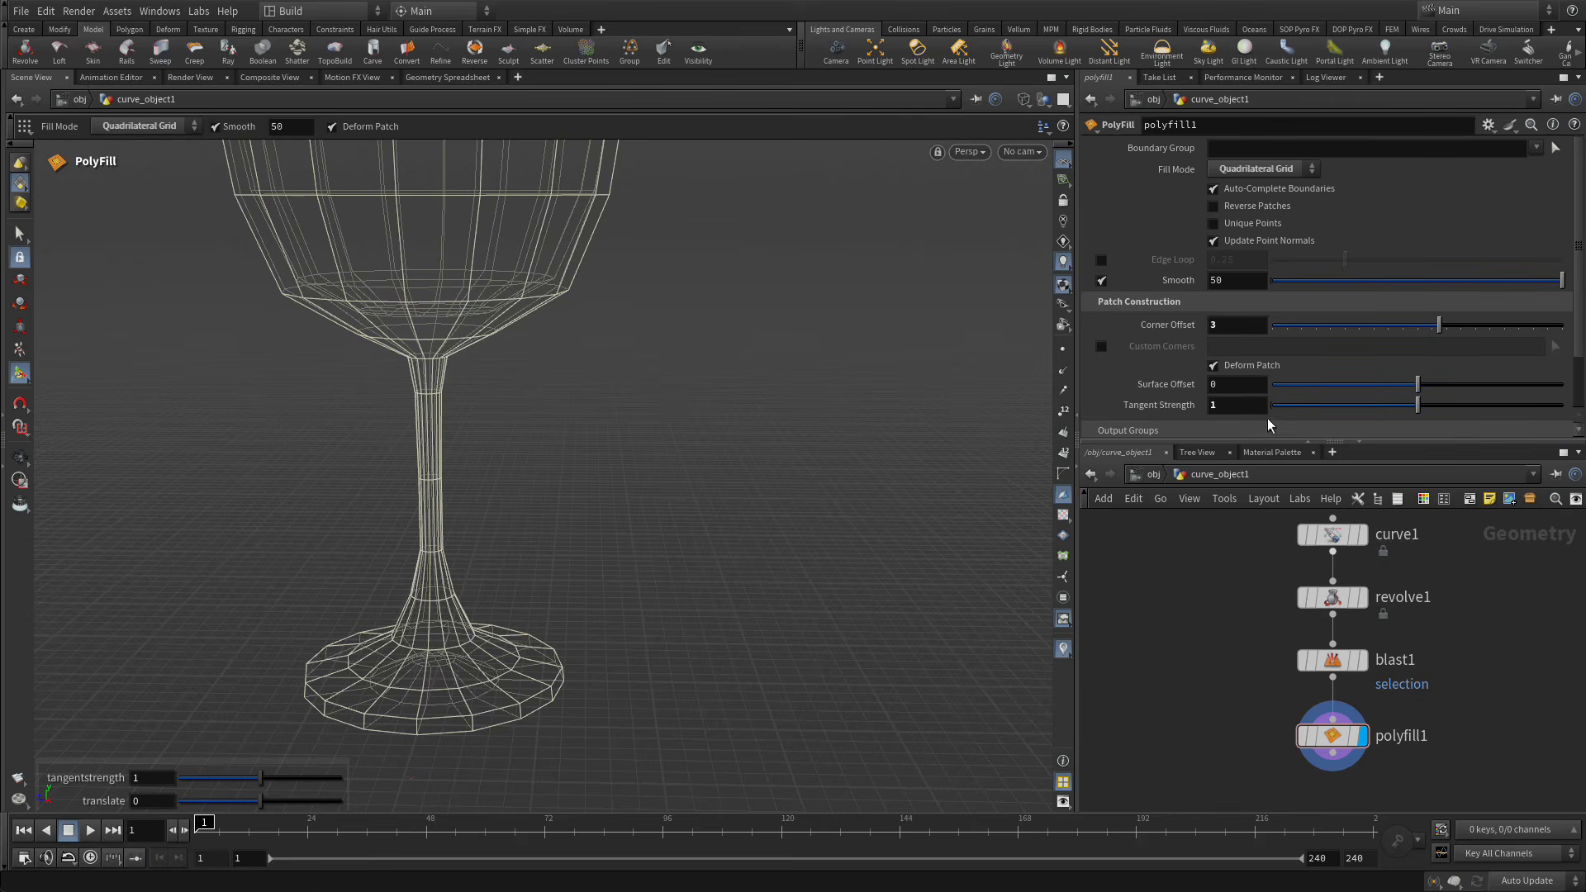
{"action": "left_click", "coordinate": [1216, 405]}
{"action": "key", "text": "Return"}
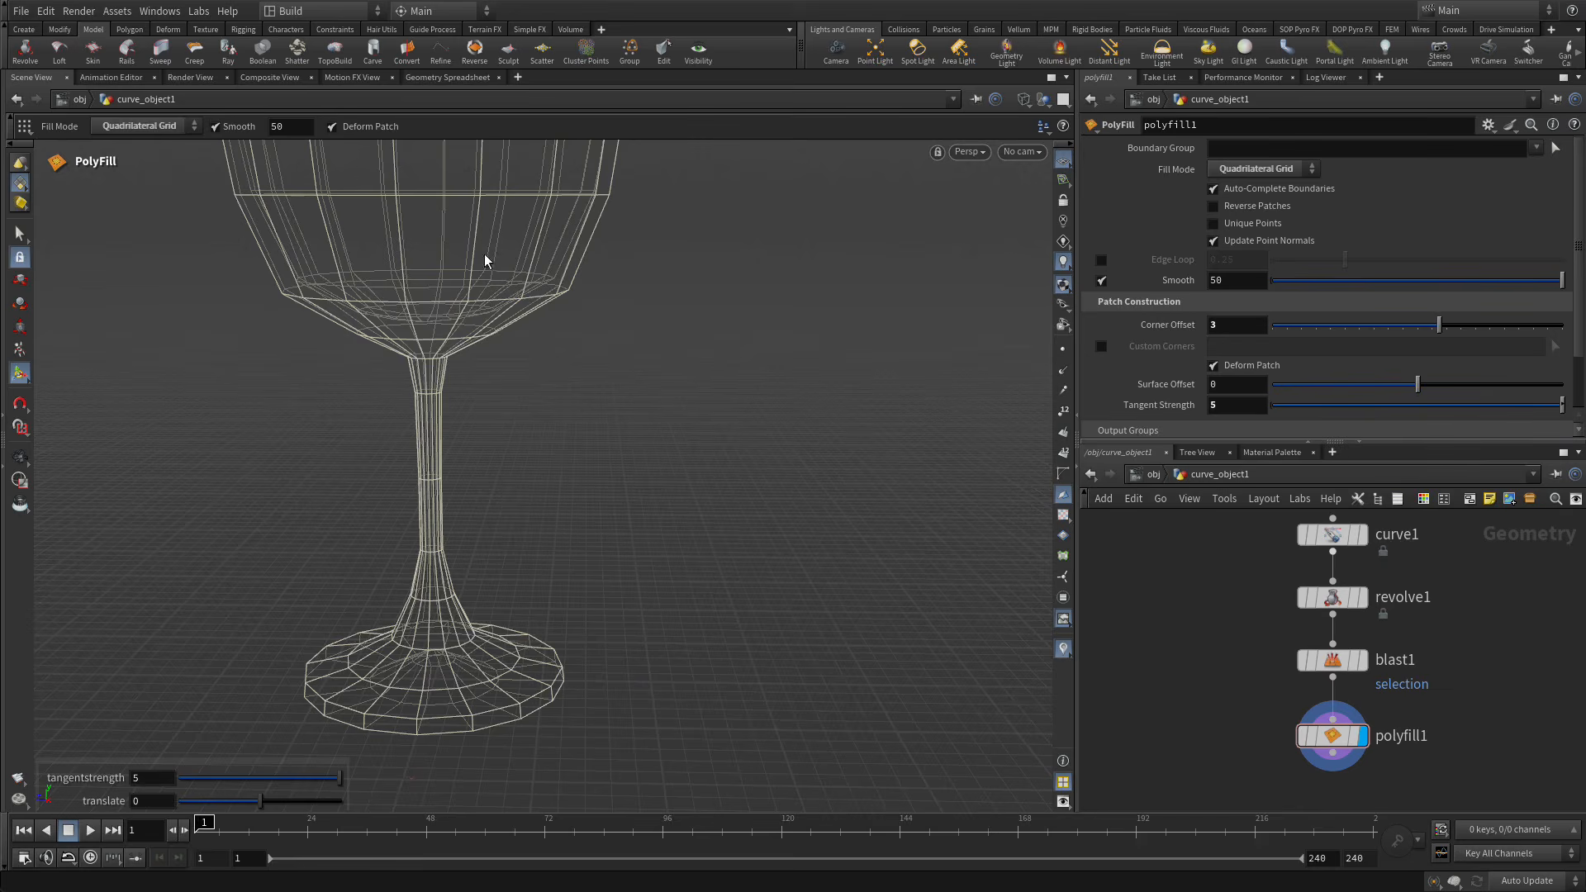
Return the viewport to shaded display and frame the whole wineglass.
{"action": "right_click_drag", "start_coordinate": [731, 404], "coordinate": [535, 387], "text": "alt"}
{"action": "middle_click_drag", "start_coordinate": [709, 333], "coordinate": [708, 397], "text": "alt"}
{"action": "left_click_drag", "start_coordinate": [708, 394], "coordinate": [711, 408], "text": "alt"}
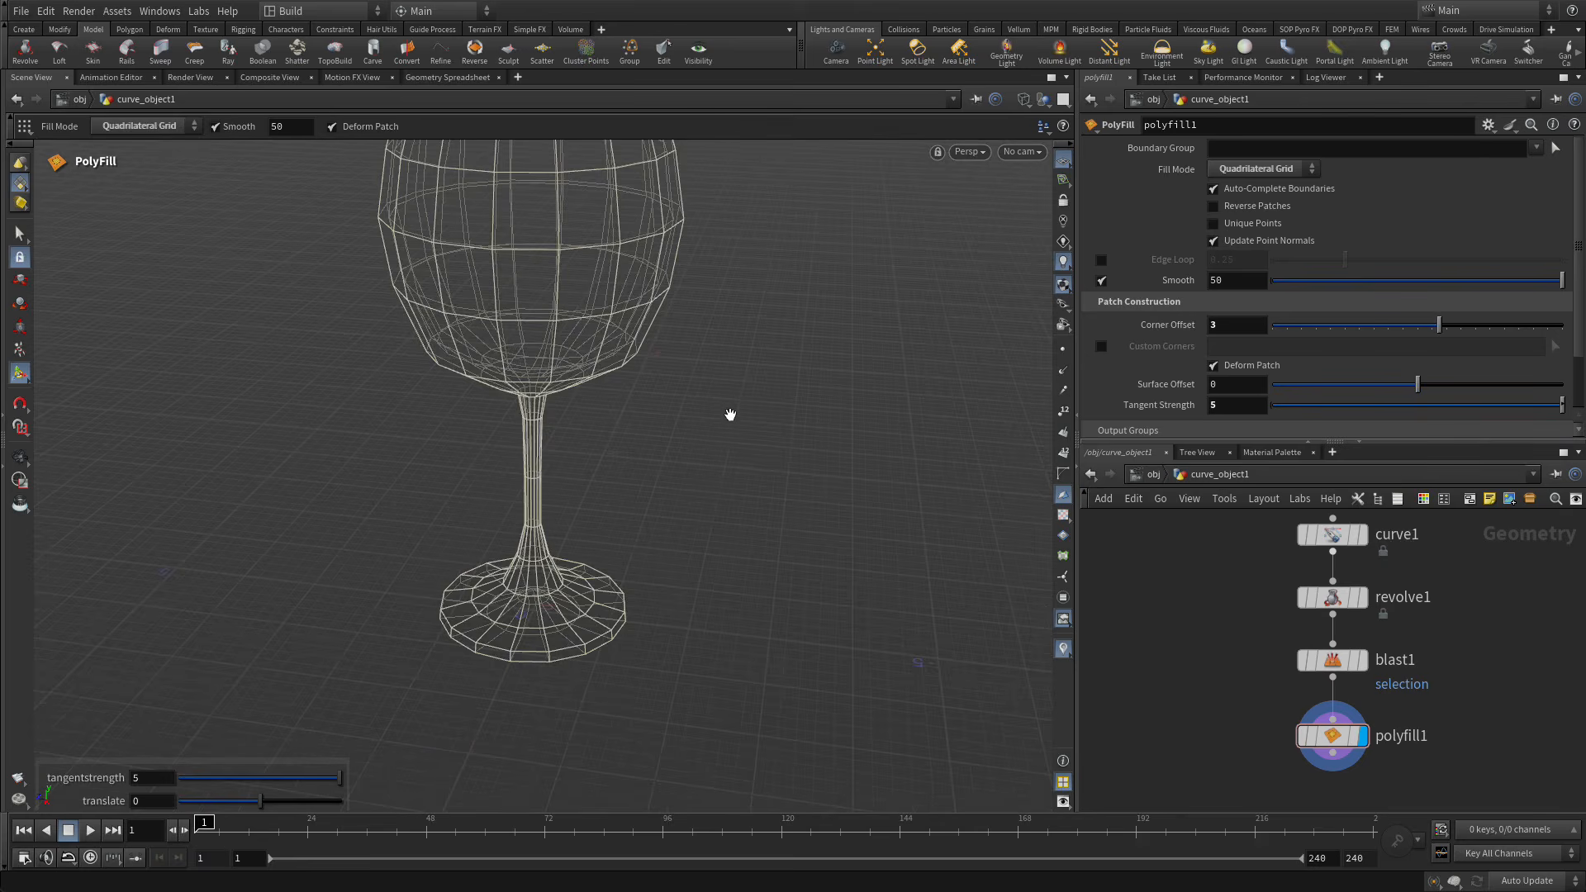
{"action": "key", "text": "w"}
{"action": "key", "text": "Escape"}
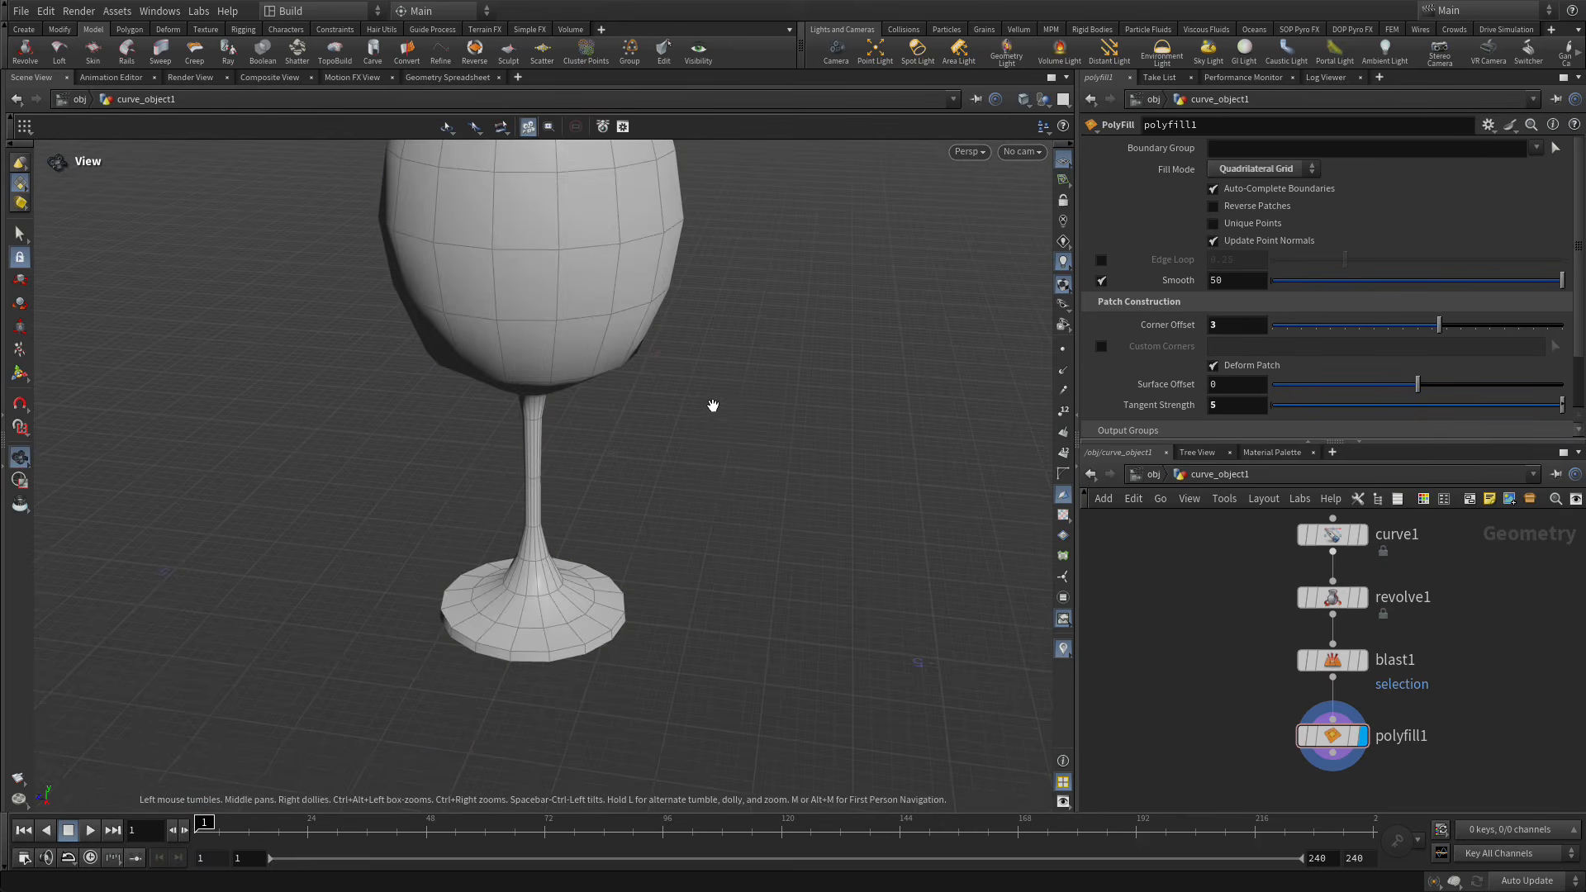
{"action": "mouse_move", "coordinate": [712, 407]}
{"action": "left_mouse_down"}
{"action": "mouse_move", "coordinate": [674, 568]}
{"action": "mouse_move", "coordinate": [584, 556]}
{"action": "mouse_move", "coordinate": [595, 542]}
{"action": "left_mouse_up"}
{"action": "key", "text": "Return"}
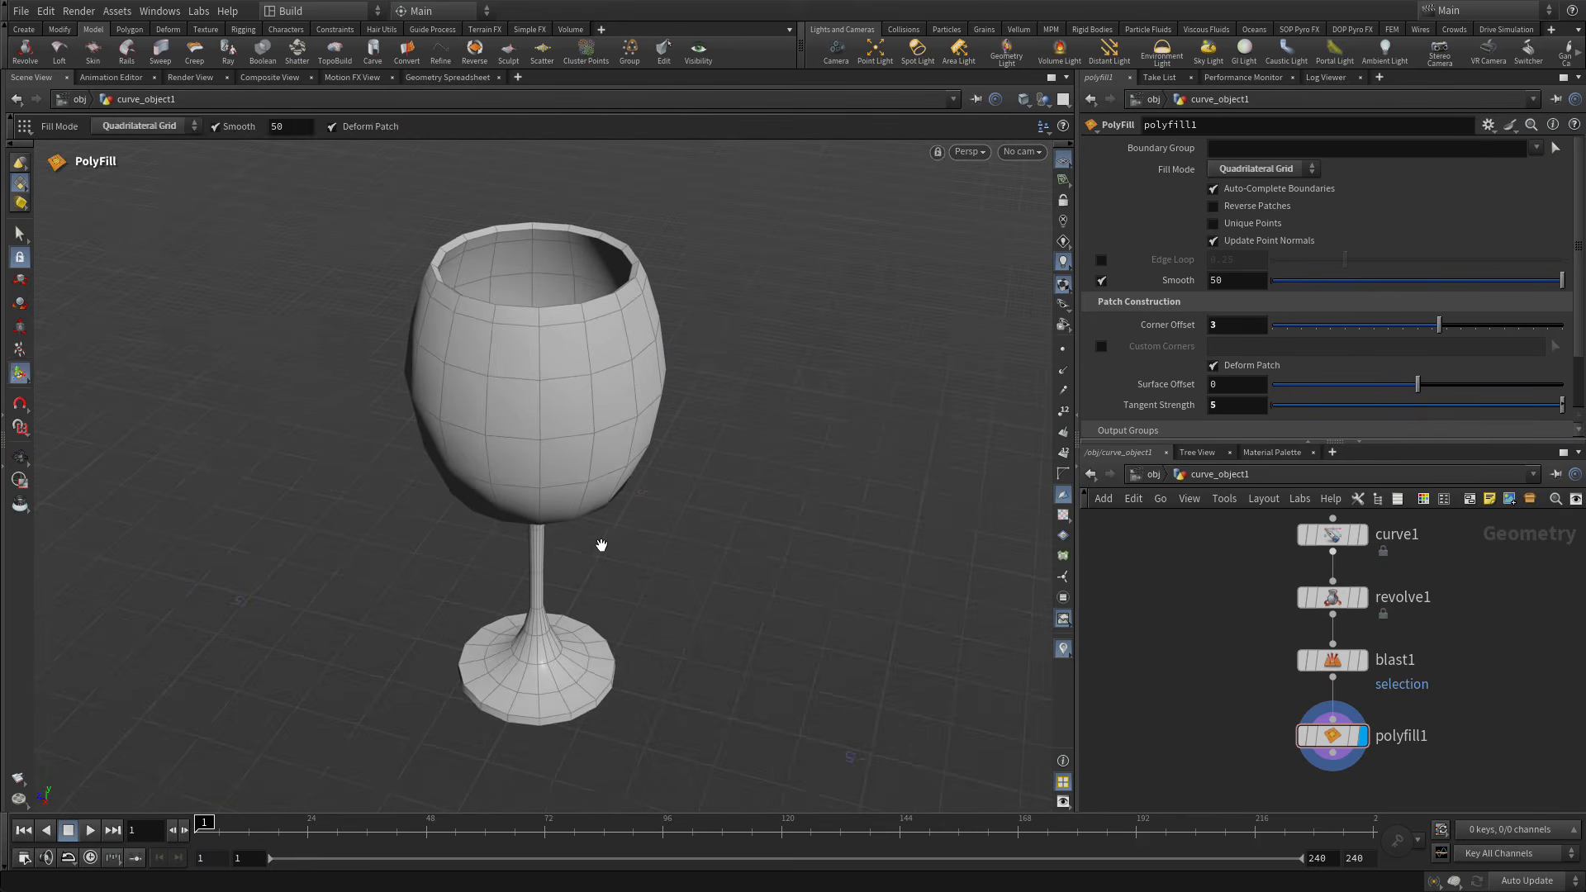
Select the edge loops around the glass's rim and around the outer edge of its foot.
{"action": "key", "text": "s"}
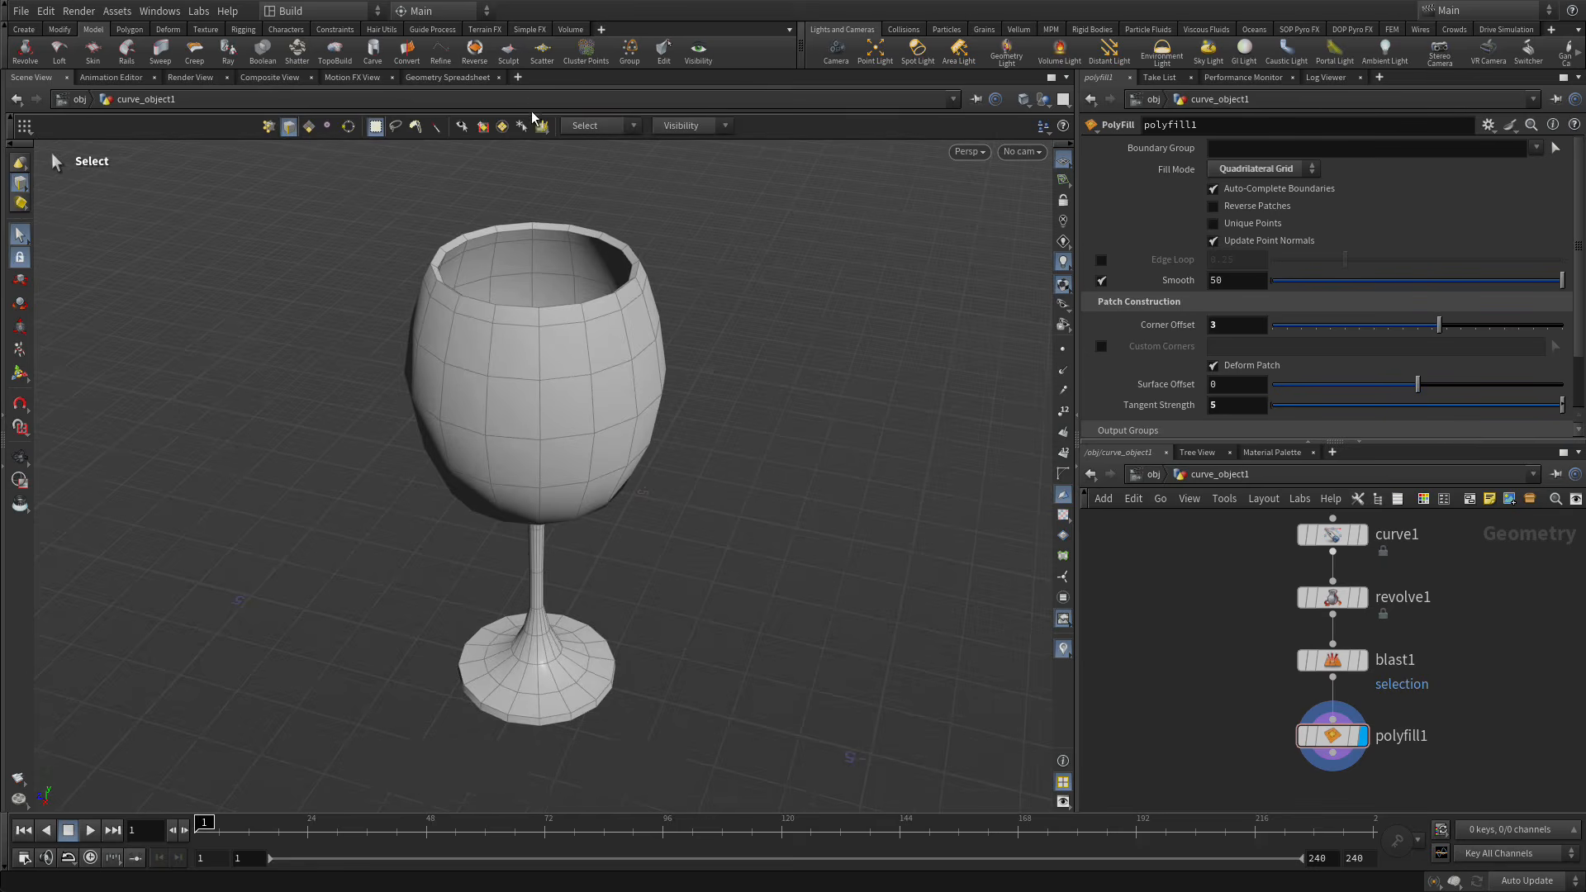
{"action": "double_click", "coordinate": [521, 230]}
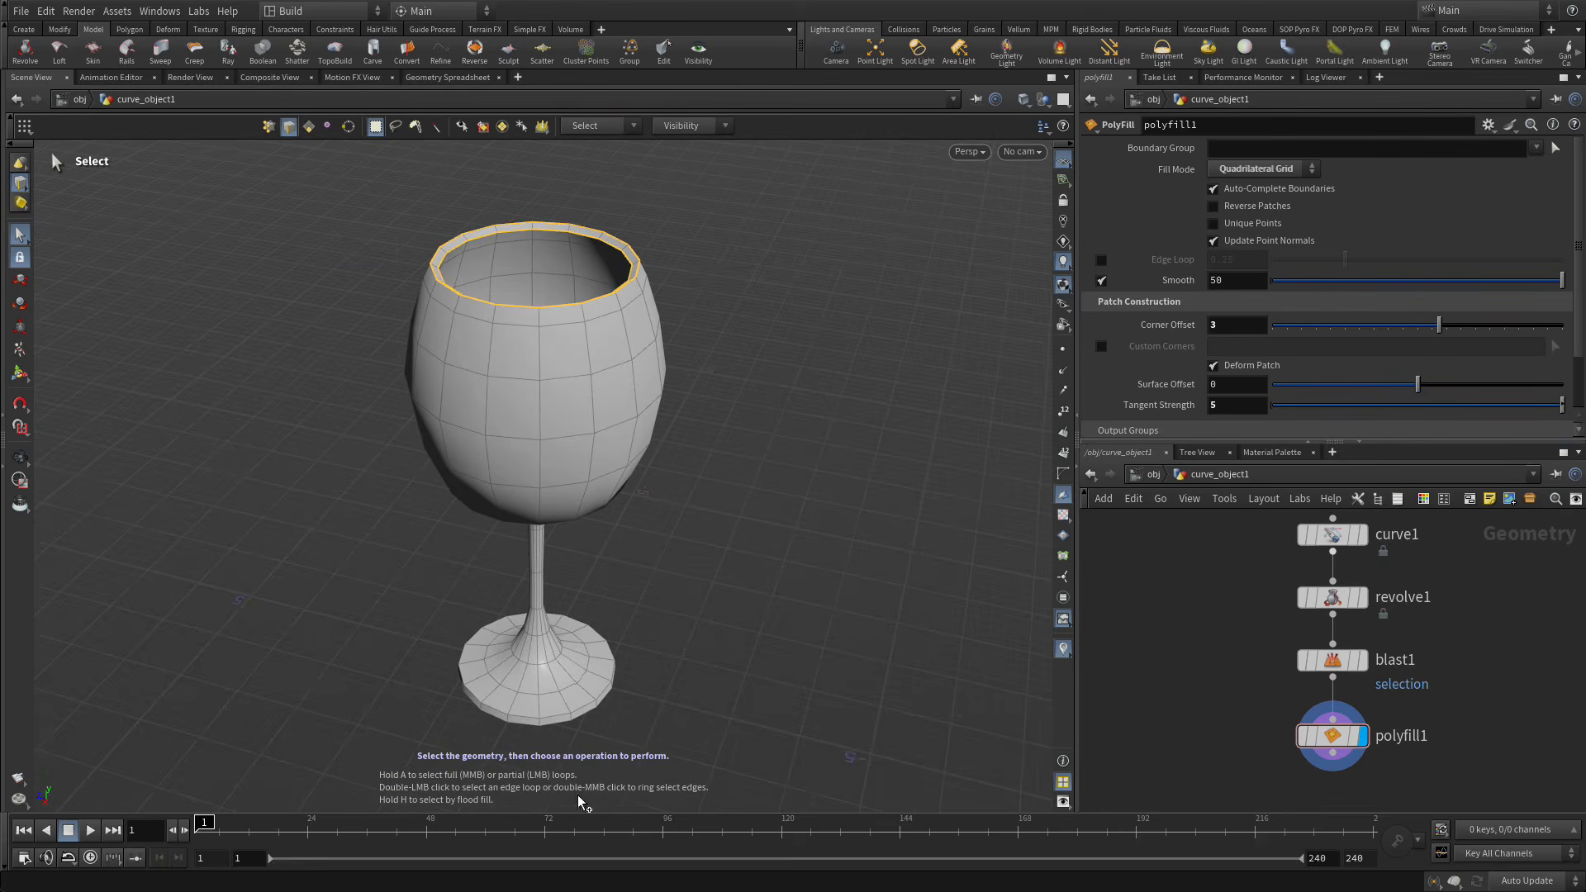
{"action": "double_click", "coordinate": [562, 721], "text": "shift"}
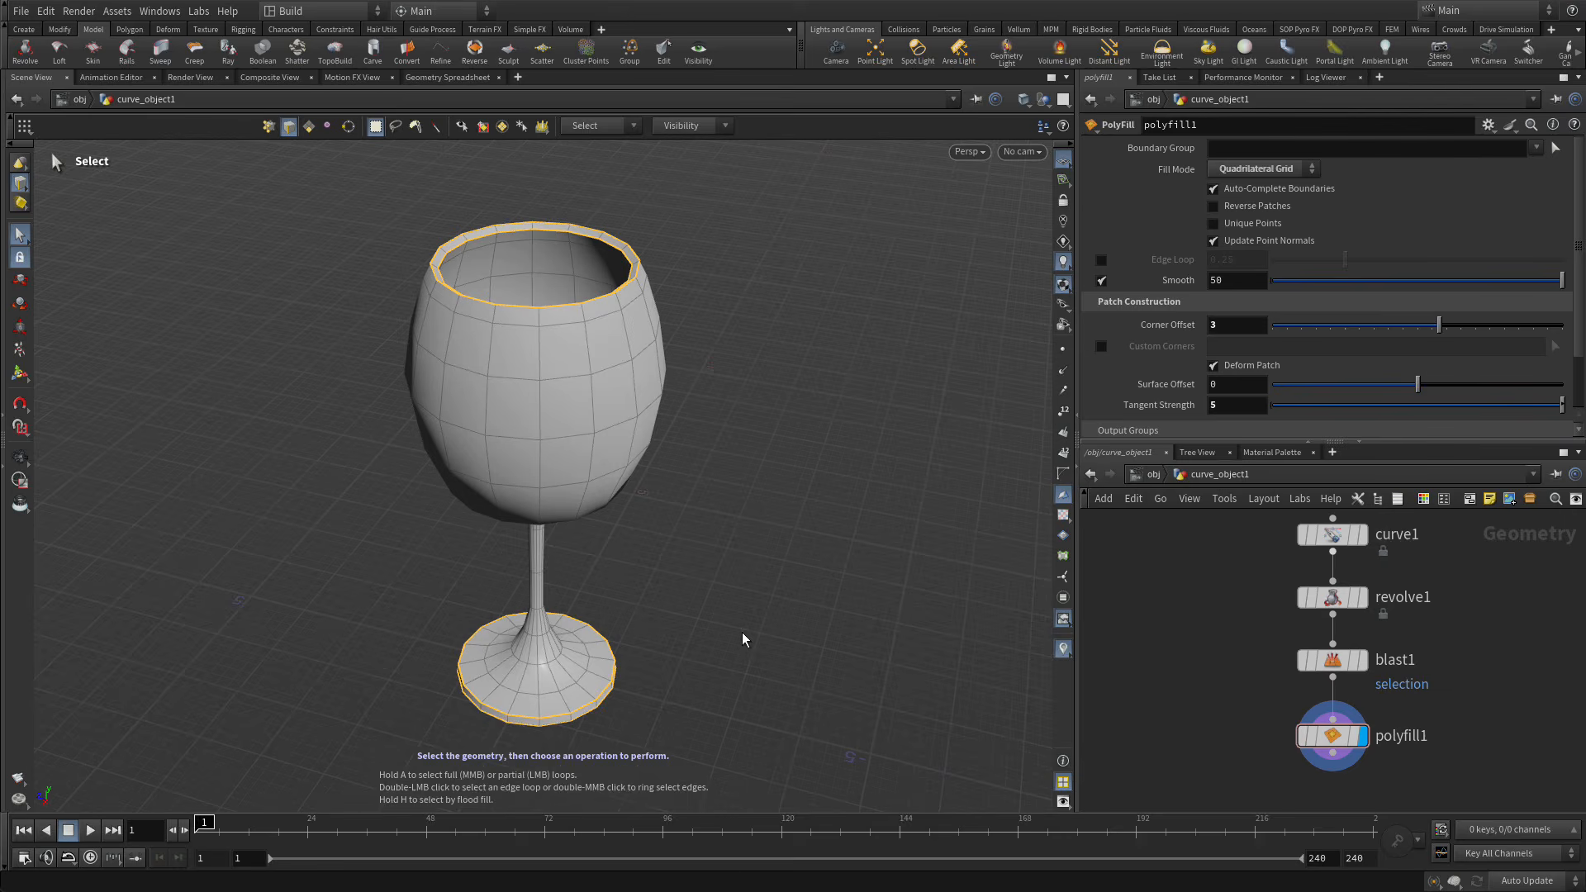
Apply a Crease to the selected rim and foot edge loops with a crease weight of 0.75.
{"action": "key", "text": "Tab"}
{"action": "type", "text": "creas"}
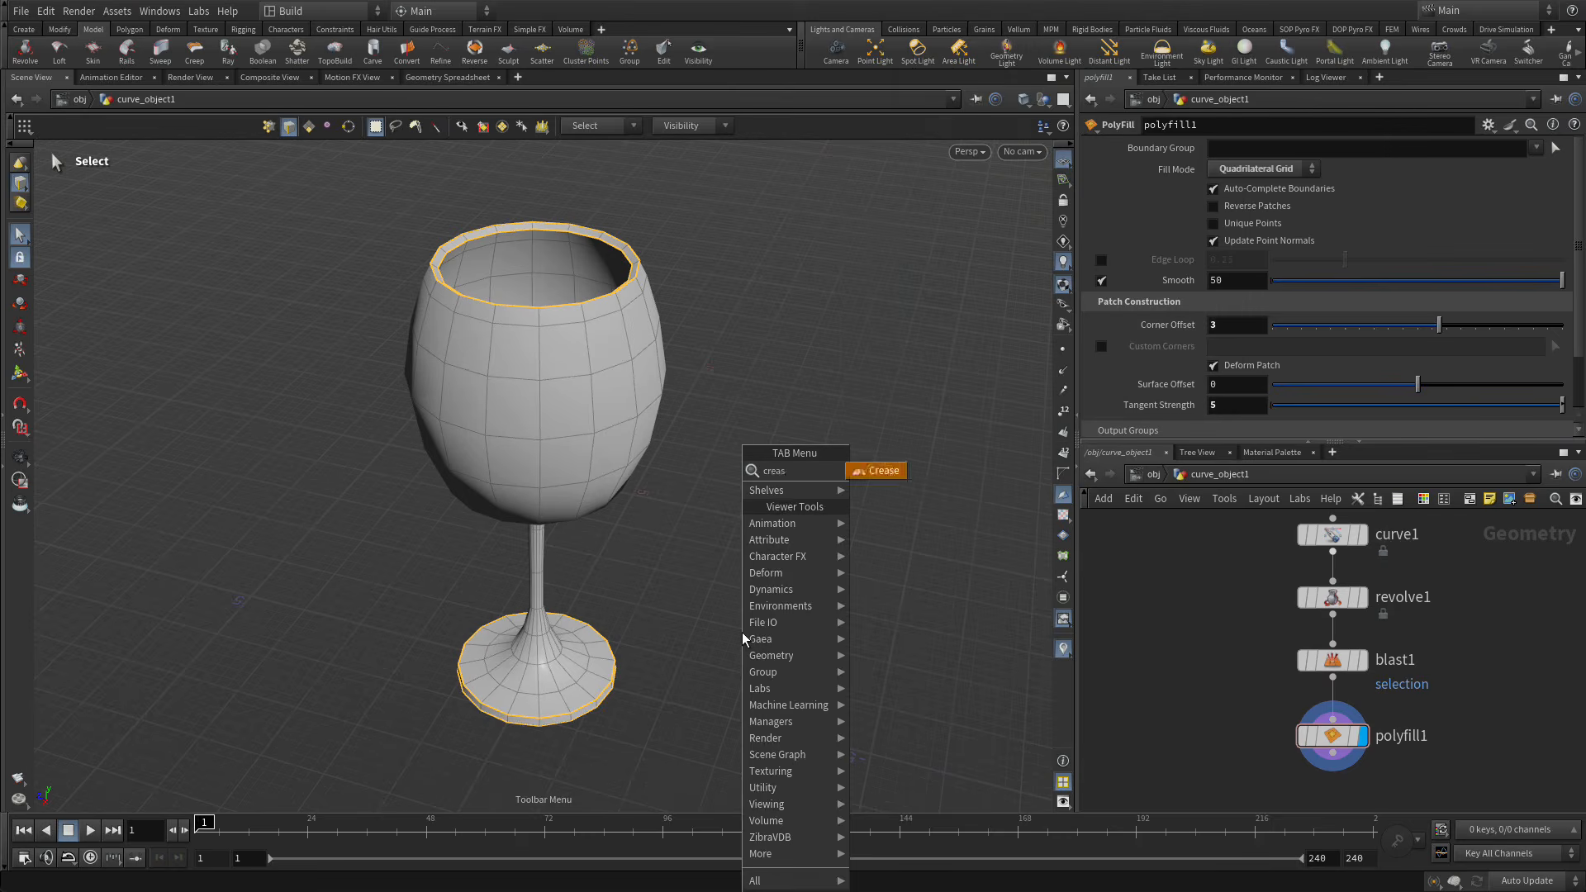
{"action": "key", "text": "Return"}
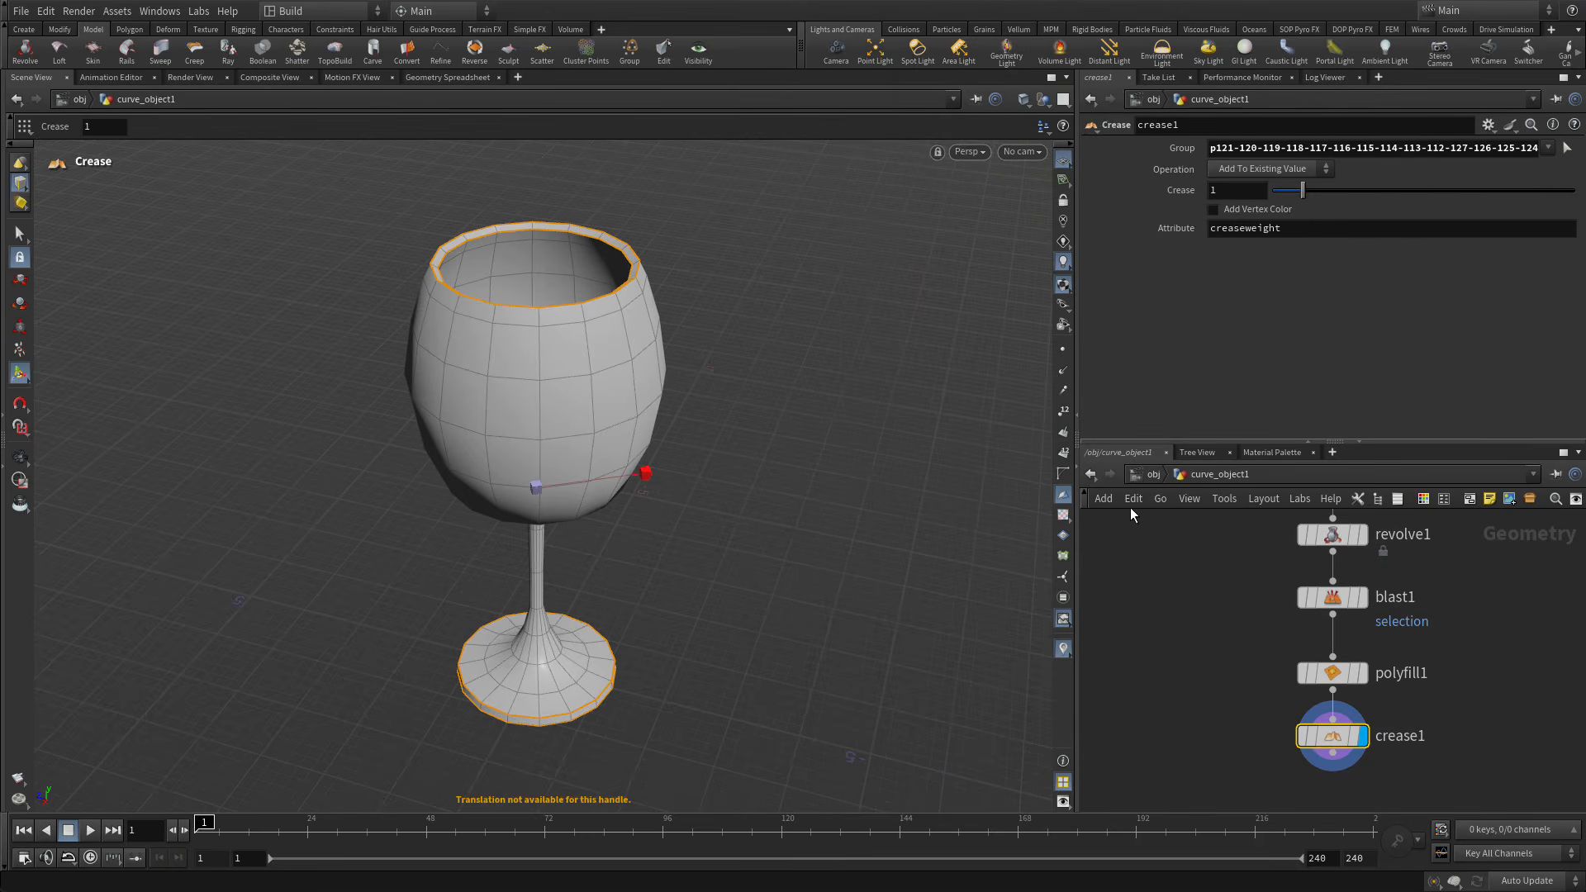
{"action": "left_click", "coordinate": [1233, 193]}
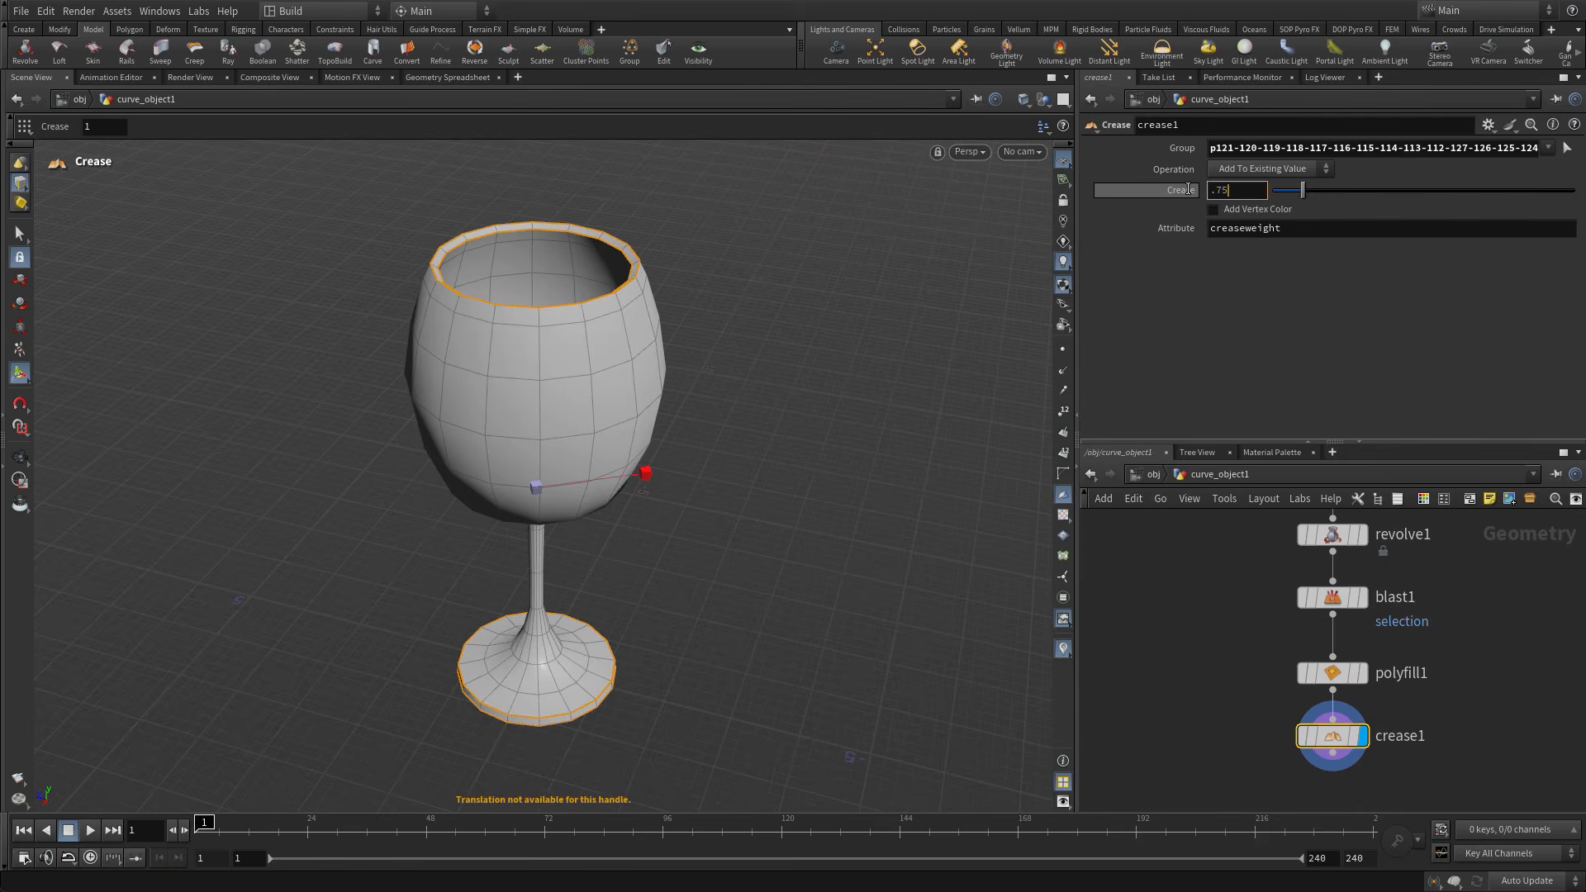
{"action": "key", "text": "Return"}
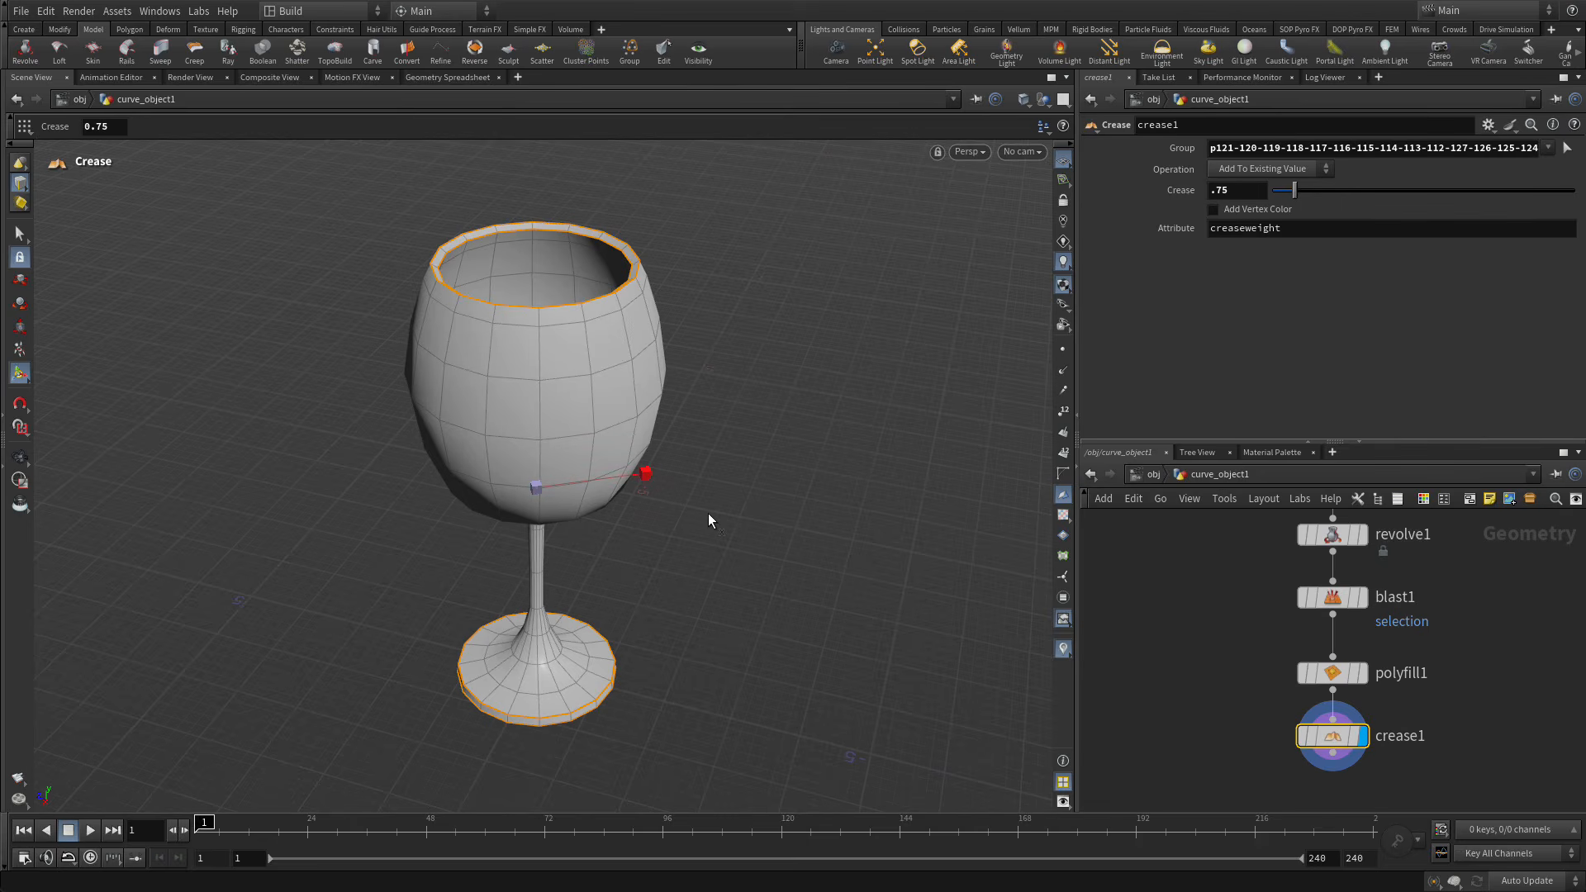
Apply a Subdivide to all faces of the creased wineglass and set its depth to 2.
{"action": "key", "text": "4"}
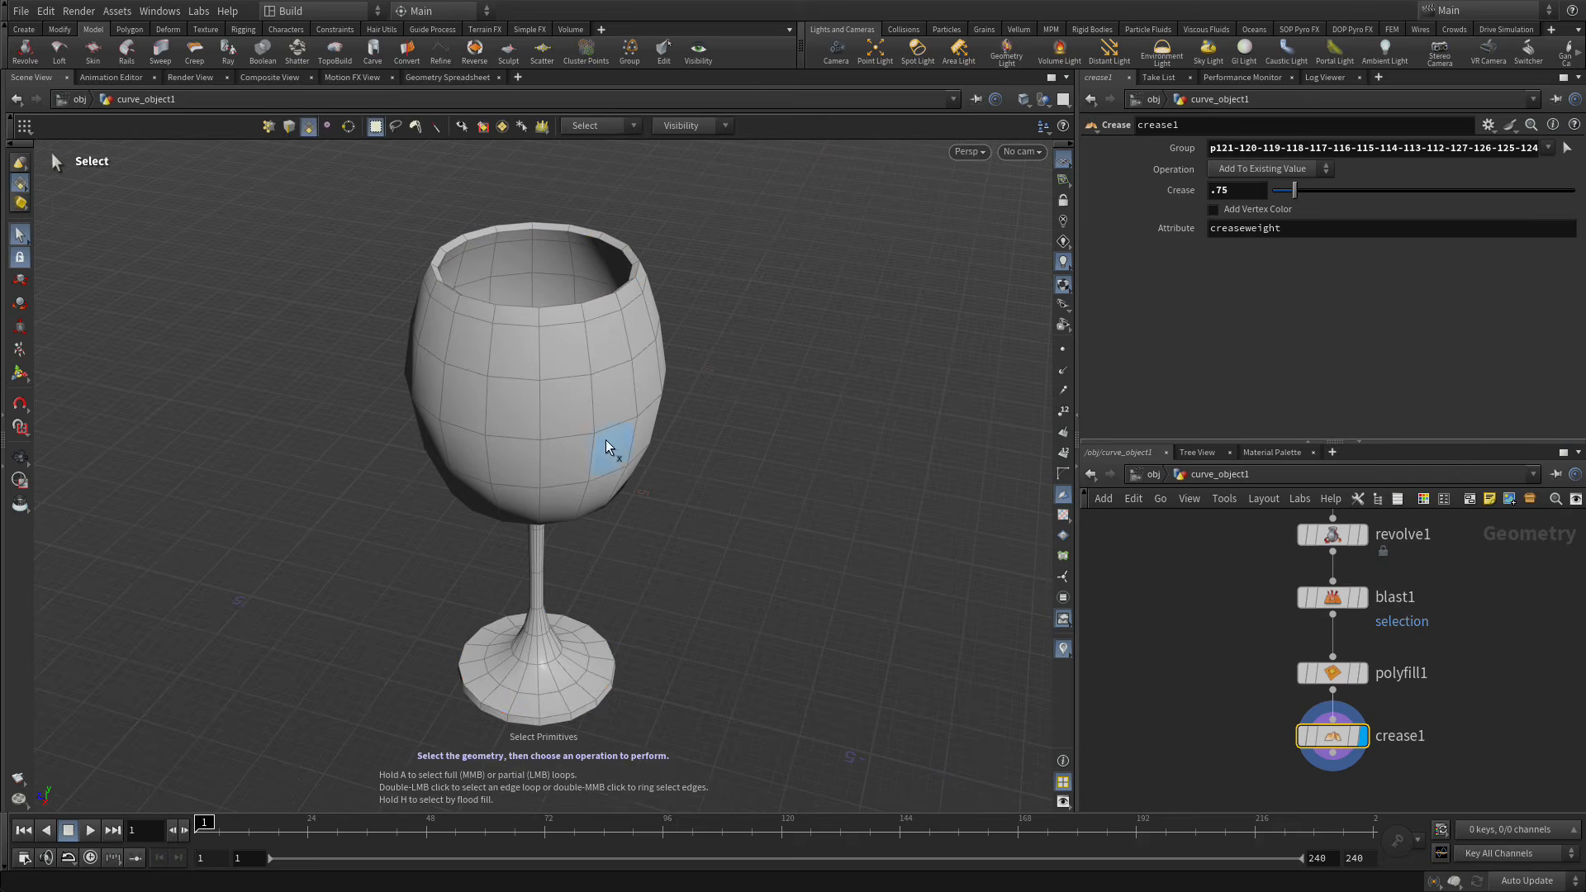
{"action": "triple_click", "coordinate": [605, 439]}
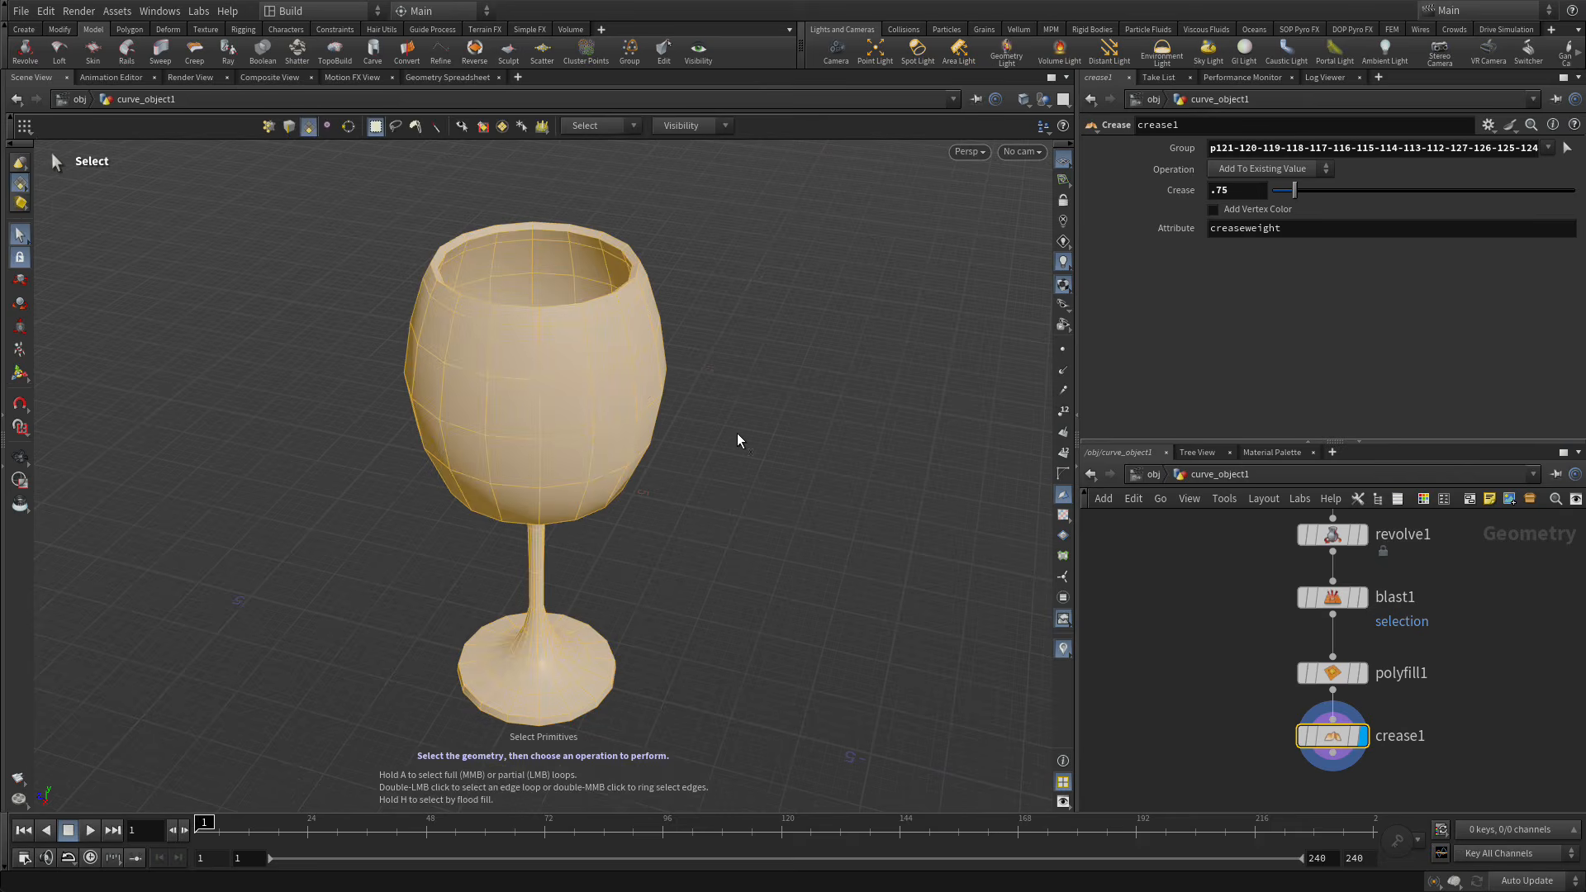
{"action": "key", "text": "Tab"}
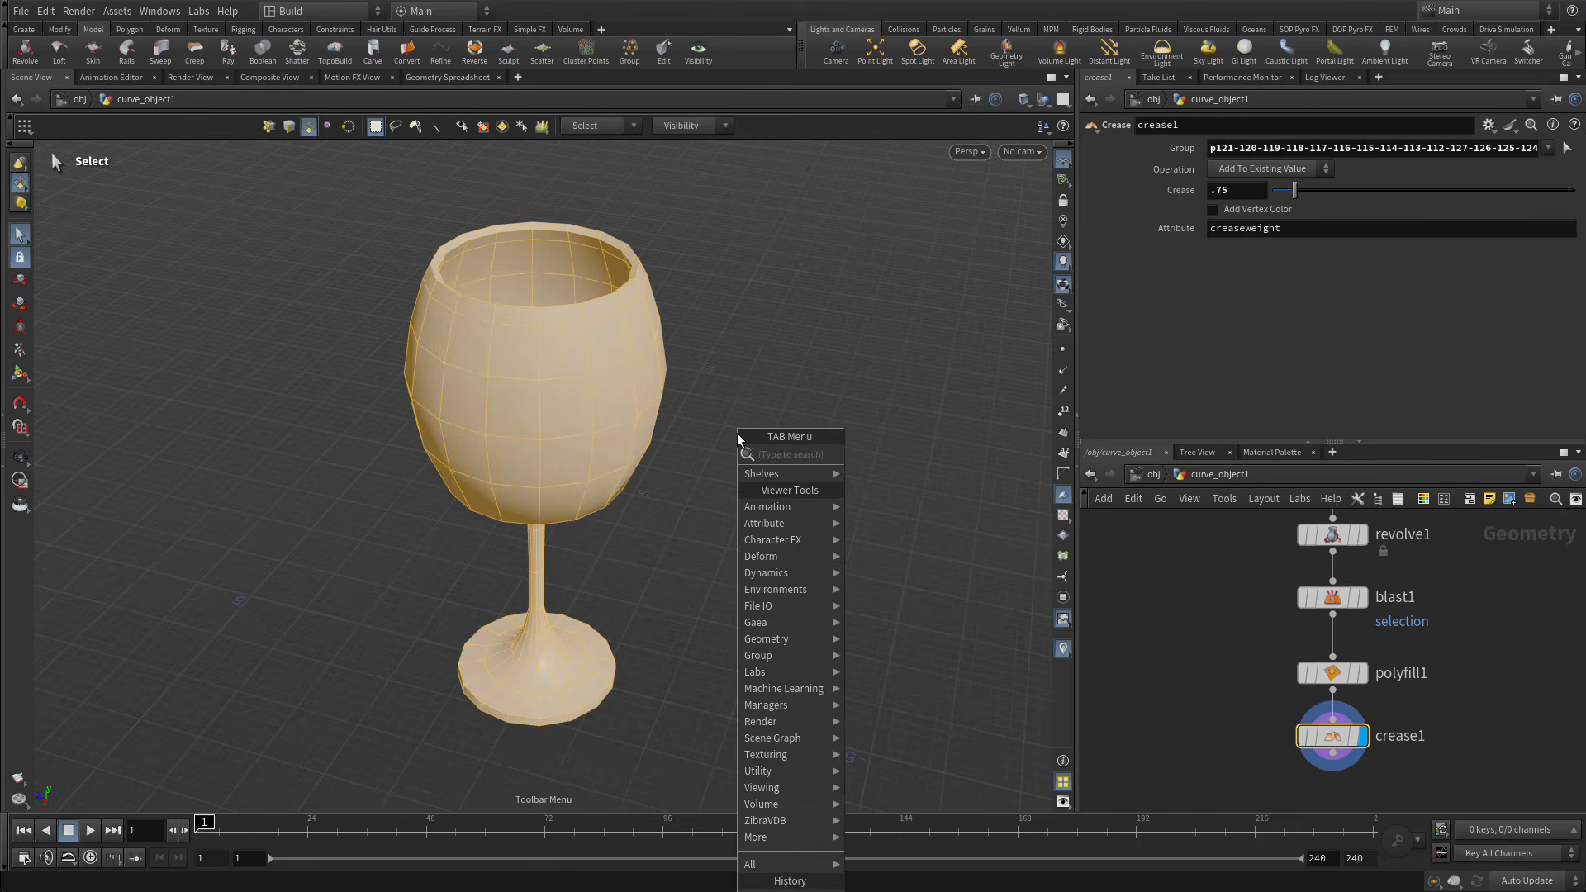
{"action": "type", "text": "subd"}
{"action": "key", "text": "Return"}
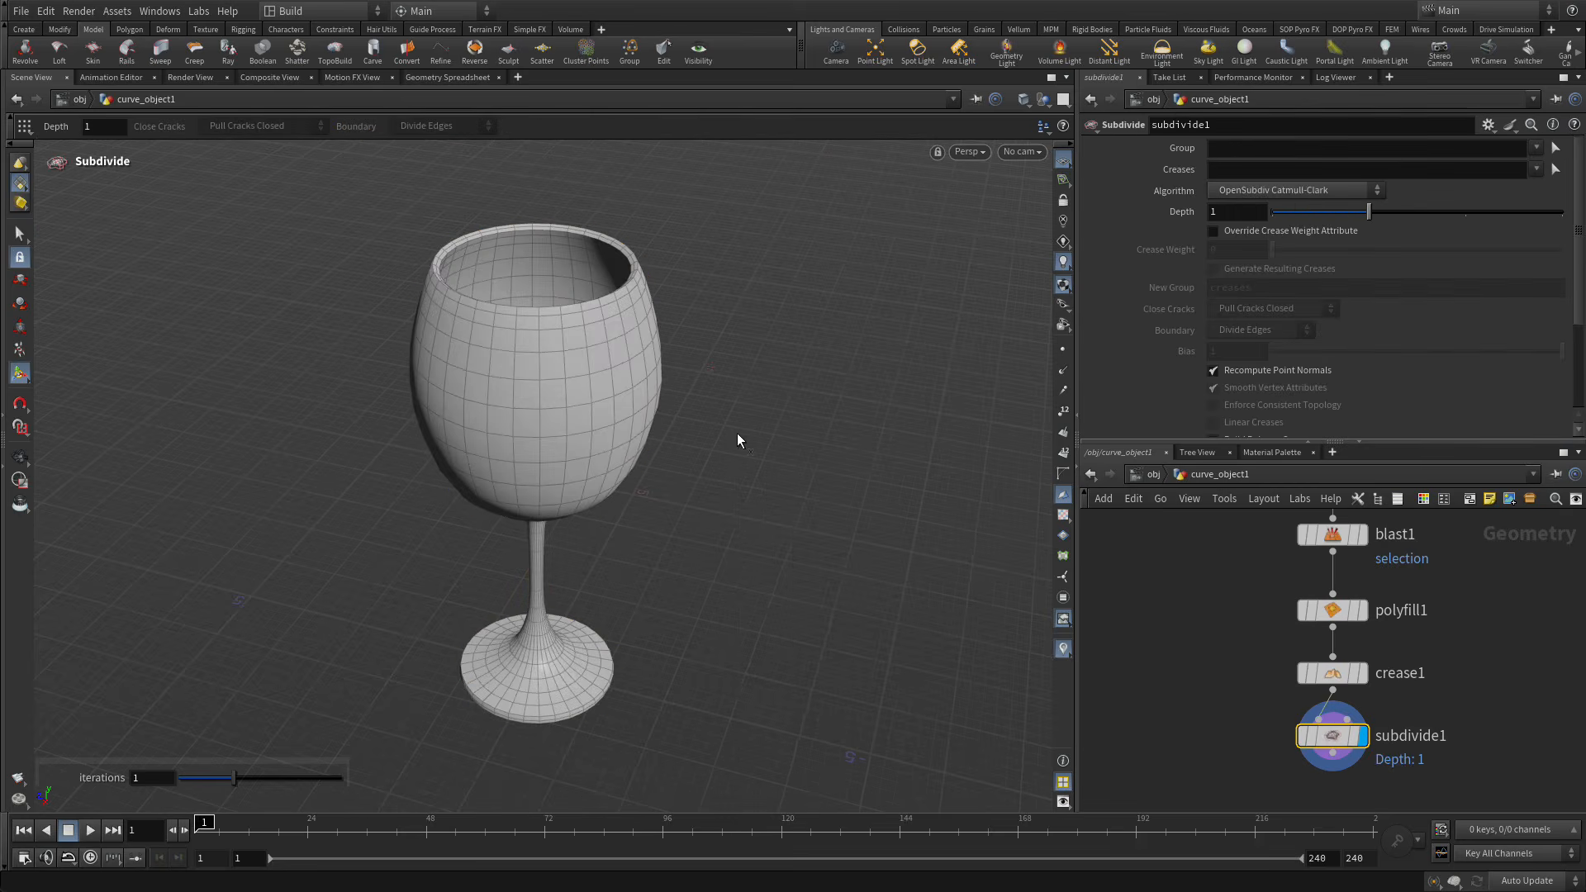
{"action": "right_click_drag", "start_coordinate": [565, 324], "coordinate": [637, 288], "text": "alt"}
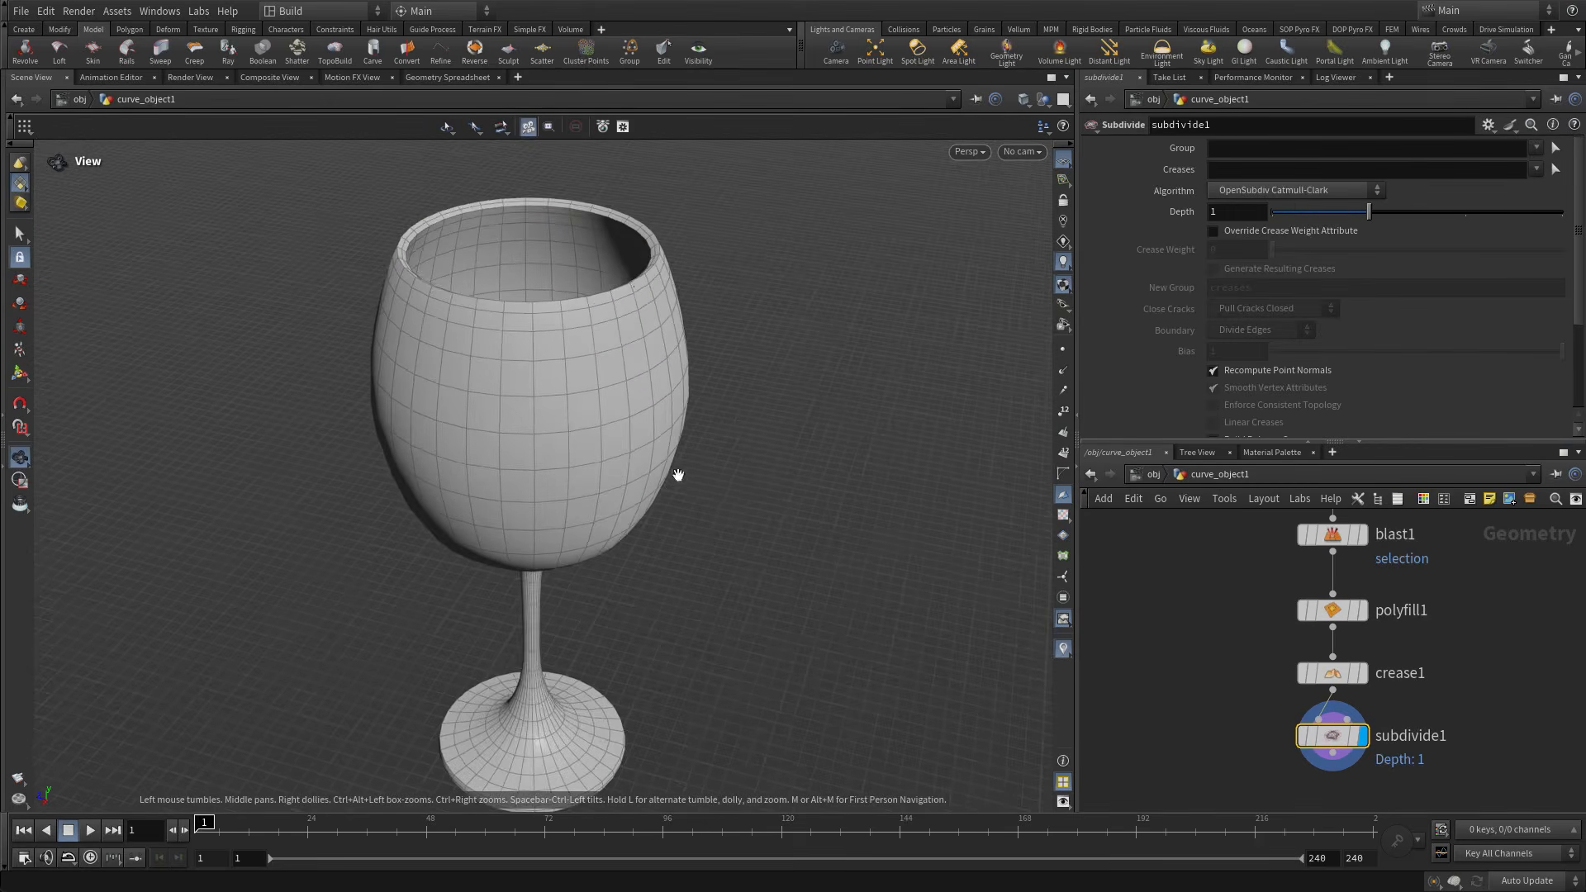
{"action": "middle_click_drag", "start_coordinate": [679, 476], "coordinate": [674, 438], "text": "alt"}
{"action": "key", "text": "Return"}
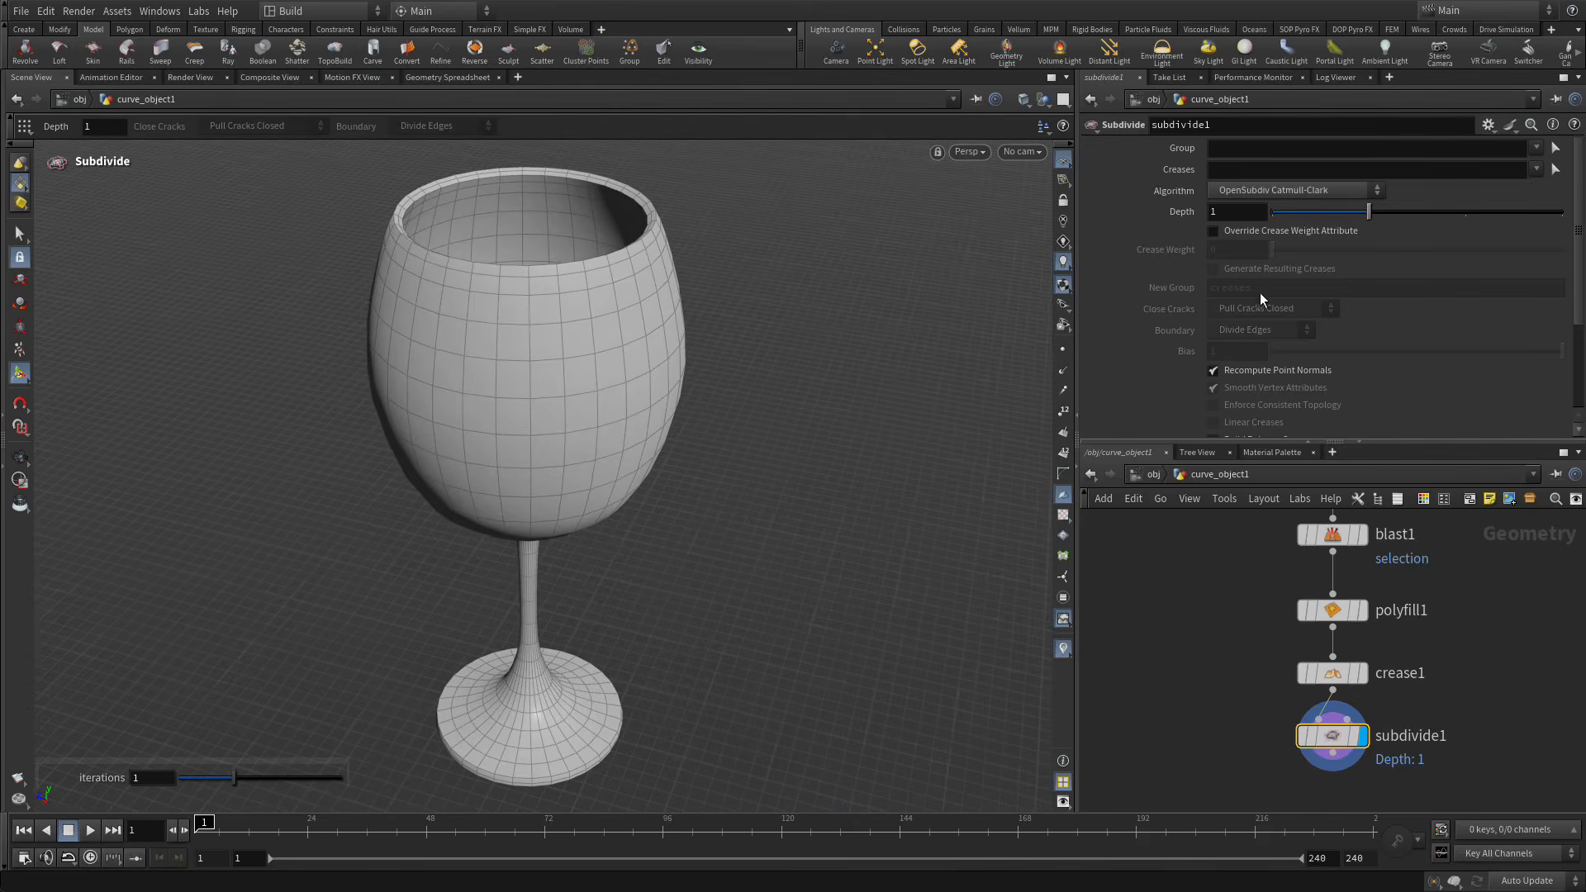
{"action": "left_click", "coordinate": [1213, 211]}
{"action": "type", "text": "2"}
{"action": "key", "text": "Return"}
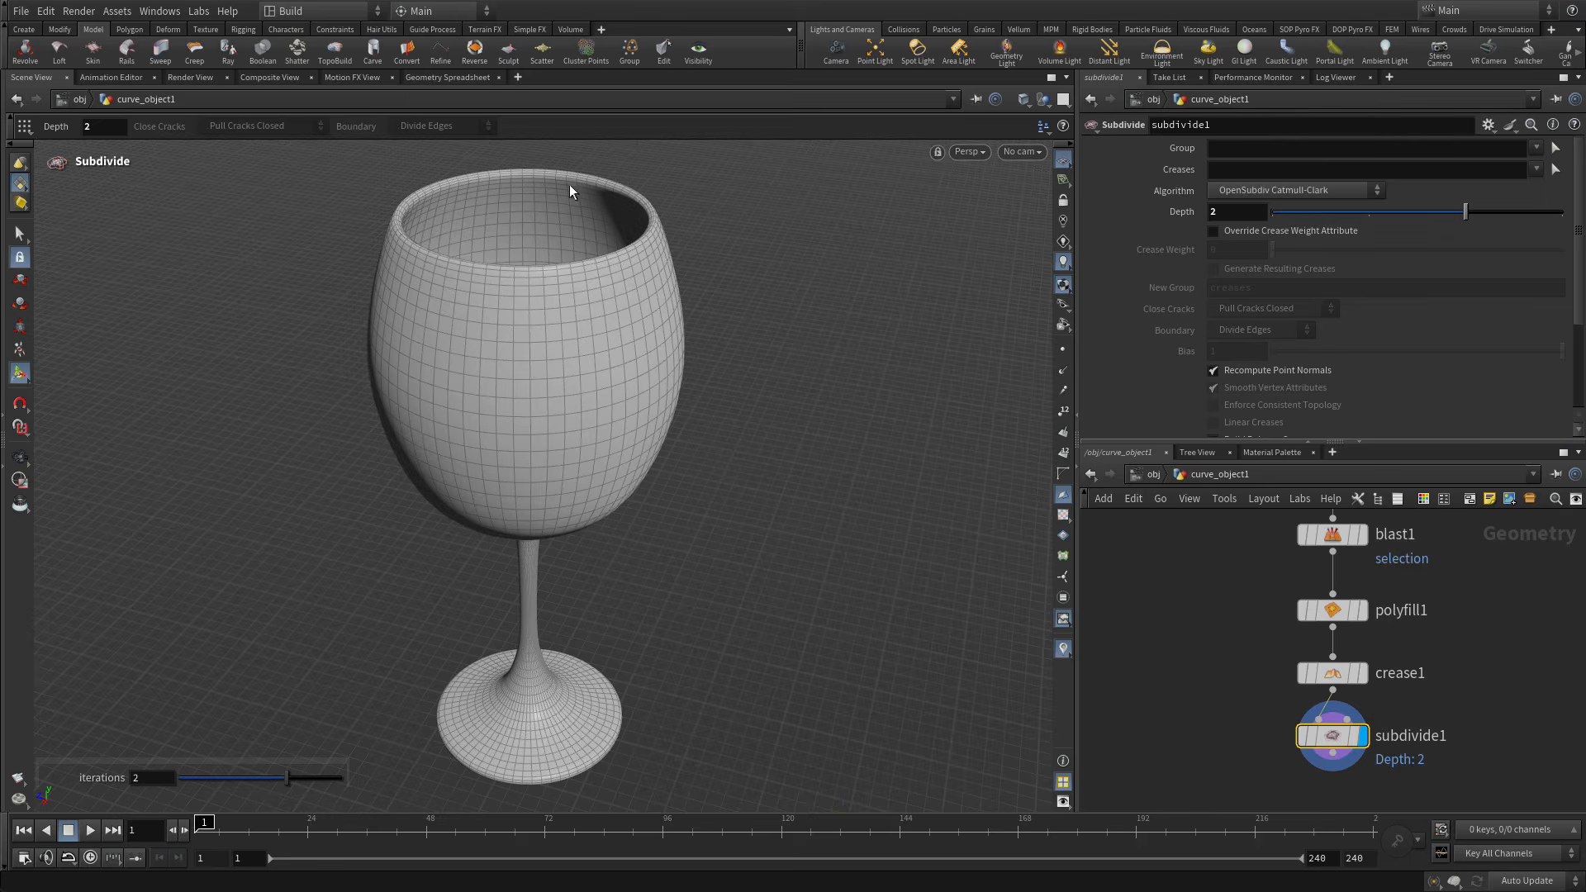
Try a weight of 10 on the existing crease node and settle on 0.8.
{"action": "left_click", "coordinate": [1333, 674]}
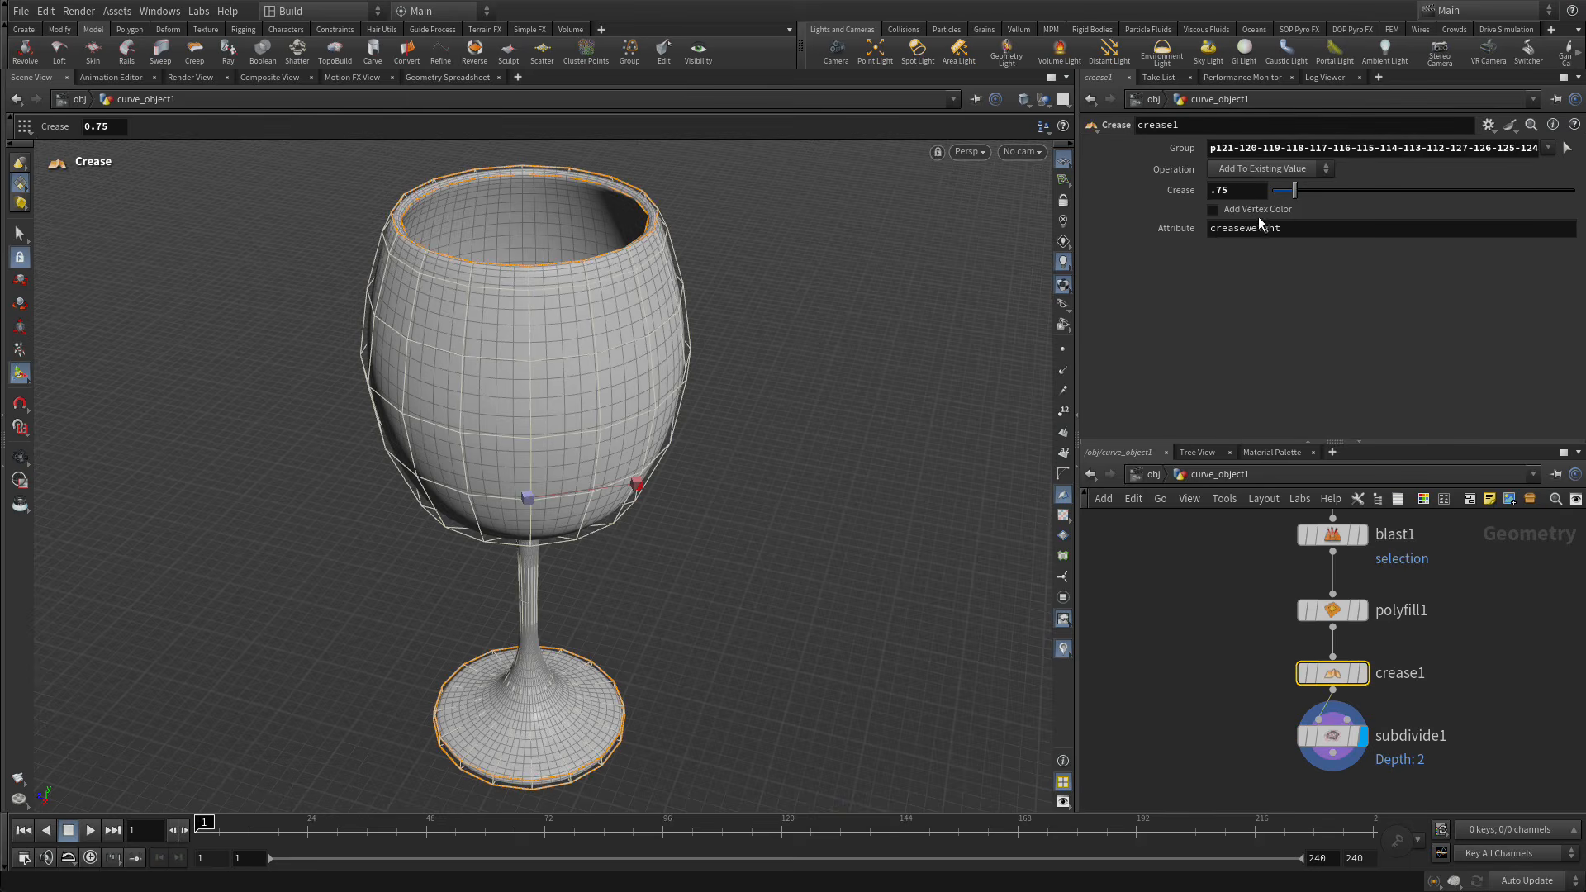
{"action": "left_click", "coordinate": [1208, 190]}
{"action": "type", "text": "10"}
{"action": "key", "text": "Return"}
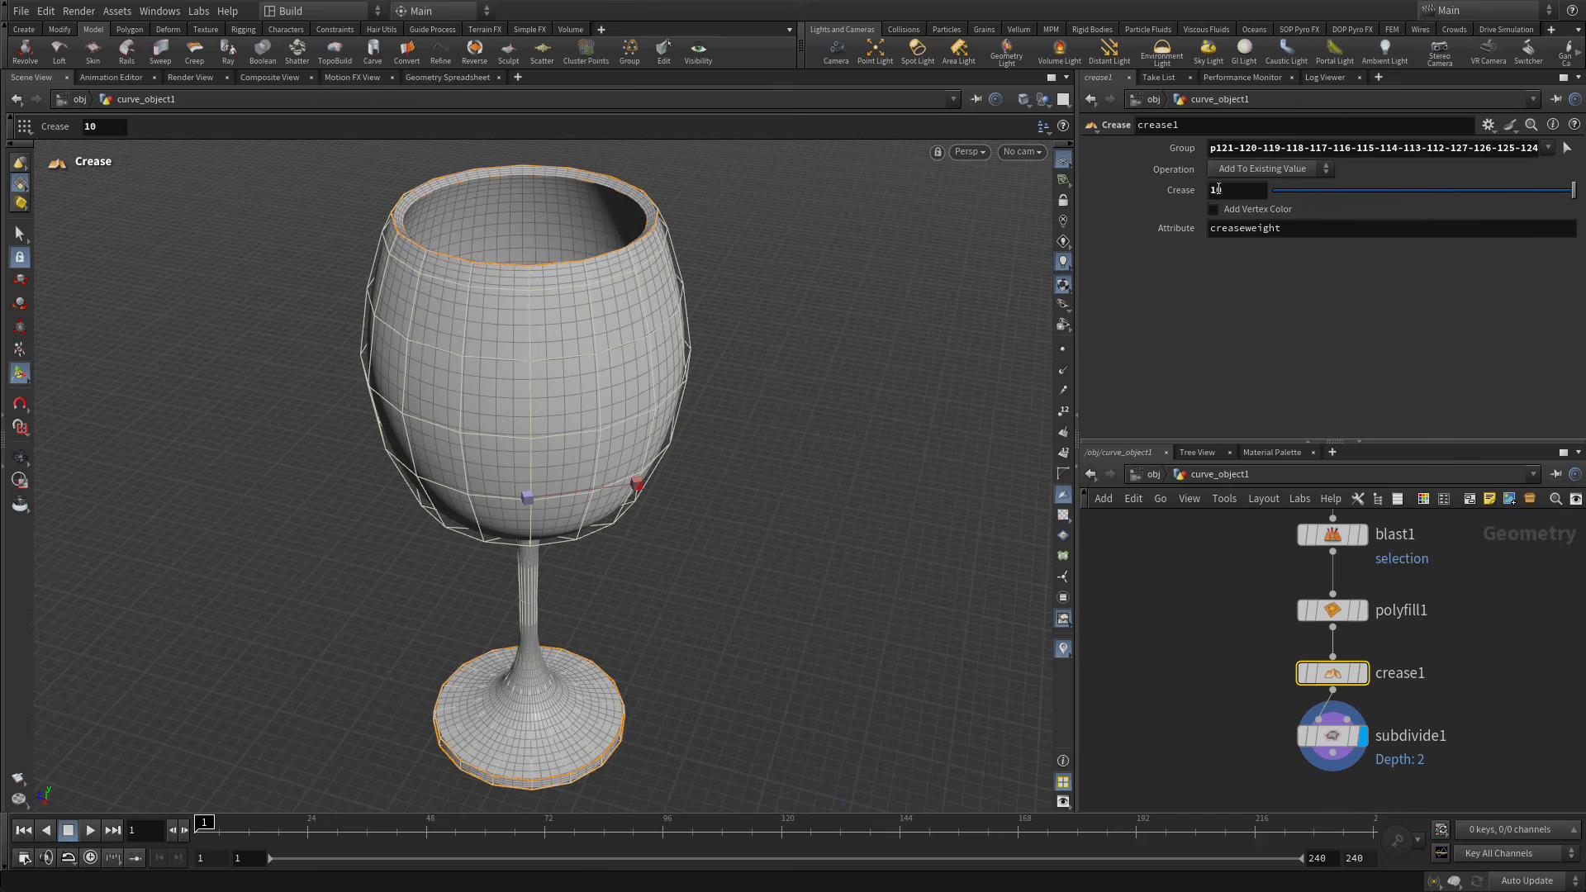
{"action": "left_click", "coordinate": [1219, 189]}
{"action": "type", "text": ".8=75"}
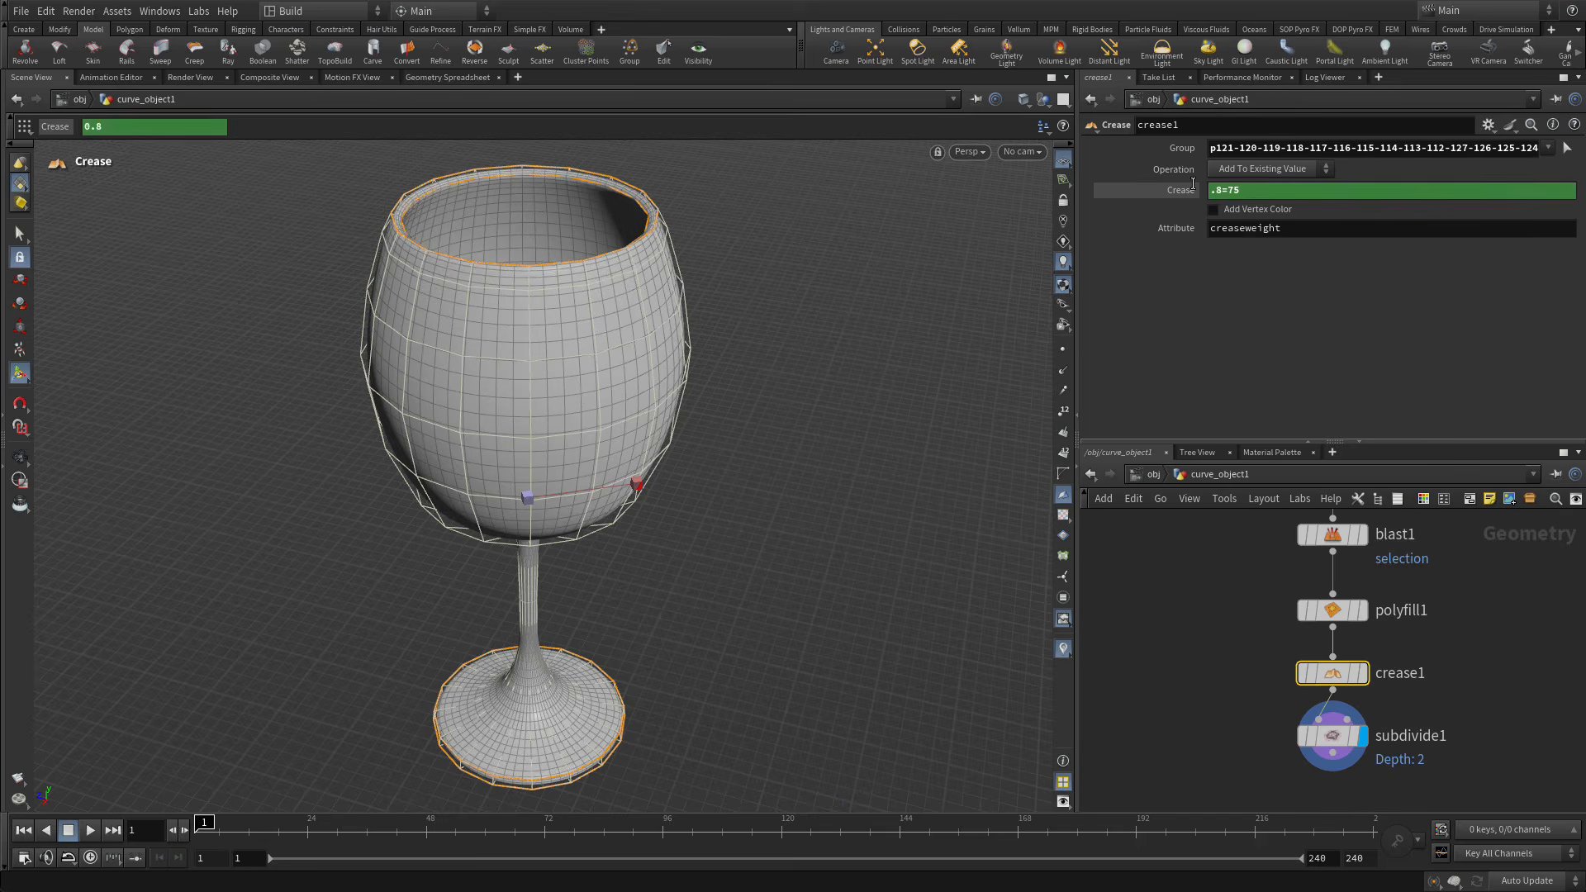
{"action": "key", "text": "Return"}
{"action": "left_click", "coordinate": [1217, 643]}
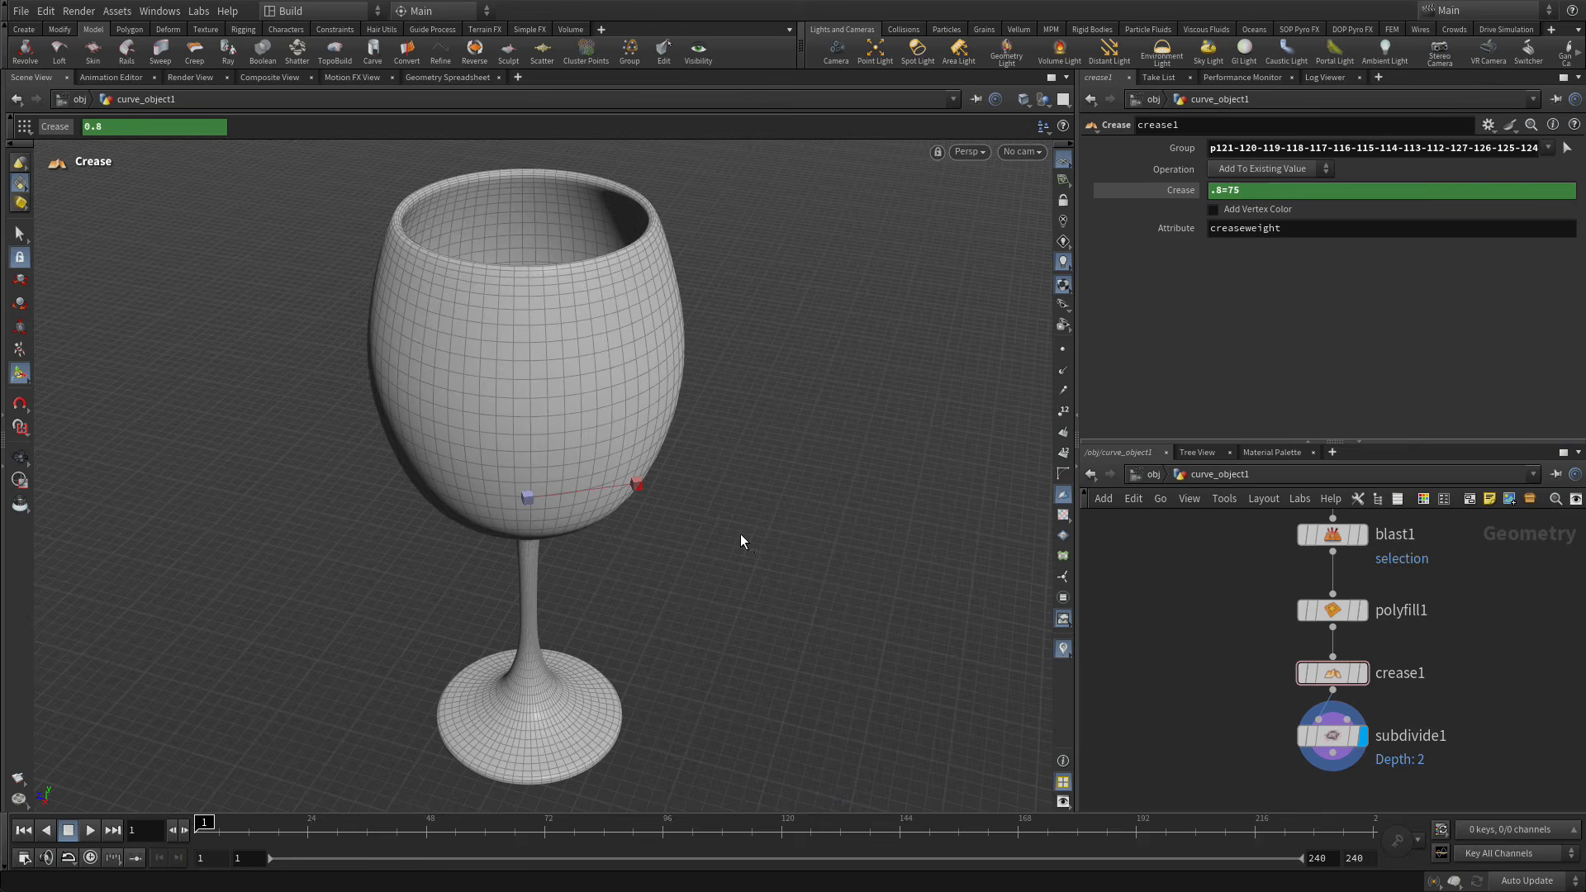
Add a Null node after the subdivide node and name it GLASS_OUT.
{"action": "middle_click_drag", "start_coordinate": [1256, 666], "coordinate": [1148, 592]}
{"action": "scroll", "coordinate": [1189, 702], "scroll_direction": "down", "scroll_amount": 2}
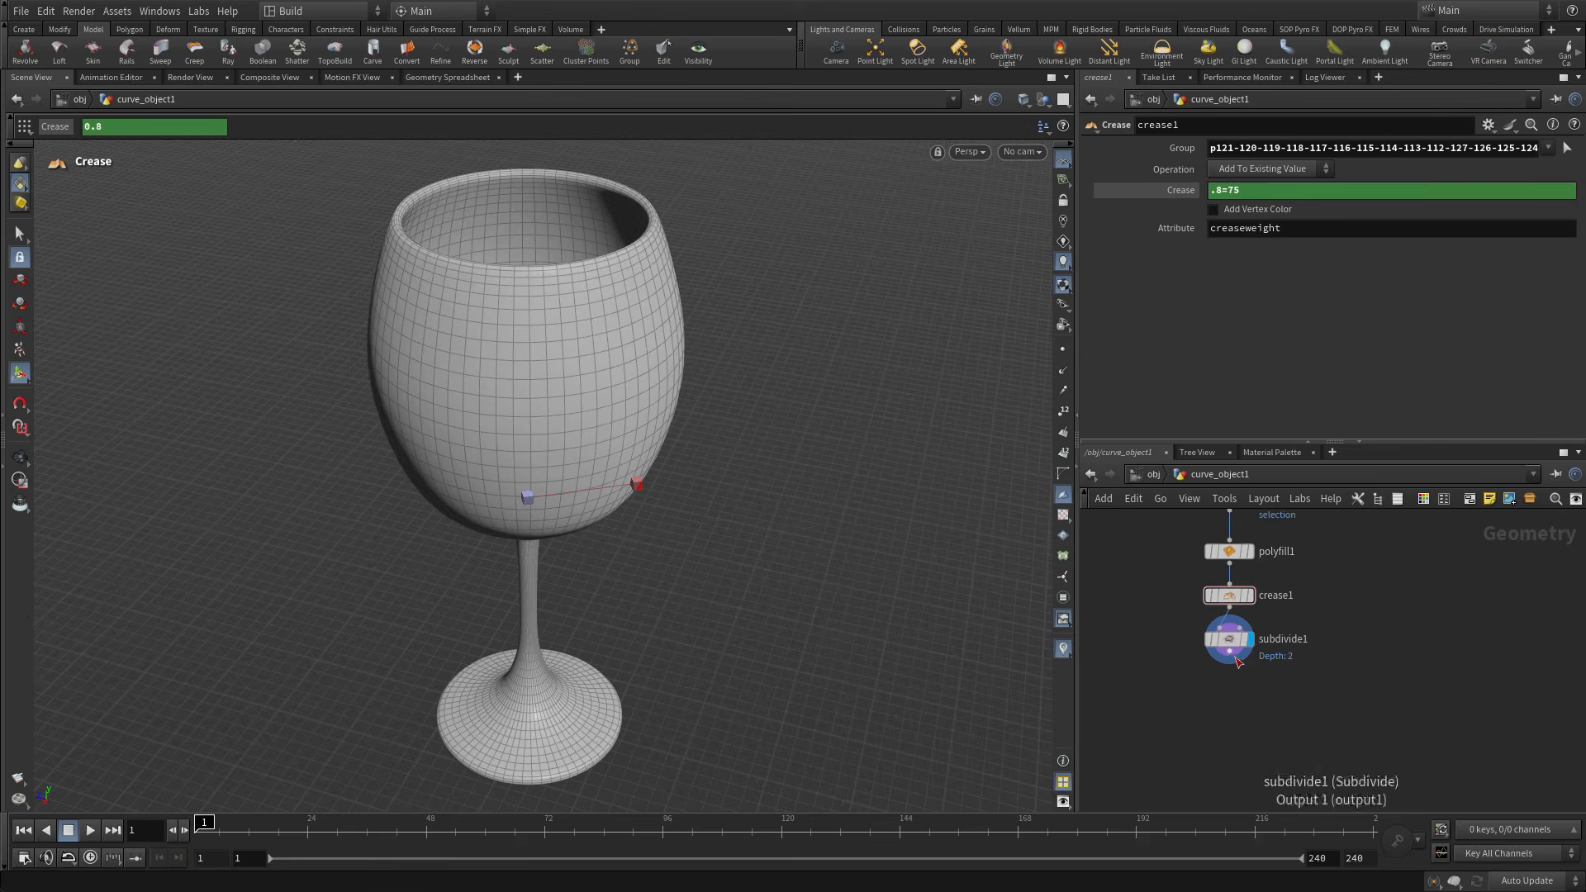
{"action": "key", "text": "Tab"}
{"action": "type", "text": "null"}
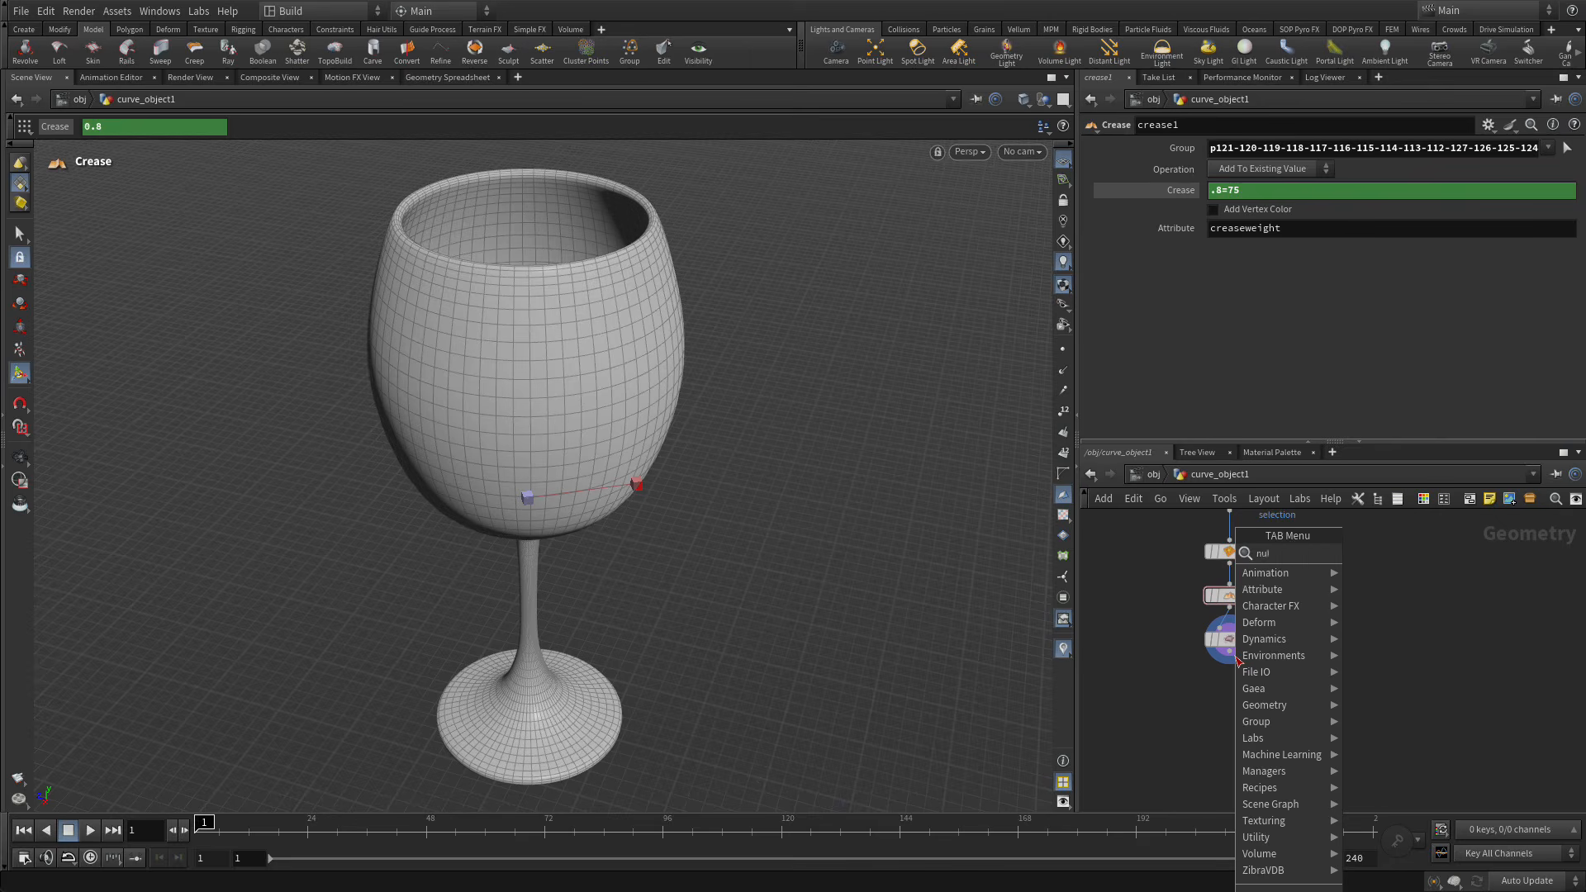
{"action": "key", "text": "Return"}
{"action": "left_click", "coordinate": [1231, 710]}
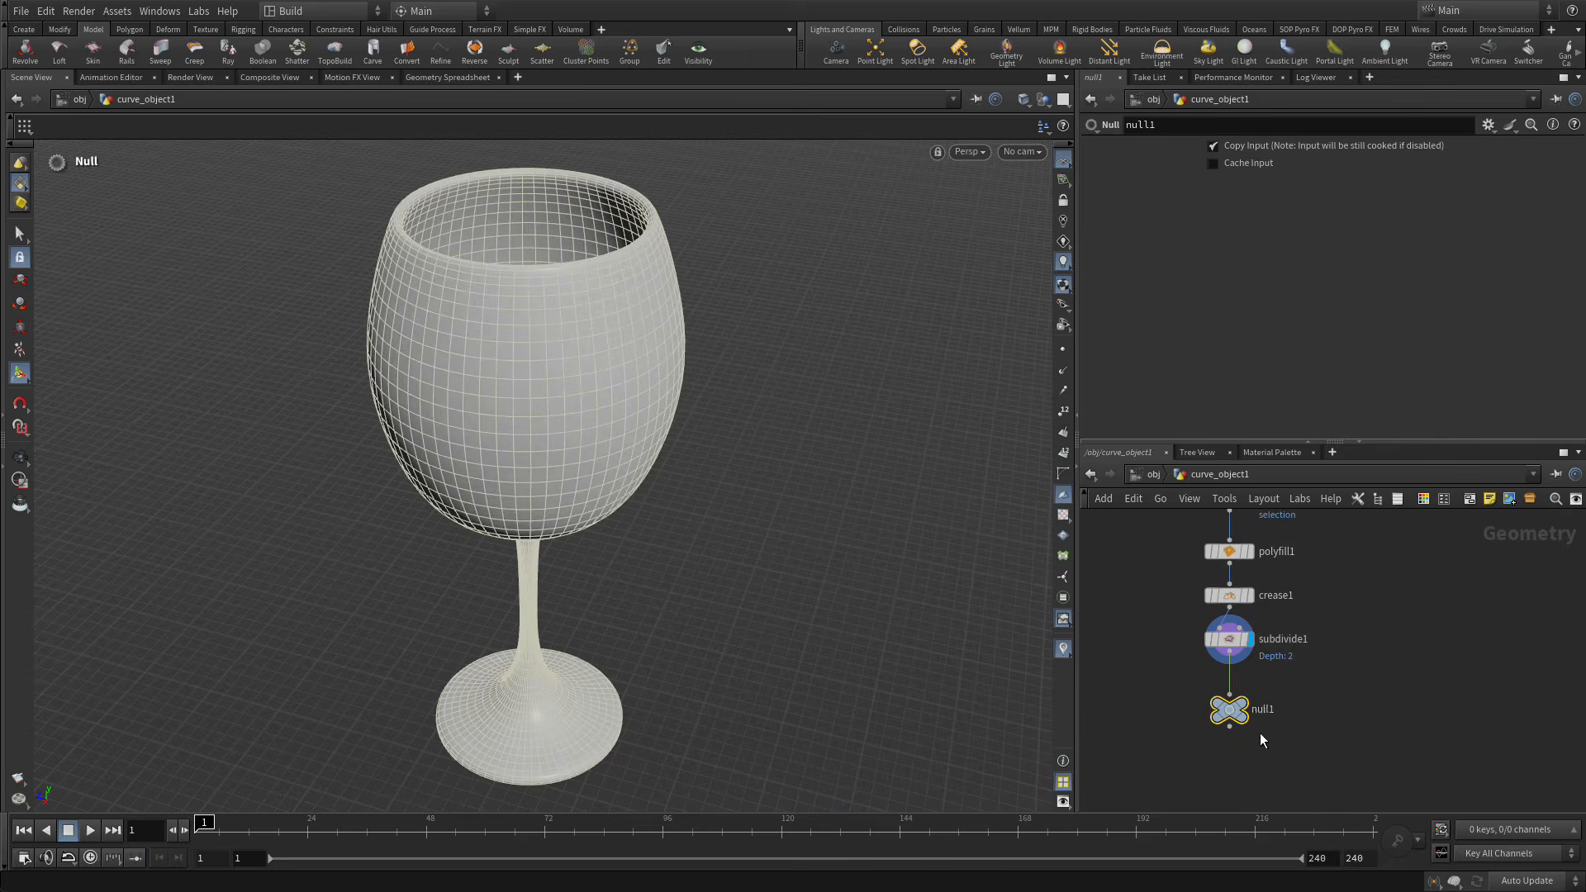
{"action": "double_click", "coordinate": [1268, 710]}
{"action": "type", "text": "GLASS_OUT"}
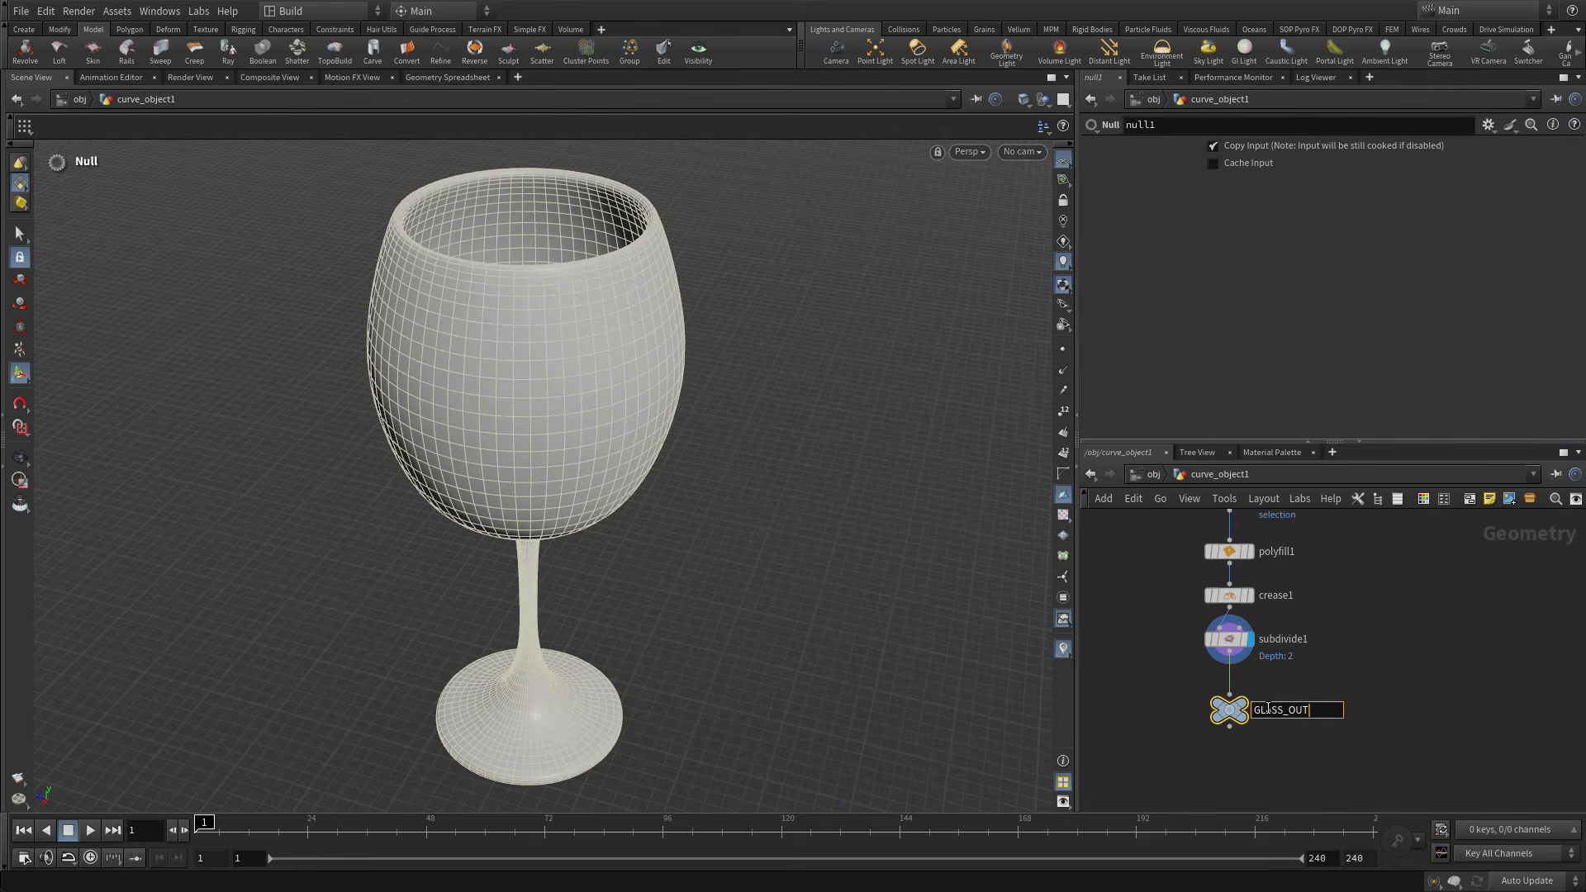
{"action": "key", "text": "Return"}
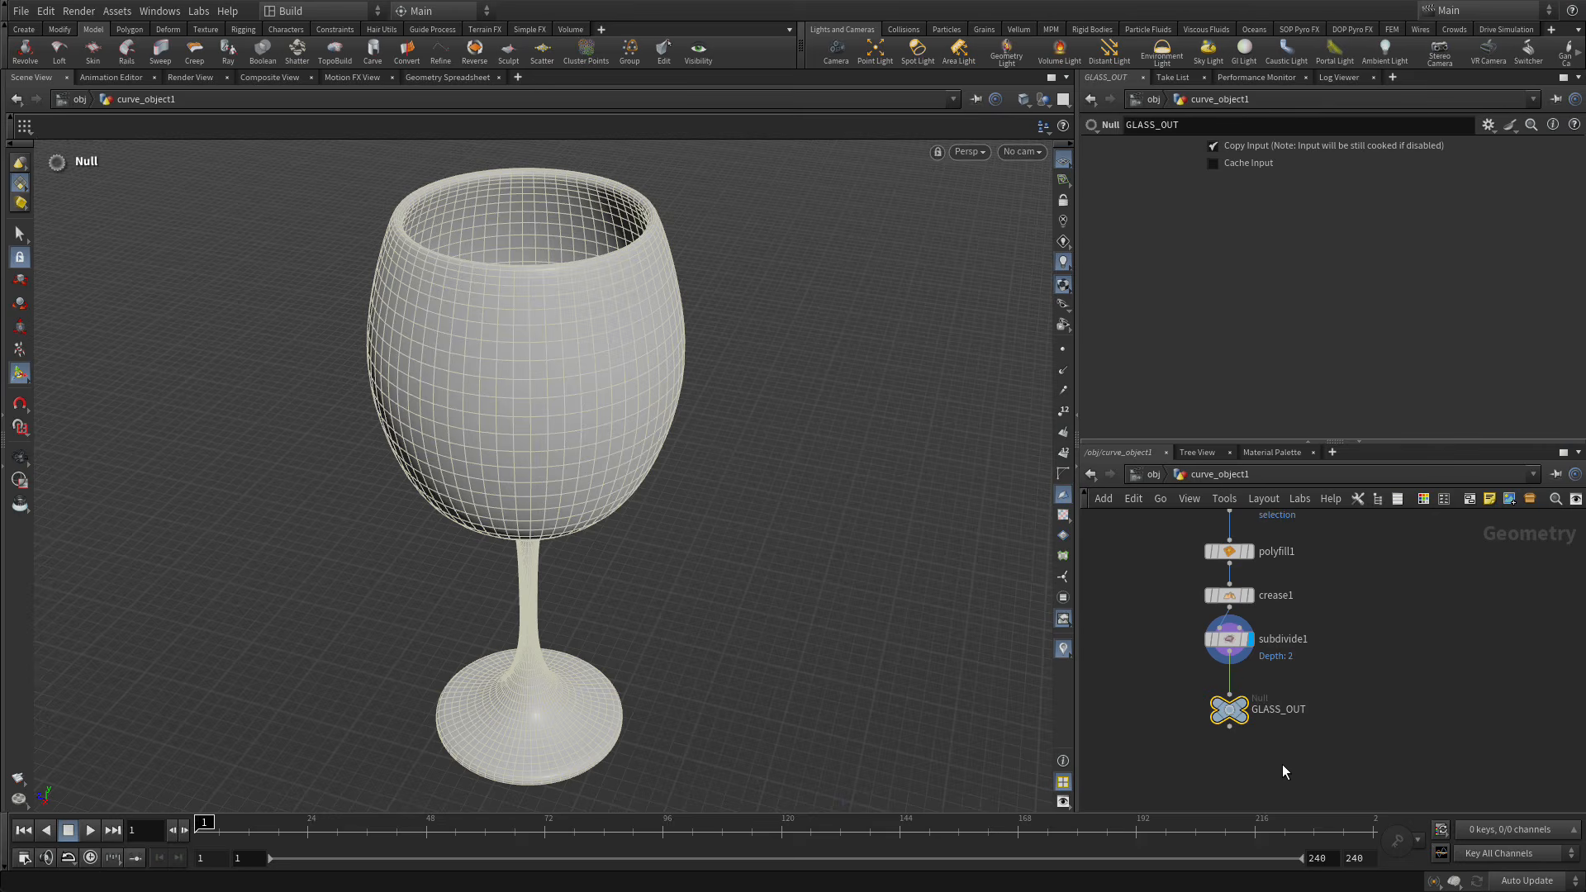
Go up to the object level and rename curve_object1 as wineglass.
{"action": "left_click", "coordinate": [1154, 481]}
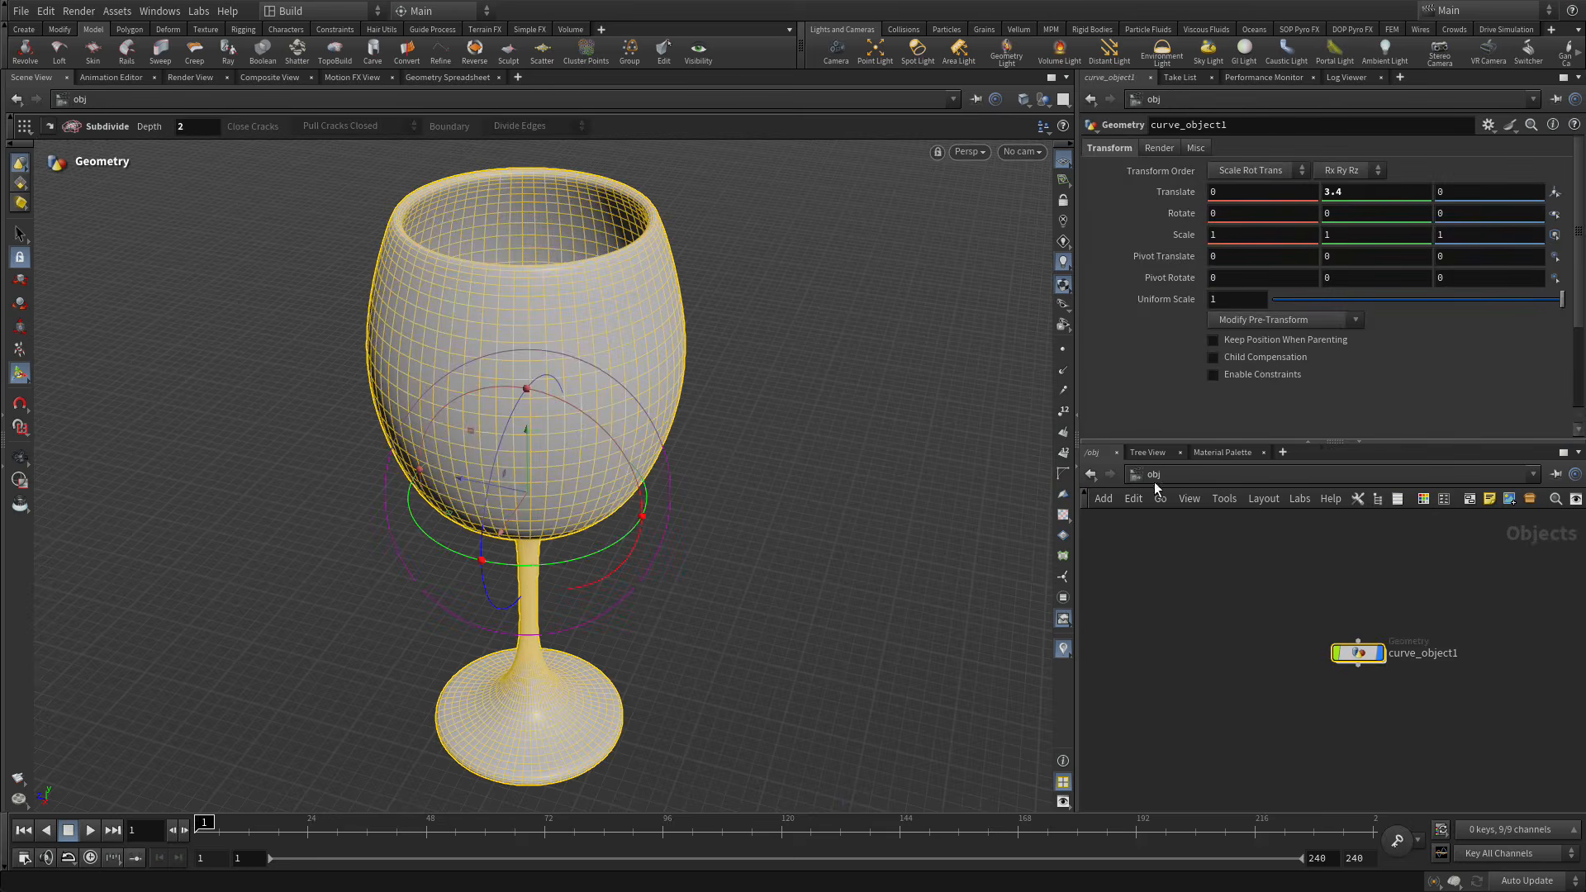
{"action": "double_click", "coordinate": [1411, 652]}
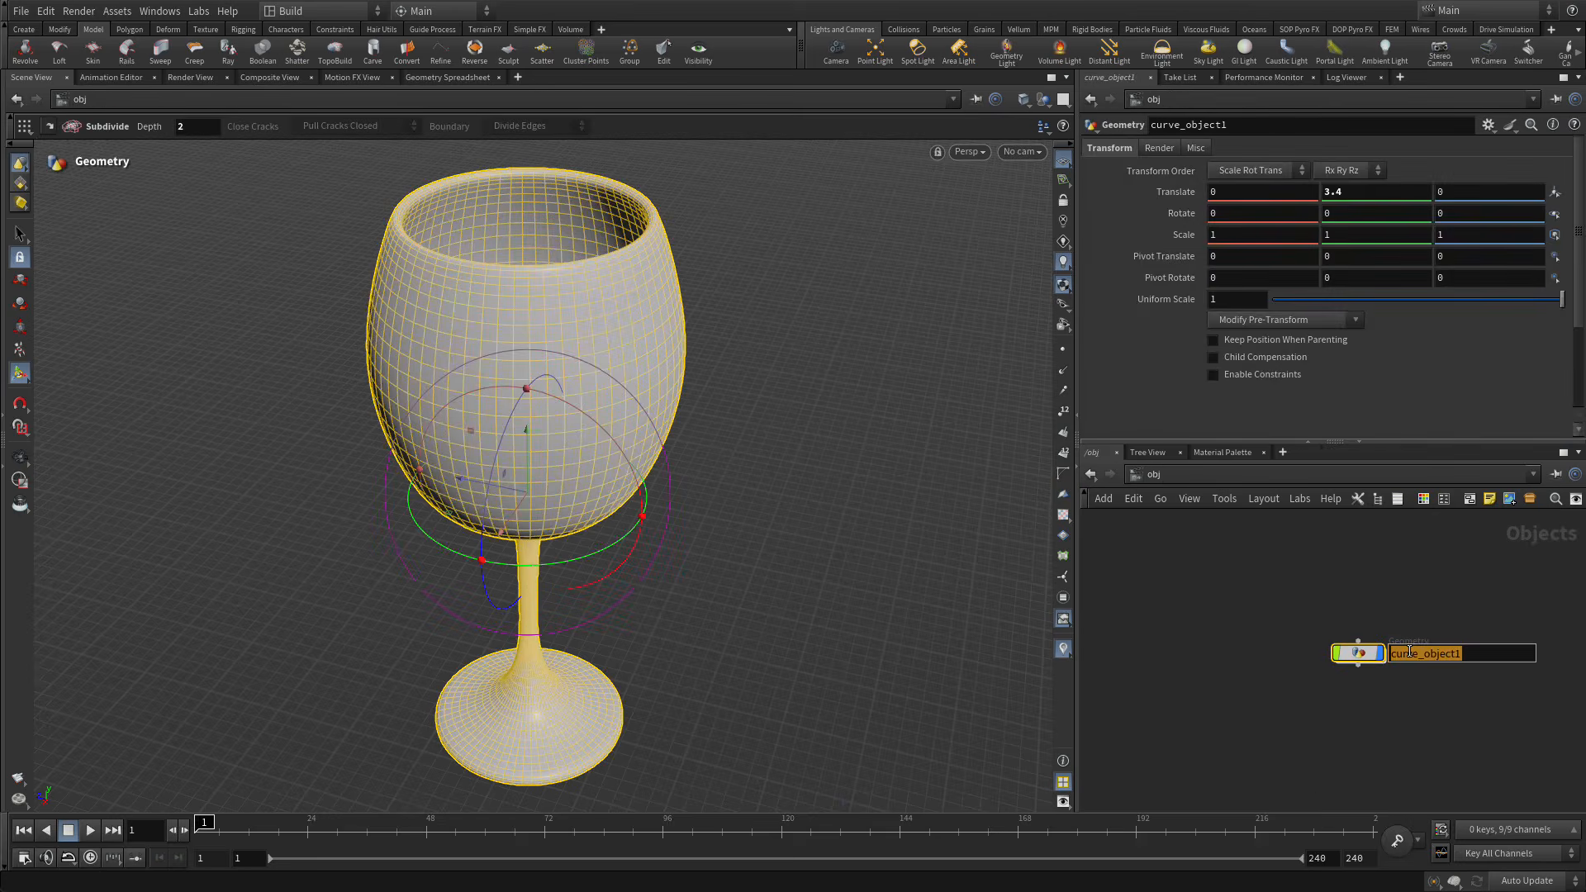
{"action": "type", "text": "wineglass"}
{"action": "key", "text": "Return"}
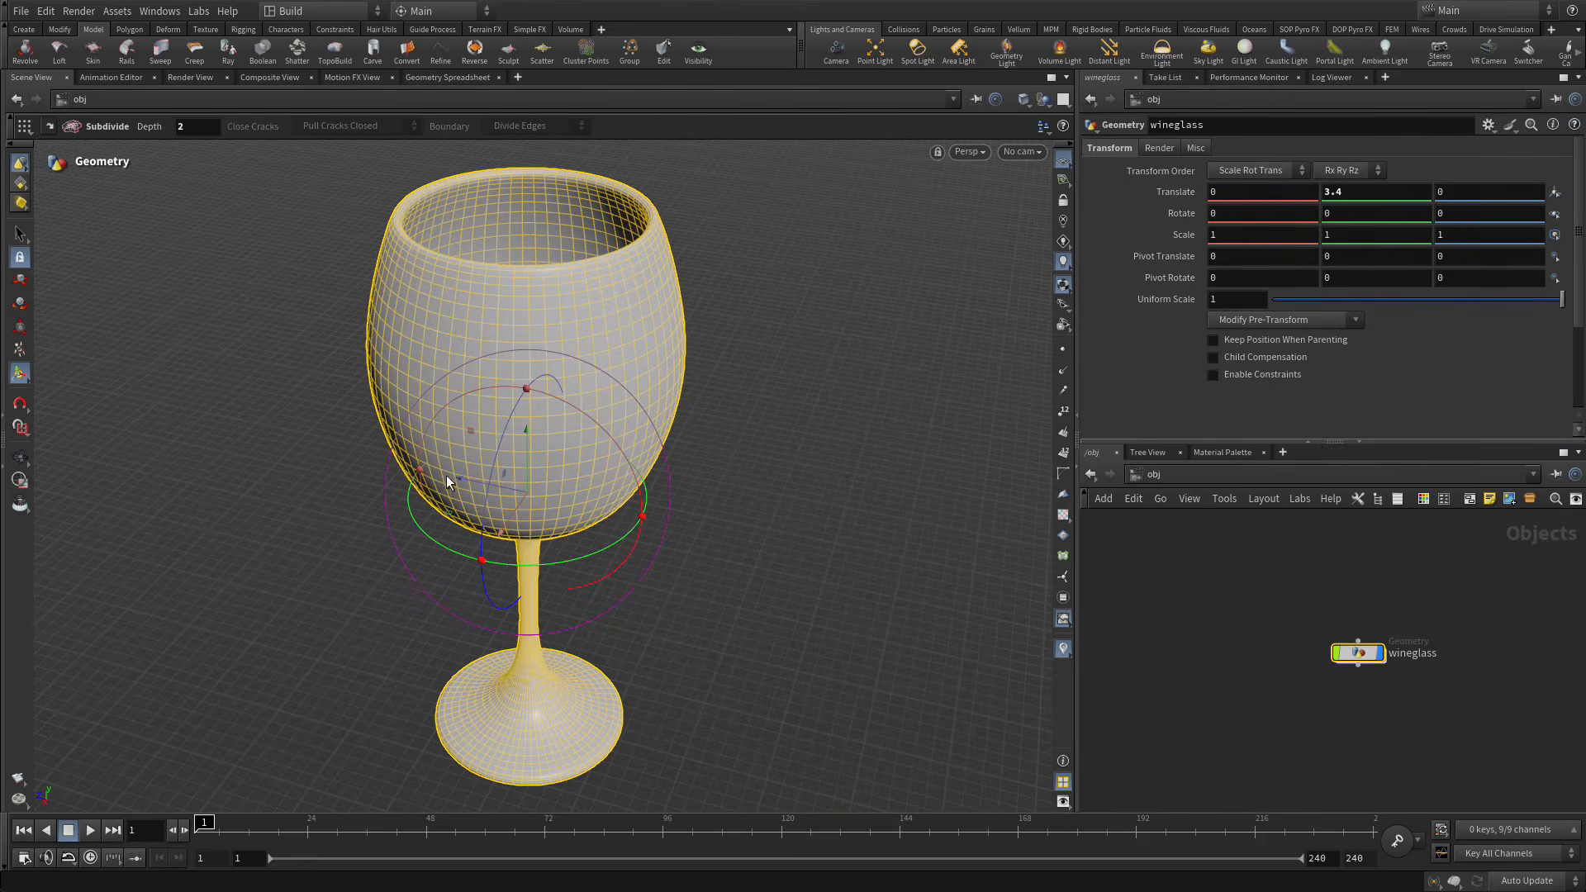
Select the wineglass object and extract its geometry into a separate object.
{"action": "key", "text": "s"}
{"action": "left_click", "coordinate": [150, 429]}
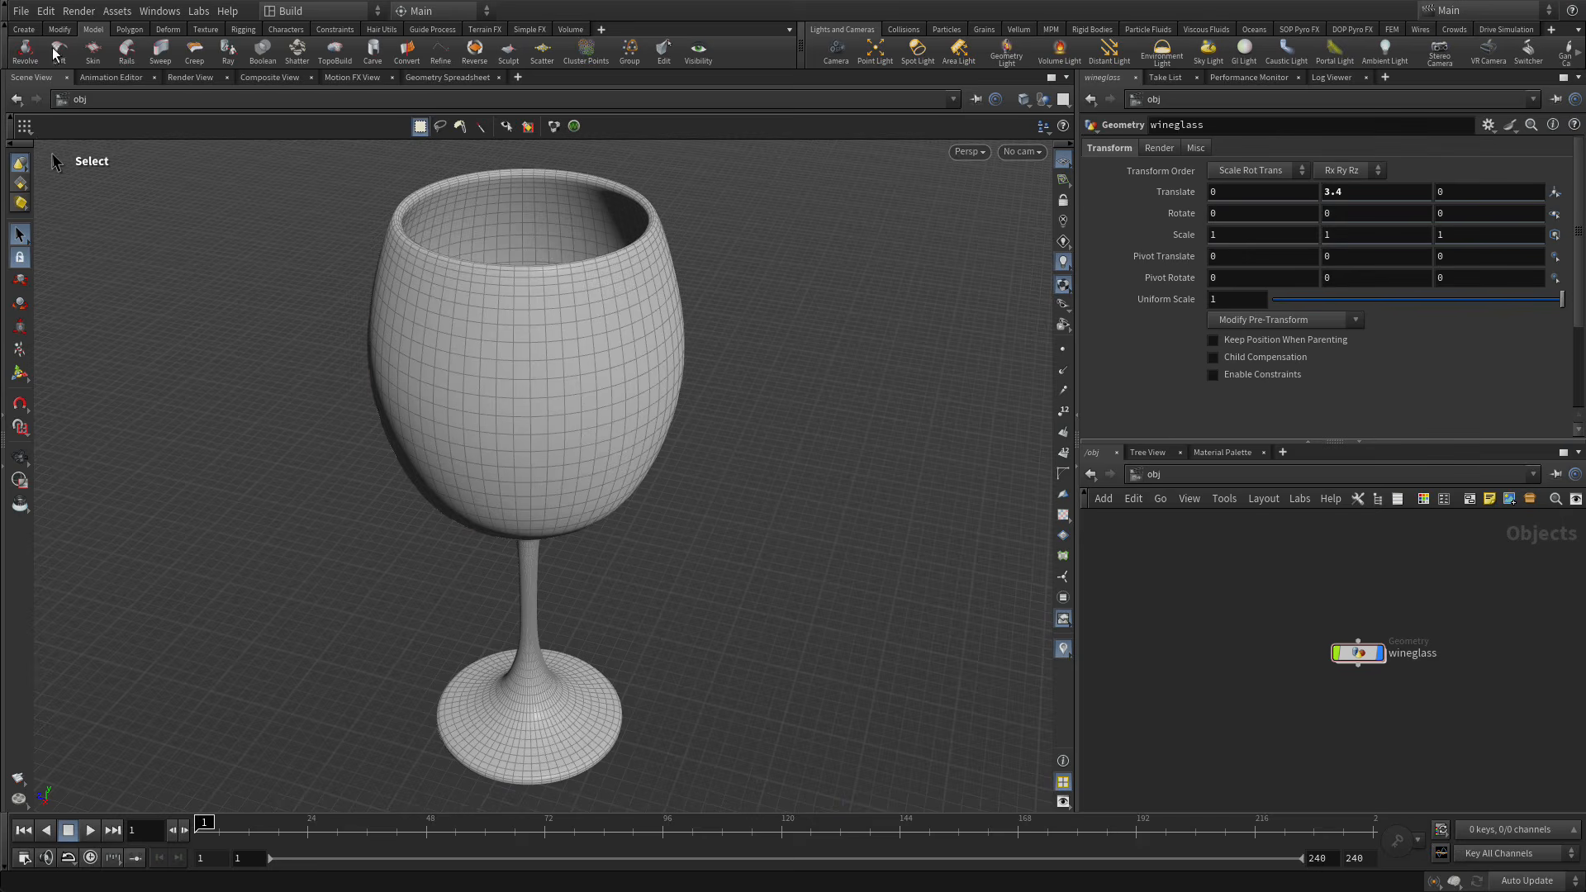
{"action": "left_click", "coordinate": [577, 357]}
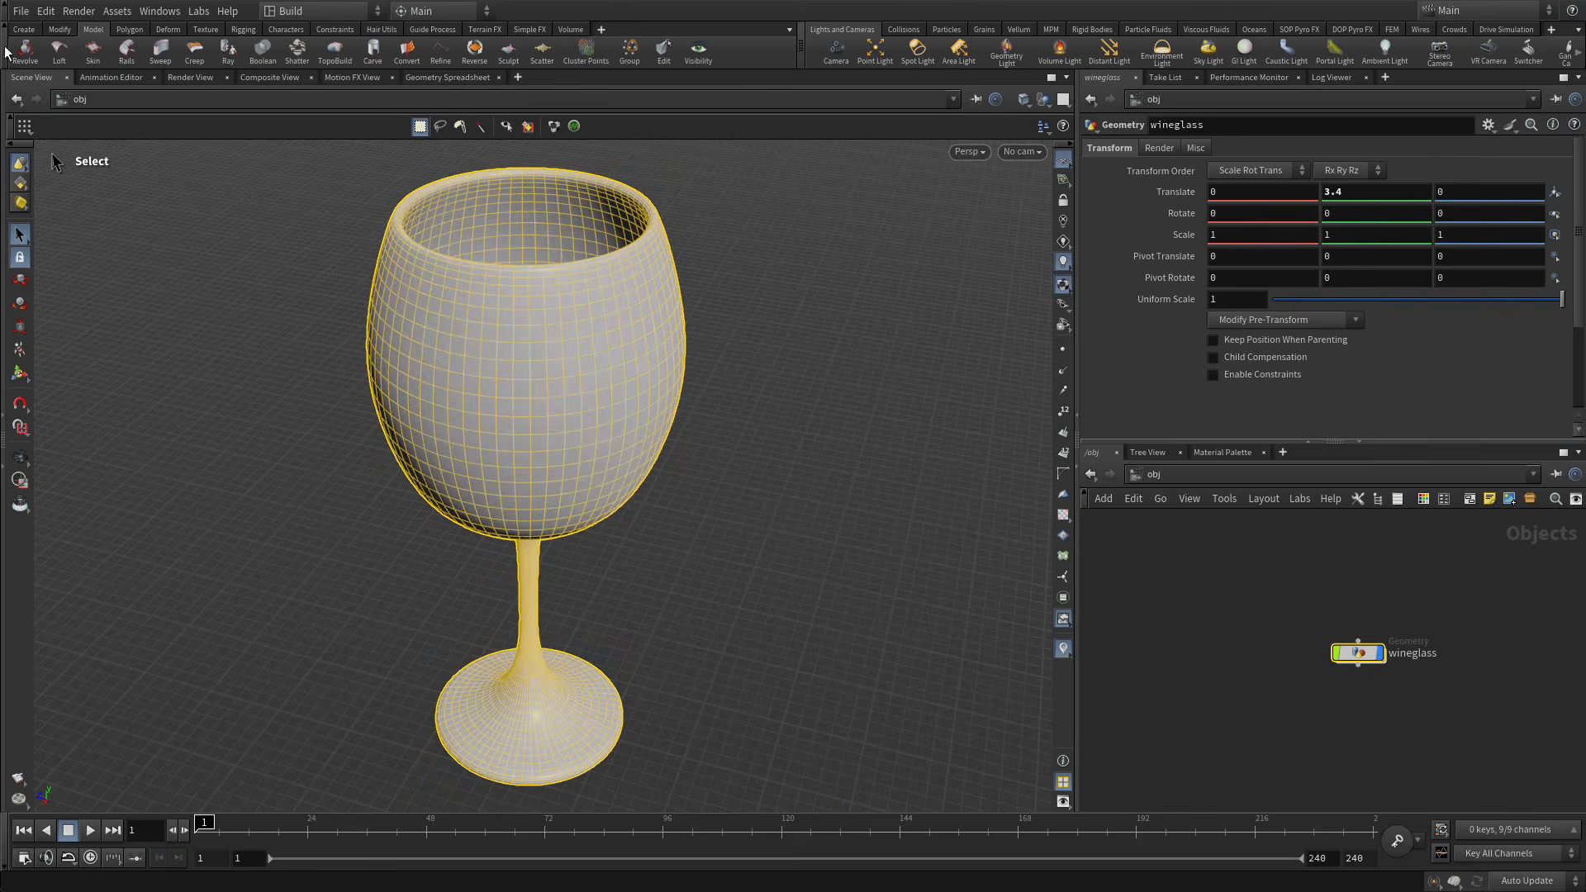
{"action": "left_click", "coordinate": [59, 30]}
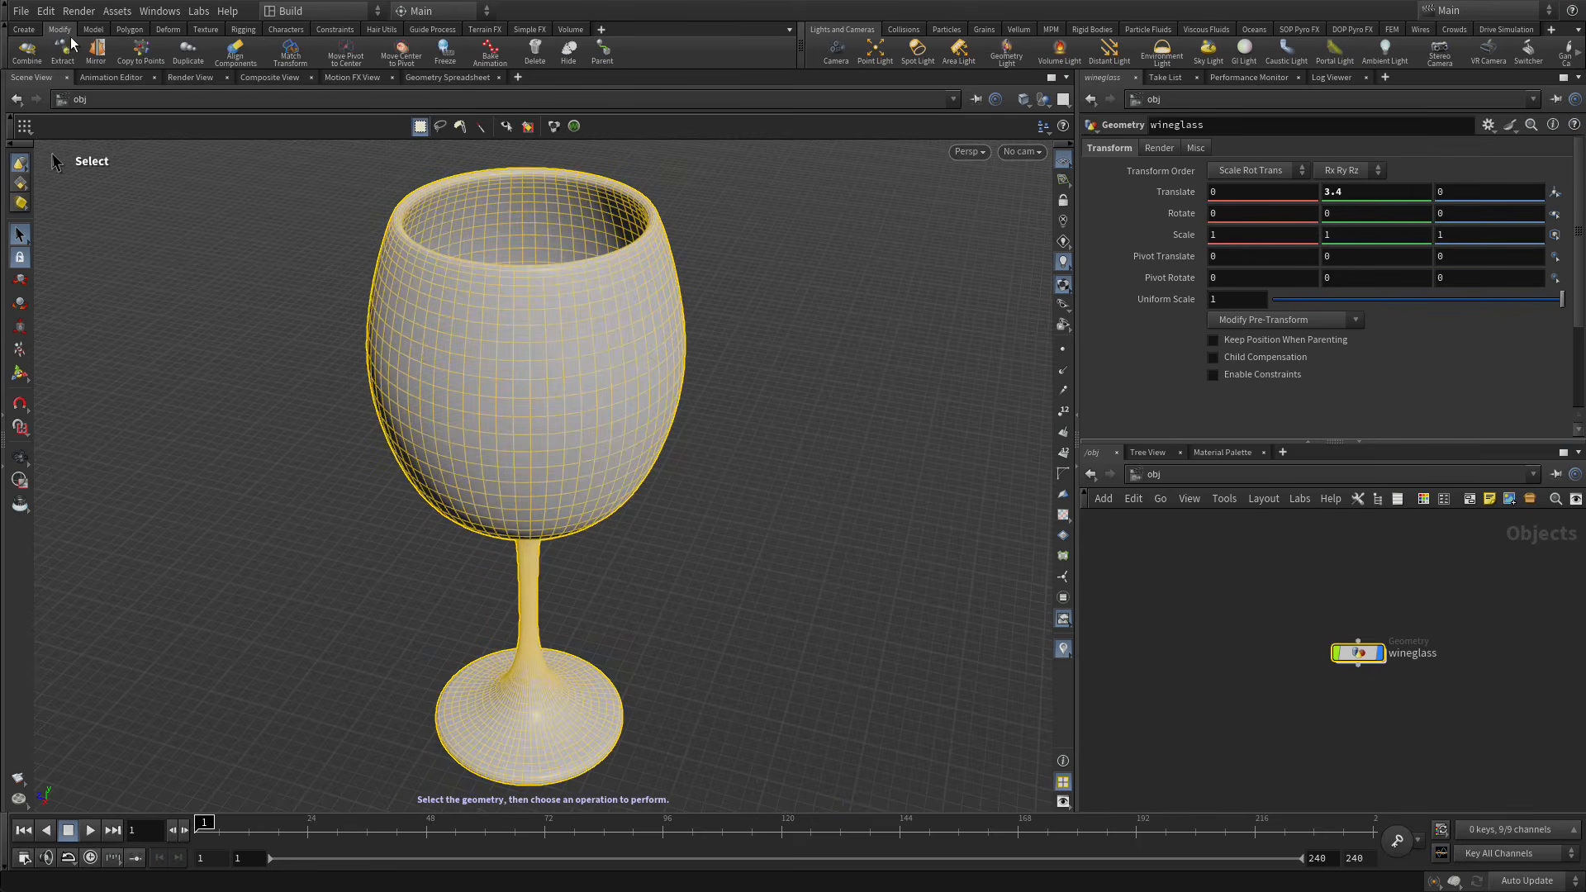
{"action": "left_click", "coordinate": [65, 48]}
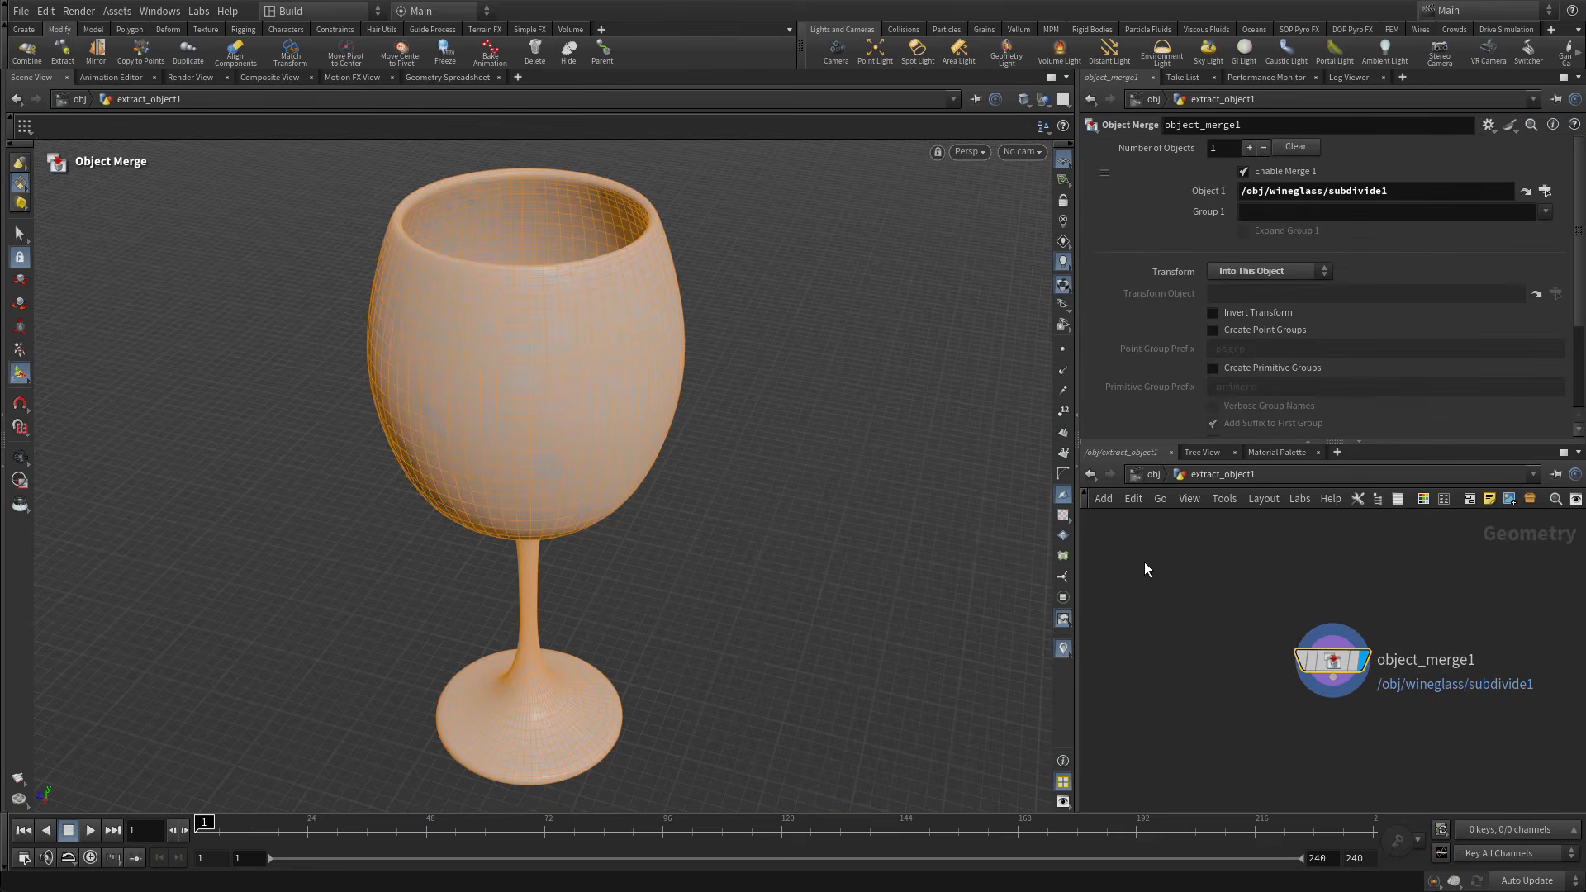
Compare the original and extracted glasses by toggling the original's display off and on, and reopen the extracted object's network.
{"action": "left_click", "coordinate": [1146, 476]}
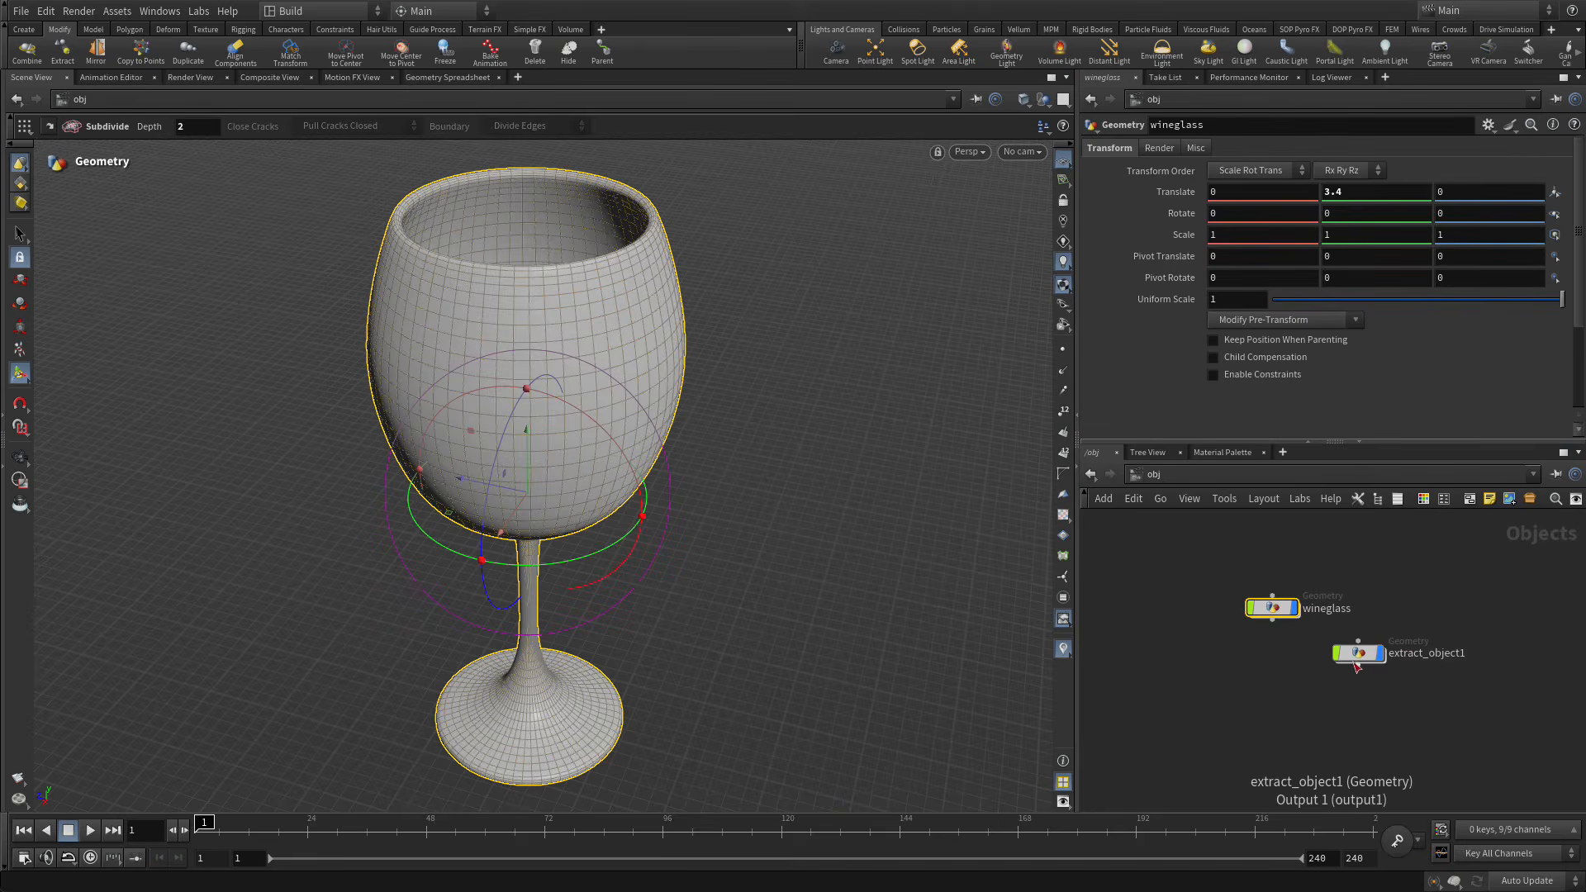
{"action": "left_click", "coordinate": [1295, 609]}
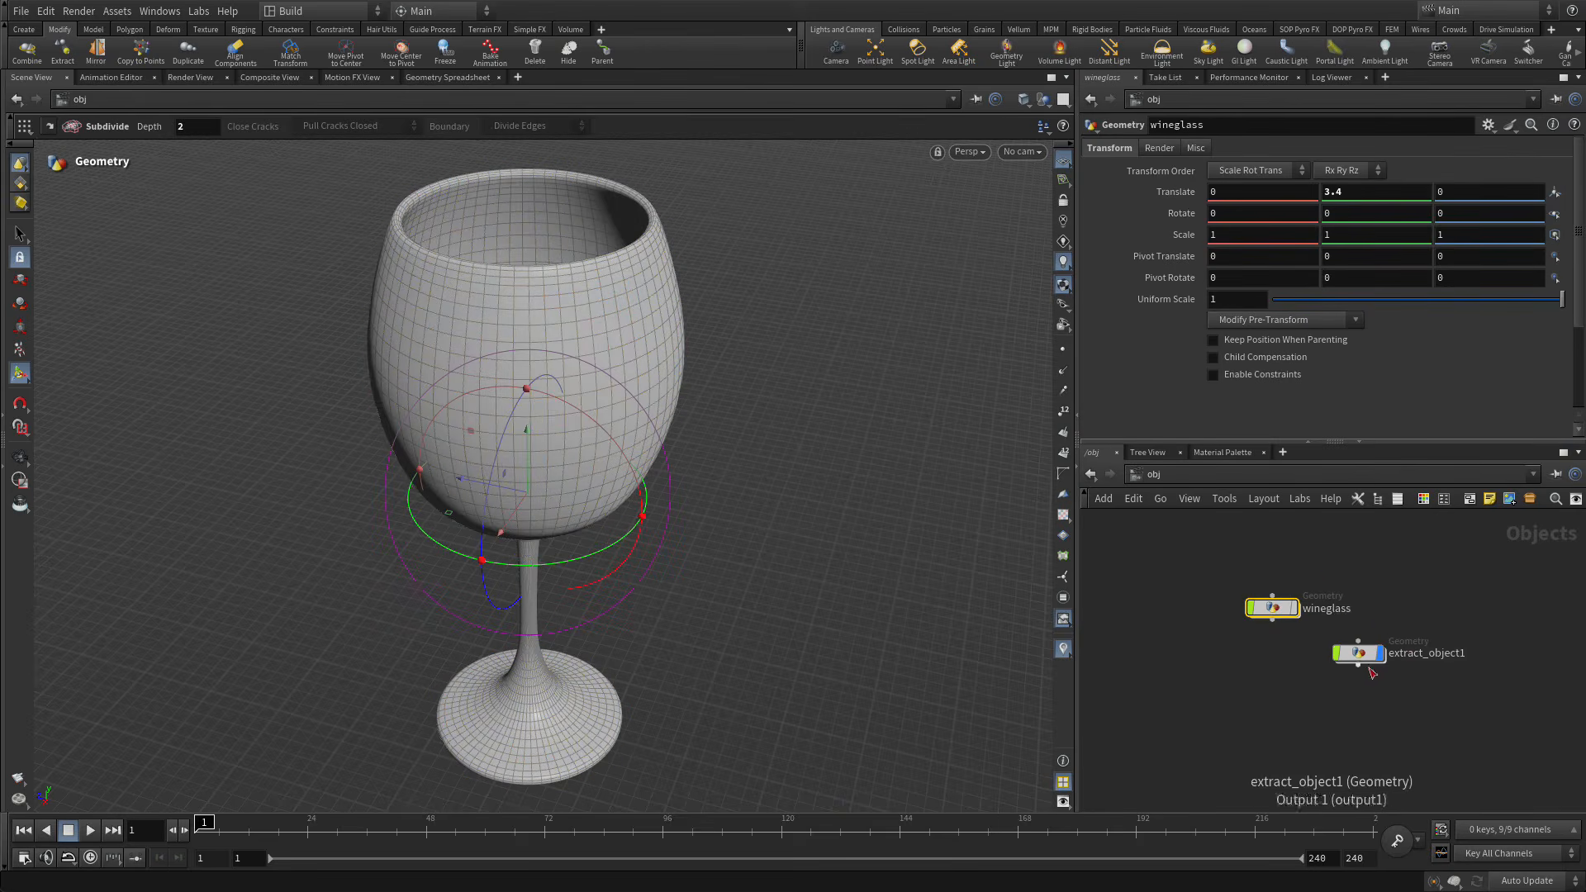
{"action": "left_click", "coordinate": [1294, 610]}
{"action": "double_click", "coordinate": [1358, 653]}
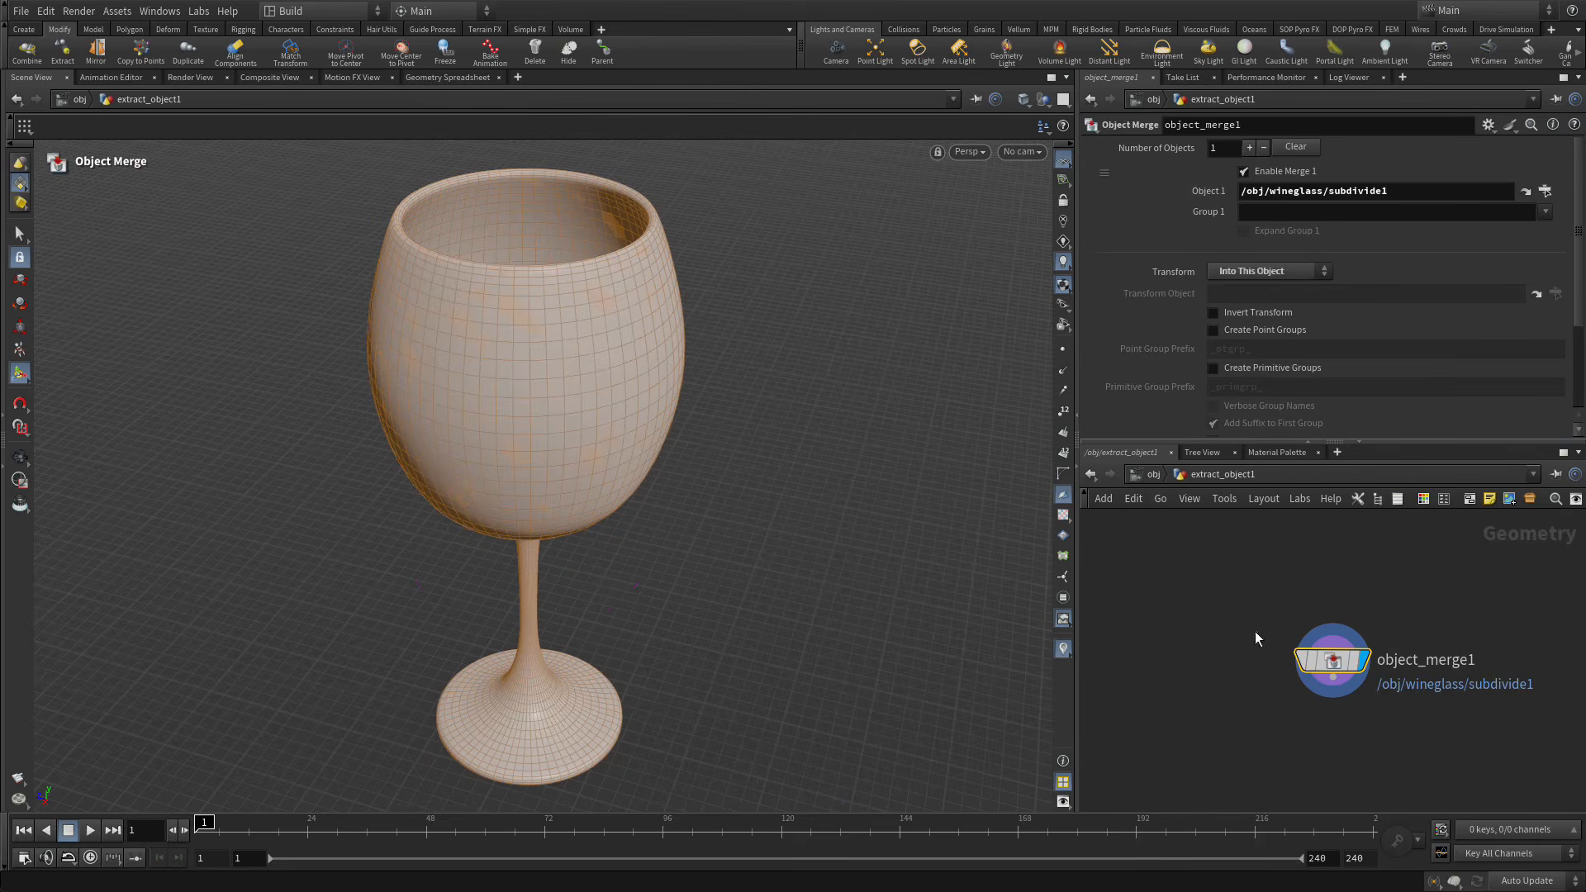
Select the faces of the extracted glass's rim and upper bowl in the front view and delete them.
{"action": "key", "text": "Escape"}
{"action": "mouse_move", "coordinate": [697, 532]}
{"action": "left_mouse_down"}
{"action": "mouse_move", "coordinate": [683, 432]}
{"action": "mouse_move", "coordinate": [705, 504]}
{"action": "left_mouse_up"}
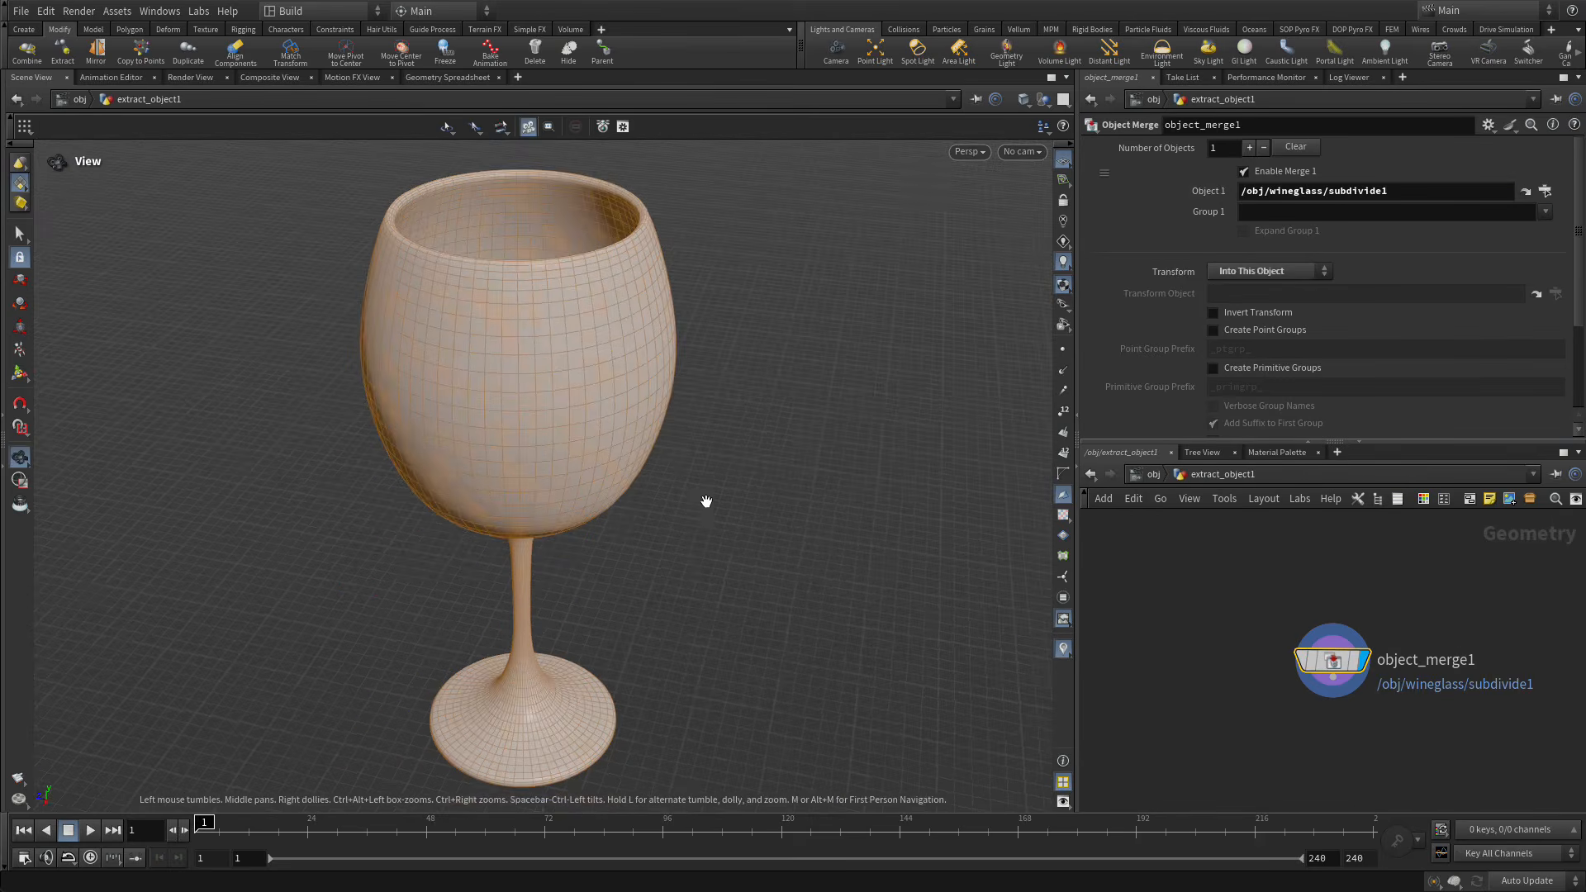
{"action": "key", "text": "space+b"}
{"action": "right_click_drag", "start_coordinate": [517, 531], "coordinate": [474, 520]}
{"action": "middle_click_drag", "start_coordinate": [474, 521], "coordinate": [535, 610]}
{"action": "key", "text": "Return"}
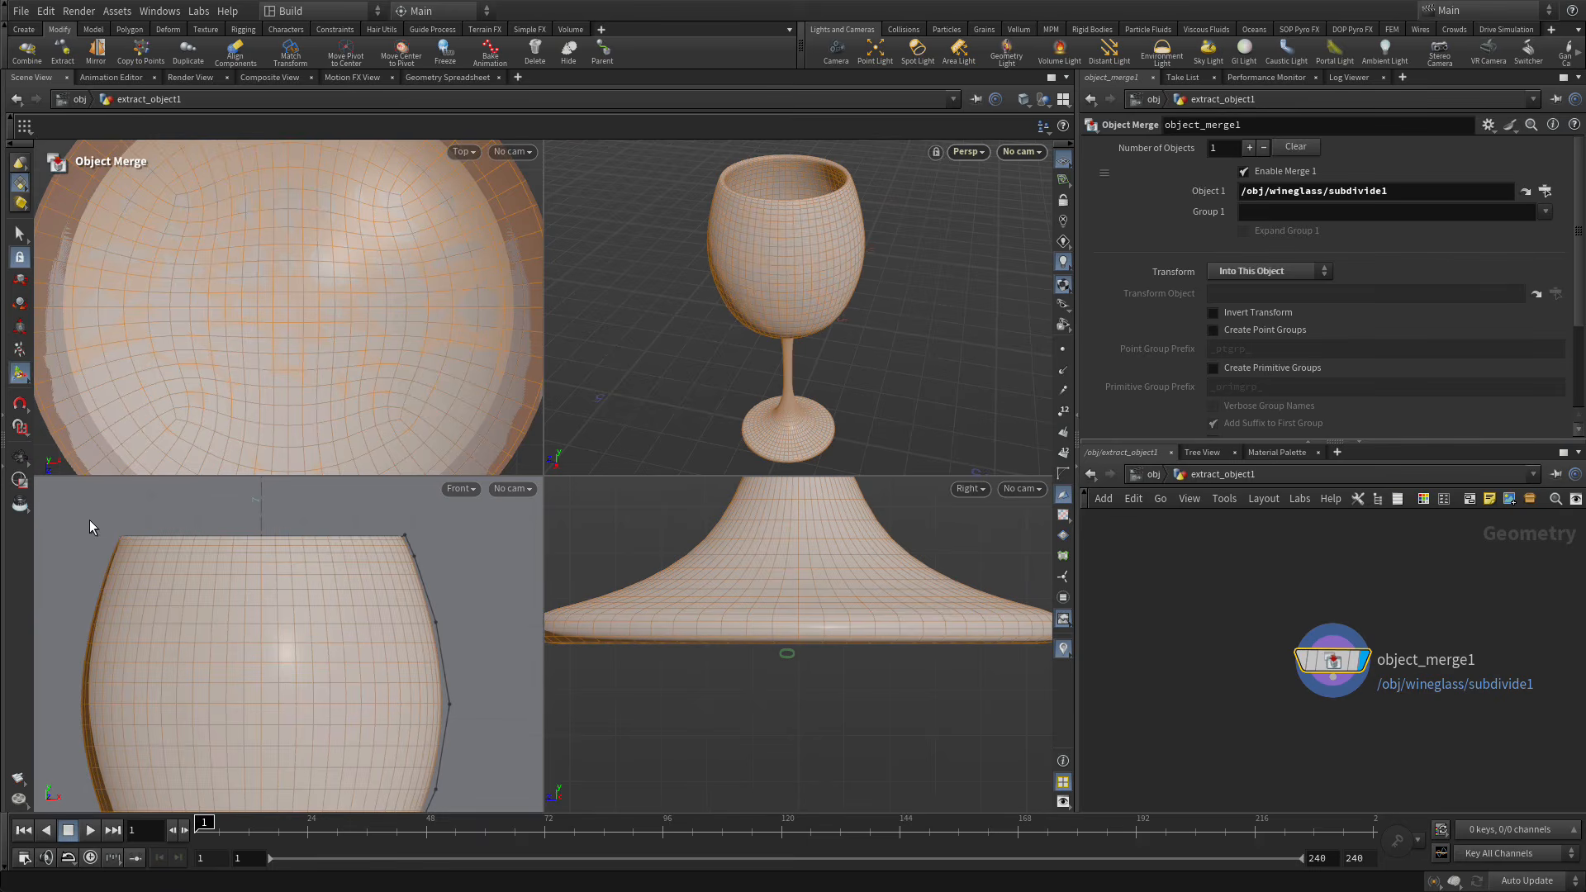
{"action": "key", "text": "s"}
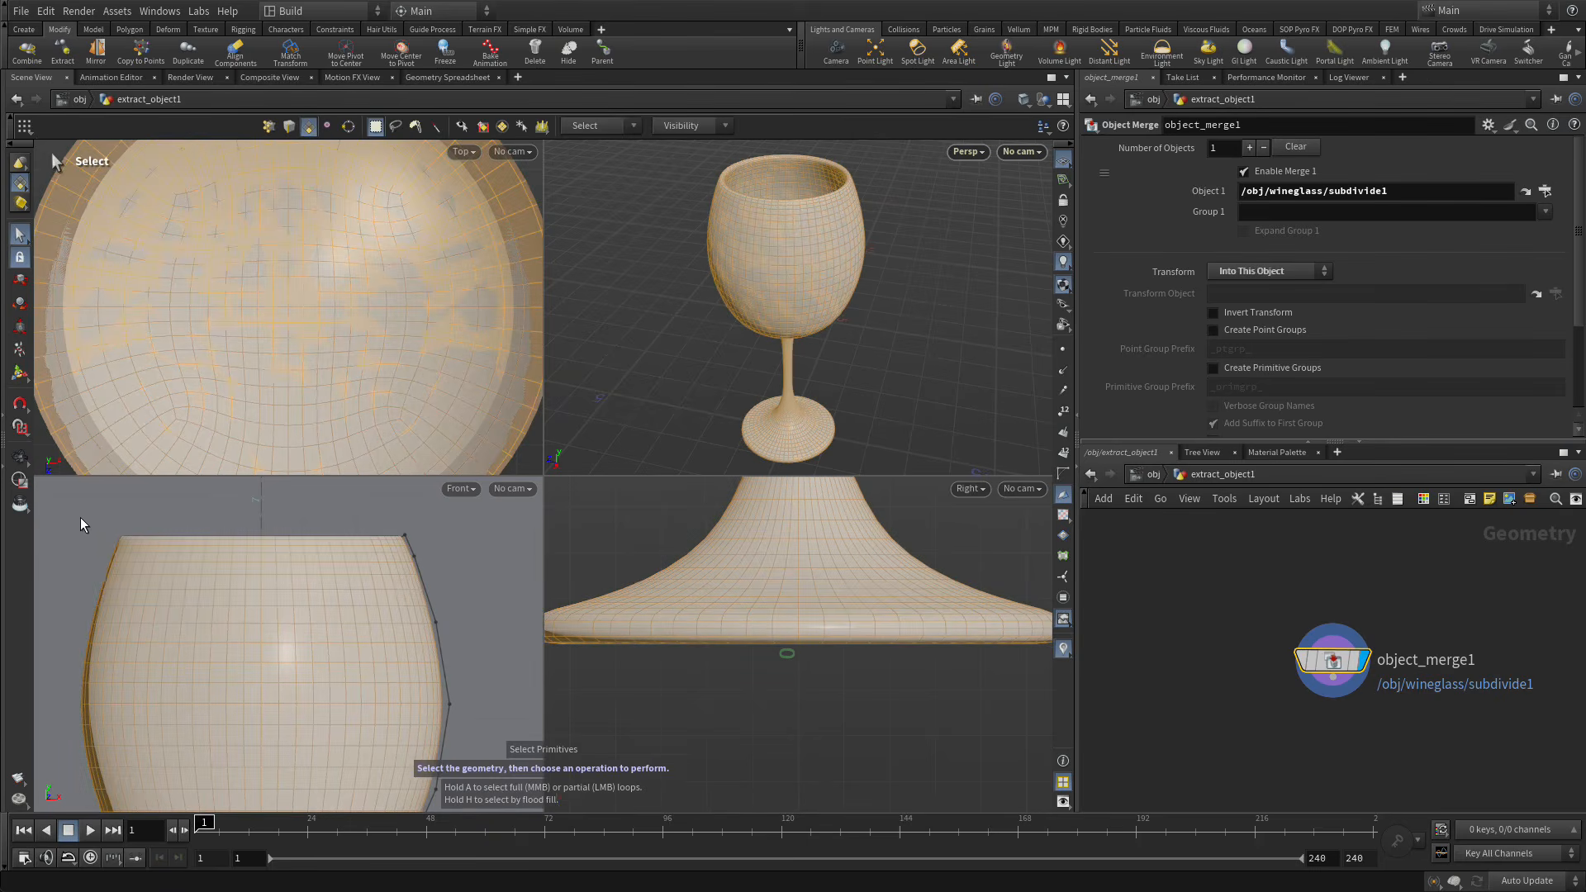
{"action": "left_click_drag", "start_coordinate": [79, 515], "coordinate": [457, 618]}
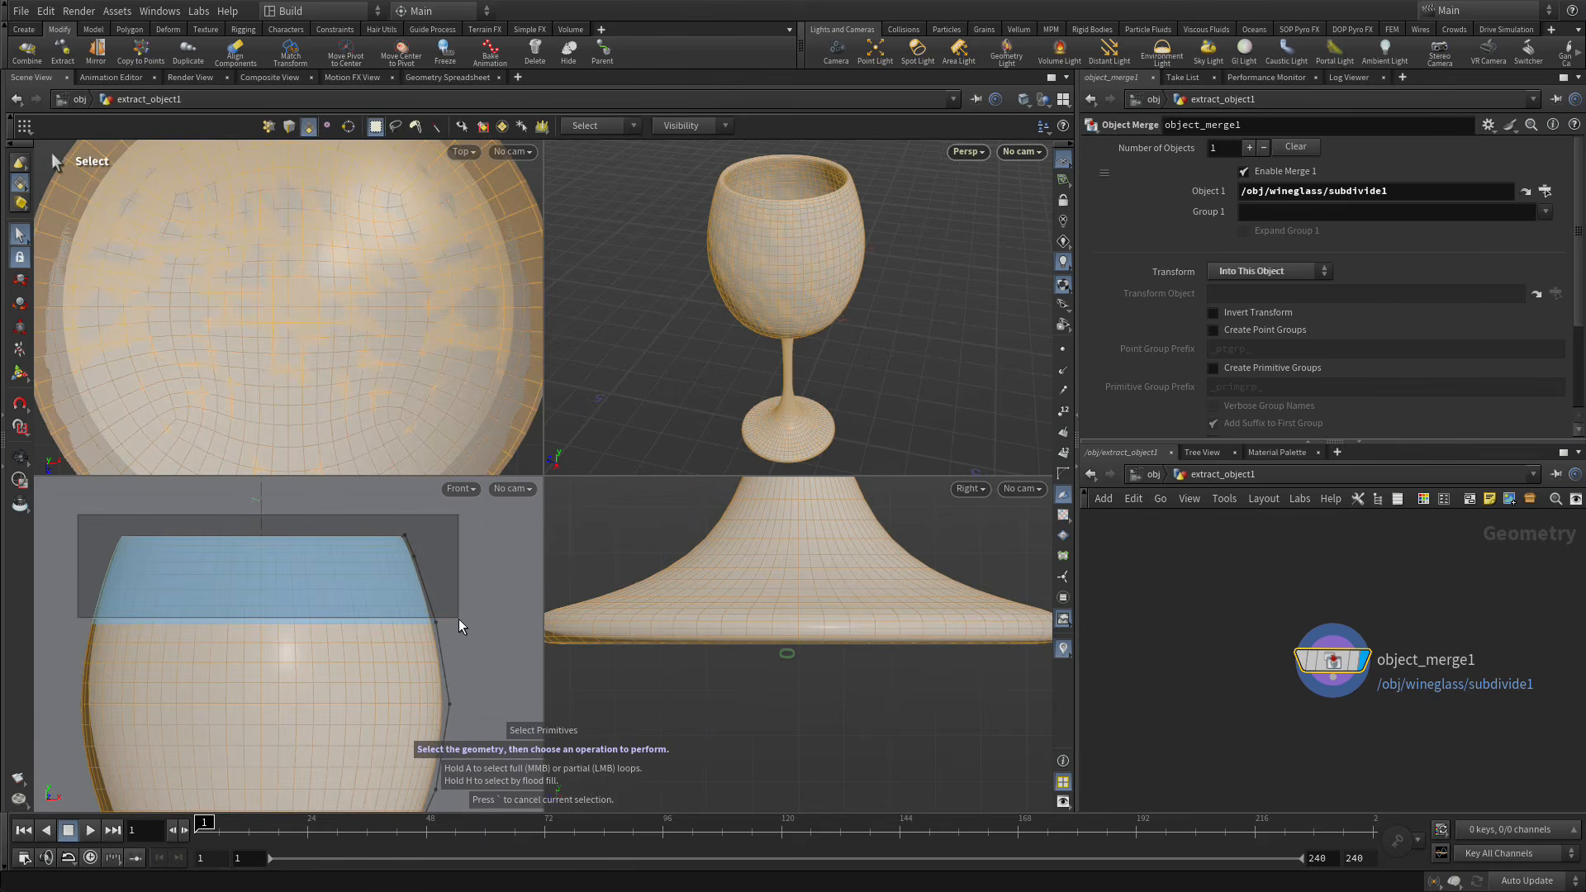
{"action": "left_click_drag", "start_coordinate": [459, 618], "coordinate": [461, 629]}
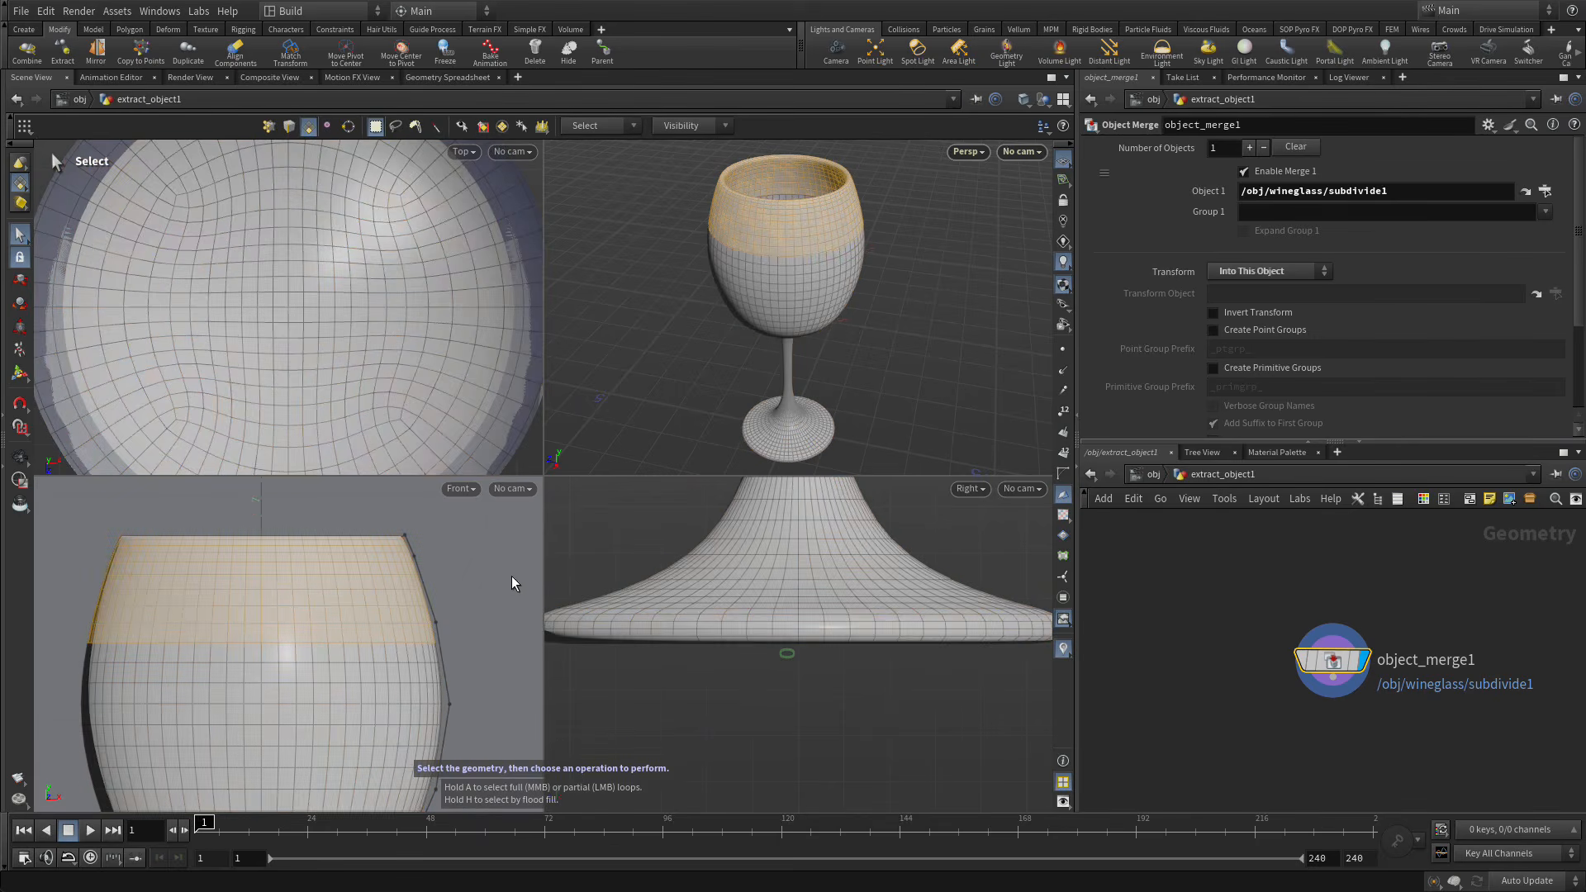
{"action": "key", "text": "Delete"}
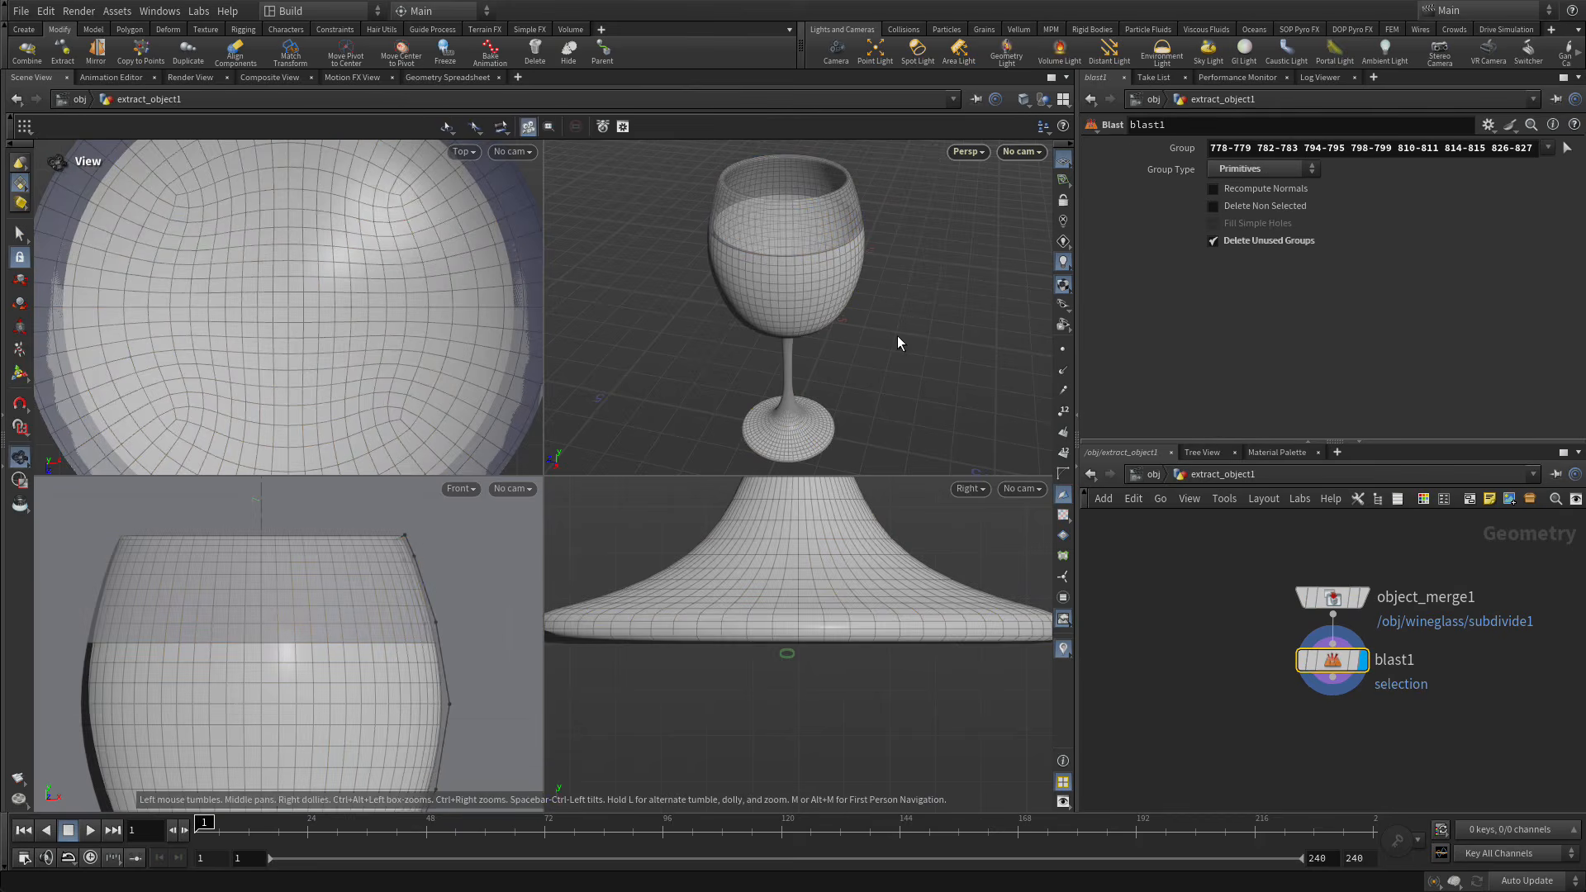
Return to the single perspective view and set the viewport to Show All Objects.
{"action": "key", "text": "space+b"}
{"action": "middle_click_drag", "start_coordinate": [719, 347], "coordinate": [703, 437]}
{"action": "key", "text": "Return"}
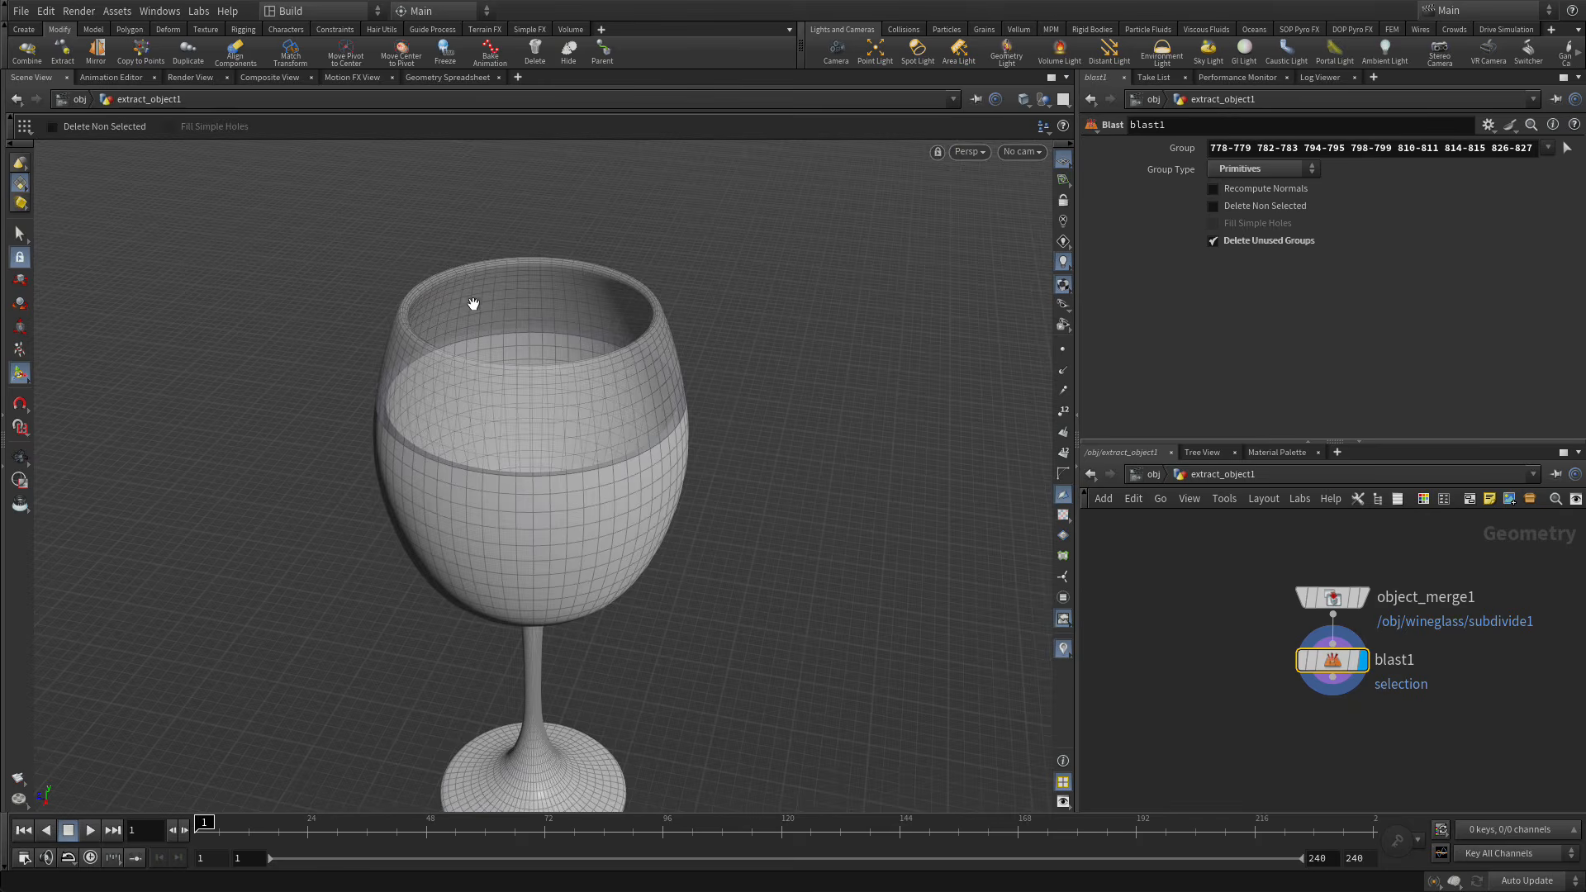
{"action": "left_click", "coordinate": [1043, 99]}
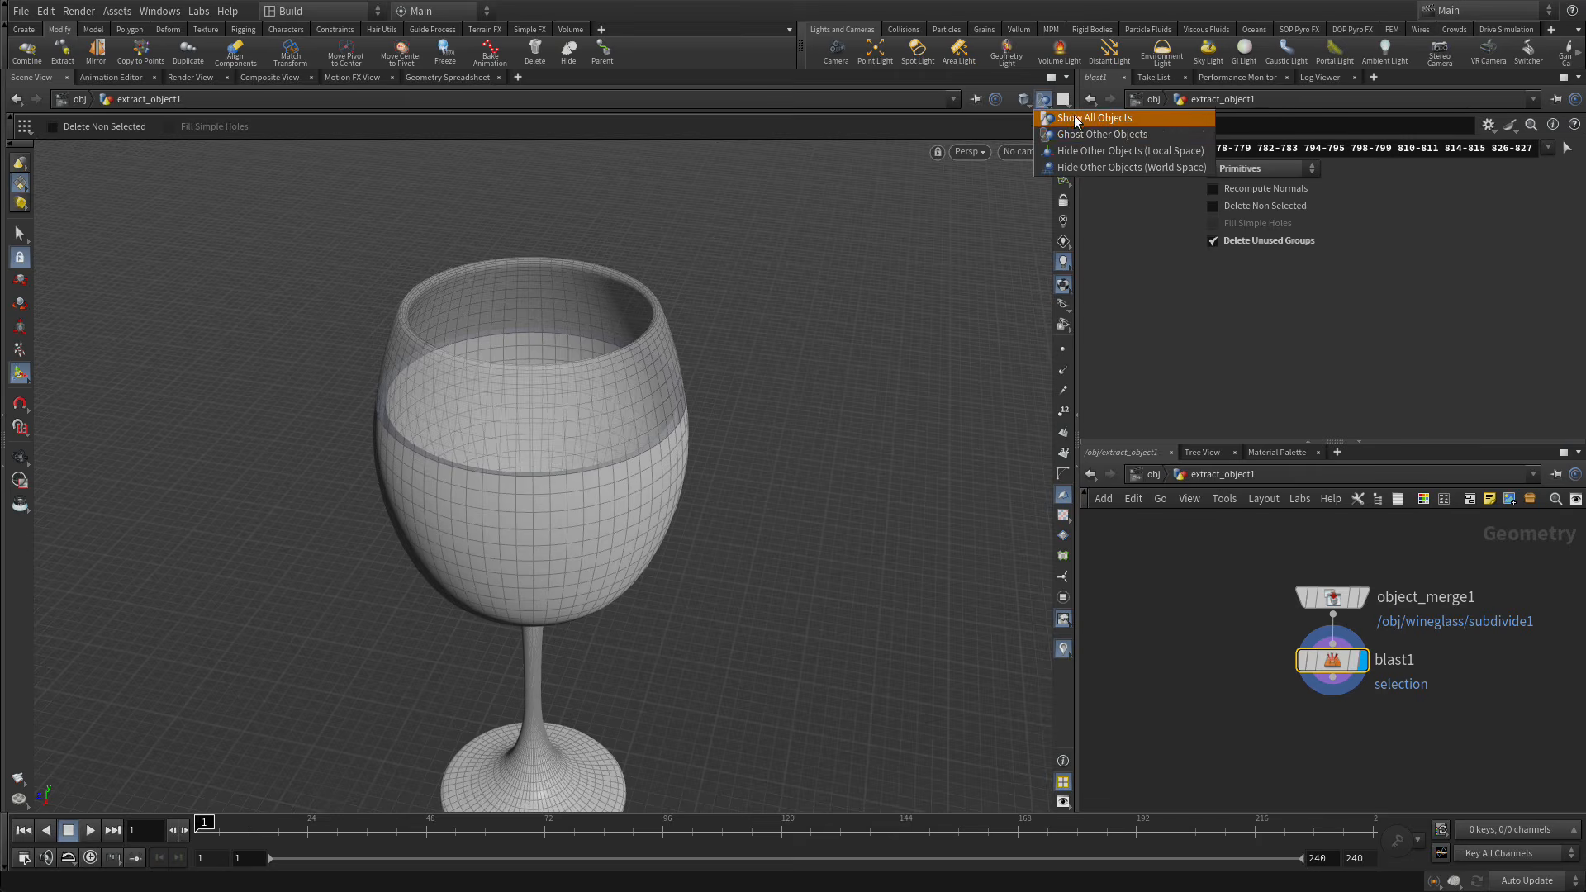
{"action": "left_click", "coordinate": [1074, 115]}
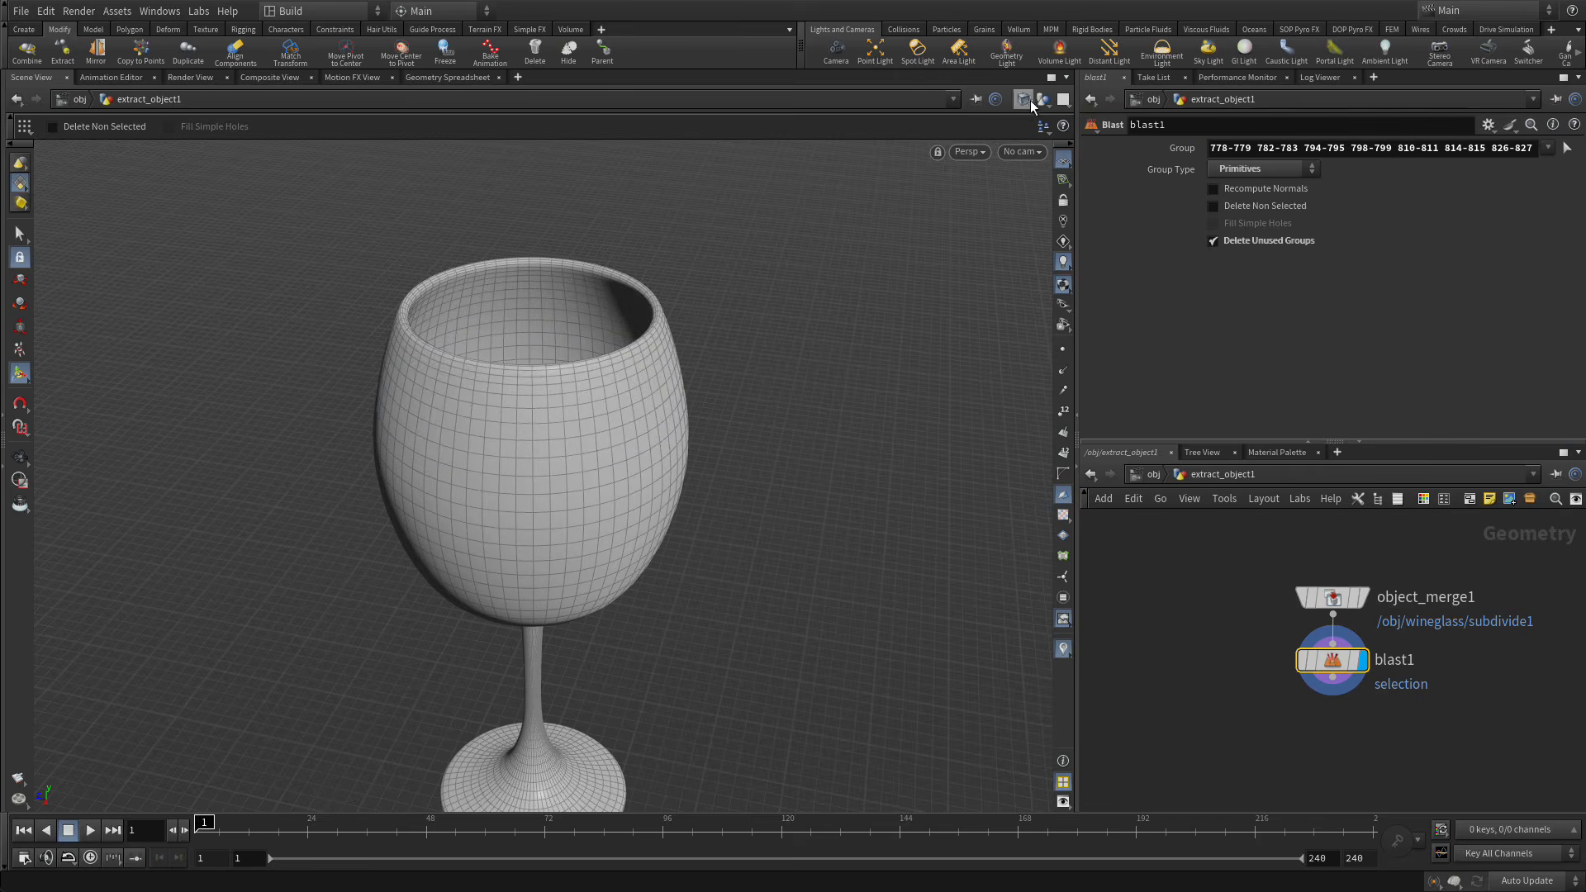
Hide the other objects to inspect the cut glass alone, and switch the viewport to Ghost Other Objects.
{"action": "left_click", "coordinate": [1044, 98]}
{"action": "left_click", "coordinate": [1055, 152]}
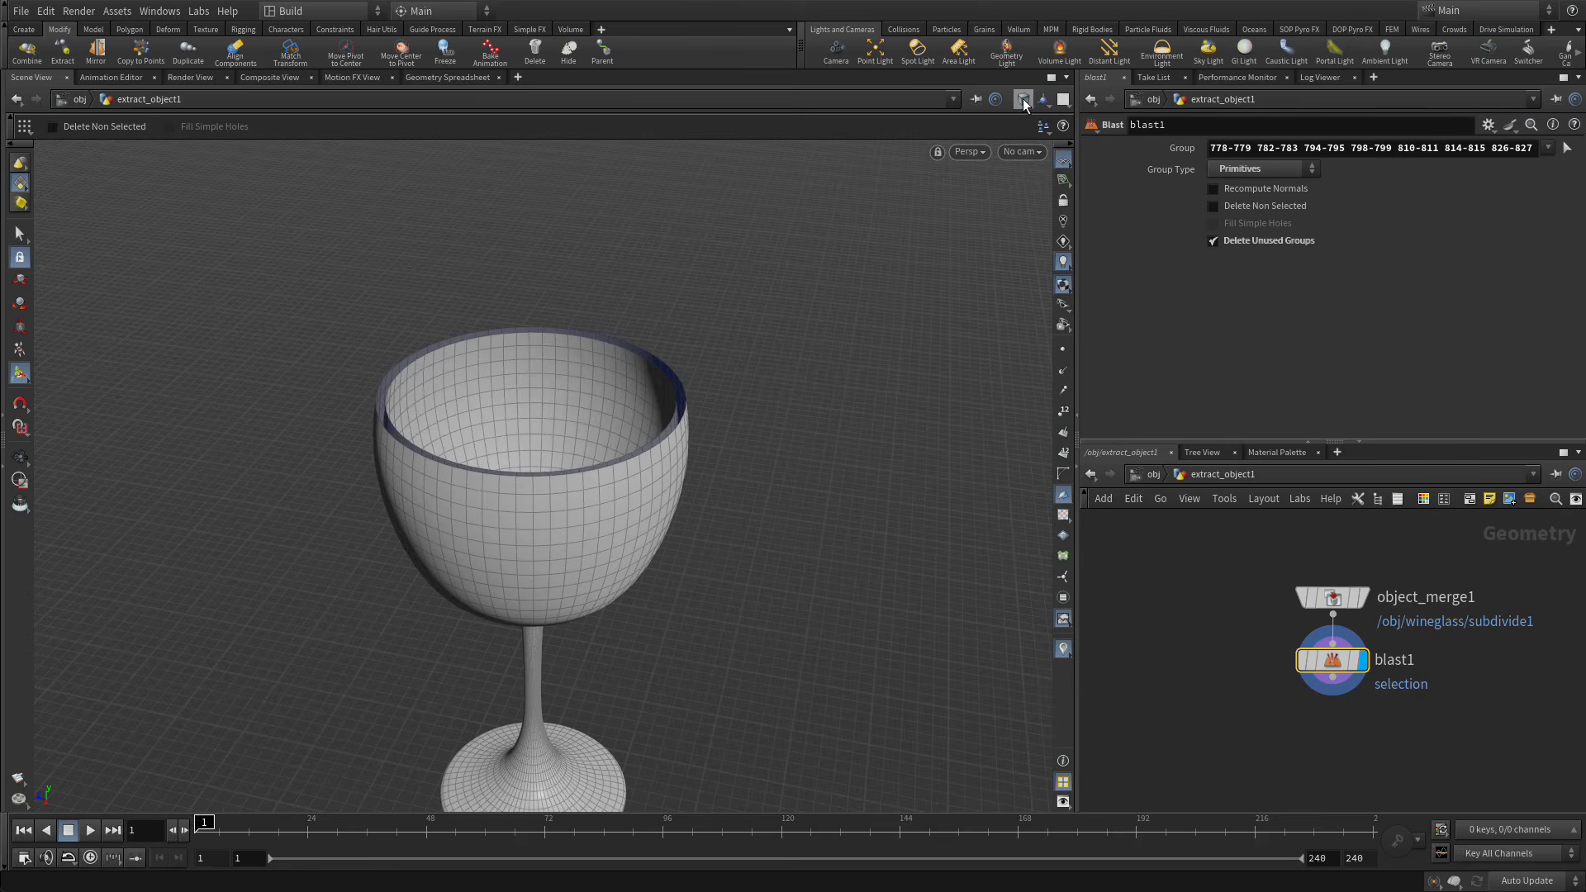
{"action": "left_click", "coordinate": [1023, 99]}
{"action": "left_click", "coordinate": [1044, 101]}
{"action": "left_click", "coordinate": [1044, 101]}
{"action": "left_click", "coordinate": [1055, 132]}
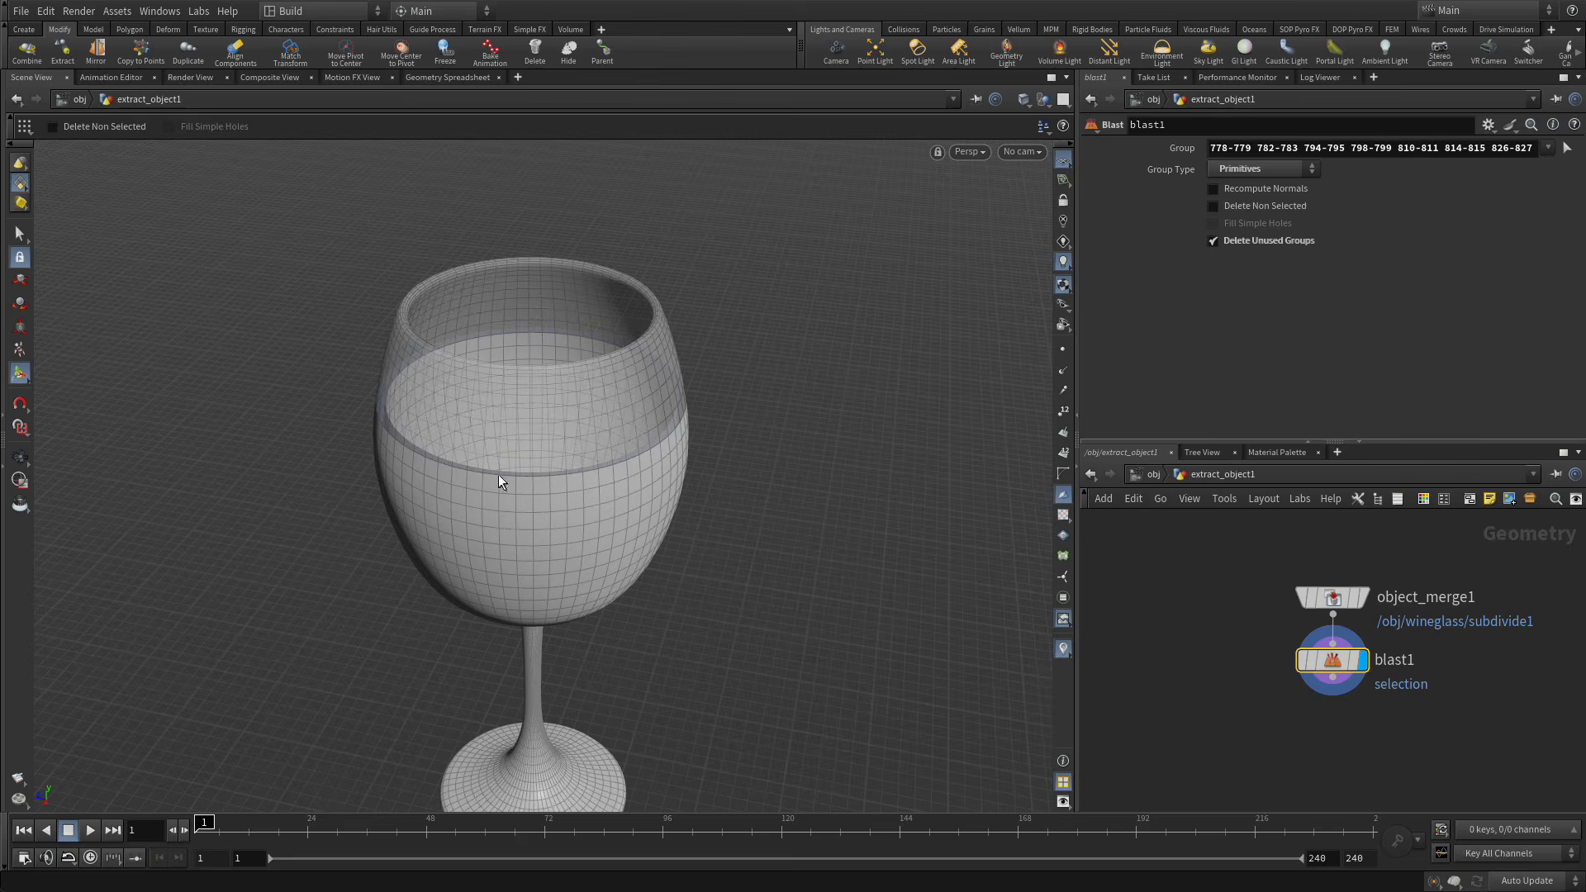
{"action": "key", "text": "Escape"}
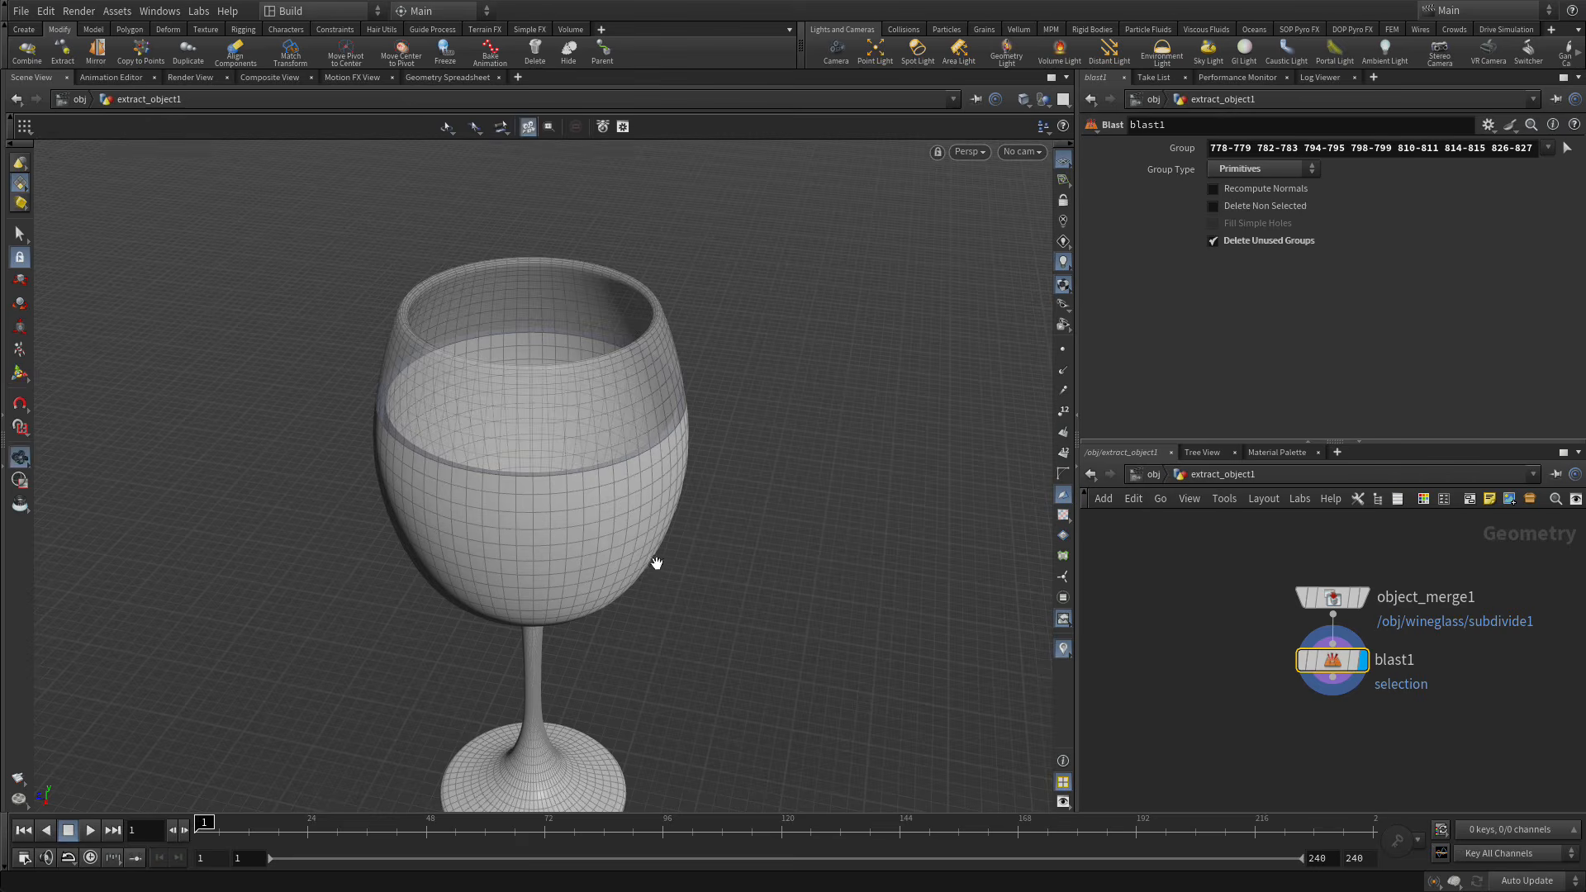
{"action": "left_click_drag", "start_coordinate": [655, 563], "coordinate": [595, 550]}
{"action": "key", "text": "Return"}
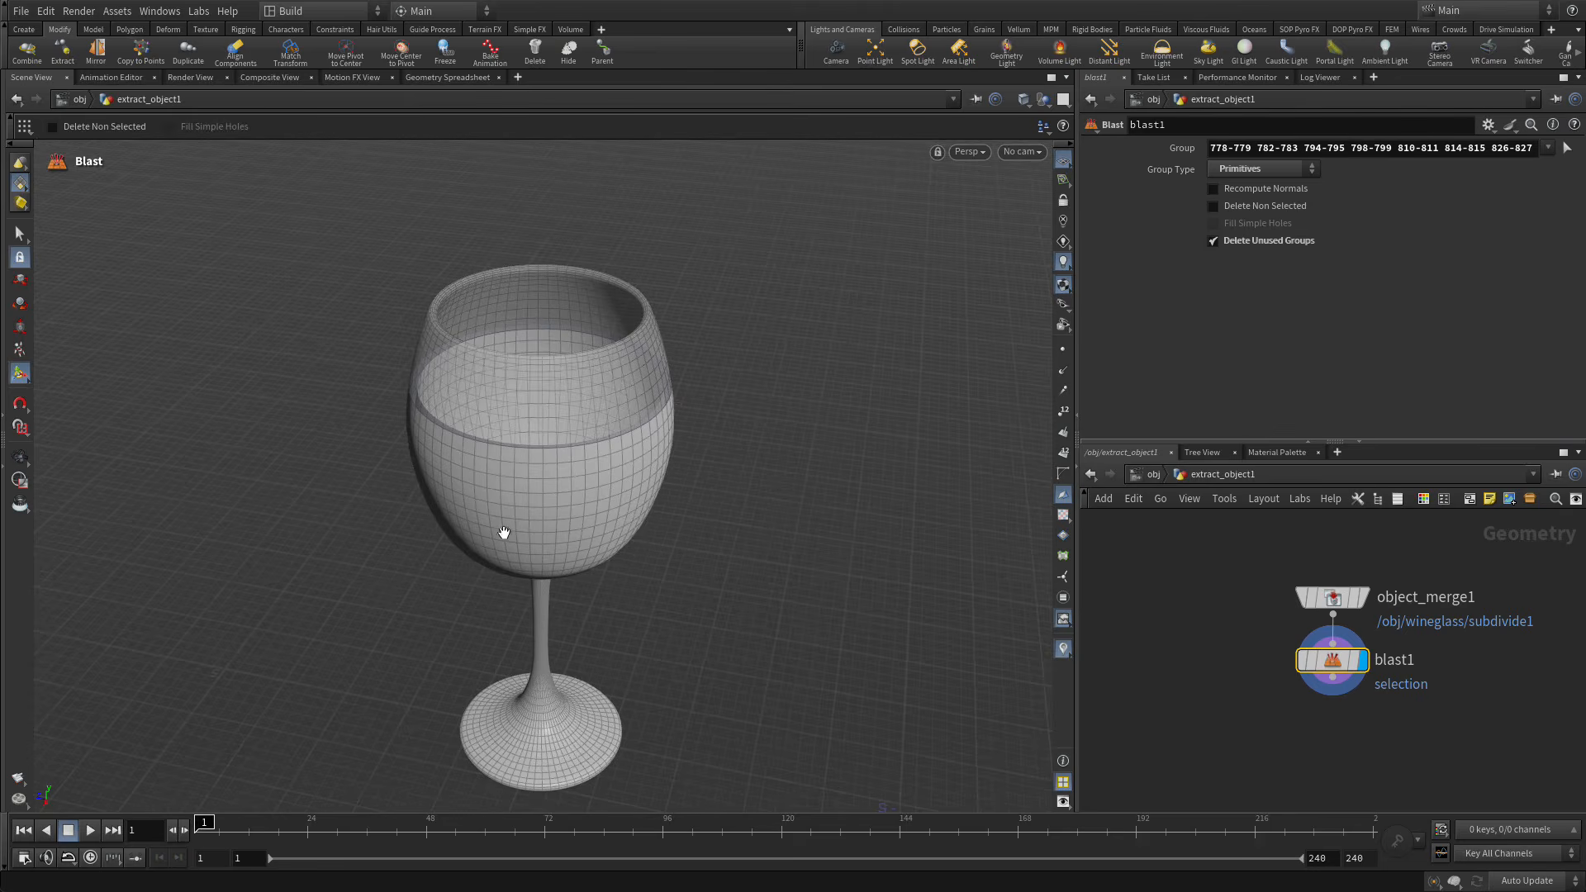
Select the connected outer bowl, stem and base faces of the extracted glass and delete them.
{"action": "left_click", "coordinate": [17, 238]}
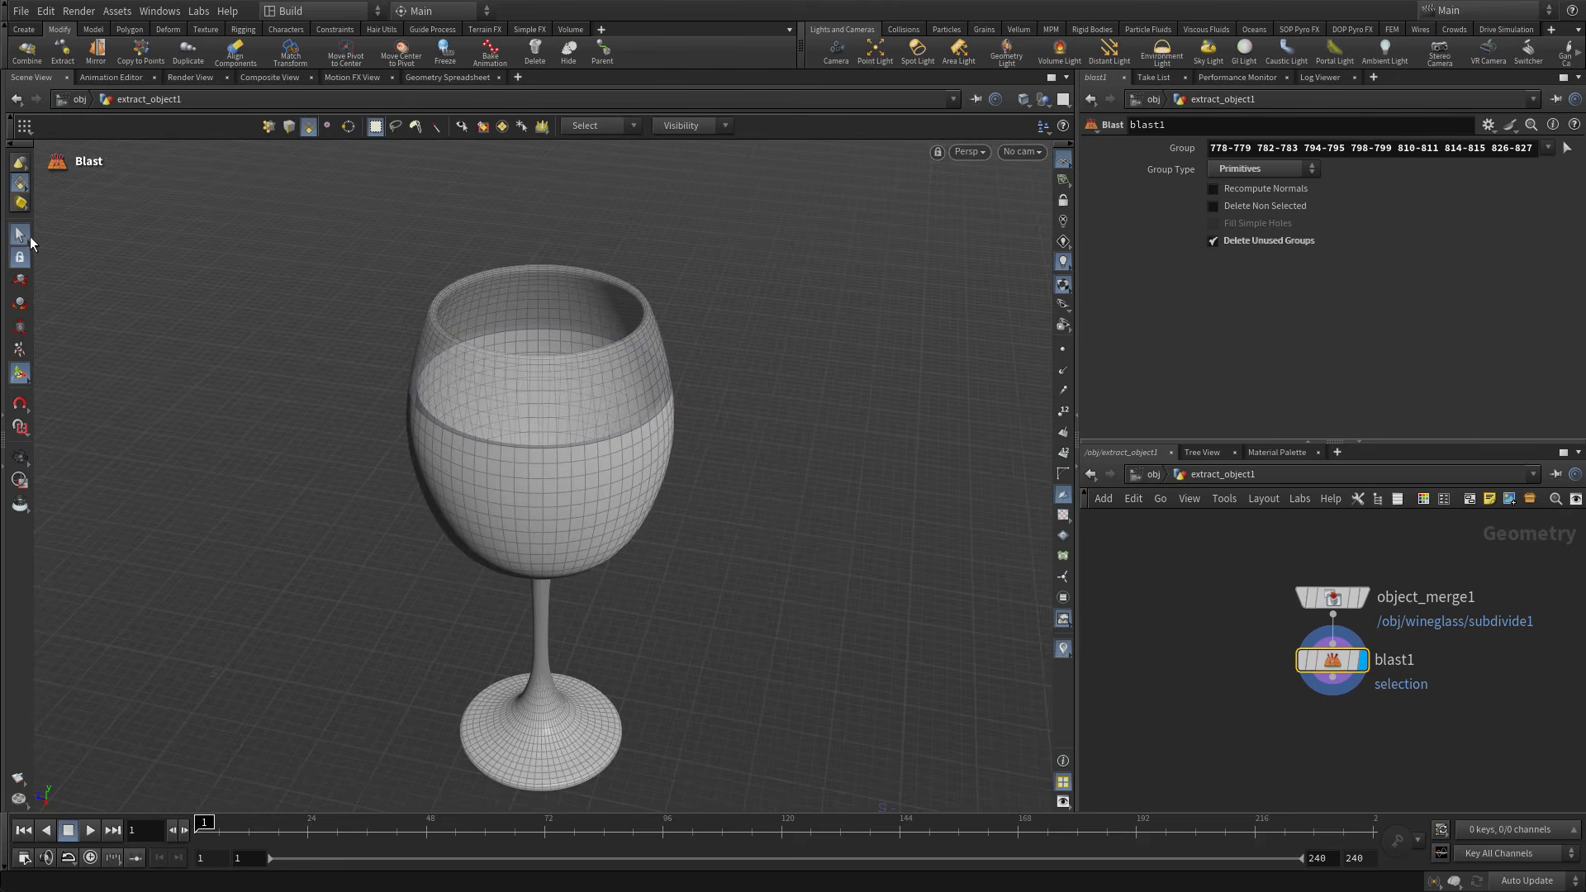
{"action": "double_click", "coordinate": [593, 552]}
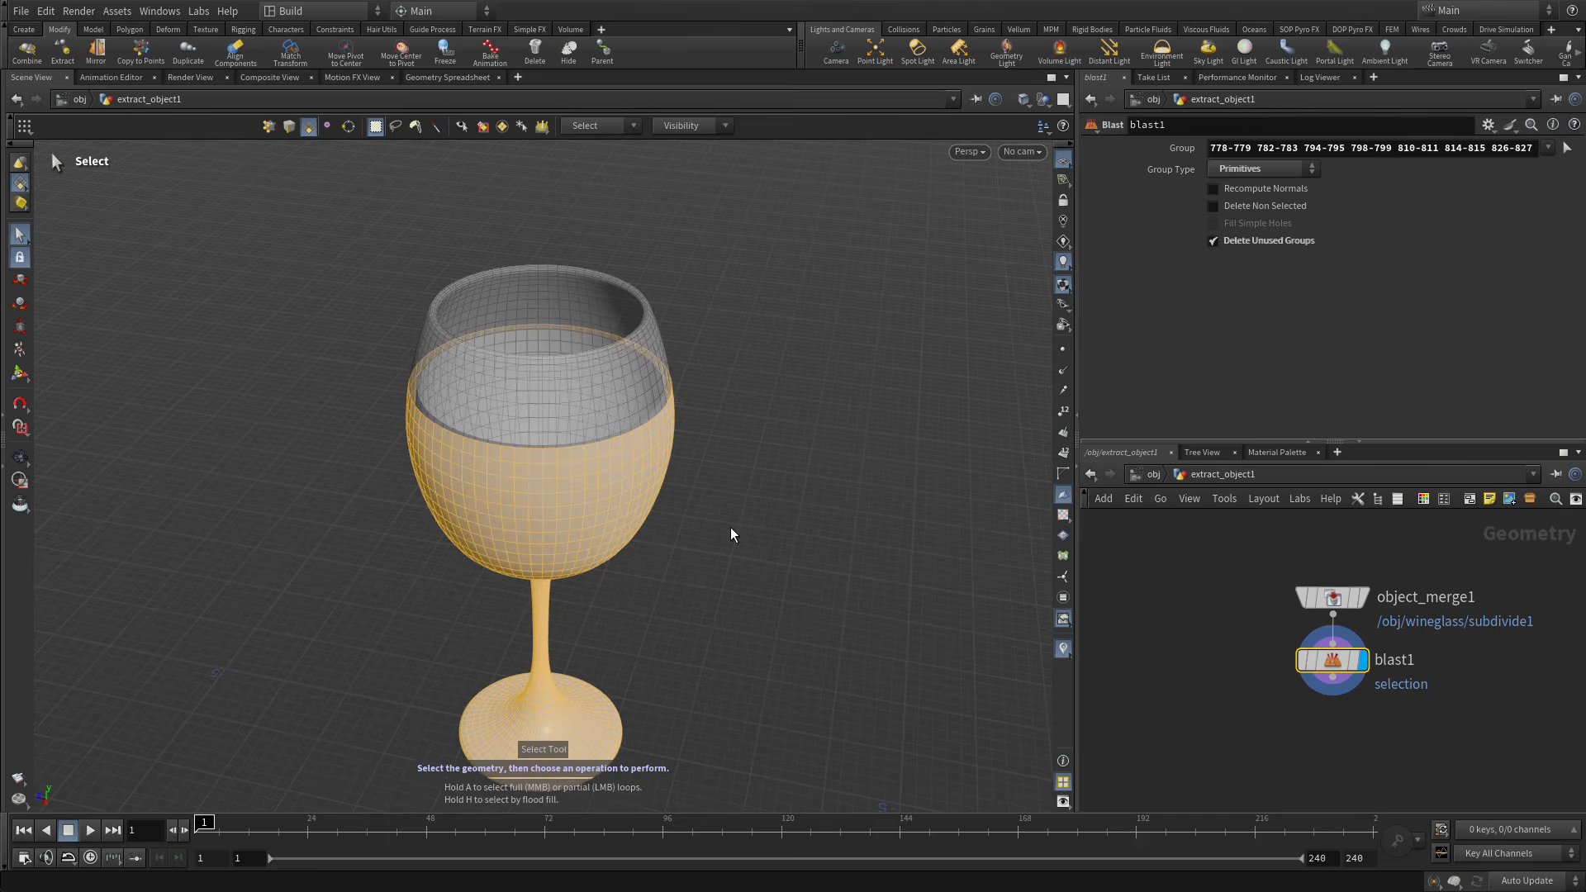
{"action": "key", "text": "Delete"}
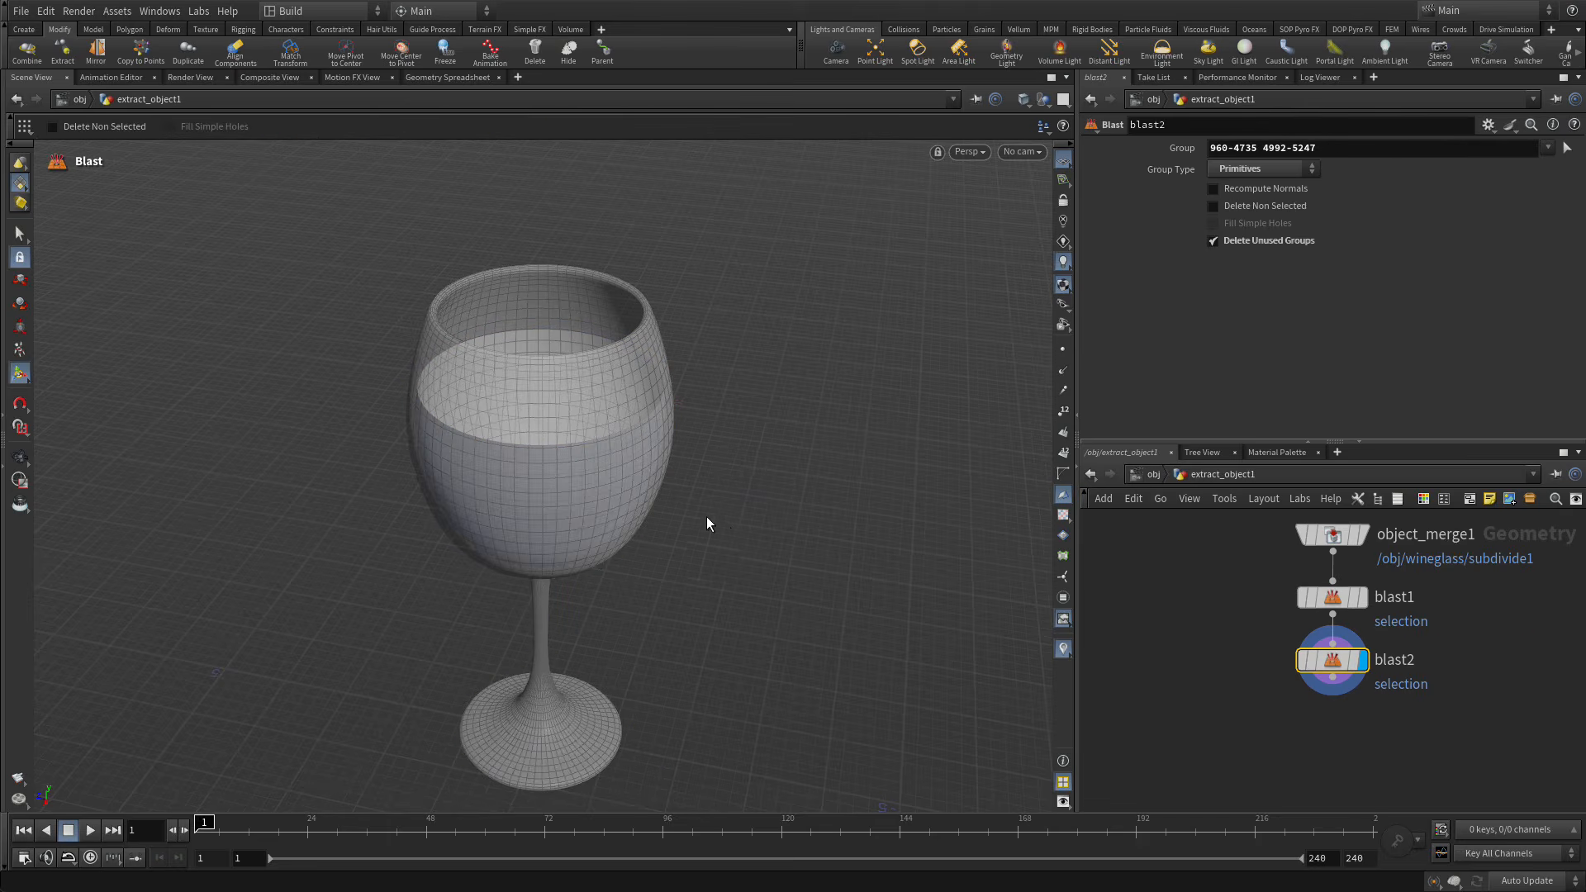
Check the remaining inner bowl inside the ghosted glass and set the viewport to Hide Other Objects (Local Space).
{"action": "key", "text": "Escape"}
{"action": "left_click_drag", "start_coordinate": [706, 517], "coordinate": [660, 514]}
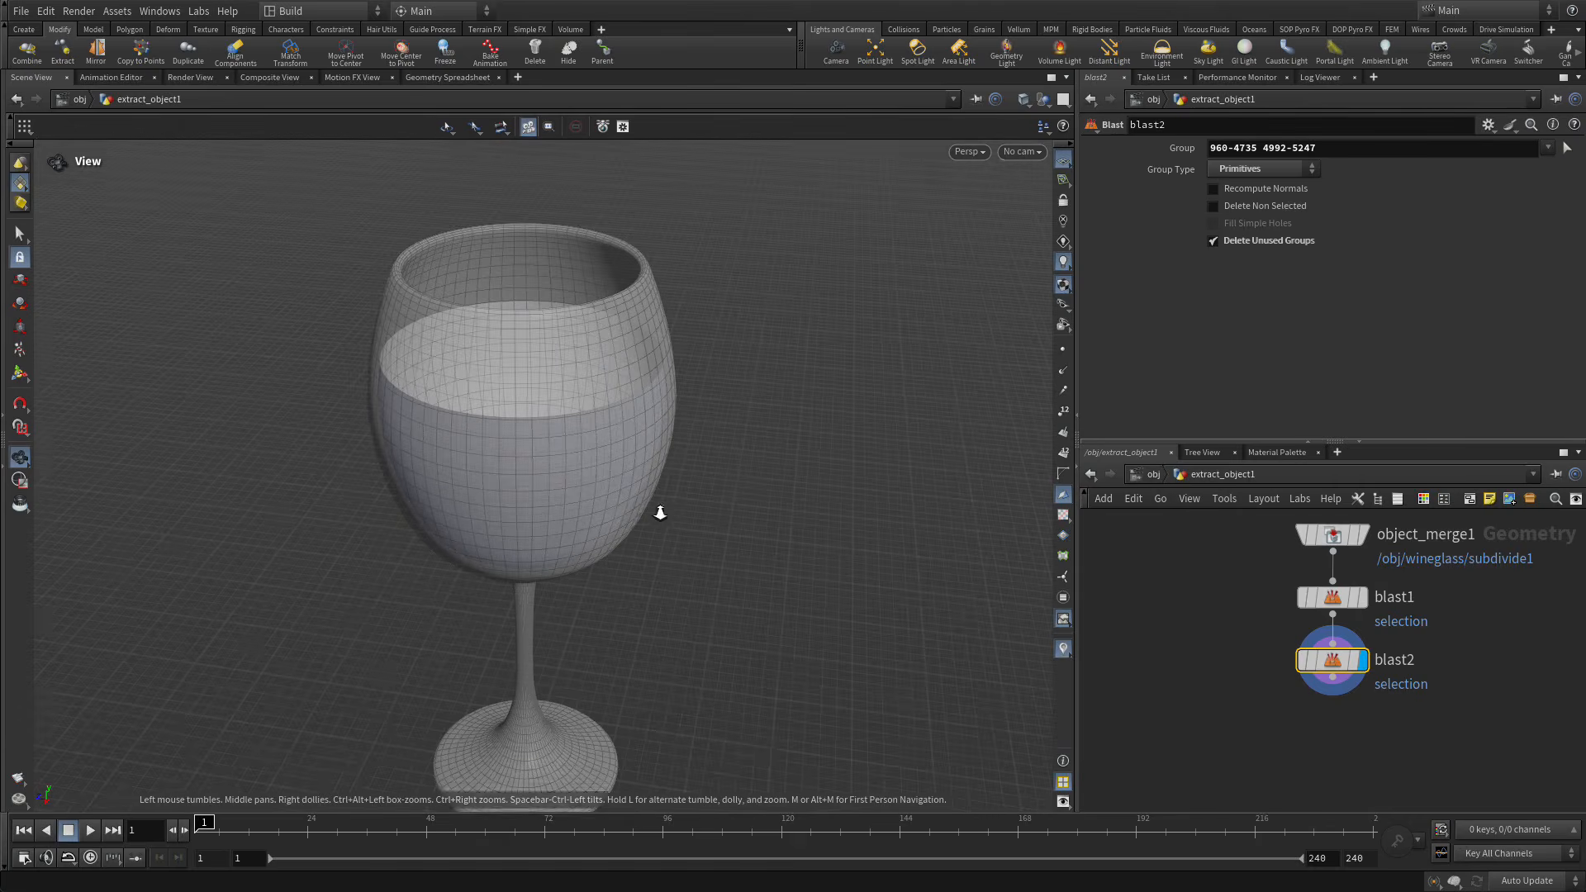
{"action": "key", "text": "Return"}
{"action": "left_click", "coordinate": [1044, 99]}
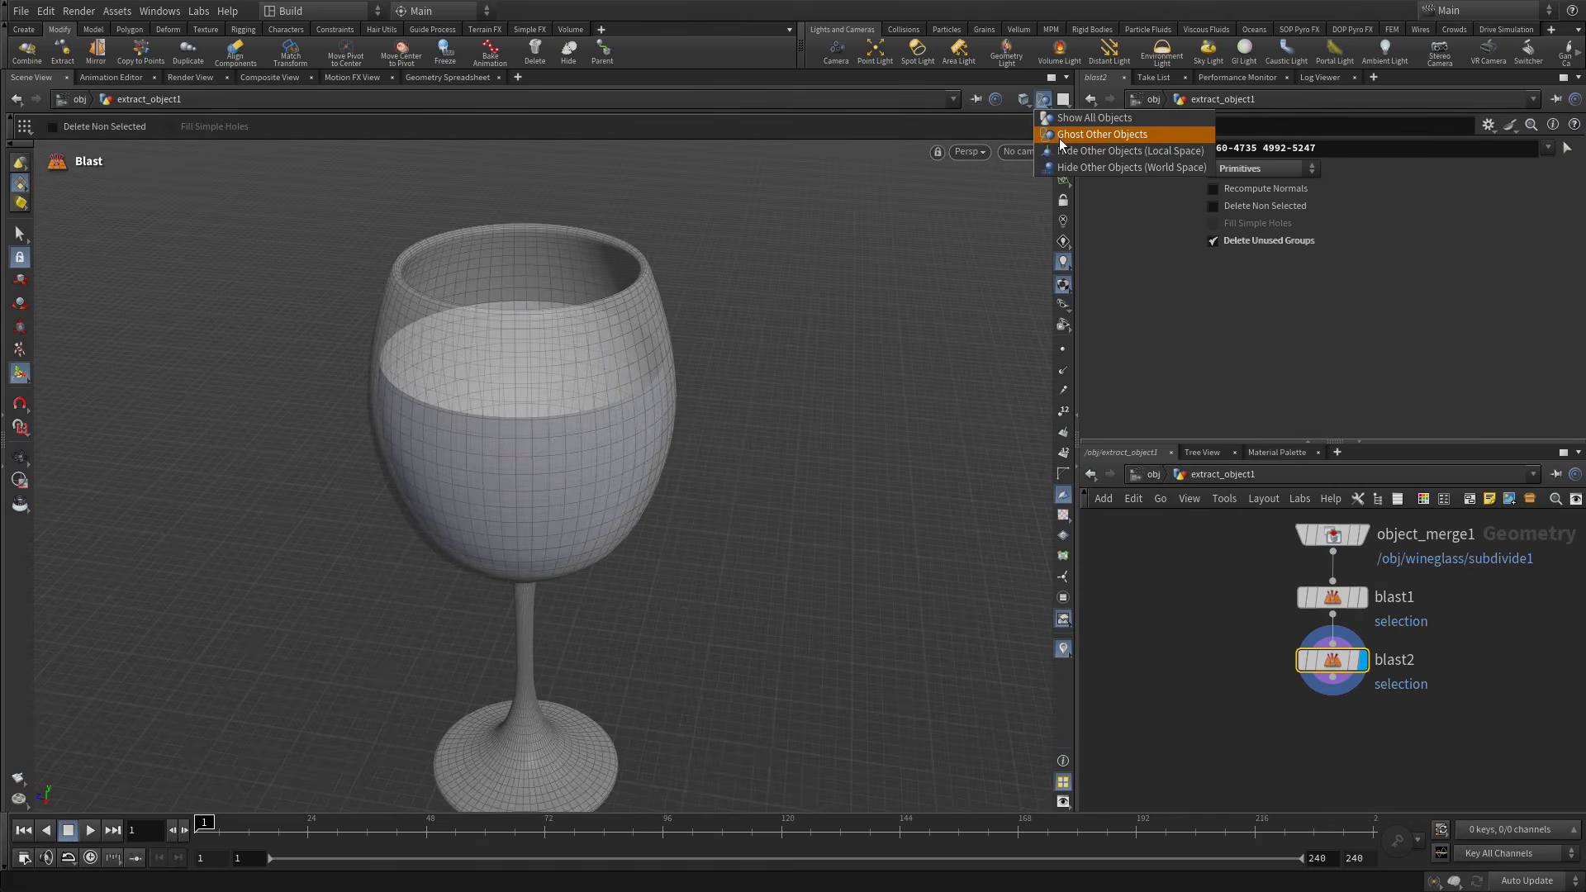
{"action": "left_click", "coordinate": [1066, 151]}
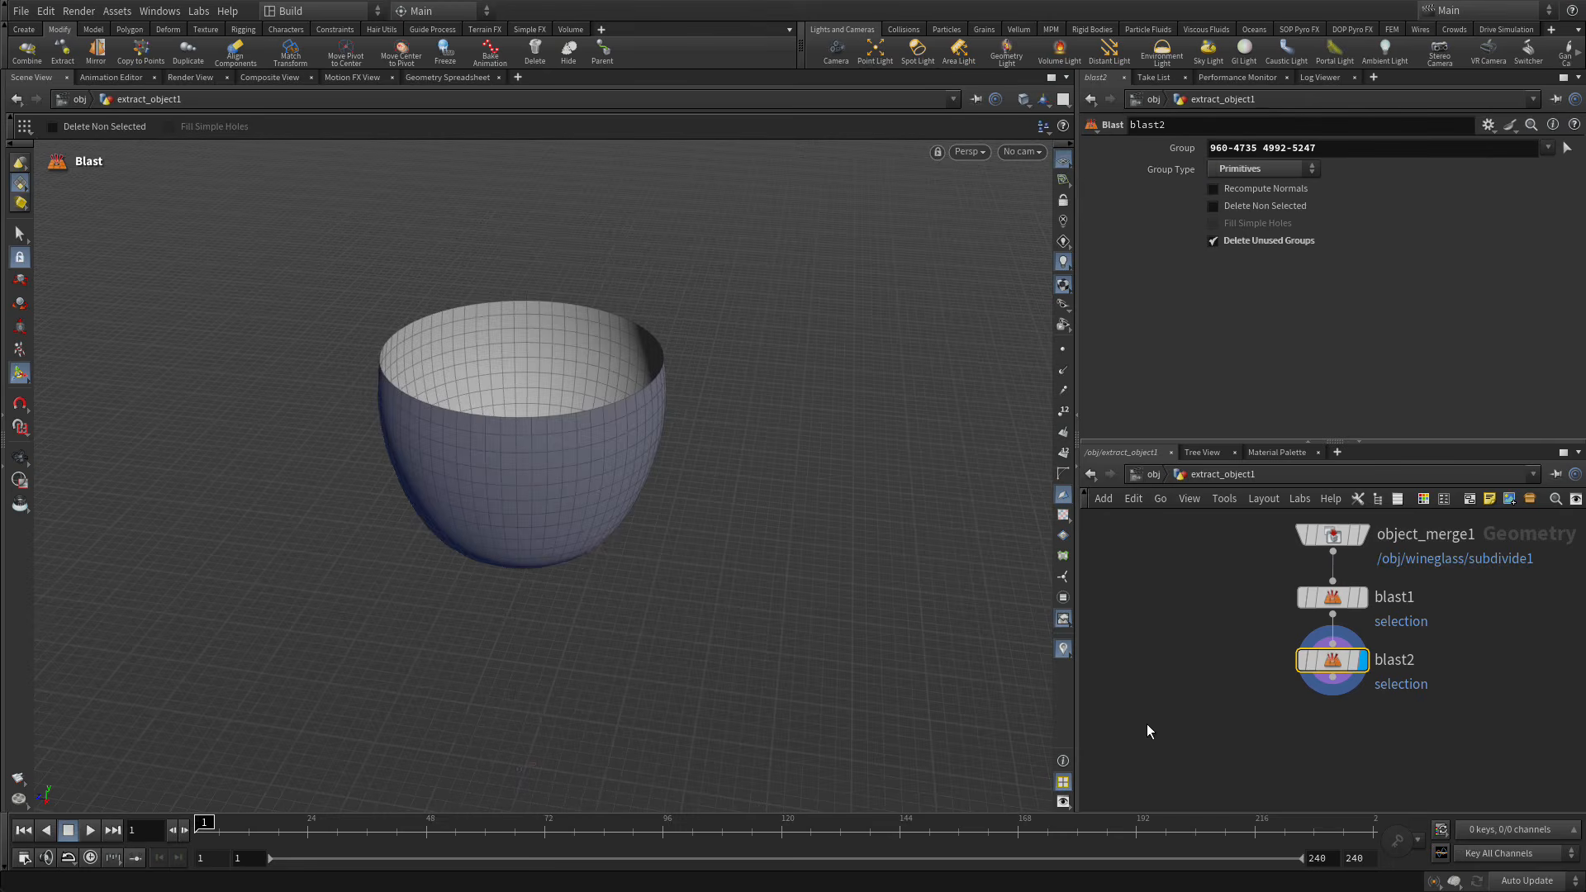
Select all faces of the inner bowl and flip their direction with a Reverse node.
{"action": "key", "text": "n"}
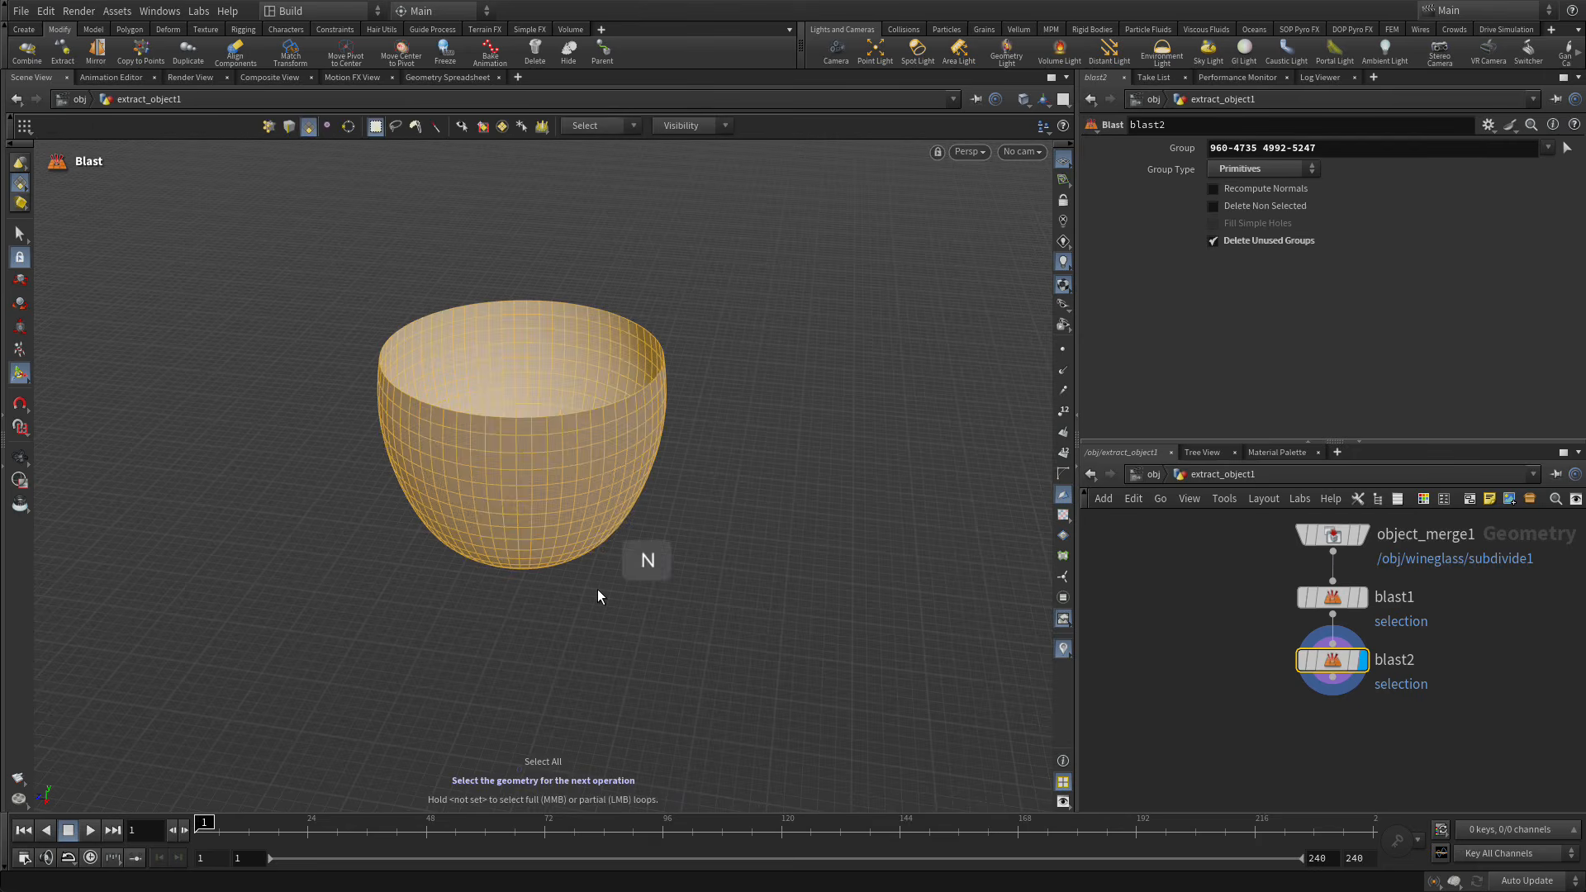
{"action": "key", "text": "Tab"}
{"action": "type", "text": "reverse"}
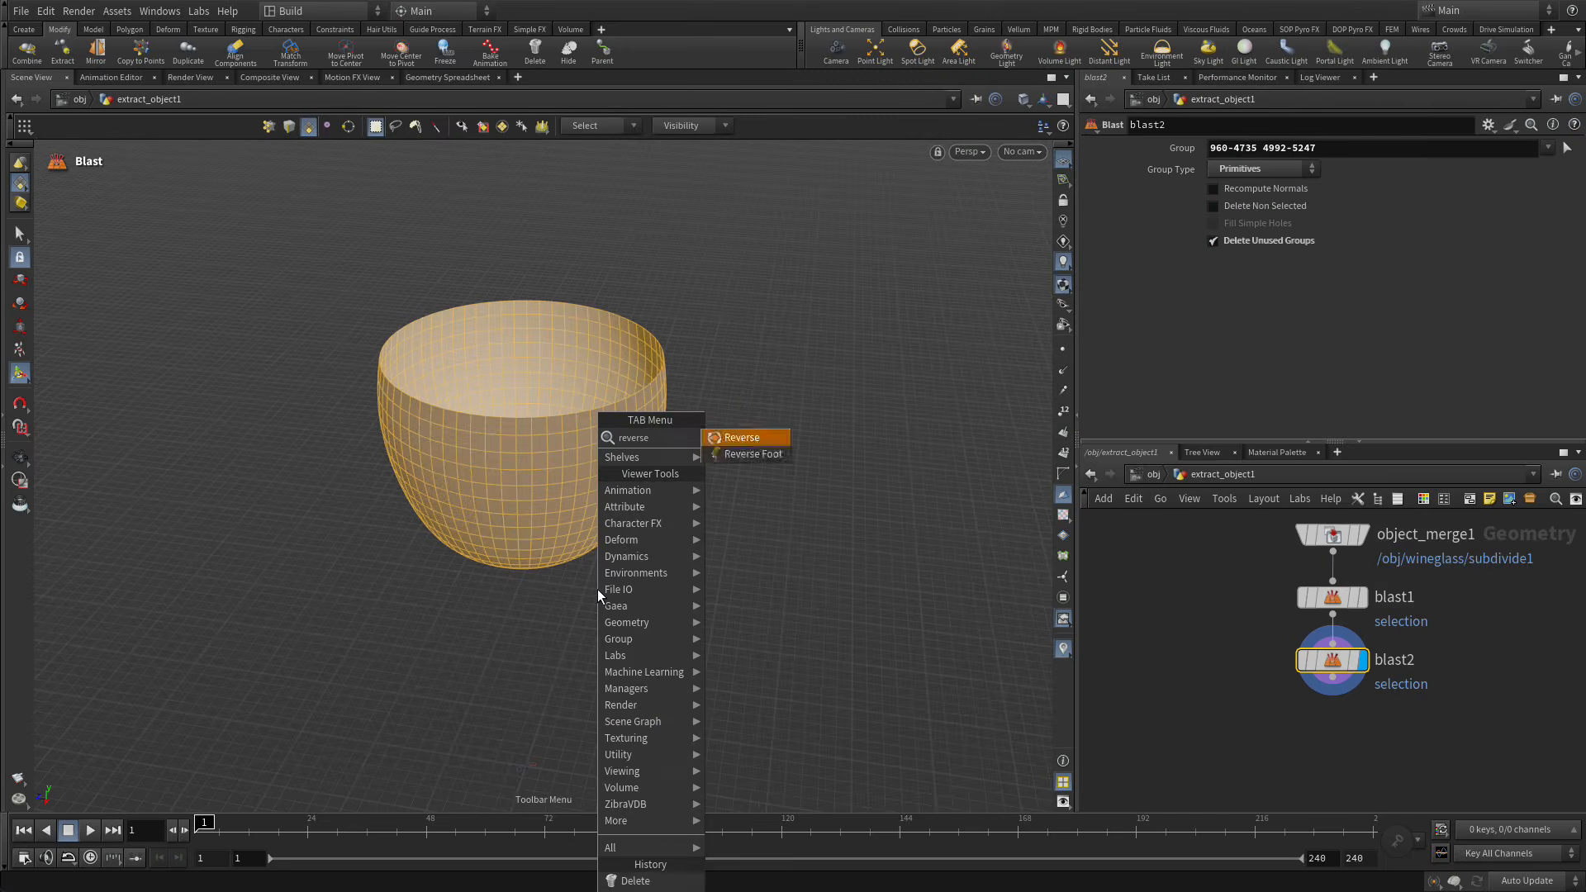
{"action": "key", "text": "Return"}
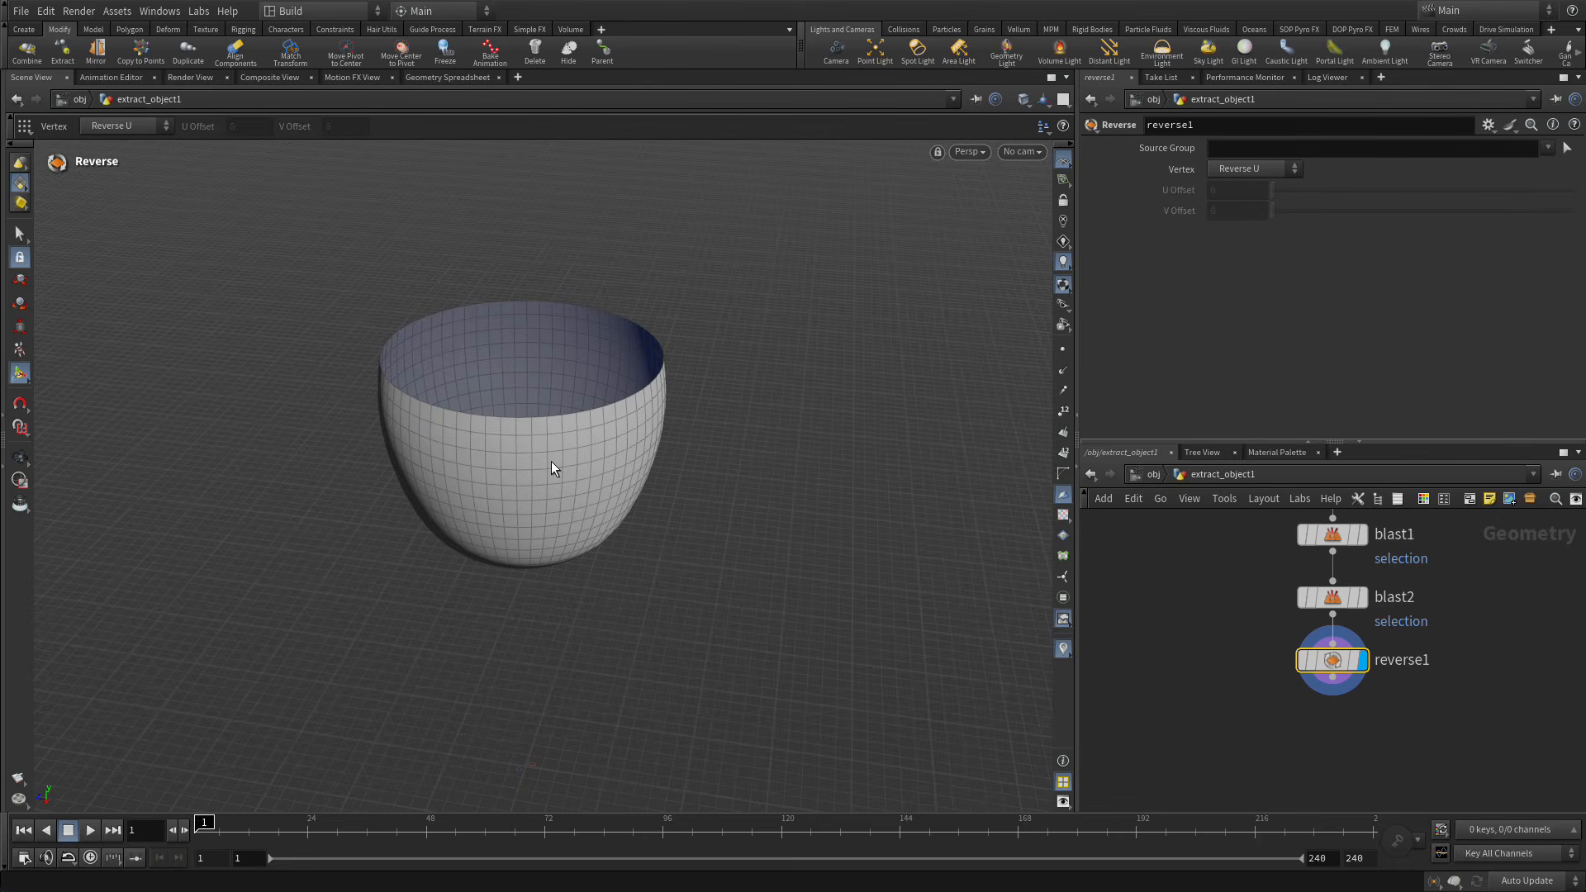
Select the open rim edge loop of the bowl and close it with a PolyFill node.
{"action": "key", "text": "s"}
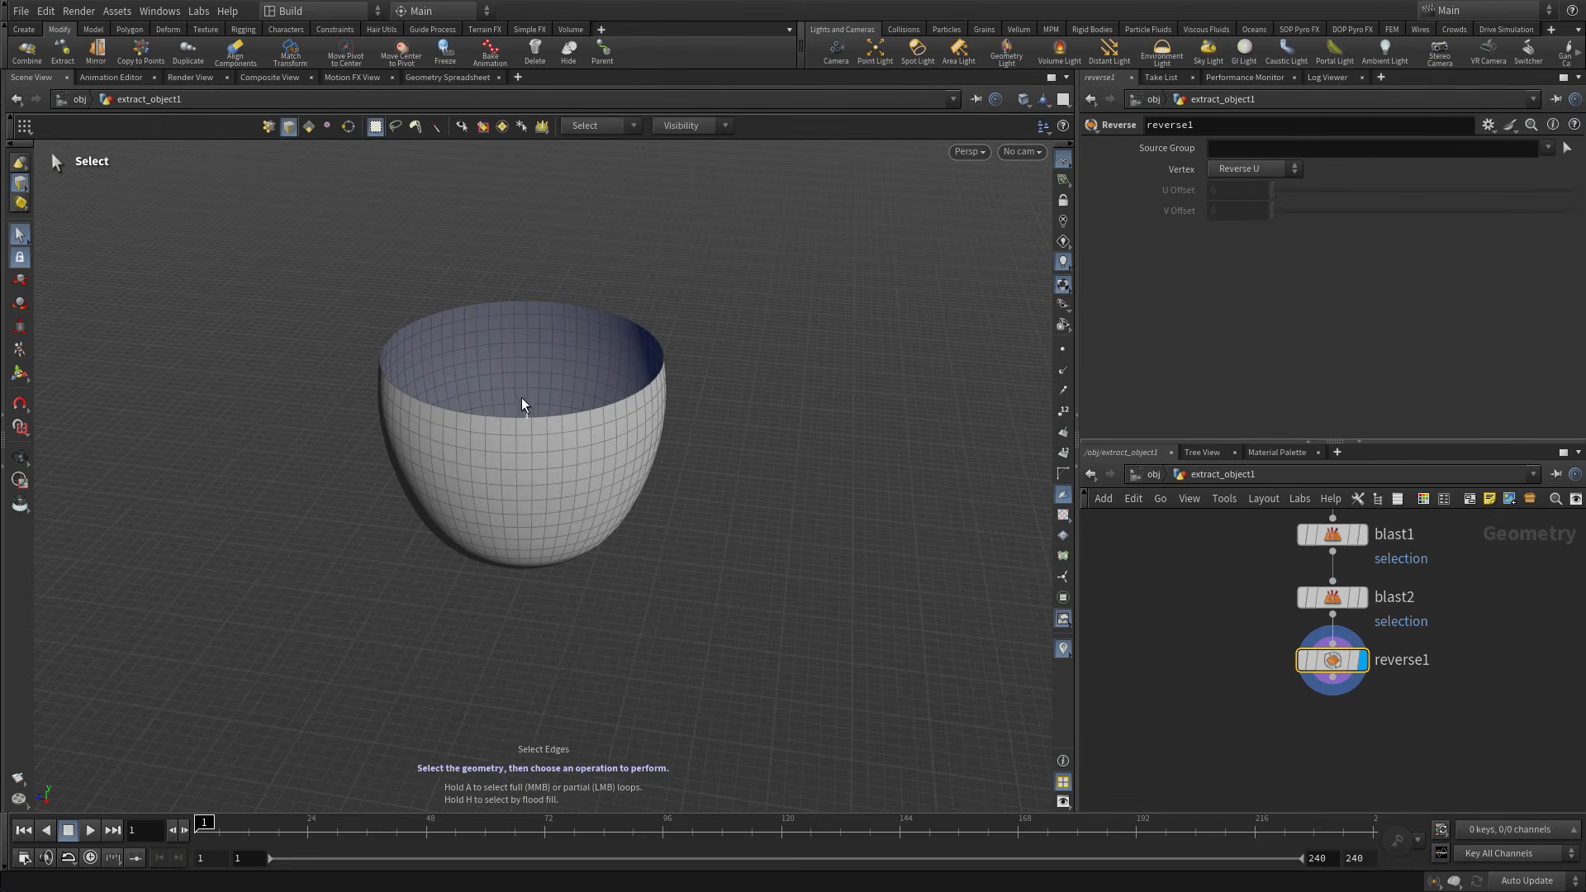
{"action": "double_click", "coordinate": [508, 304]}
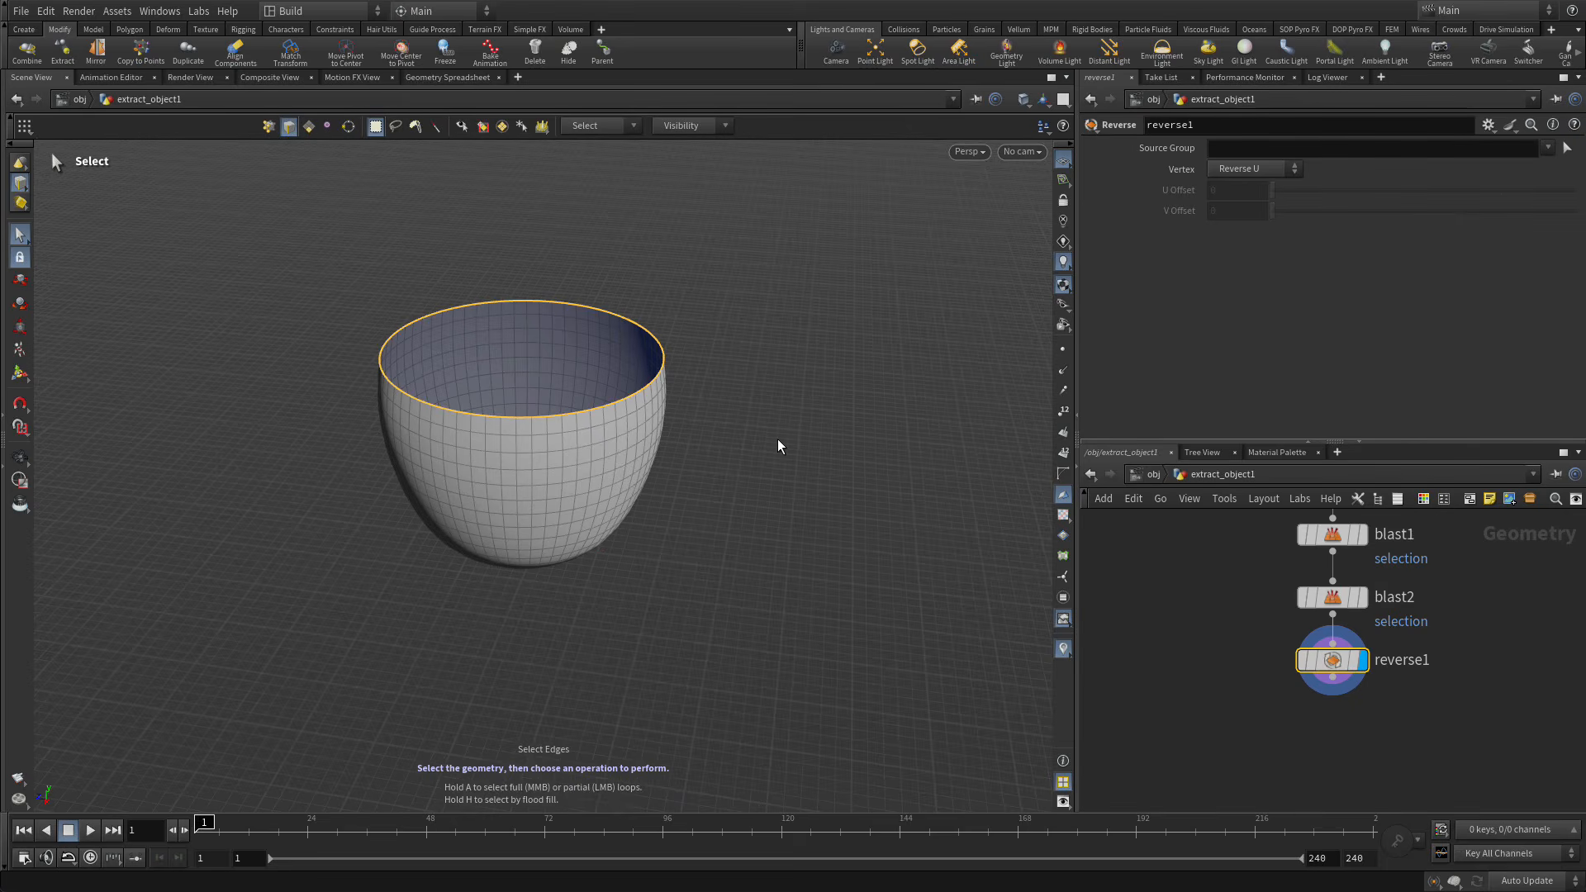
{"action": "key", "text": "Tab"}
{"action": "type", "text": "polyf"}
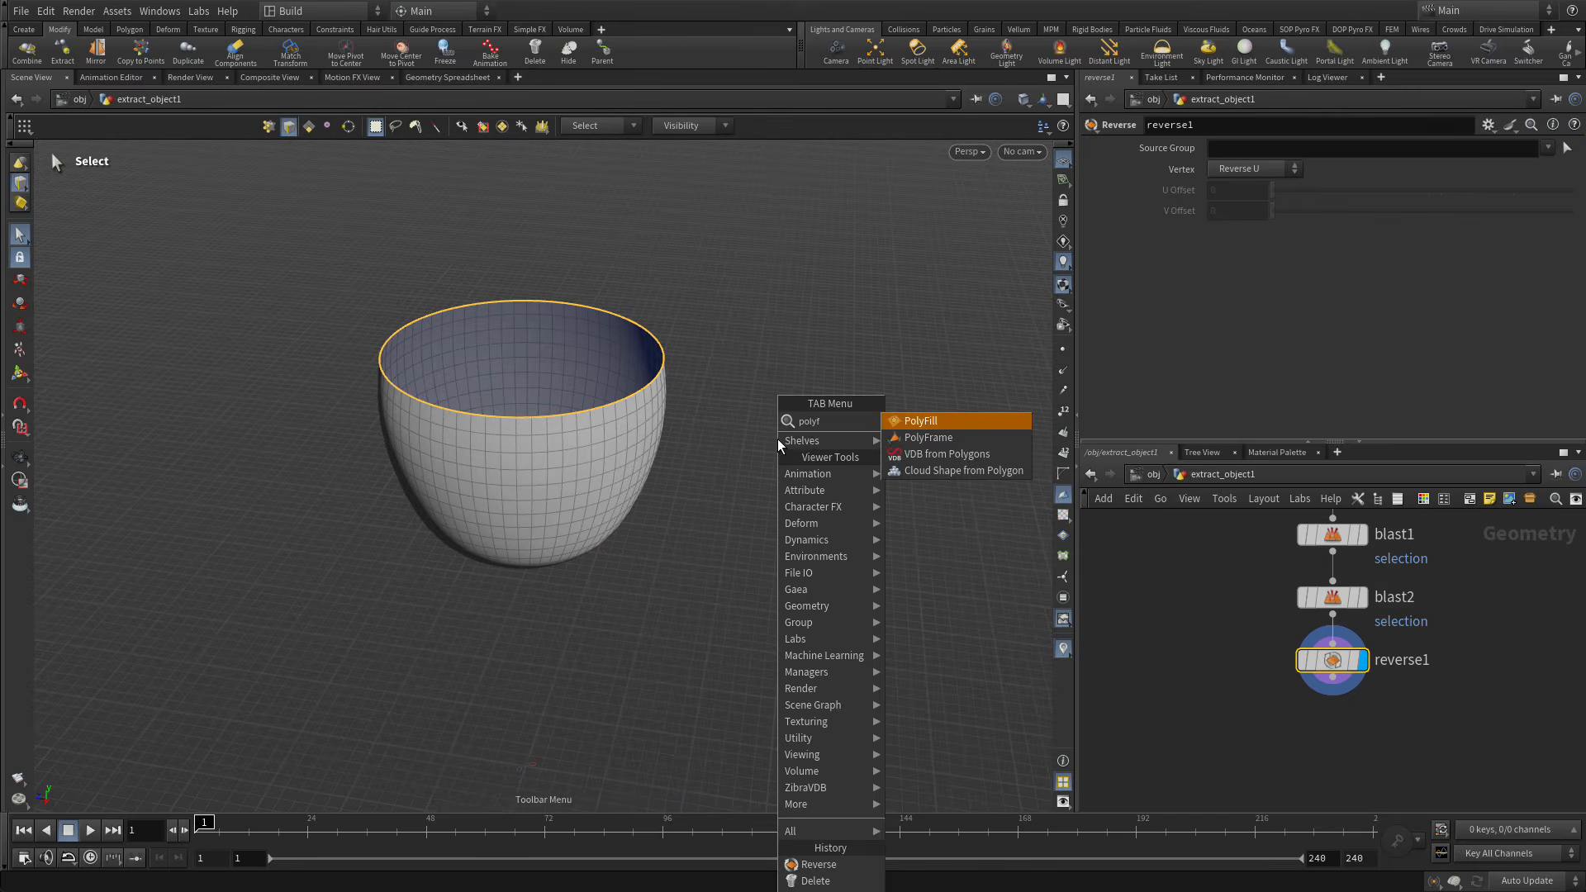
{"action": "key", "text": "Return"}
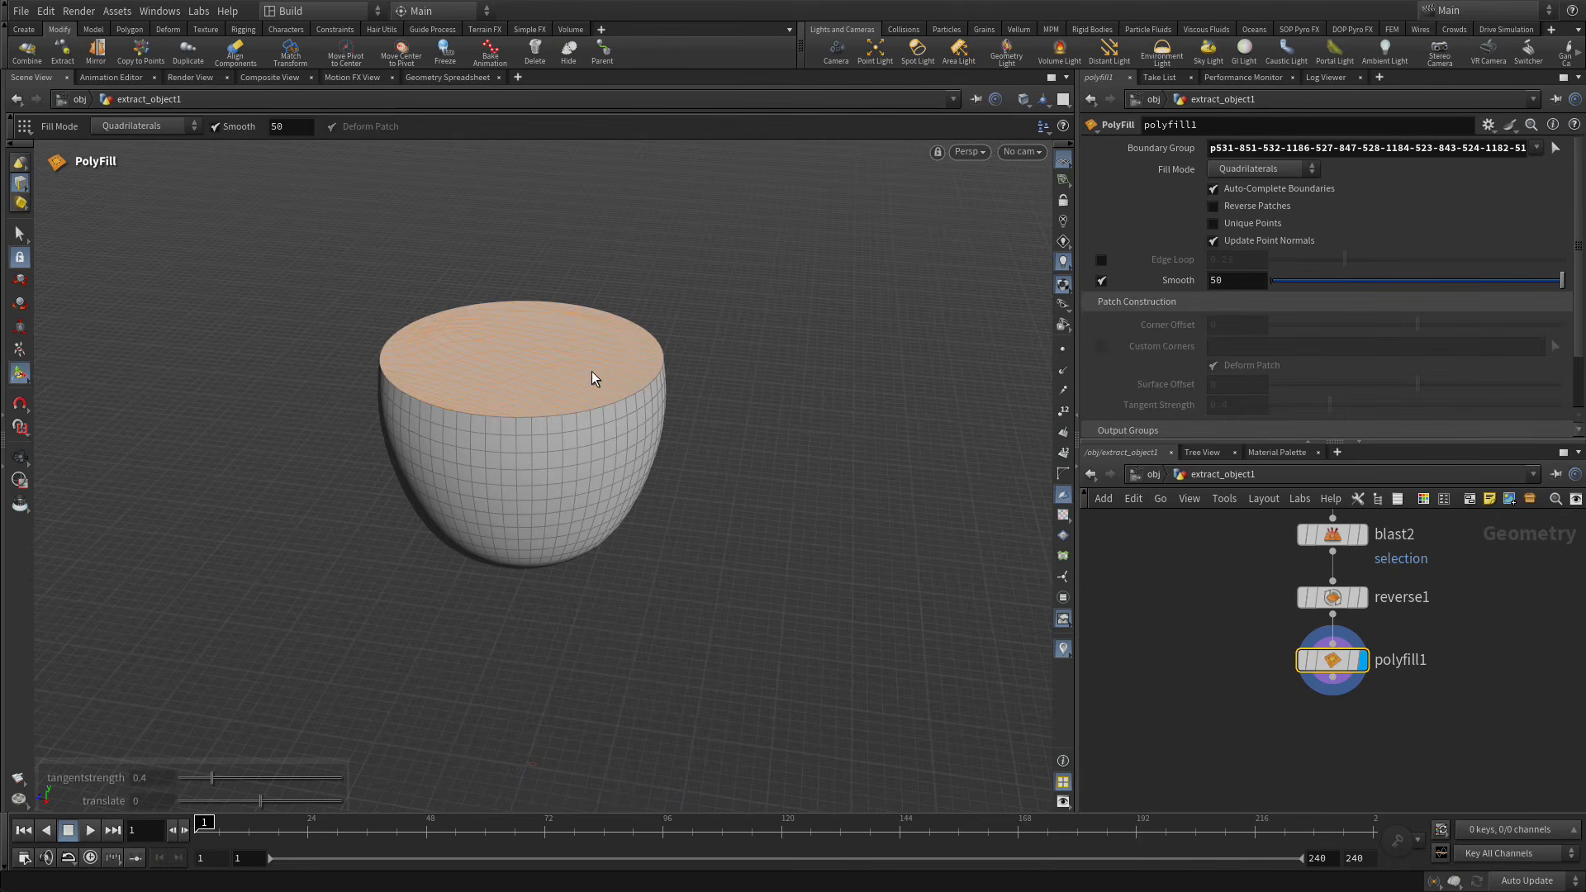
Set the PolyFill's fill mode to Quadrilateral Grid and its tangent strength to 0.
{"action": "left_click", "coordinate": [1267, 169]}
{"action": "left_click", "coordinate": [1250, 269]}
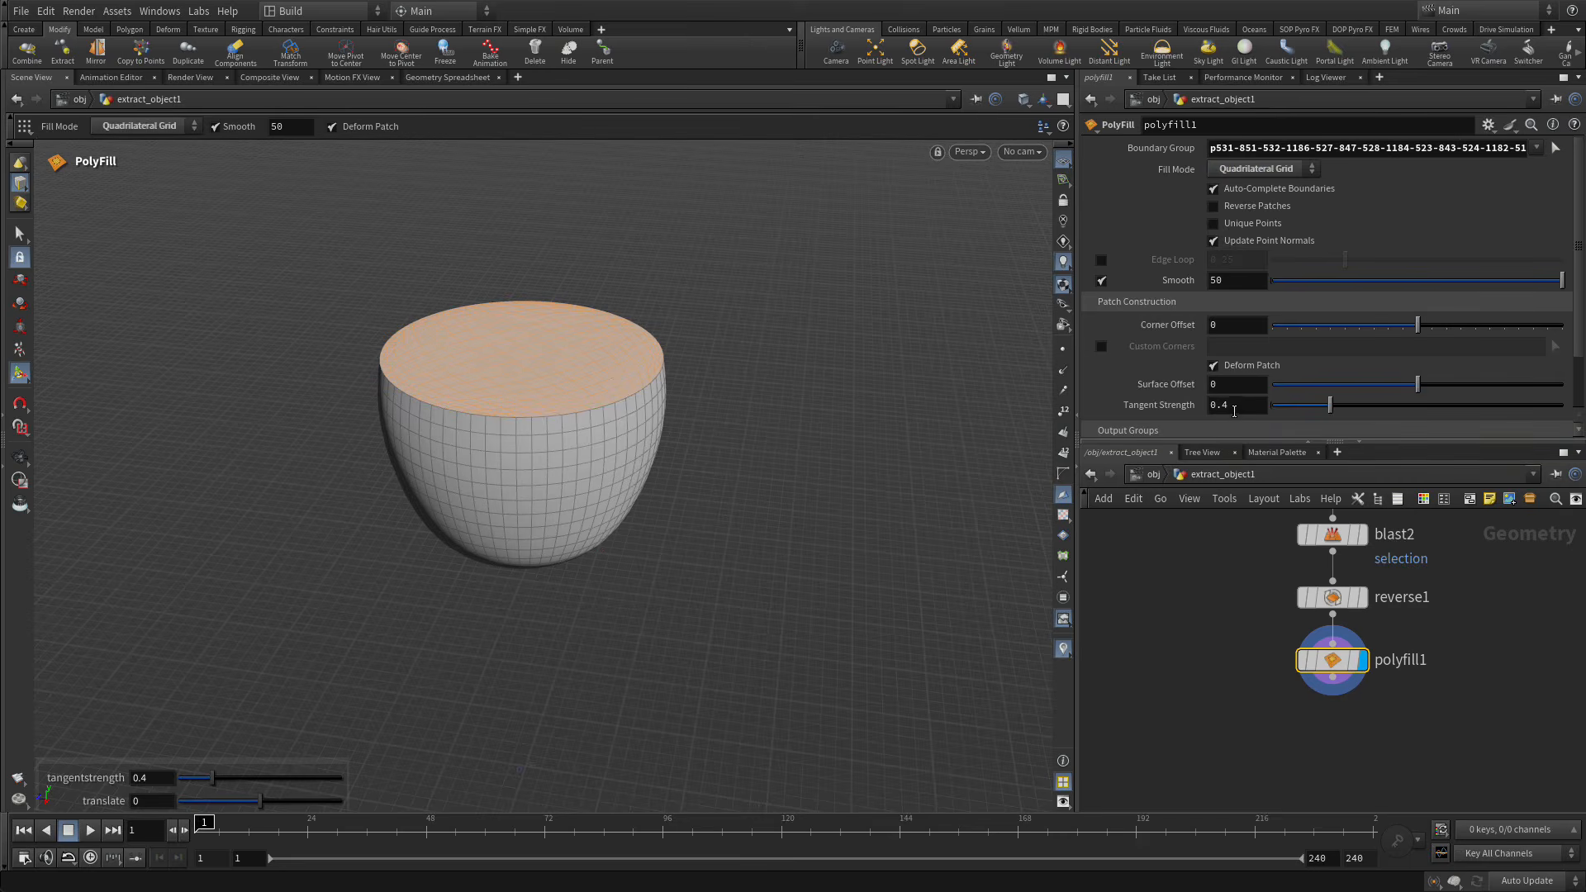
{"action": "left_click_drag", "start_coordinate": [1233, 405], "coordinate": [1177, 393]}
{"action": "type", "text": "0"}
{"action": "key", "text": "Return"}
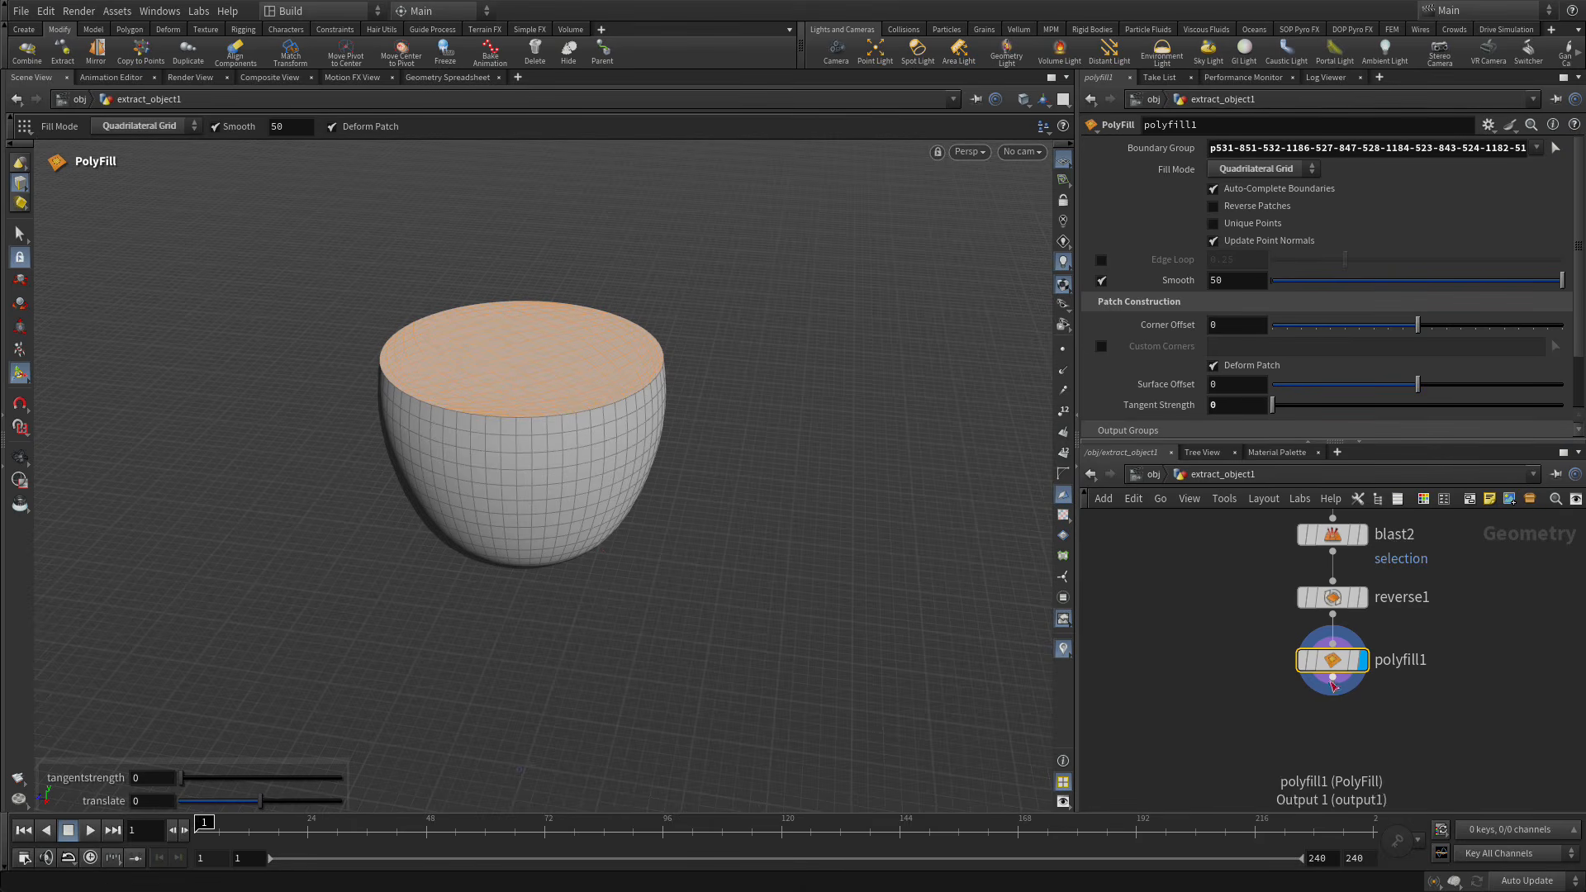
Append a Null node after the PolyFill, name it WINE_OUT and set its display flag.
{"action": "key", "text": "Tab"}
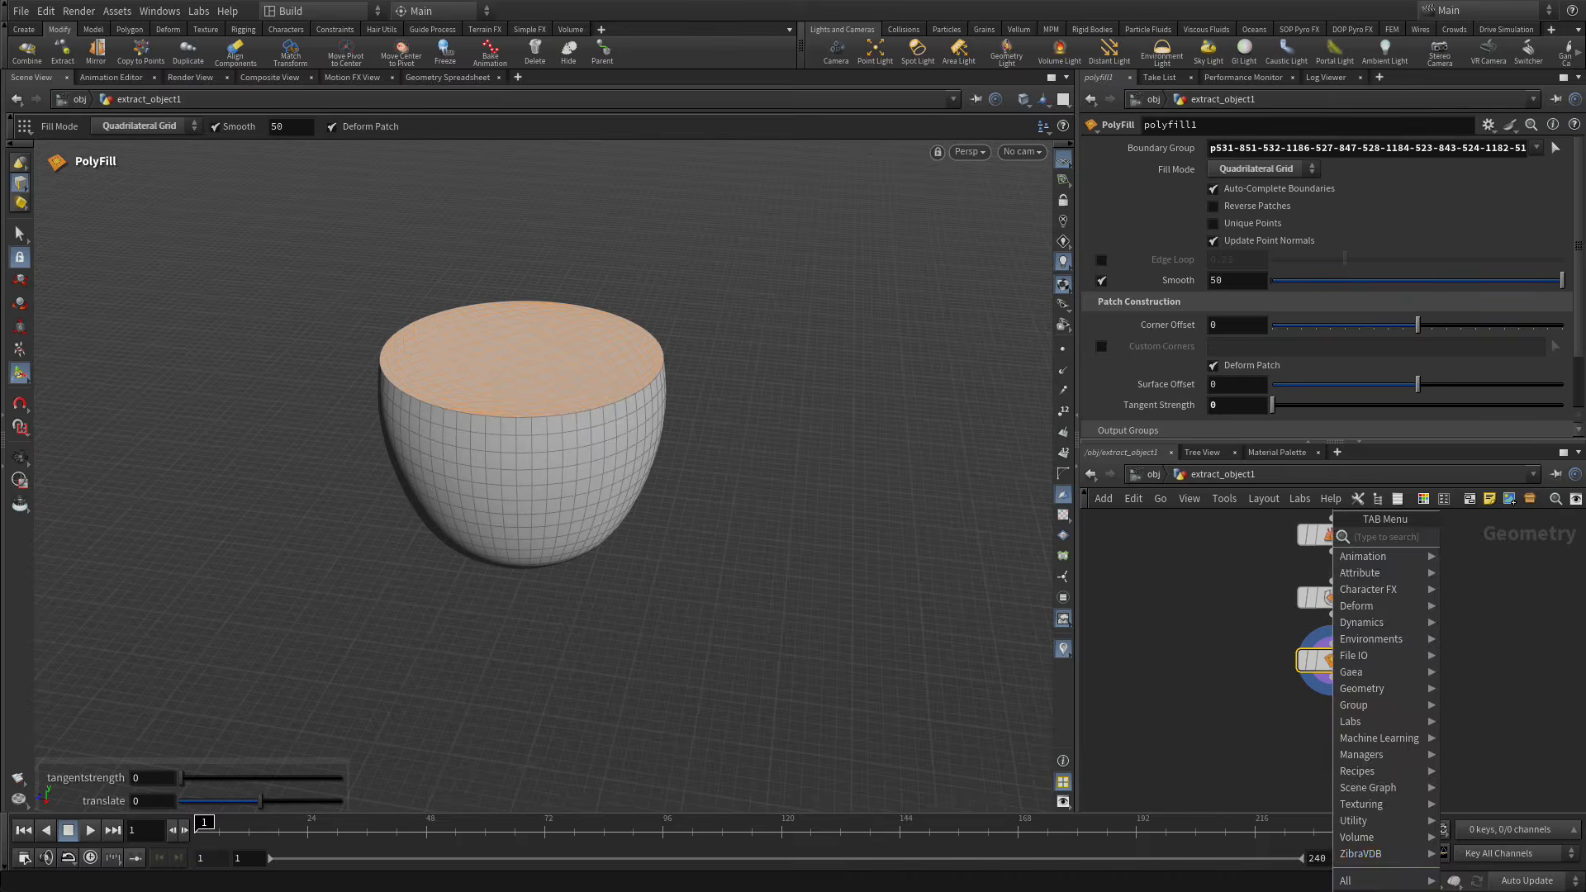
{"action": "type", "text": "null"}
{"action": "key", "text": "Return"}
{"action": "left_click", "coordinate": [1338, 749]}
{"action": "double_click", "coordinate": [1370, 744]}
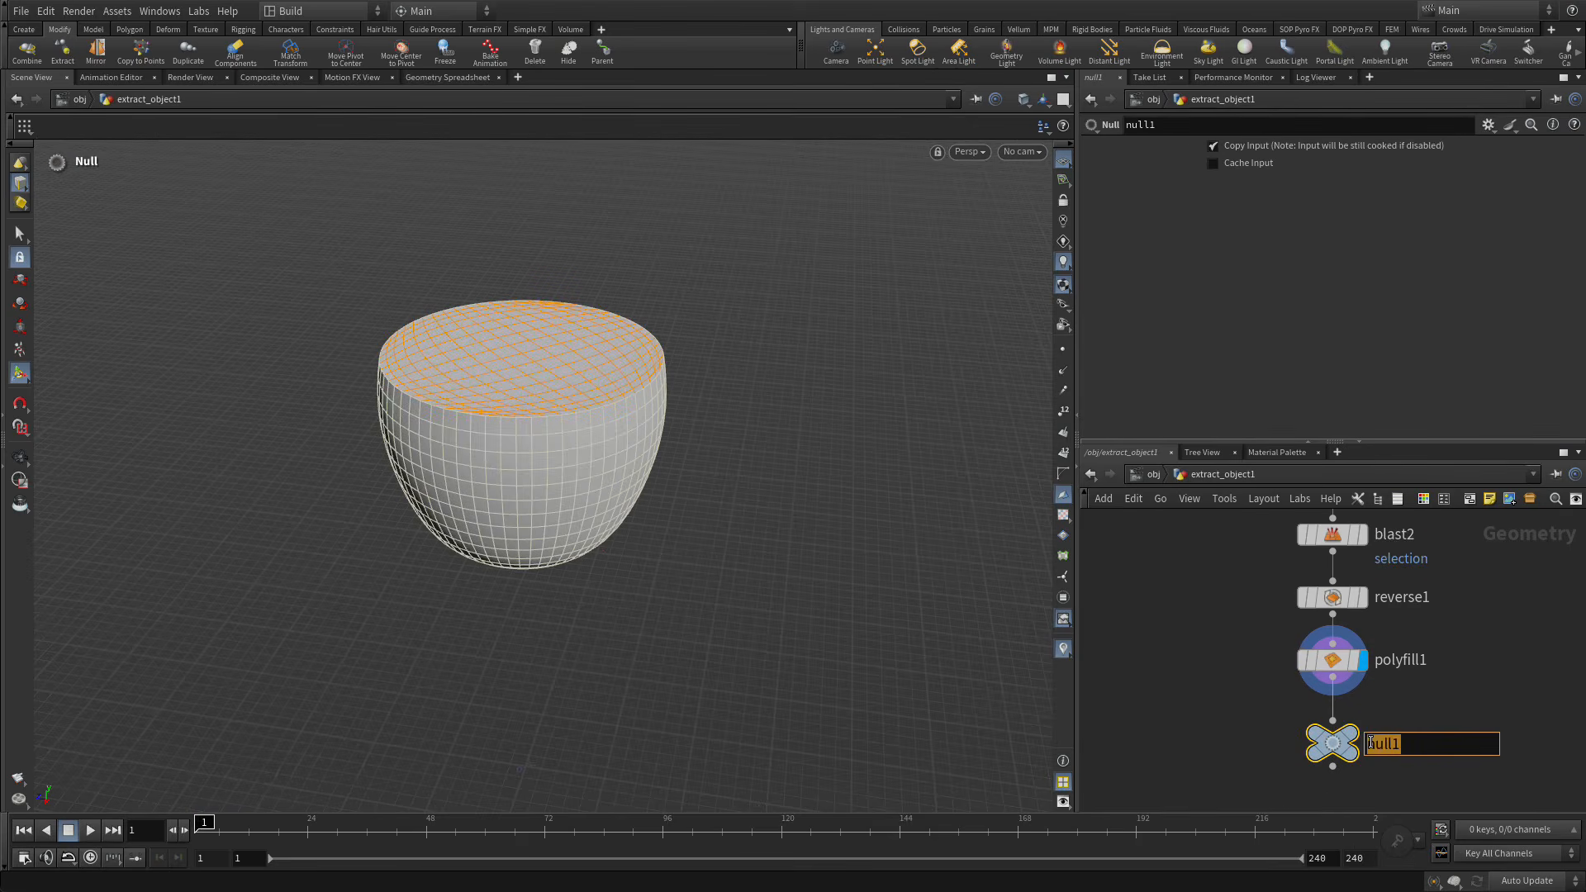
{"action": "type", "text": "WINE_OUT"}
{"action": "key", "text": "Return"}
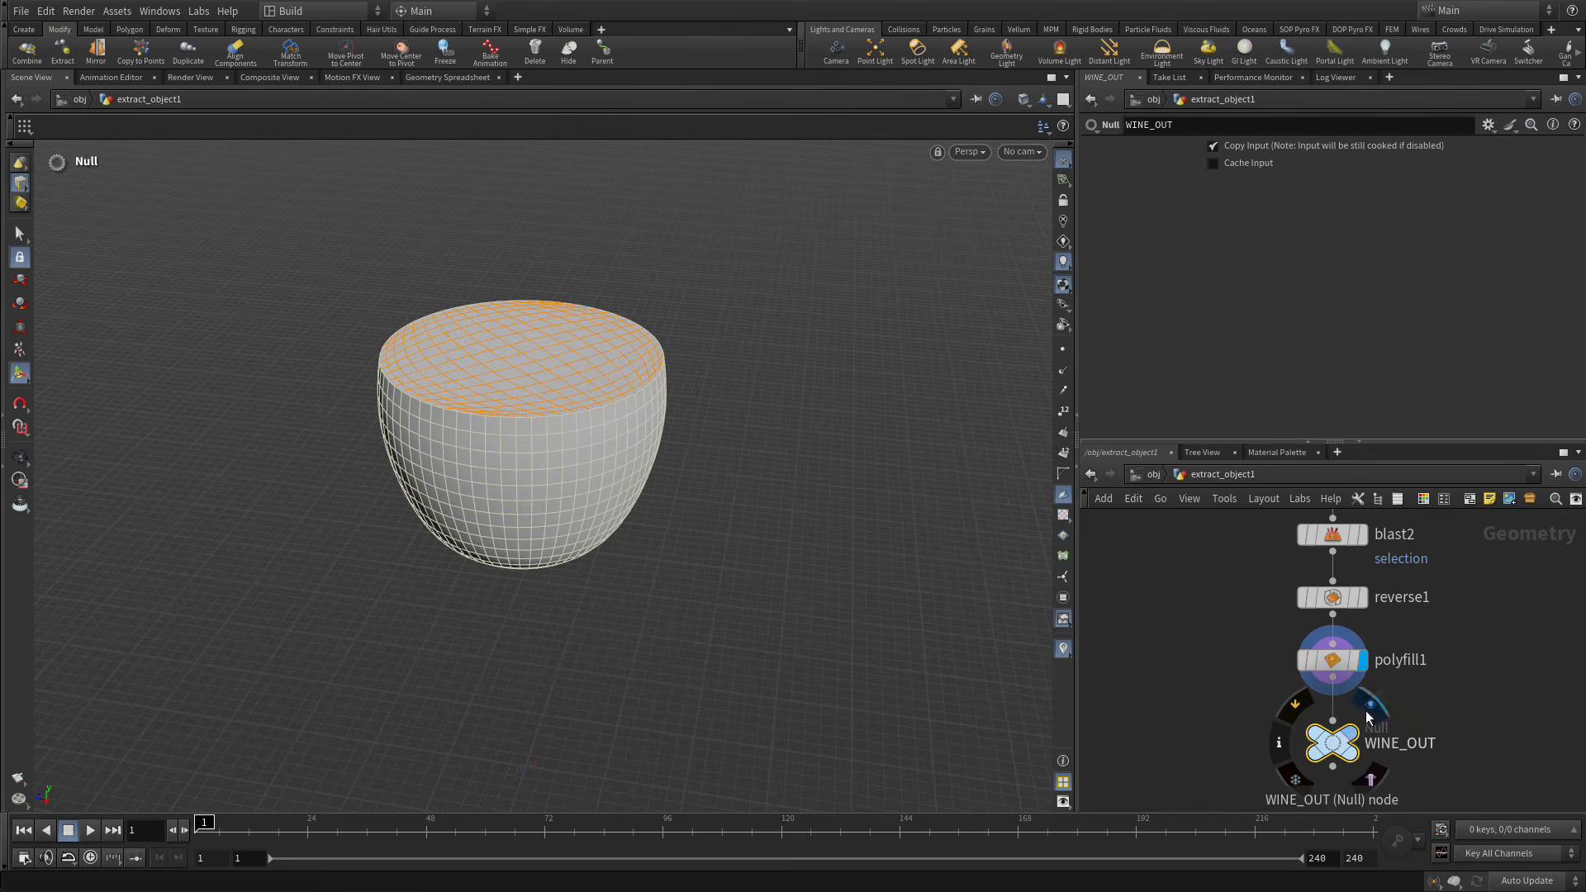
{"action": "left_click", "coordinate": [1352, 733]}
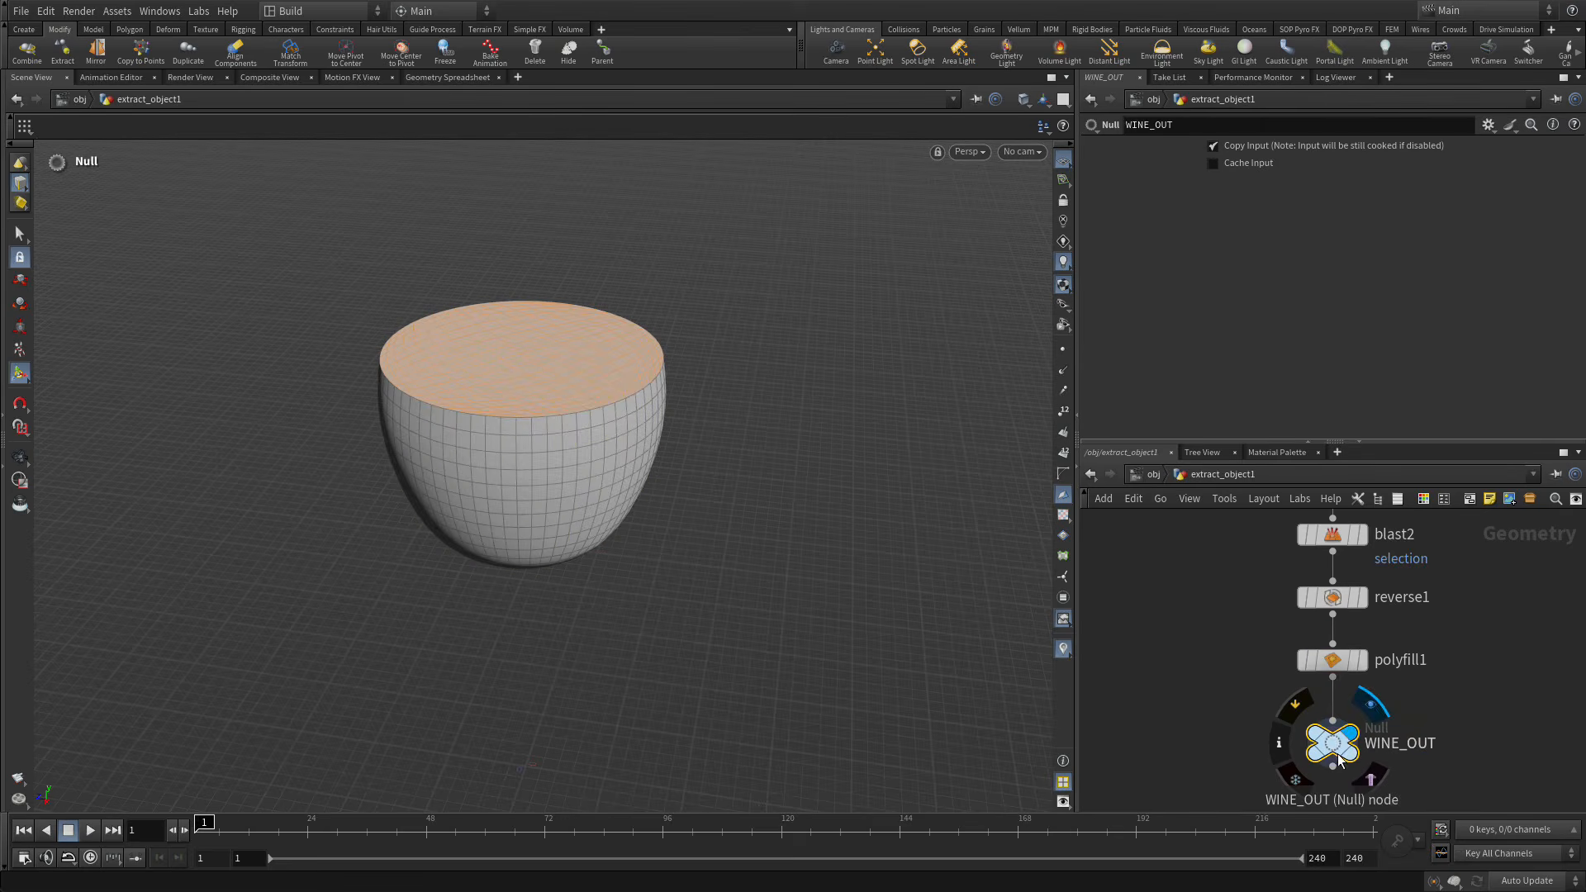
Return to the object level and rename the extracted object as wine.
{"action": "left_click", "coordinate": [1154, 474]}
{"action": "double_click", "coordinate": [1418, 648]}
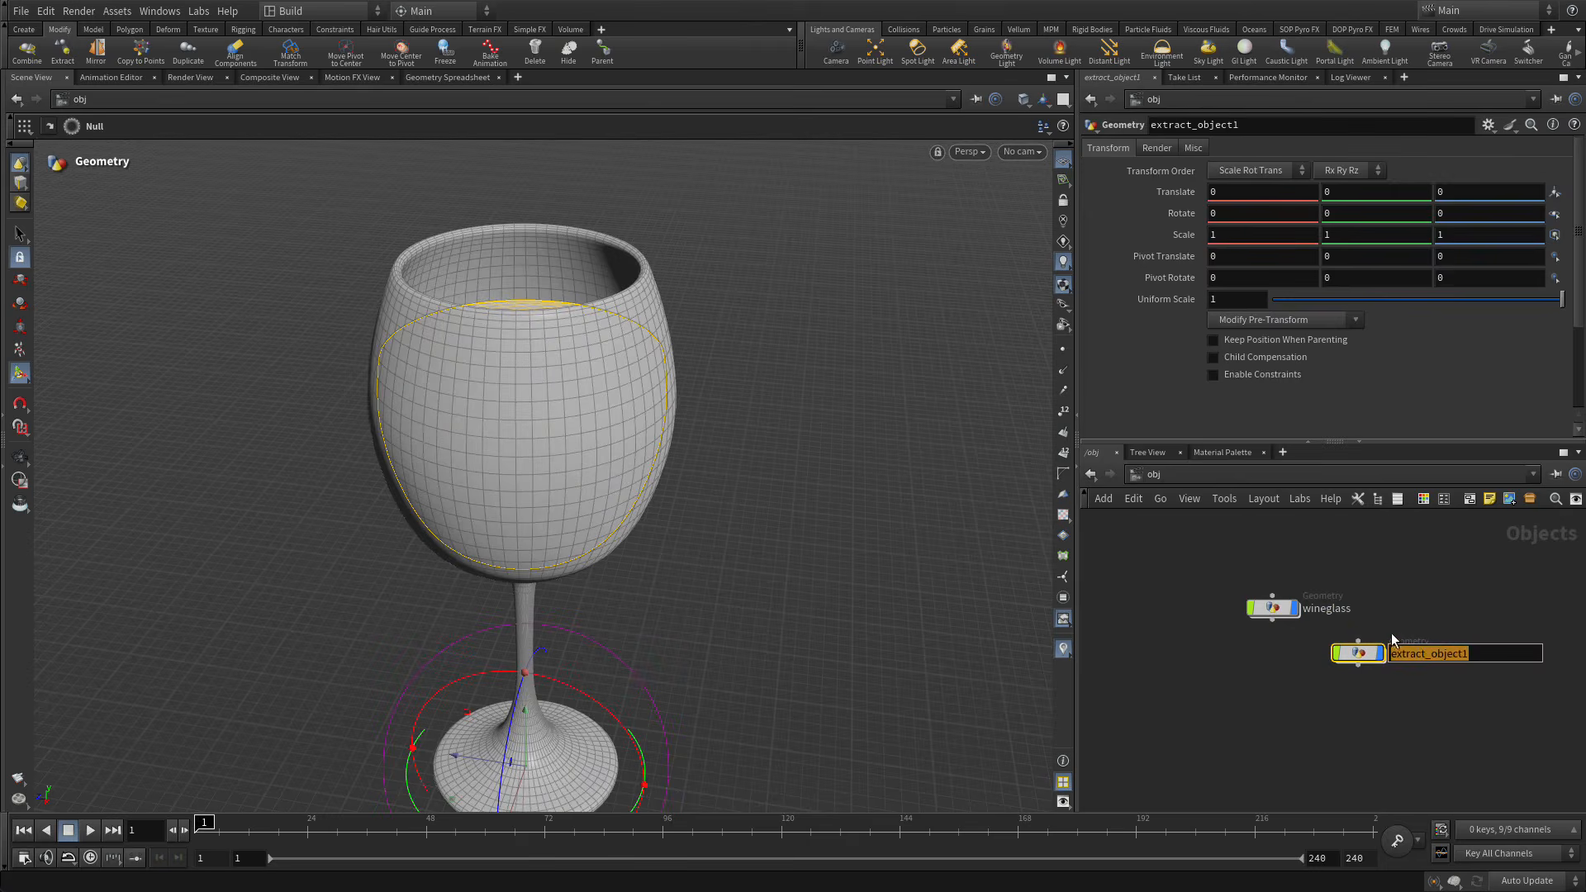
{"action": "type", "text": "wine"}
{"action": "key", "text": "Return"}
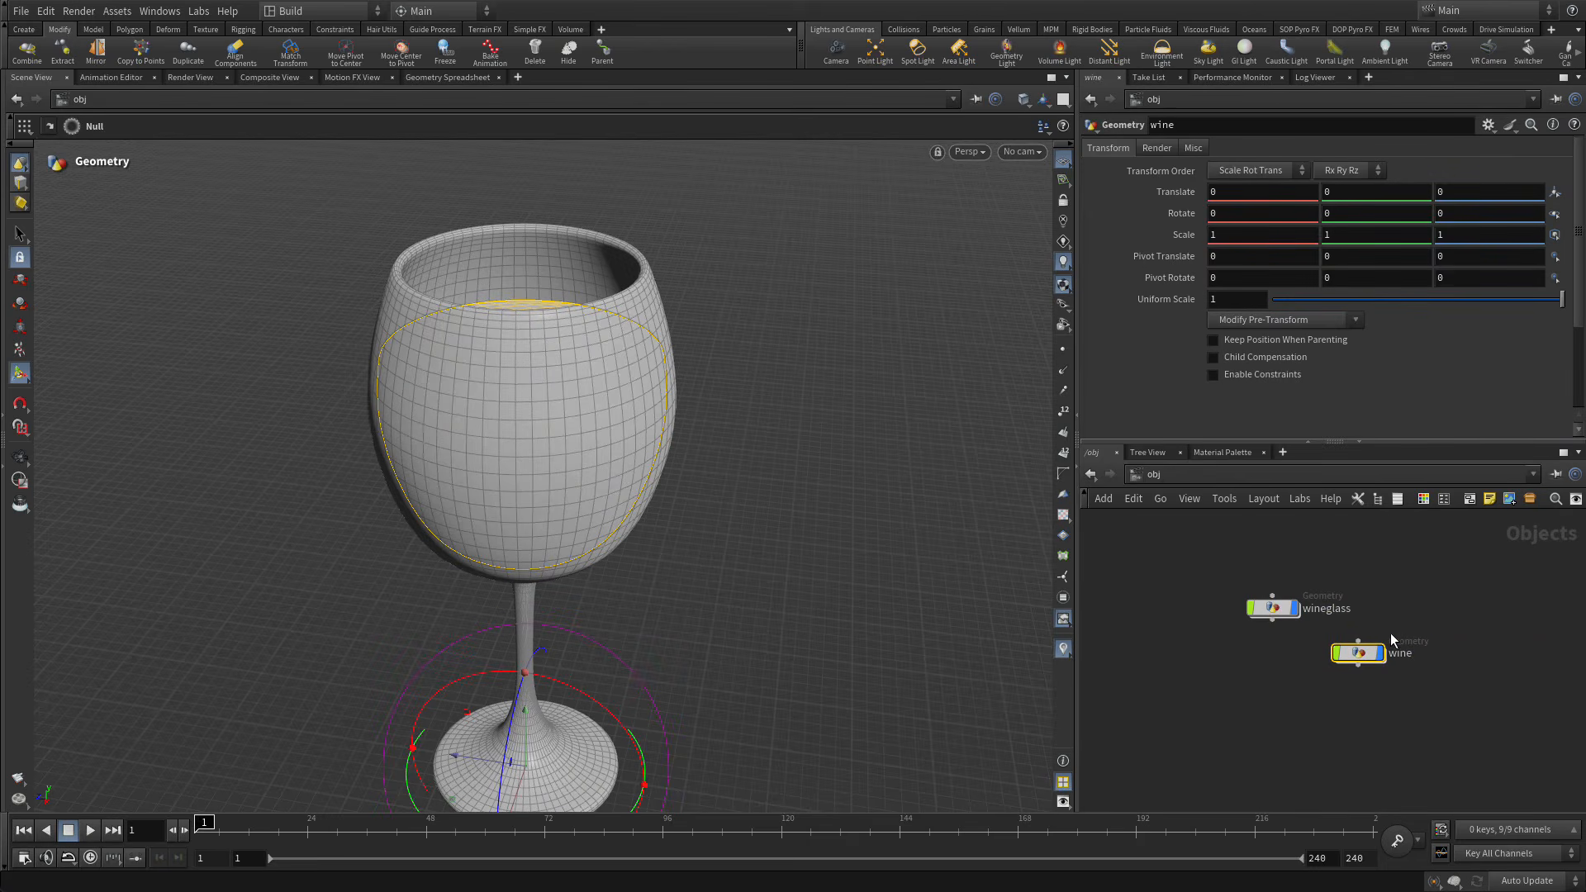
{"action": "left_click", "coordinate": [1281, 649]}
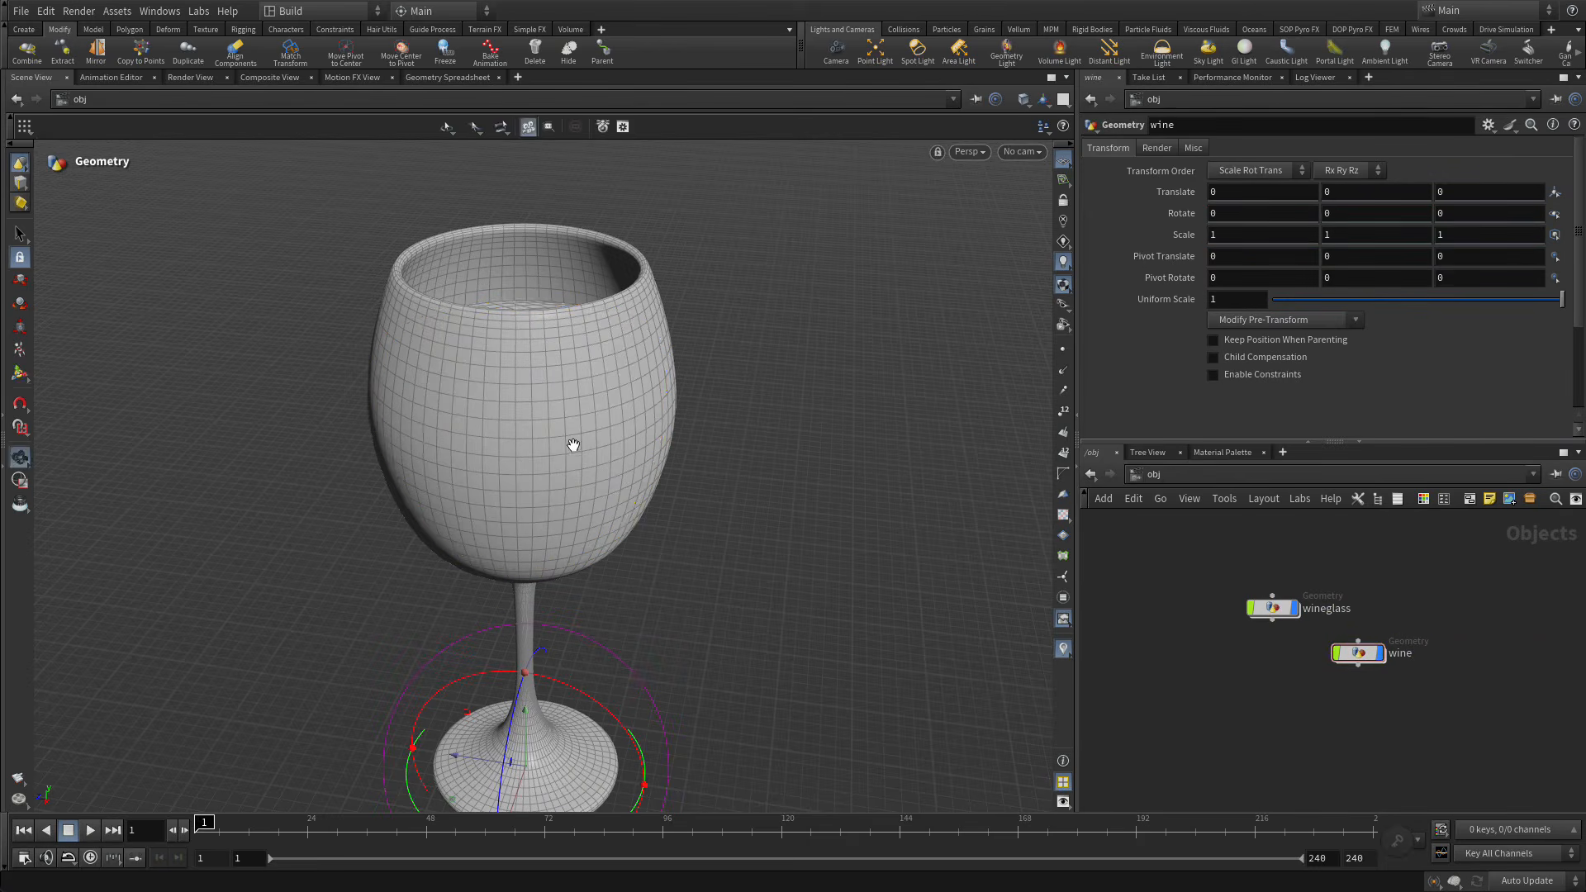
Check the wine inside the glass, and turn off the display of both the wineglass and wine objects.
{"action": "left_click_drag", "start_coordinate": [573, 447], "coordinate": [538, 473], "text": "alt"}
{"action": "left_click_drag", "start_coordinate": [1342, 737], "coordinate": [1248, 727], "text": "alt"}
{"action": "right_click_drag", "start_coordinate": [1248, 727], "coordinate": [1241, 681], "text": "alt"}
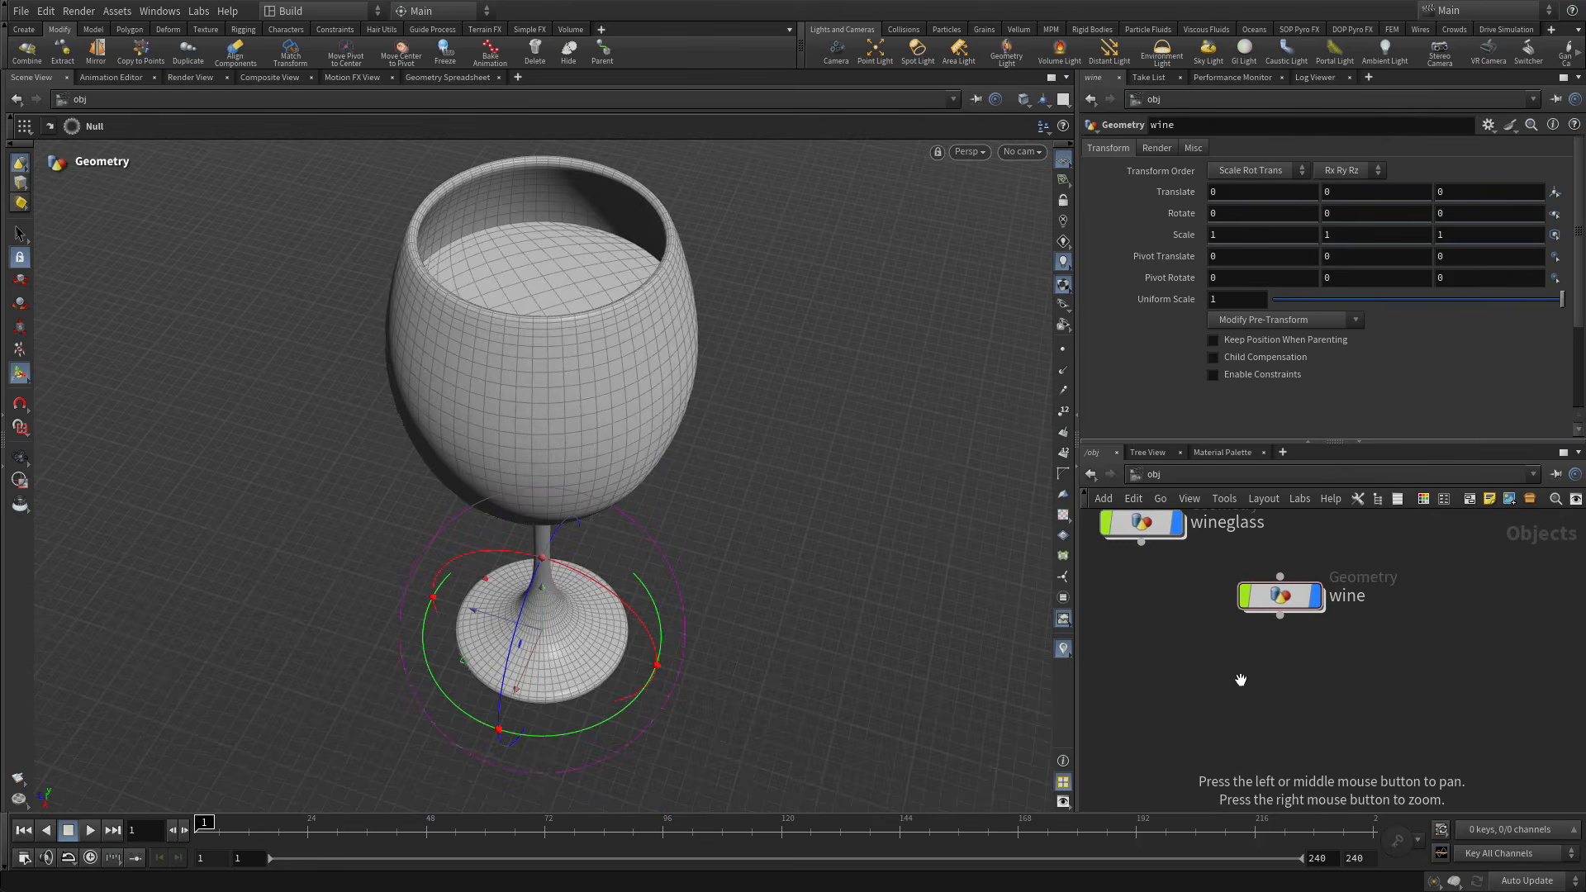
{"action": "left_click_drag", "start_coordinate": [1241, 681], "coordinate": [1282, 740], "text": "alt"}
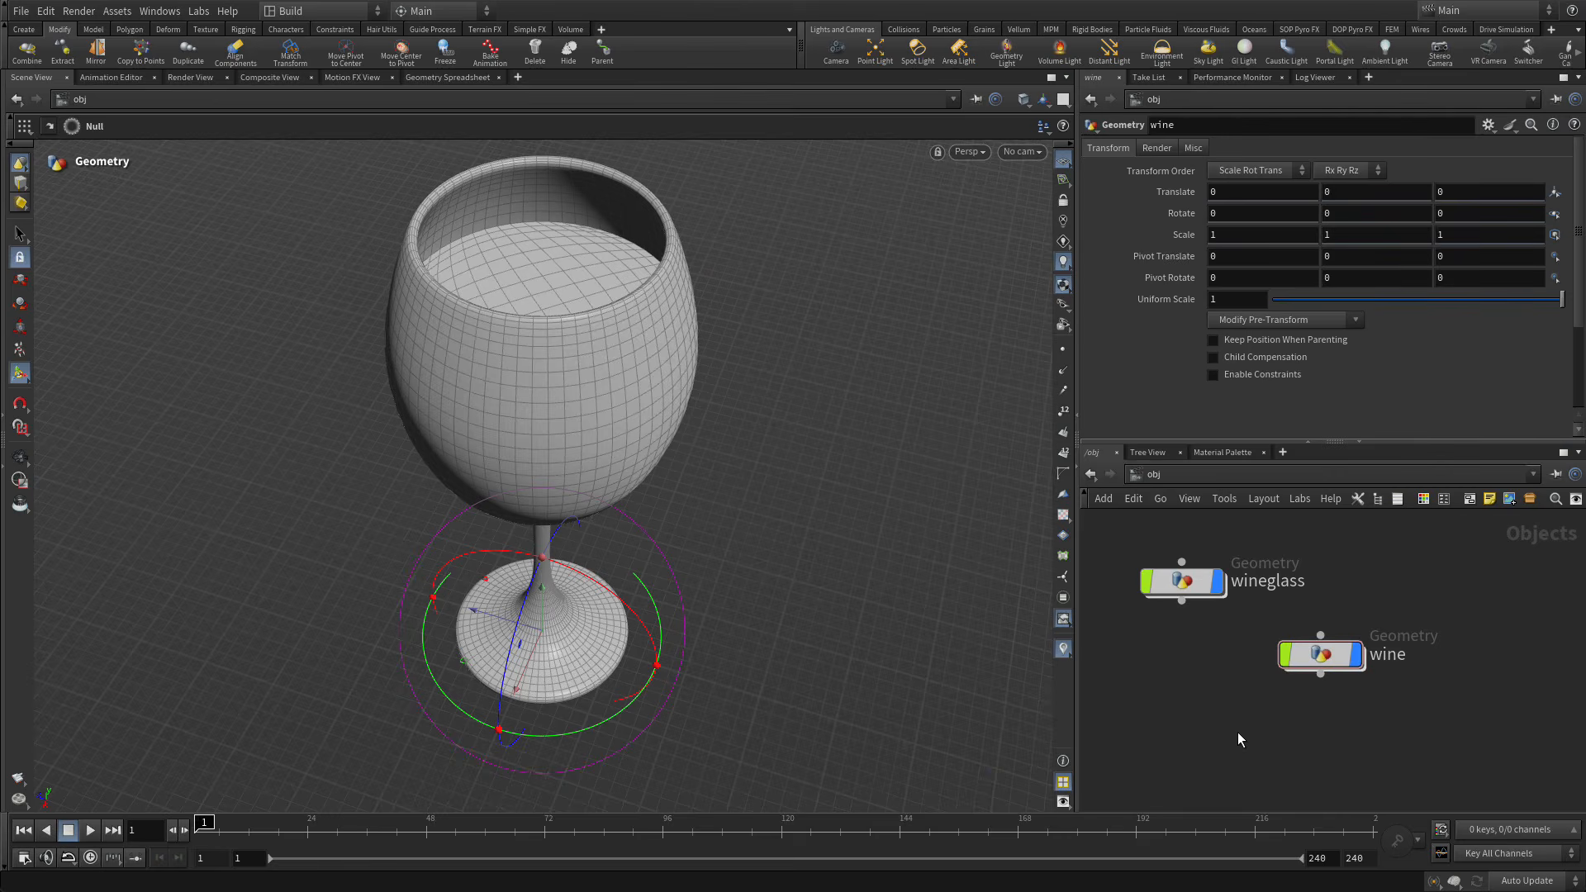
{"action": "left_click_drag", "start_coordinate": [1121, 531], "coordinate": [1376, 696]}
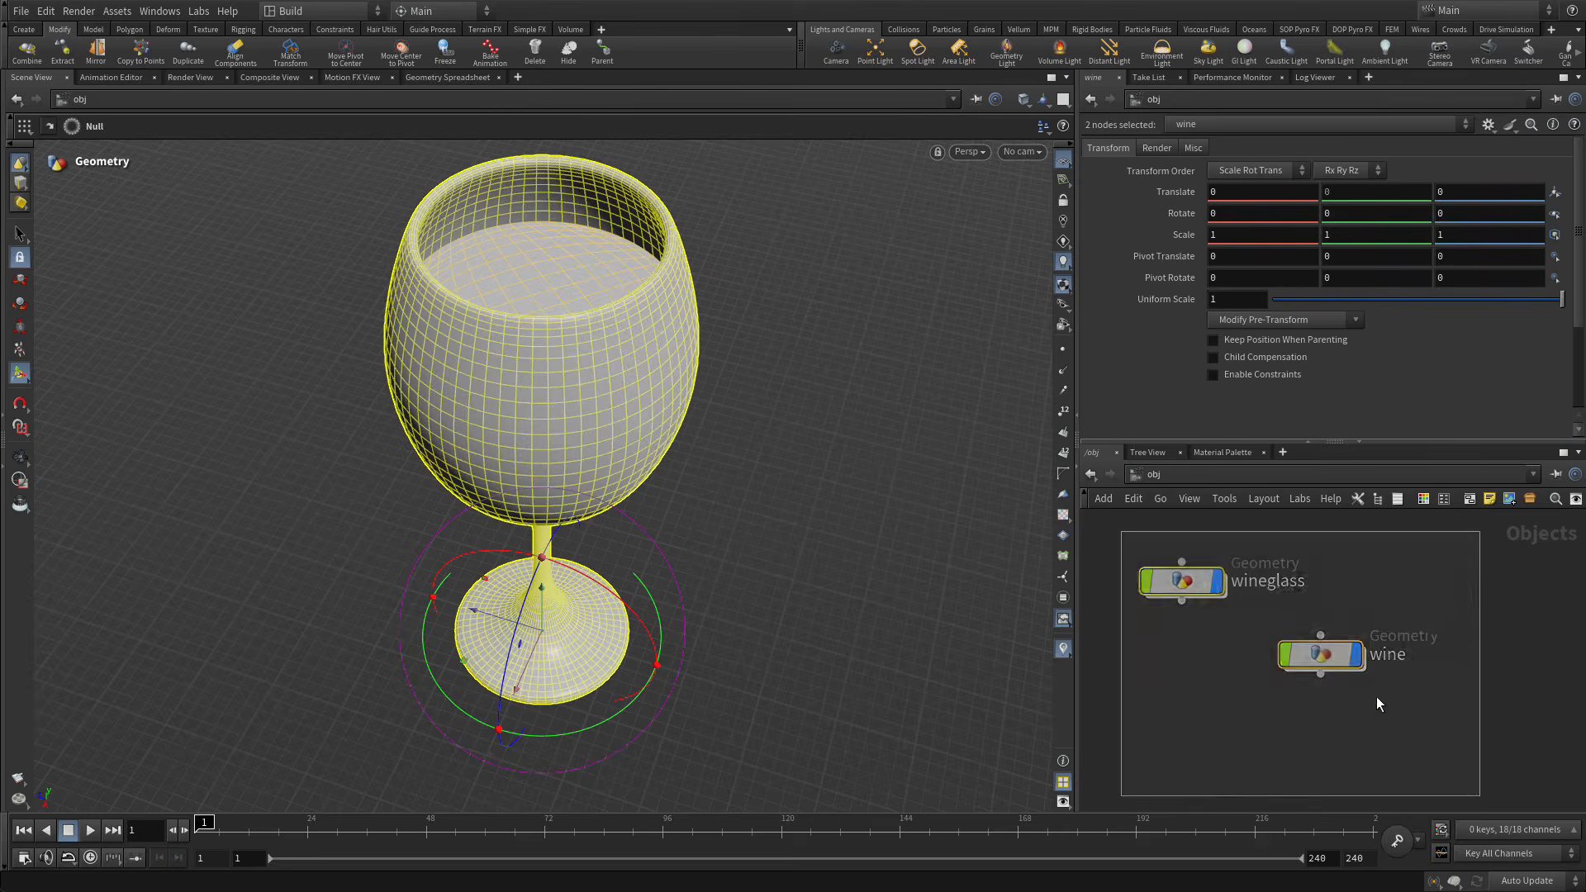
{"action": "left_click", "coordinate": [1357, 655]}
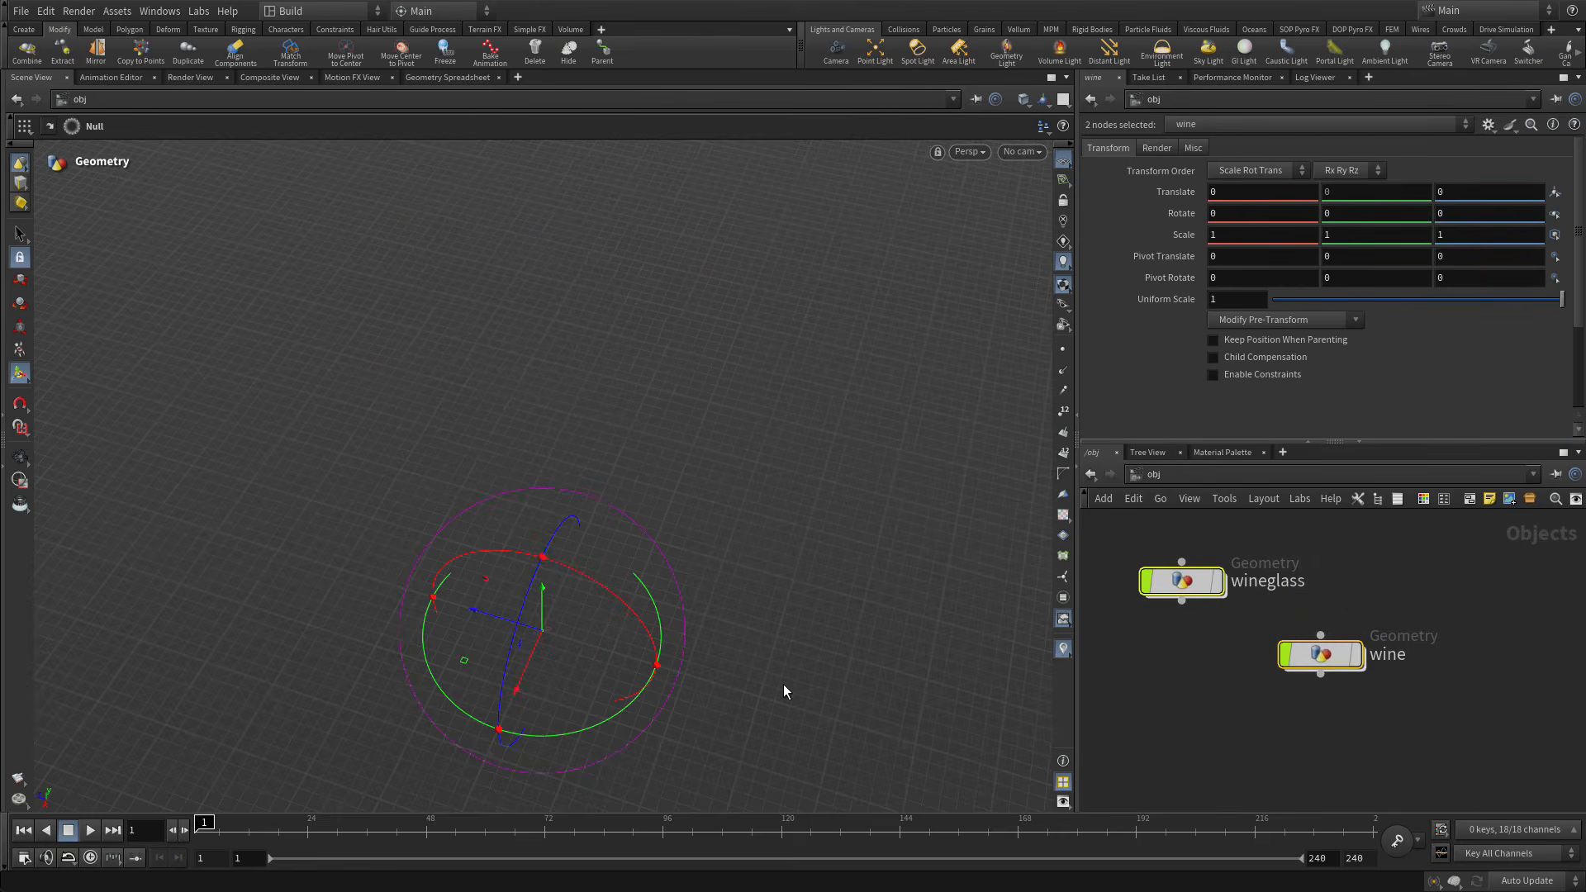
Create a sphere object at the origin and open its geometry network.
{"action": "key", "text": "s"}
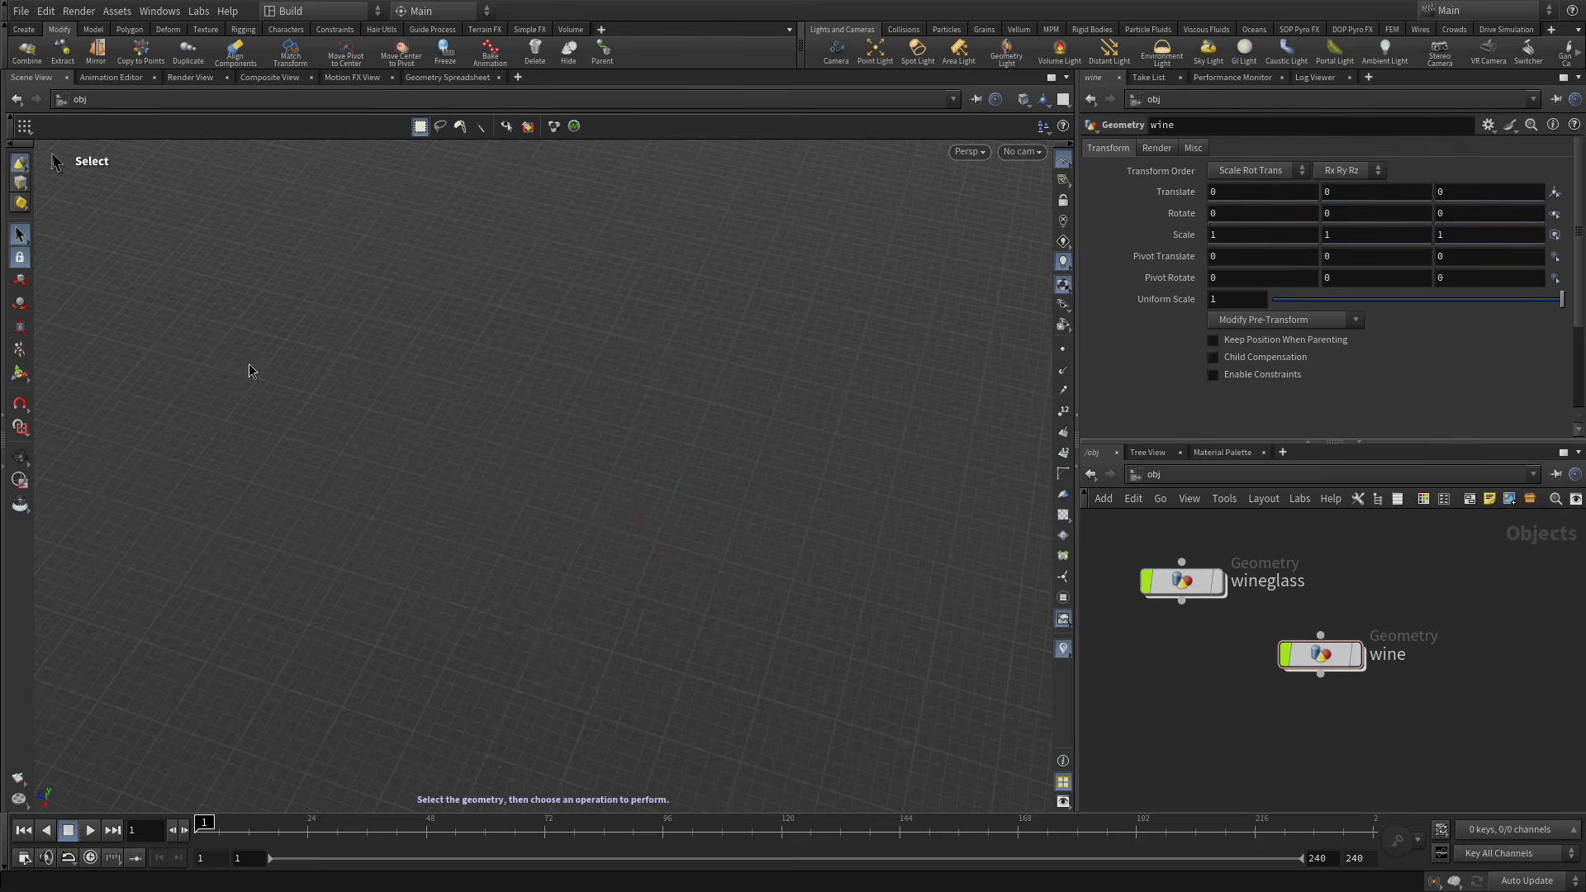
{"action": "key", "text": "c"}
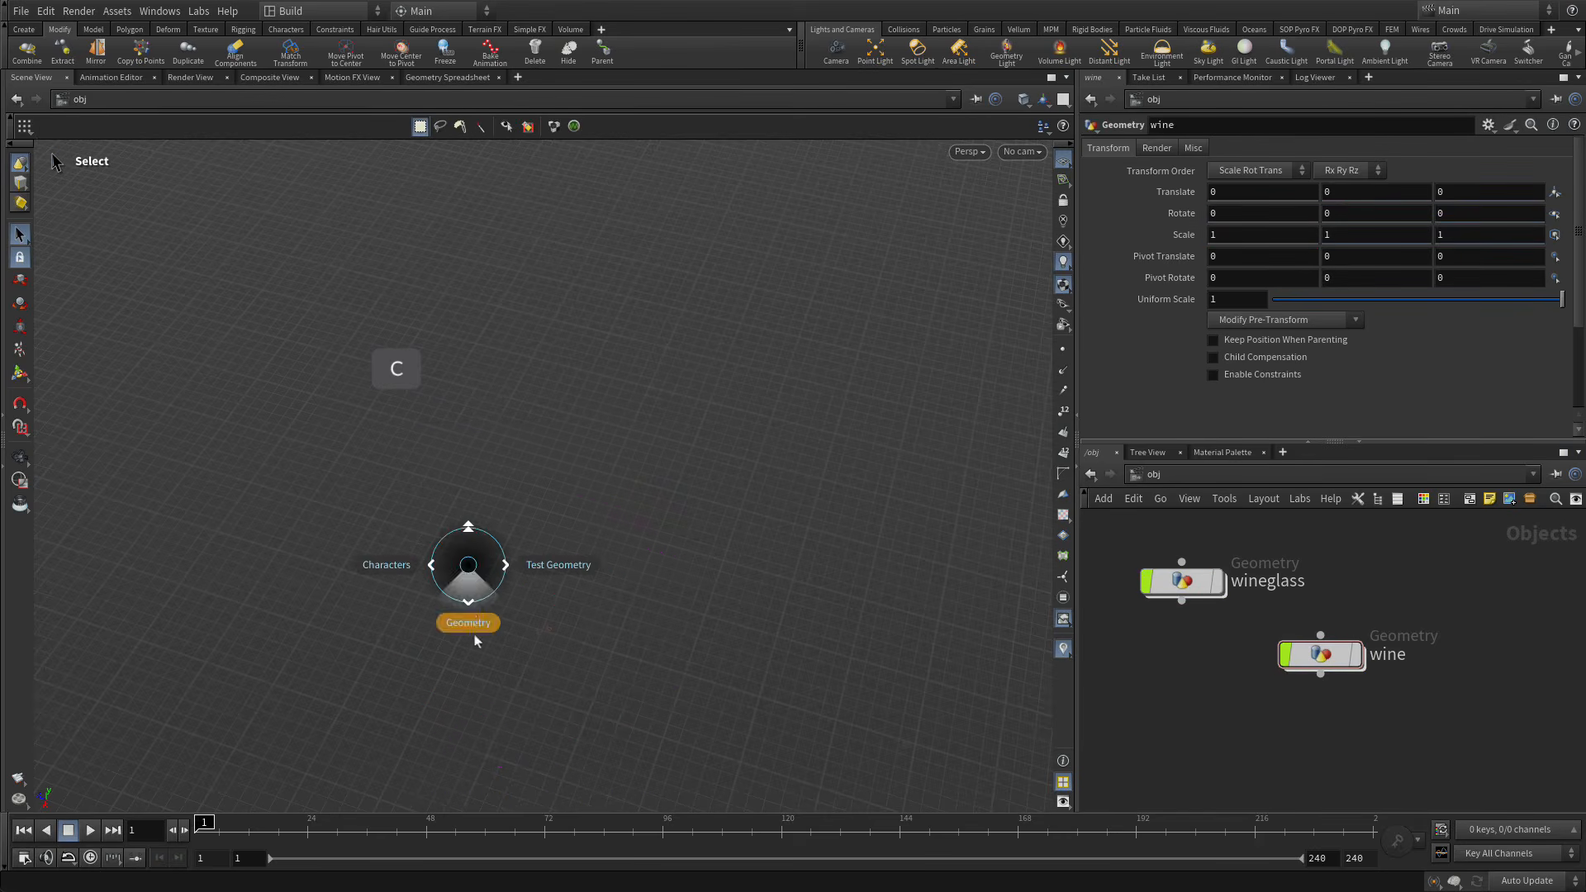
{"action": "left_click", "coordinate": [470, 623]}
{"action": "left_click", "coordinate": [533, 633]}
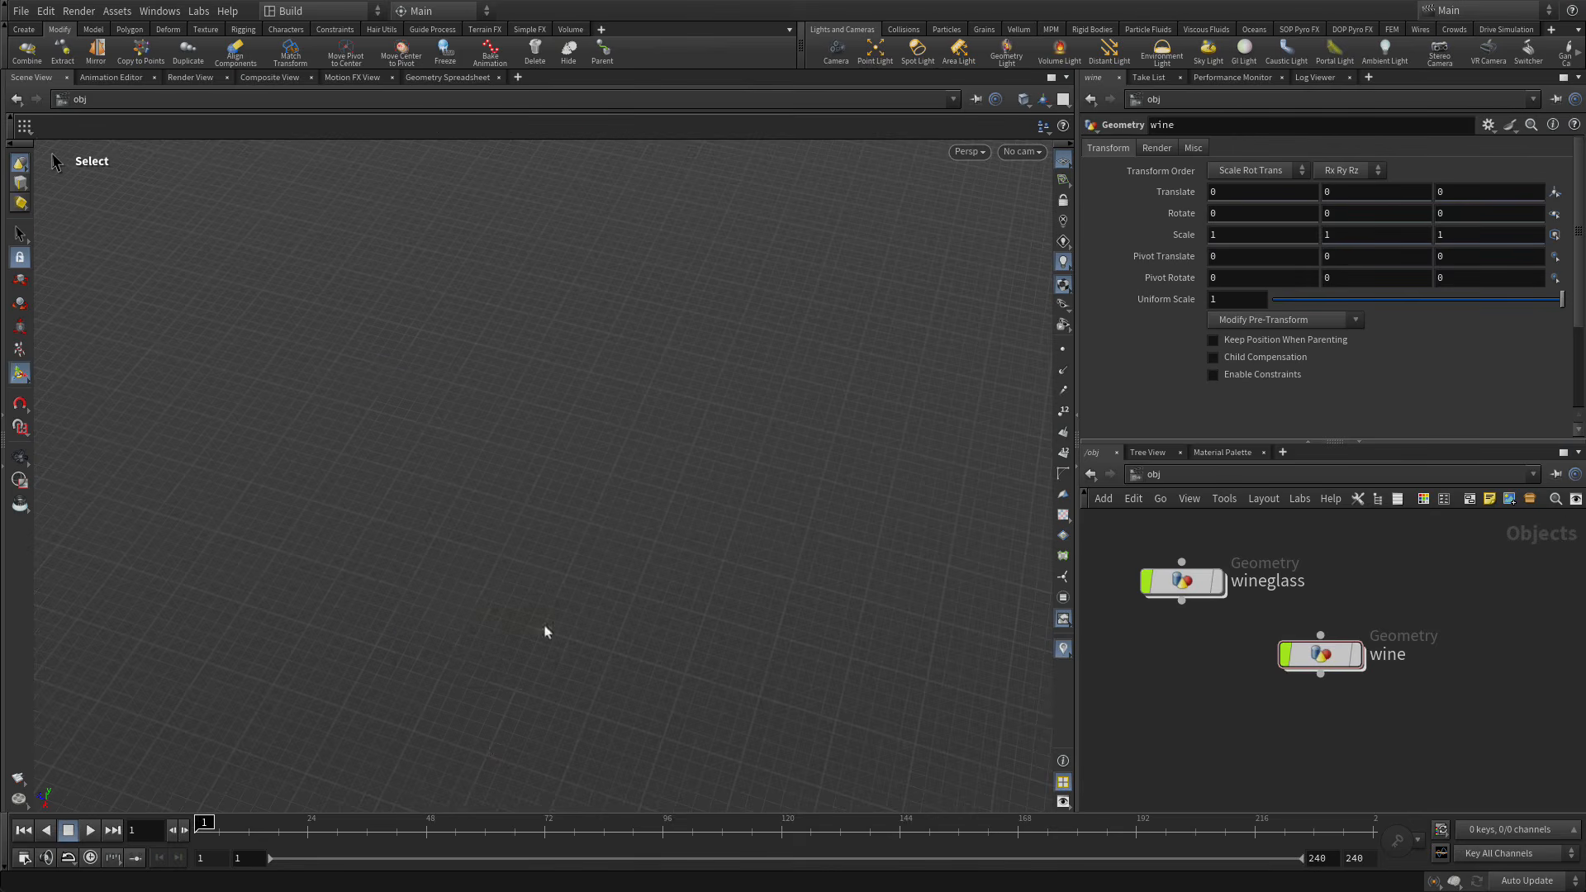
{"action": "key", "text": "Return"}
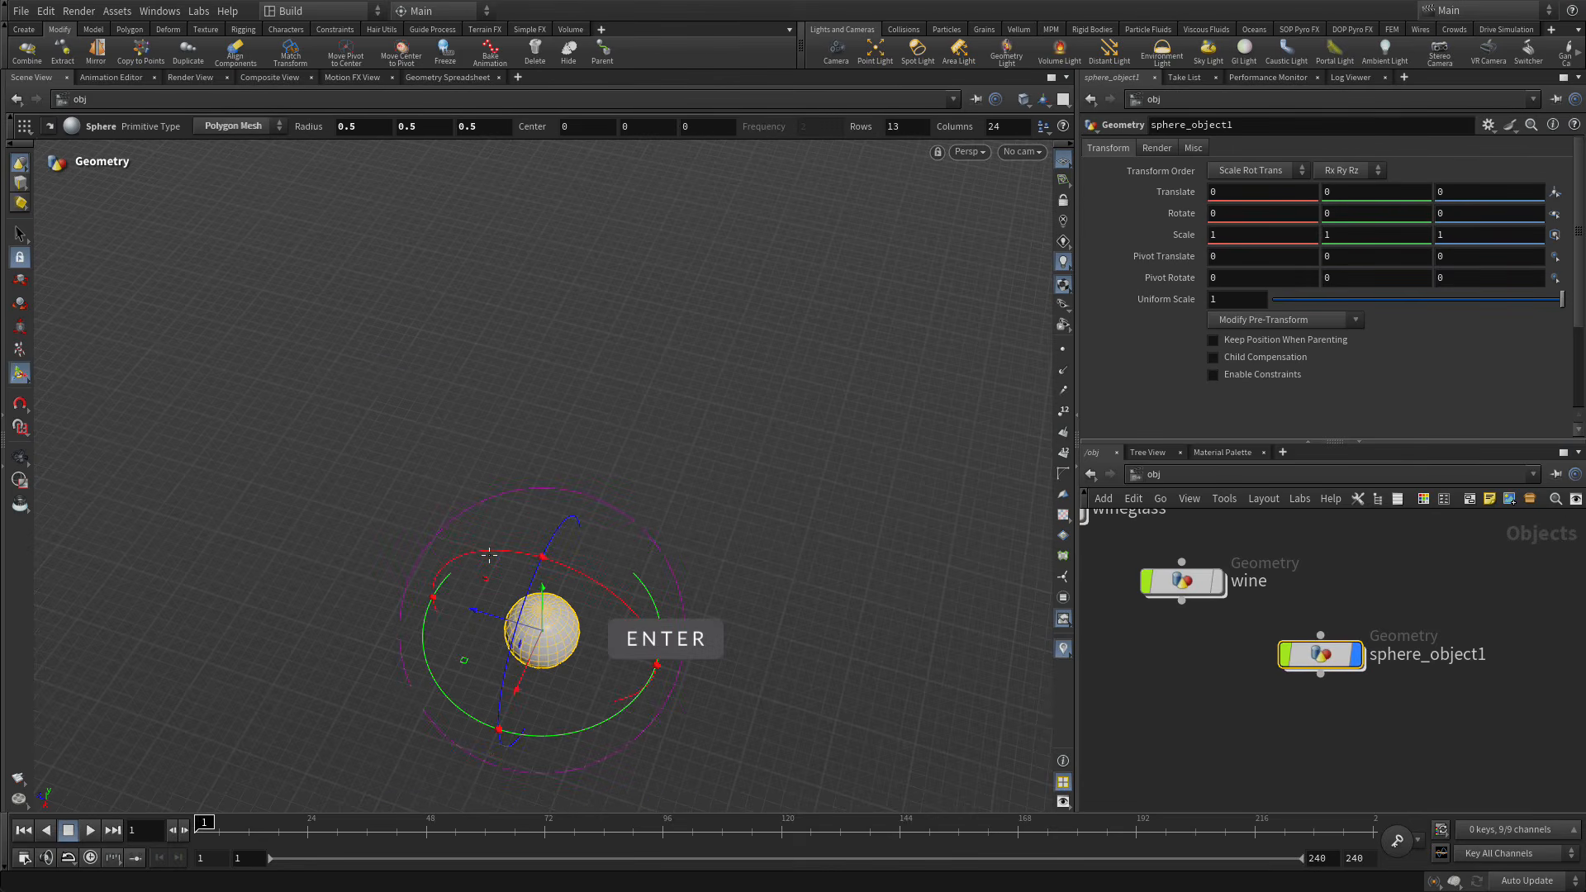
{"action": "double_click", "coordinate": [1333, 661]}
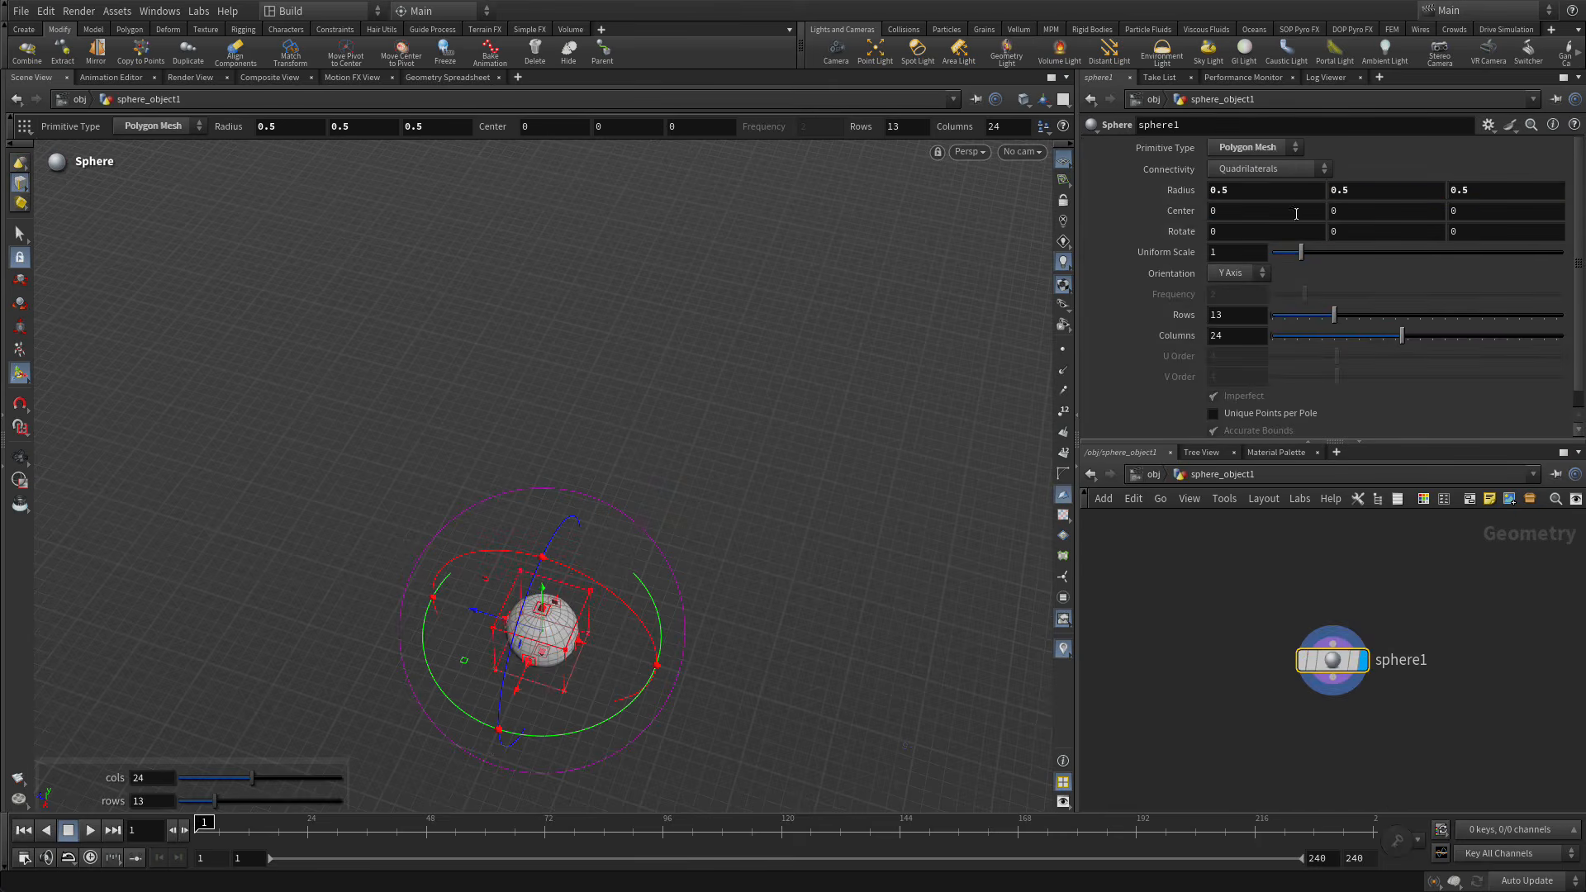
Set the sphere's orientation to X Axis and frame it in the viewport.
{"action": "left_click", "coordinate": [1237, 276]}
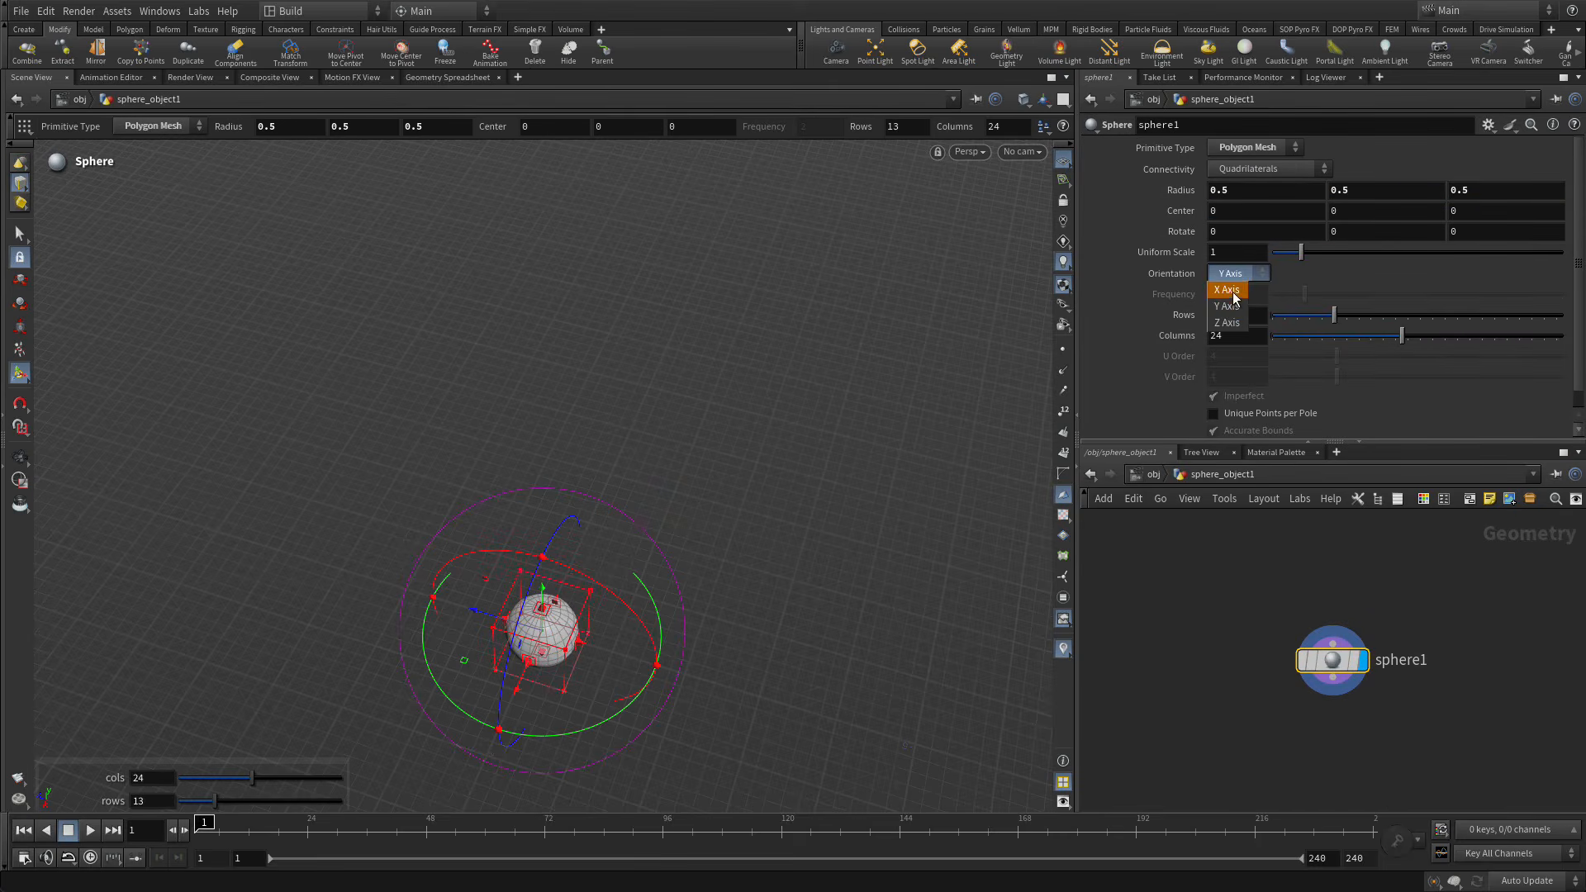
{"action": "left_click", "coordinate": [1231, 278]}
{"action": "right_click_drag", "start_coordinate": [709, 613], "coordinate": [1032, 357], "text": "alt"}
{"action": "left_click_drag", "start_coordinate": [859, 384], "coordinate": [628, 339], "text": "alt"}
{"action": "middle_click_drag", "start_coordinate": [396, 248], "coordinate": [561, 534], "text": "alt"}
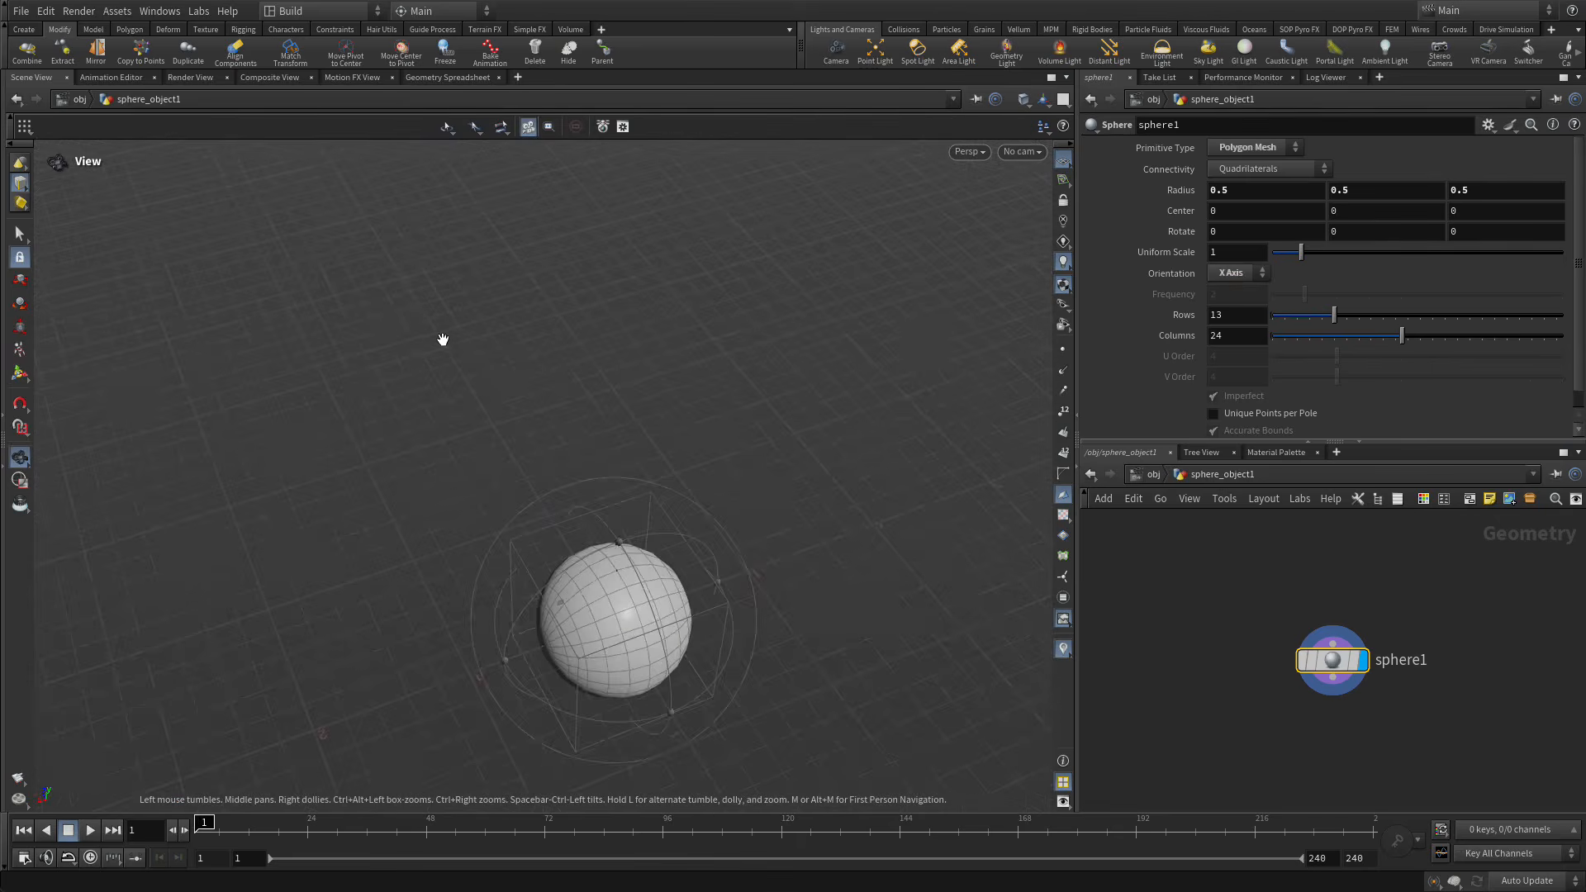
{"action": "key", "text": "space+g"}
{"action": "left_click_drag", "start_coordinate": [461, 412], "coordinate": [669, 415]}
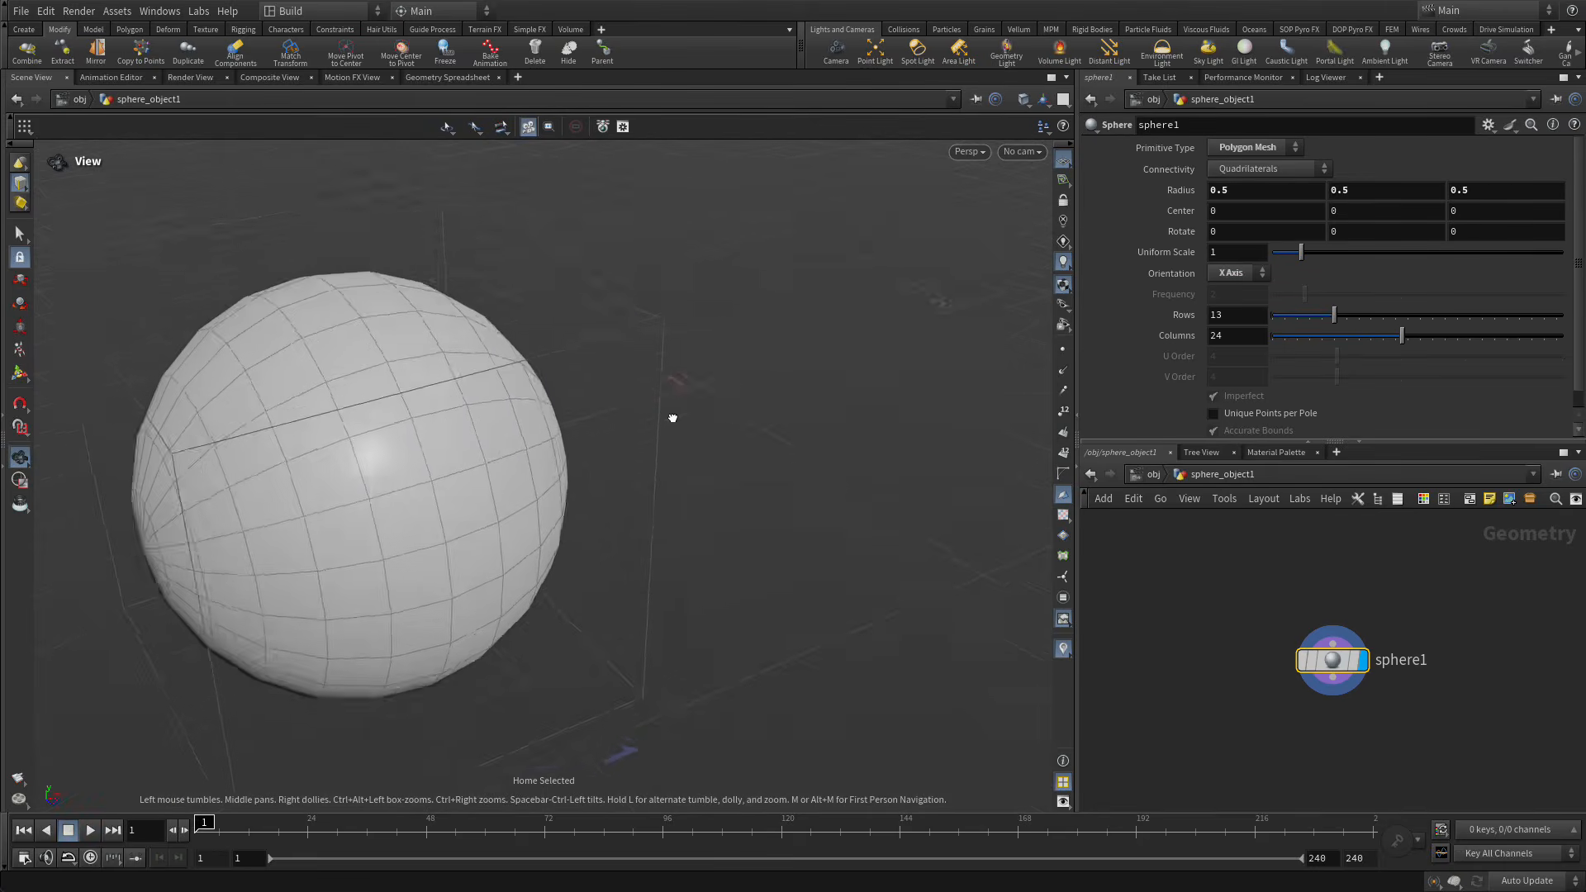
{"action": "key", "text": "Return"}
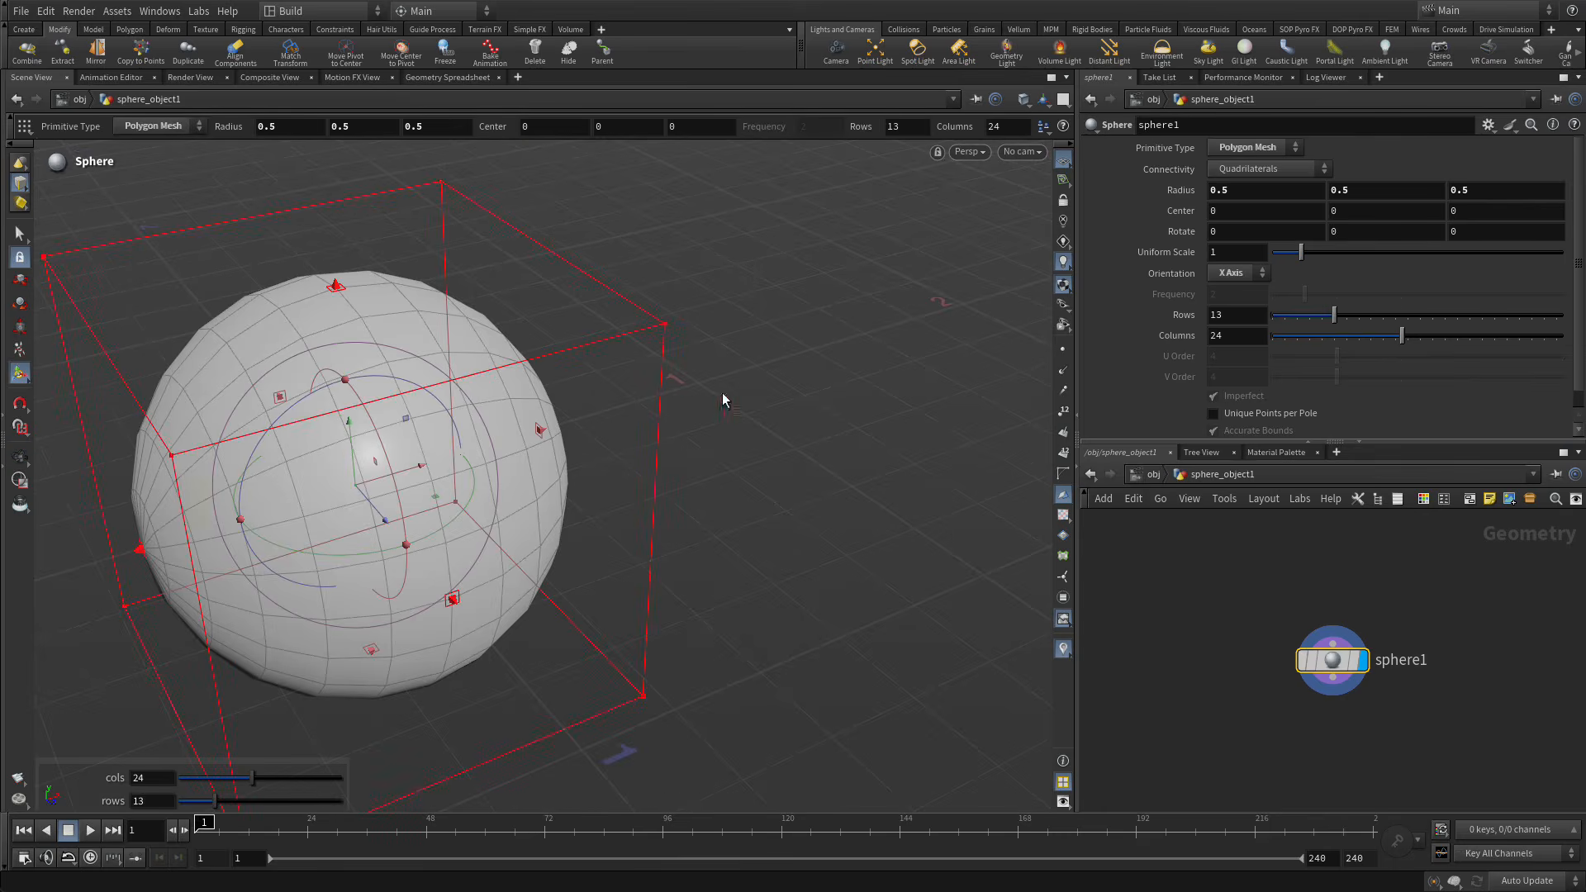
Set the sphere's radius to 0.2 in X and 0.125 in both Y and Z.
{"action": "left_click_drag", "start_coordinate": [1249, 191], "coordinate": [1174, 189]}
{"action": "type", "text": ".2"}
{"action": "key", "text": "Tab"}
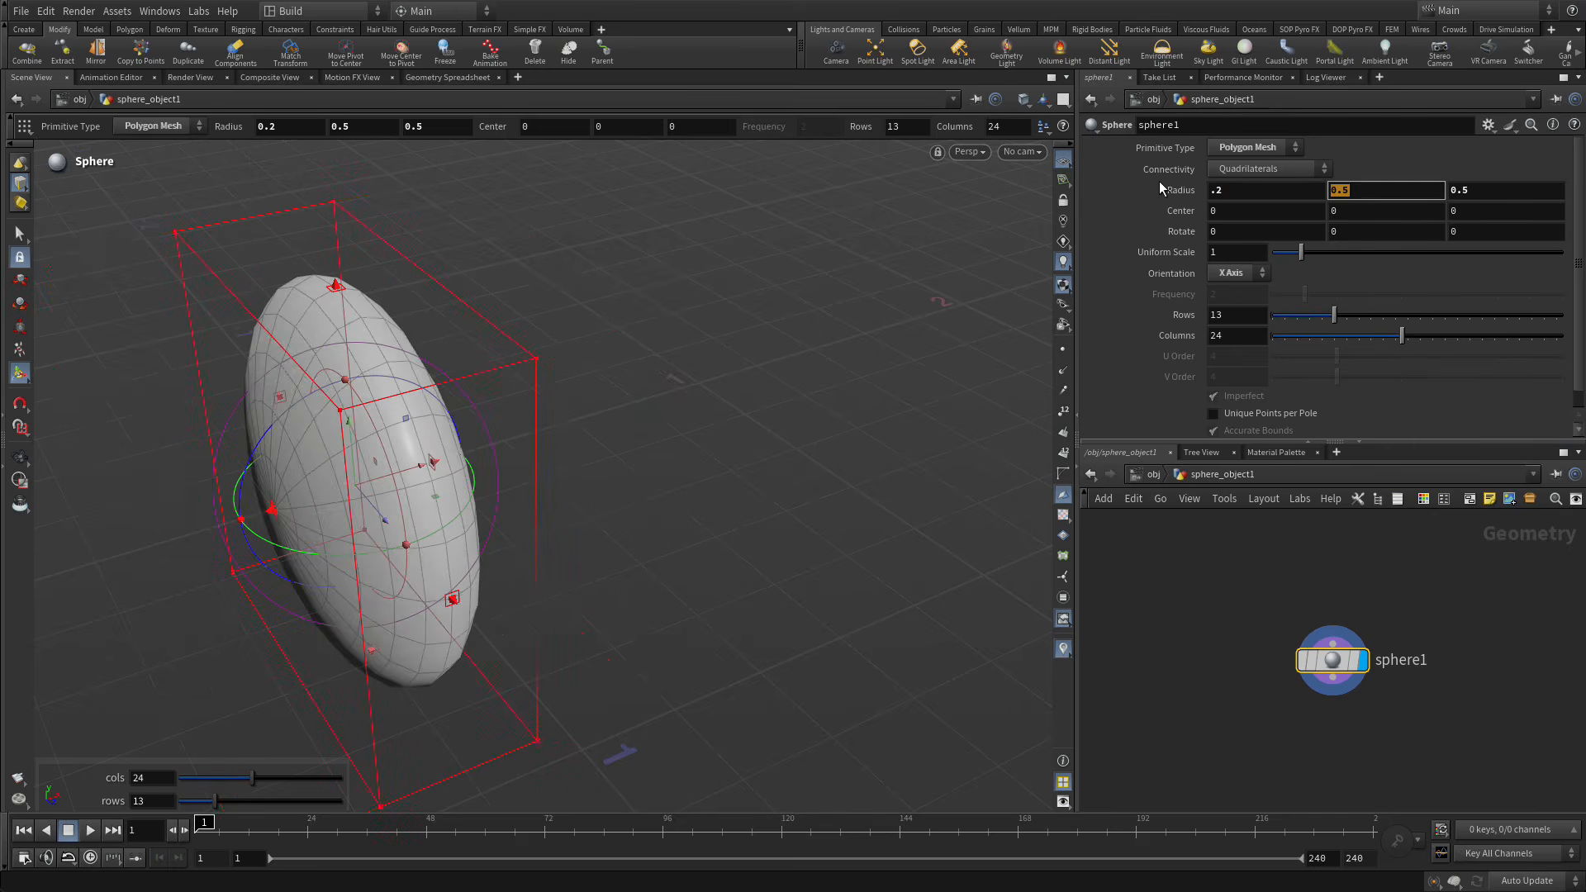
{"action": "type", "text": "0.125"}
{"action": "key", "text": "Tab"}
{"action": "type", "text": ".125"}
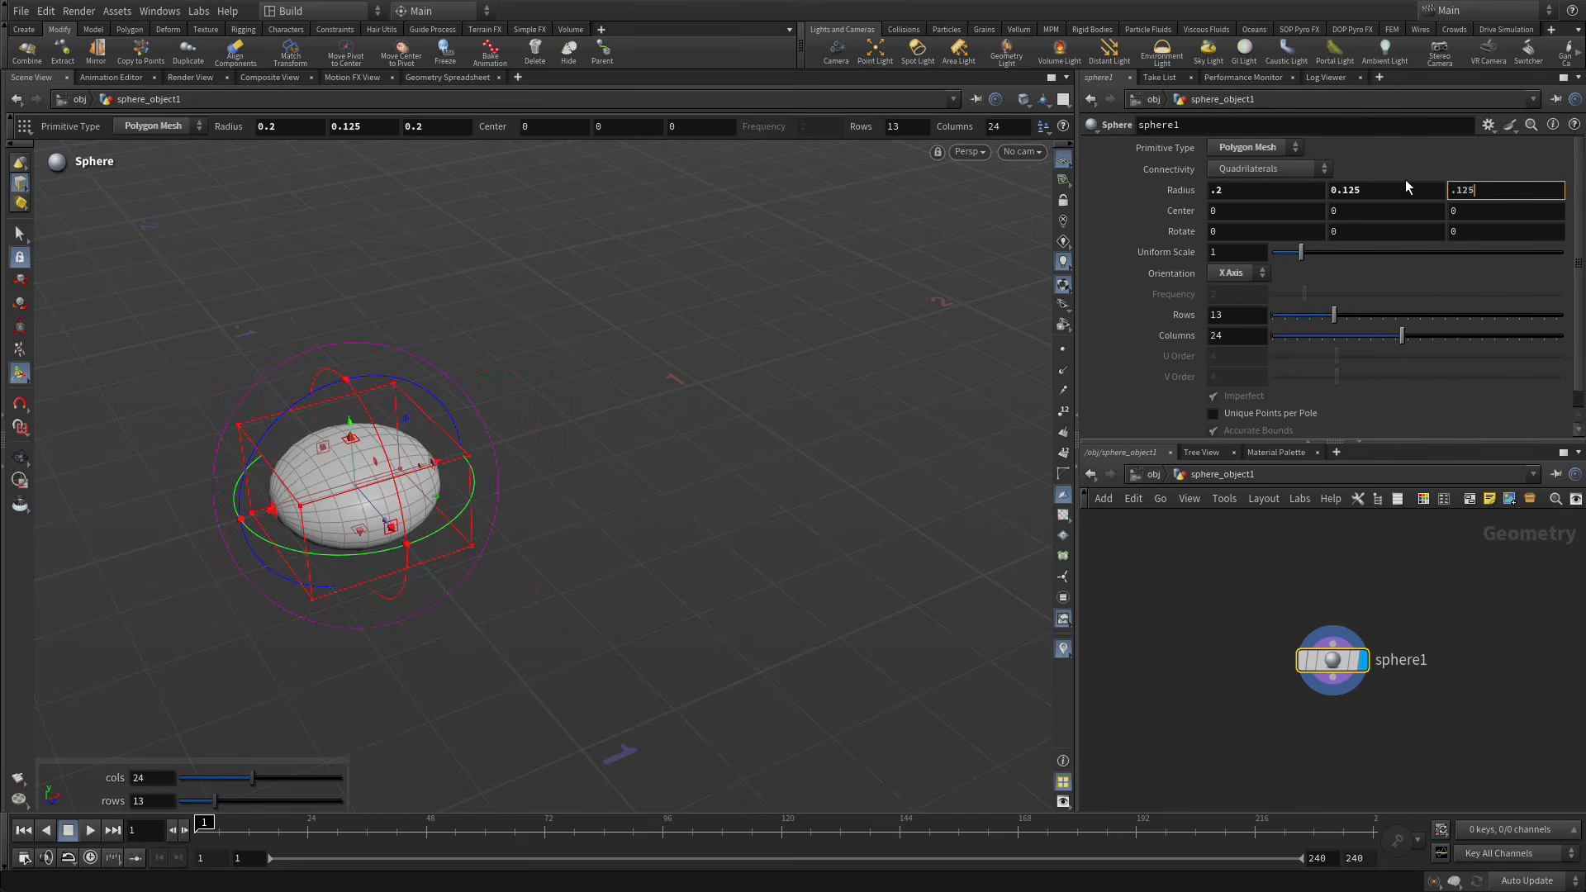
{"action": "key", "text": "Return"}
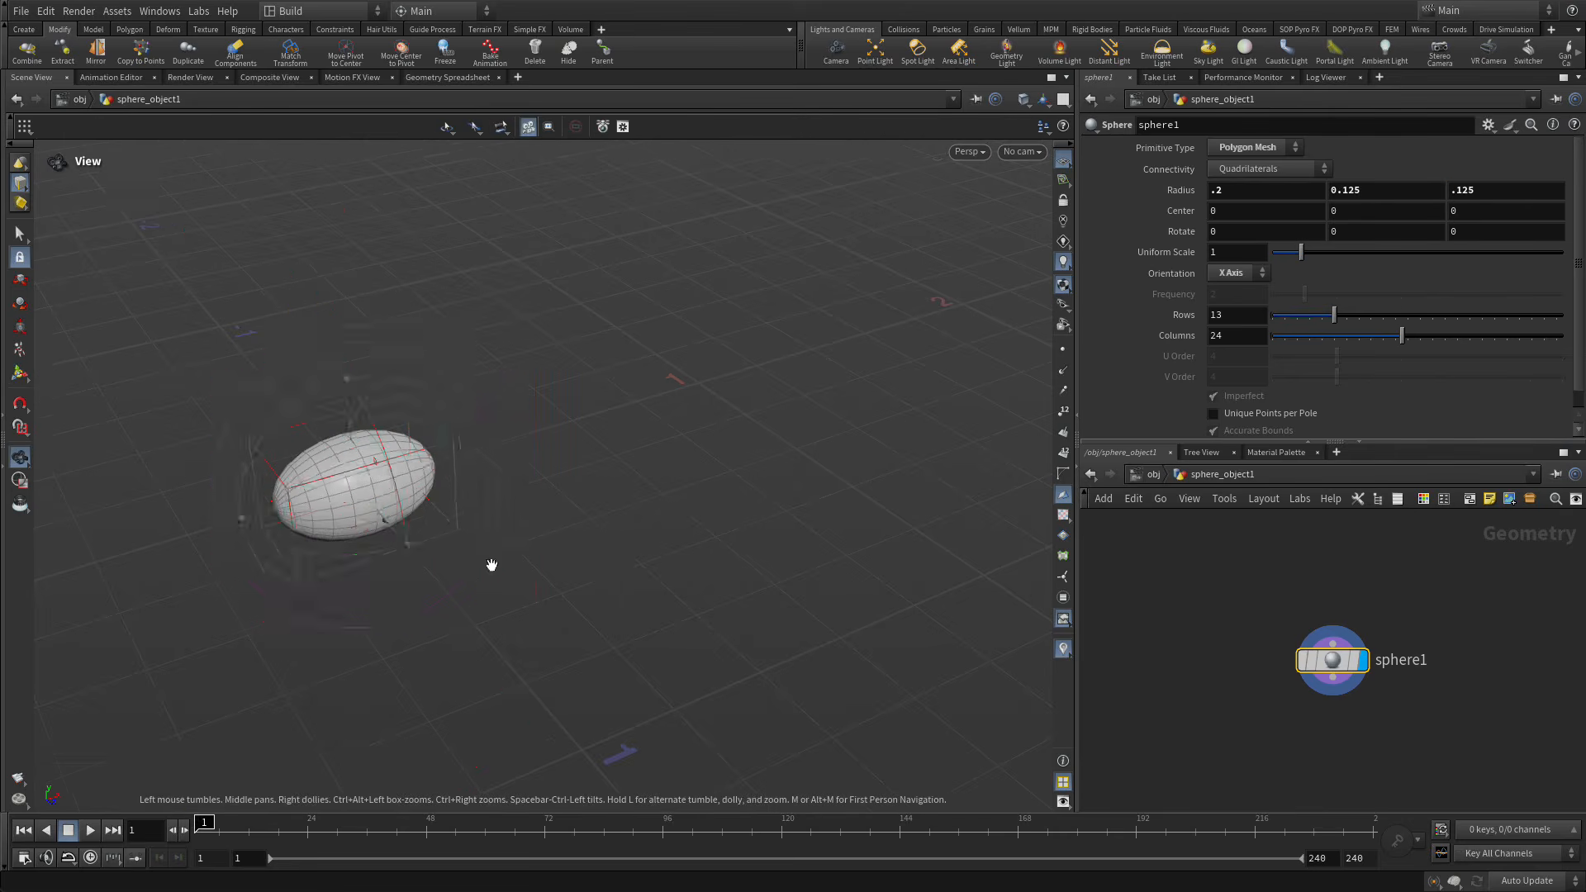
Clip the whole stretched sphere across the X direction through the origin, keeping the primitives above the plane.
{"action": "right_click_drag", "start_coordinate": [493, 567], "coordinate": [652, 425], "text": "alt"}
{"action": "middle_click_drag", "start_coordinate": [652, 425], "coordinate": [1165, 397], "text": "alt"}
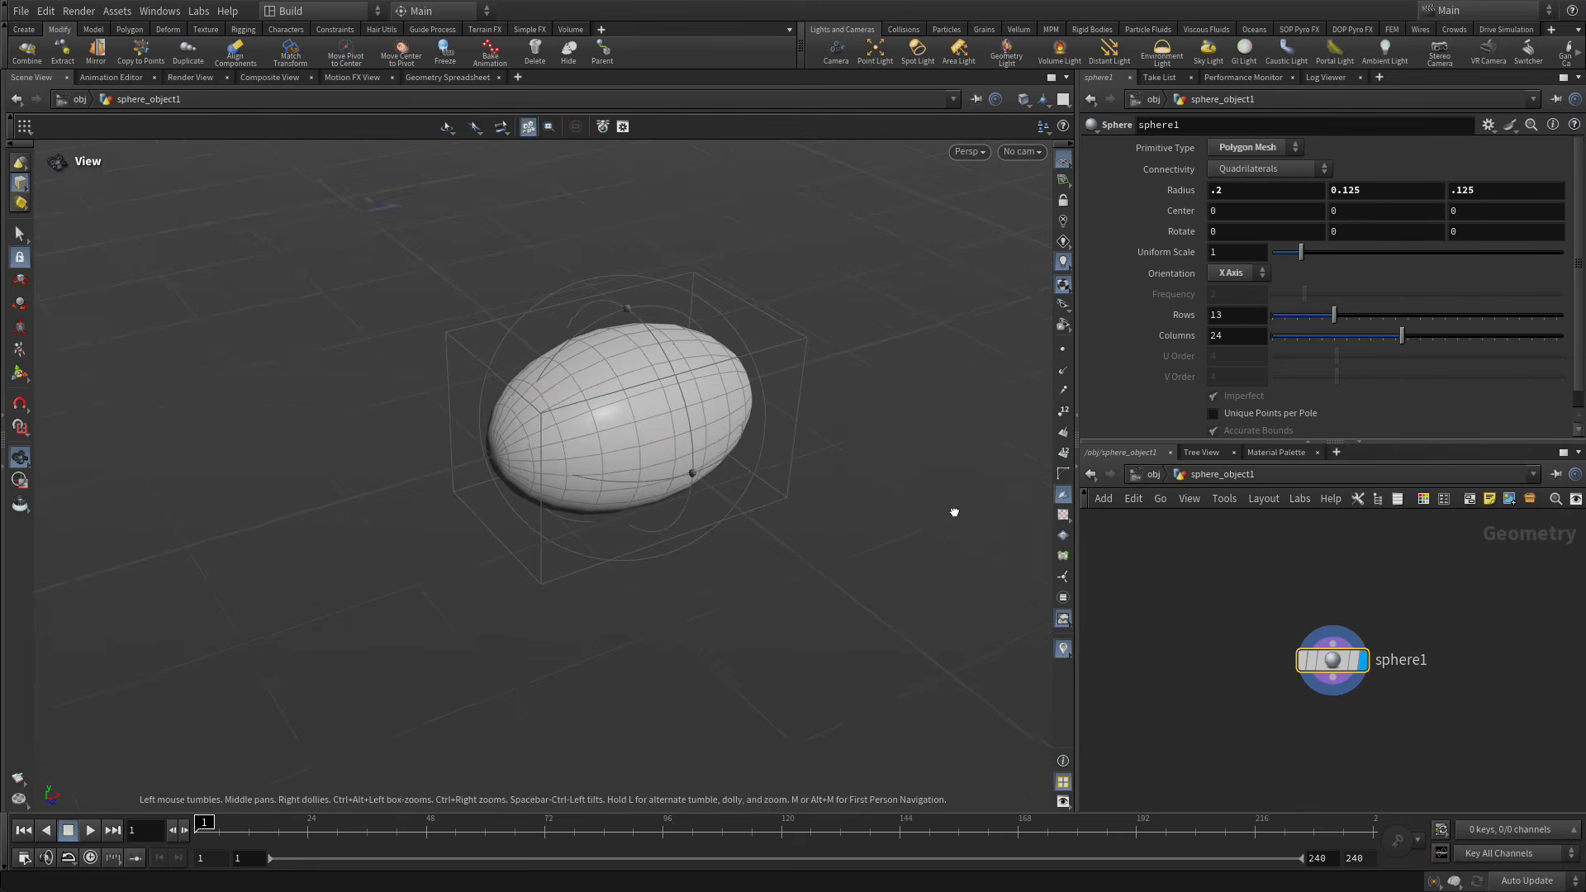
{"action": "left_click_drag", "start_coordinate": [952, 513], "coordinate": [959, 503], "text": "alt"}
{"action": "middle_click_drag", "start_coordinate": [959, 504], "coordinate": [775, 492], "text": "alt"}
{"action": "key", "text": "n"}
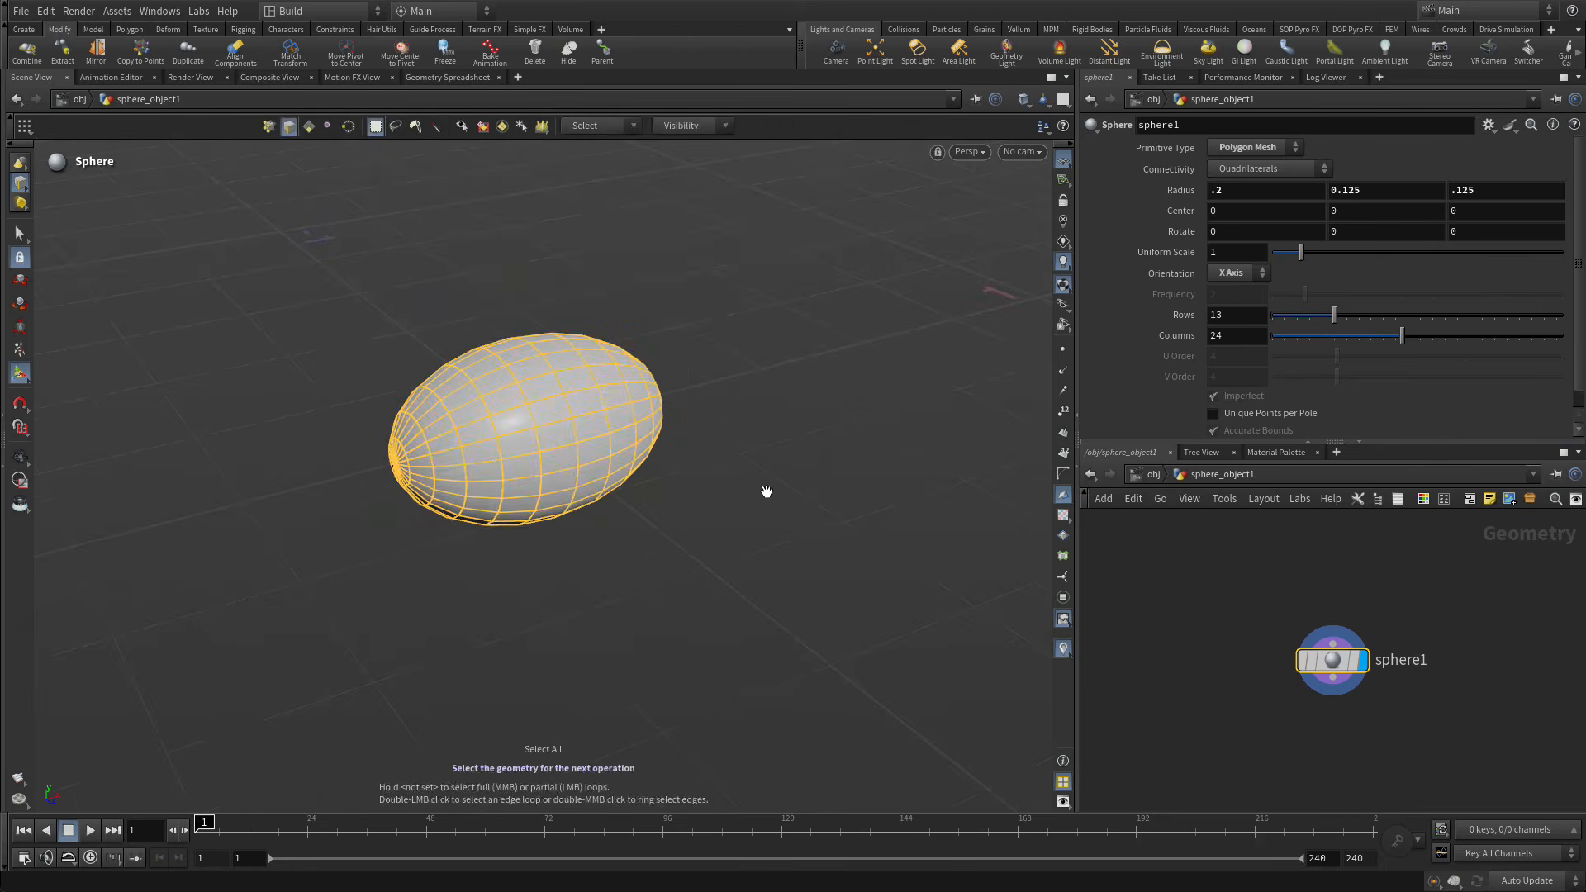
{"action": "key", "text": "Tab"}
{"action": "type", "text": "clip"}
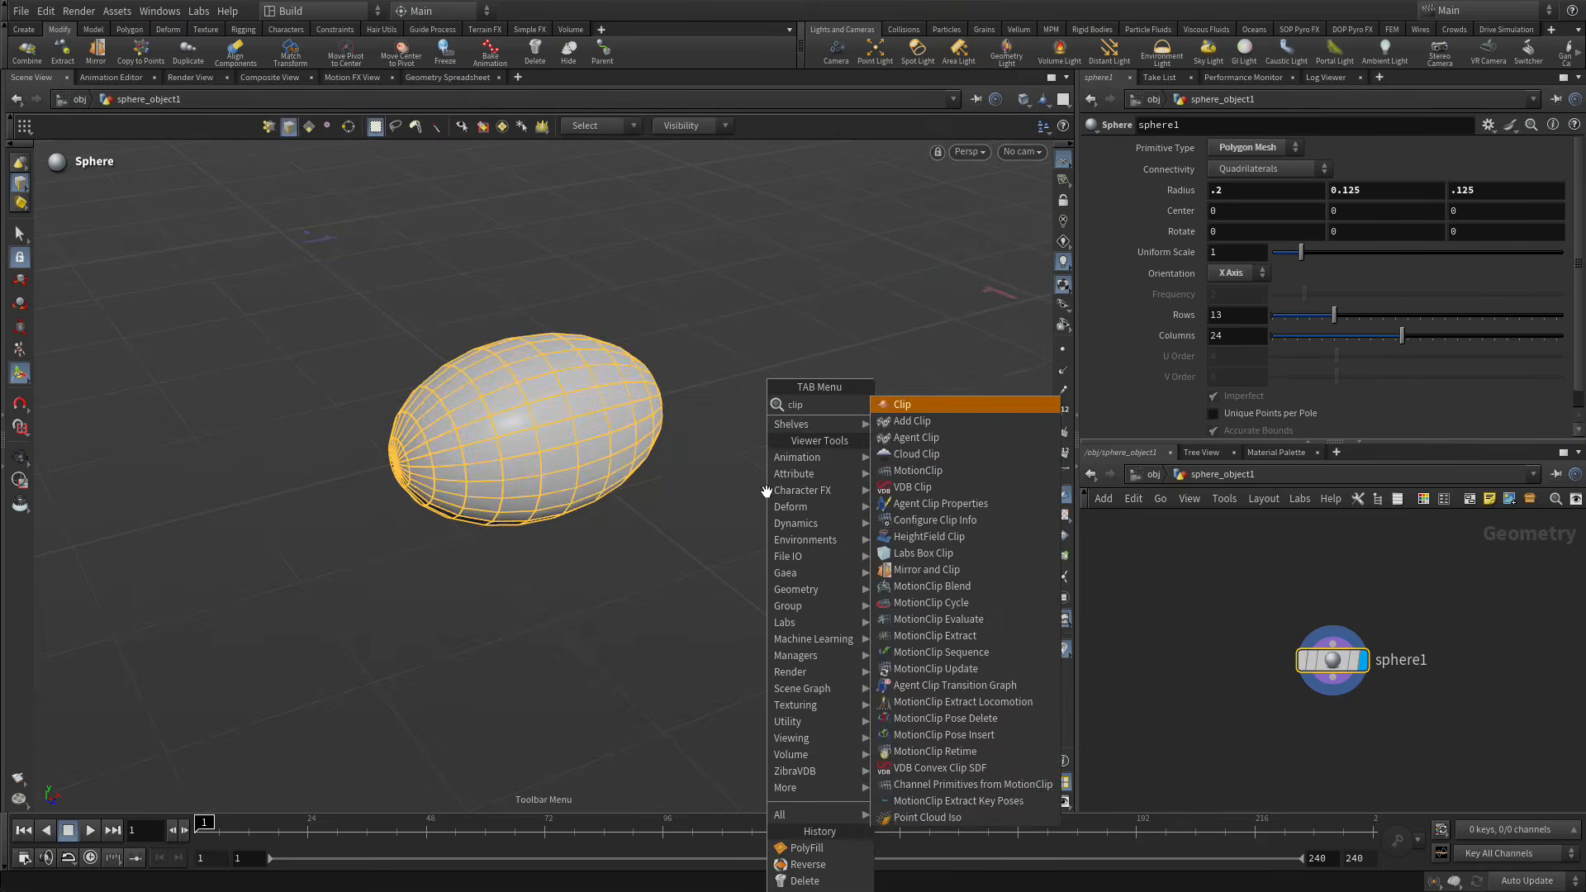
{"action": "key", "text": "Return"}
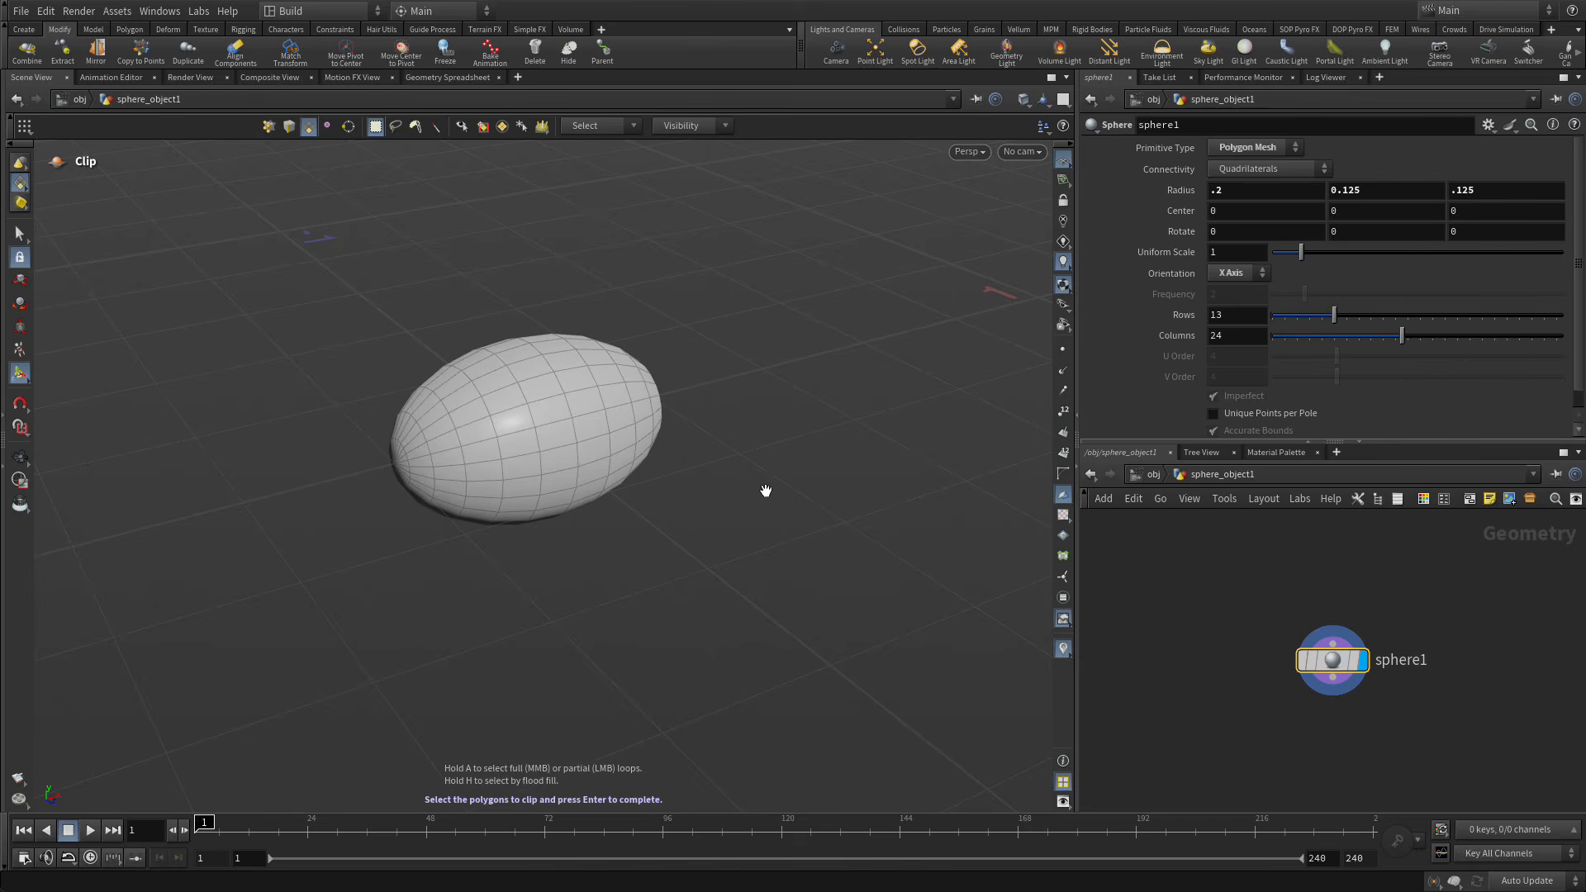
{"action": "double_click", "coordinate": [595, 456]}
{"action": "key", "text": "Return"}
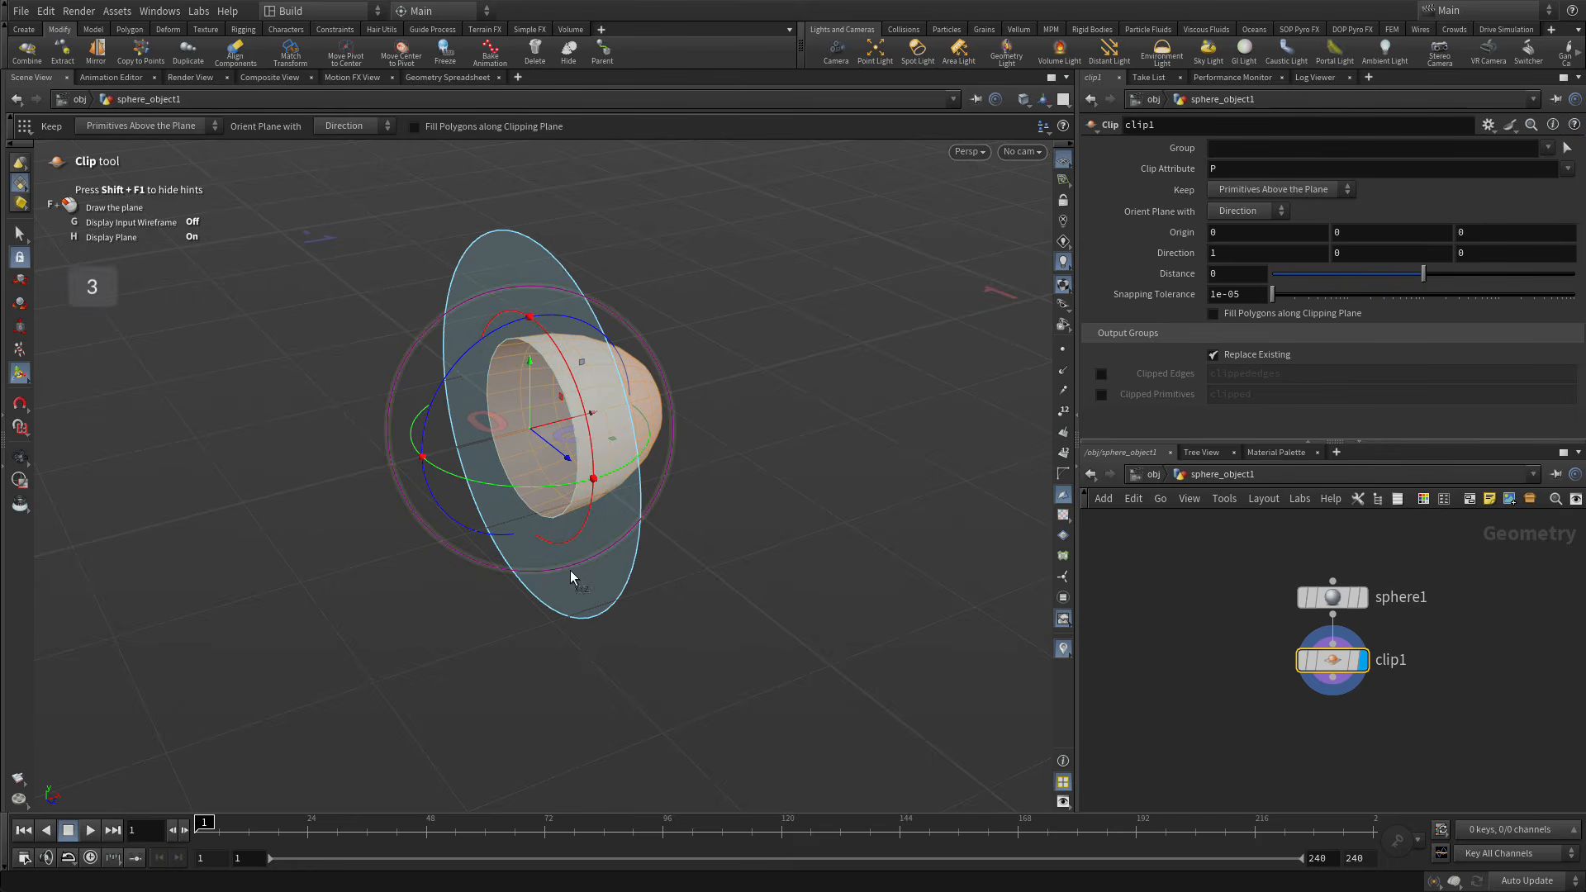
Select the open edge loop of the clipped sphere and add a PolyExtrude to it.
{"action": "key", "text": "s"}
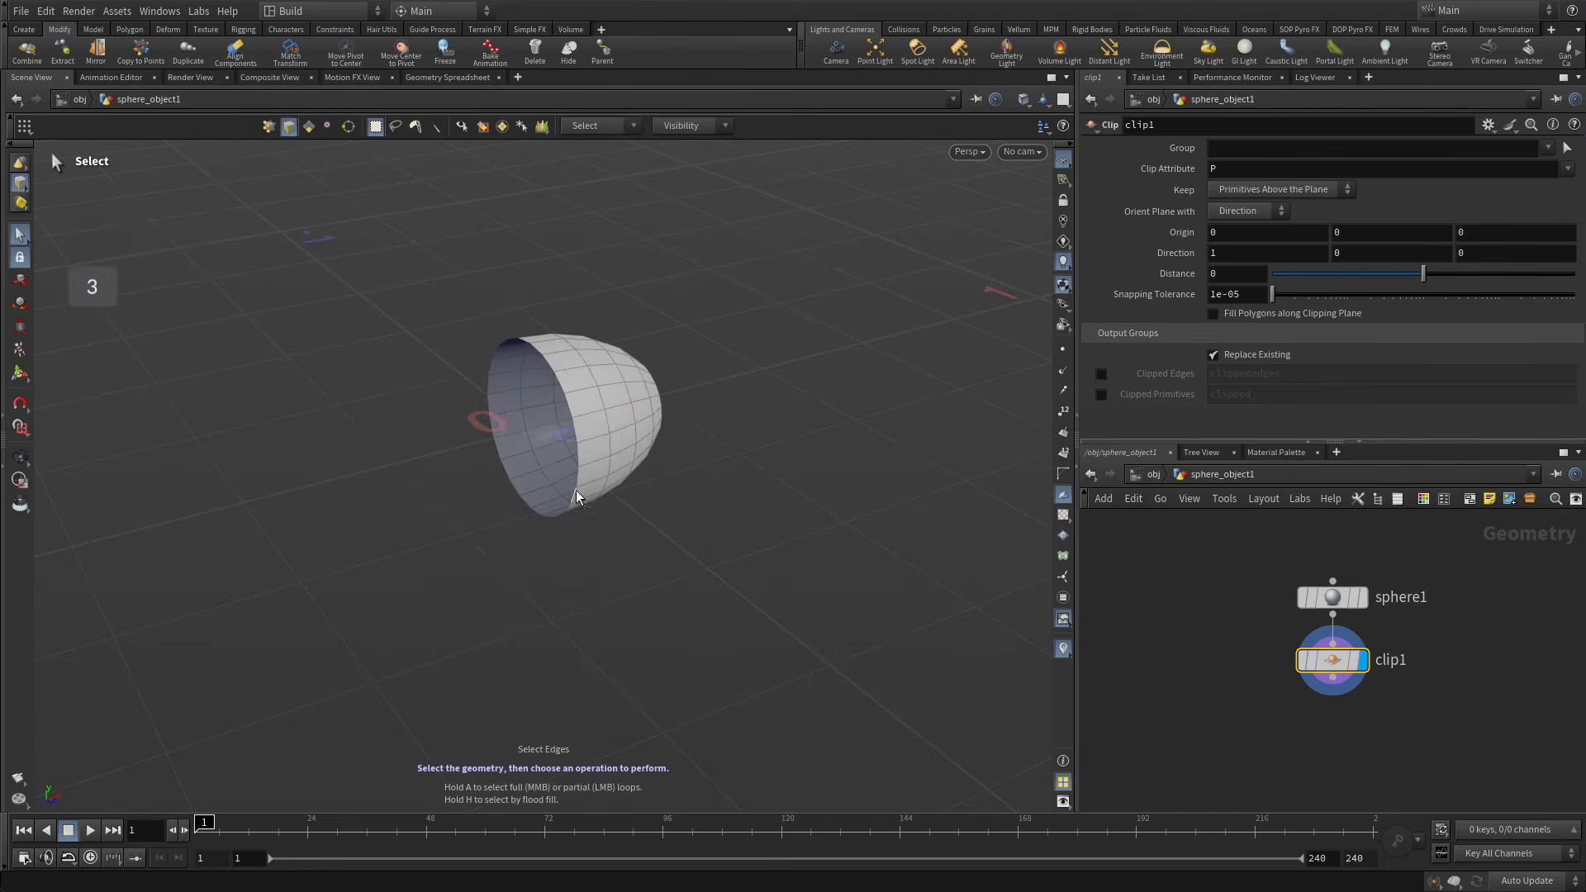
{"action": "left_click", "coordinate": [577, 439]}
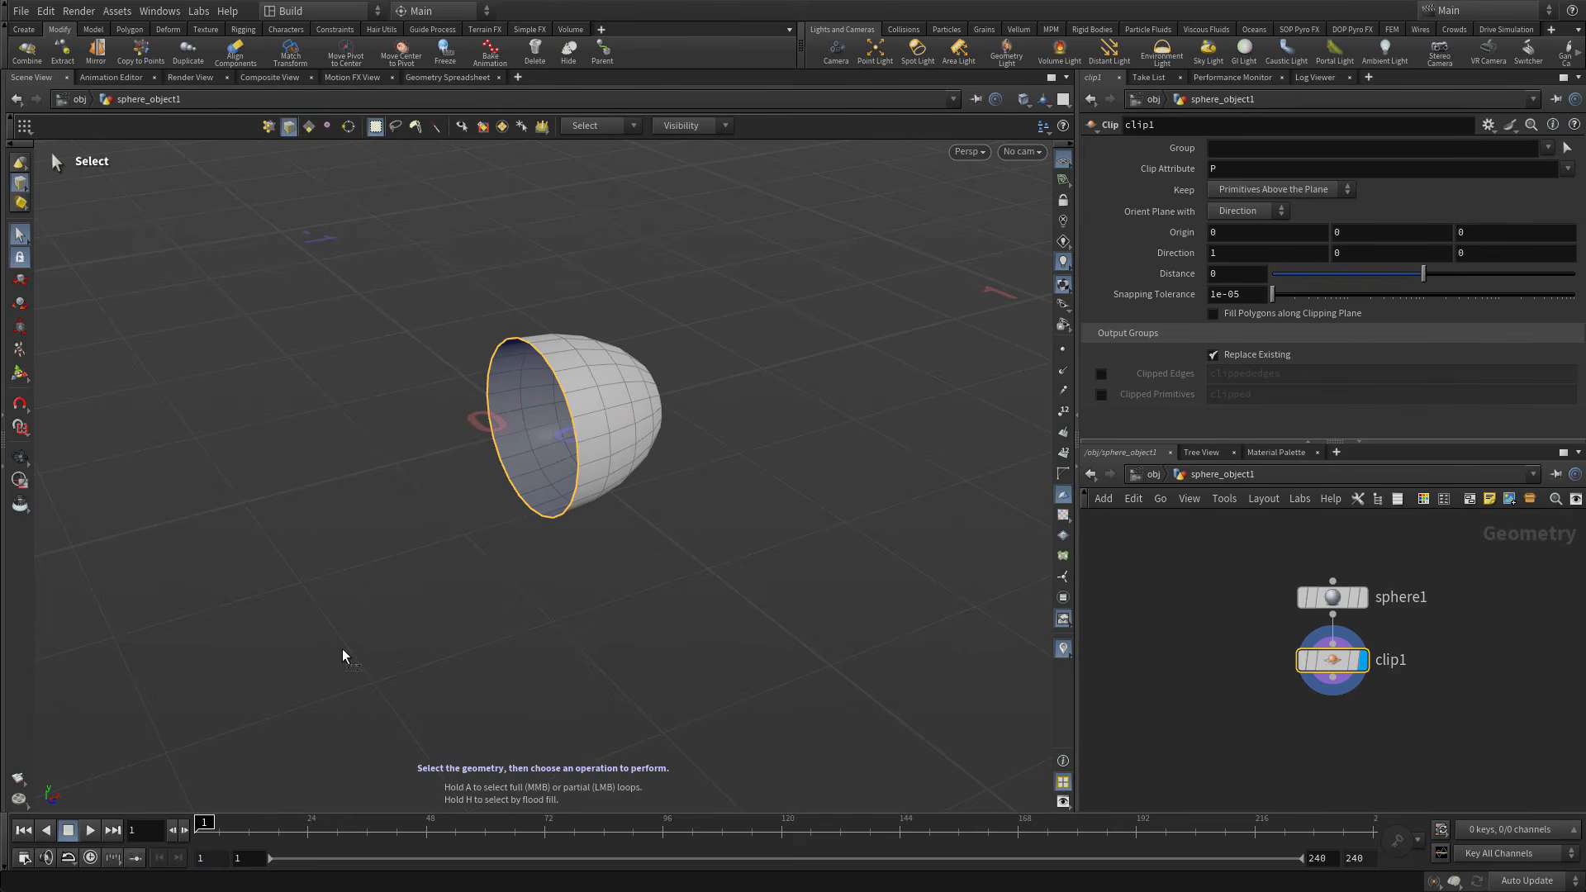
{"action": "key", "text": "c"}
{"action": "mouse_move", "coordinate": [339, 588]}
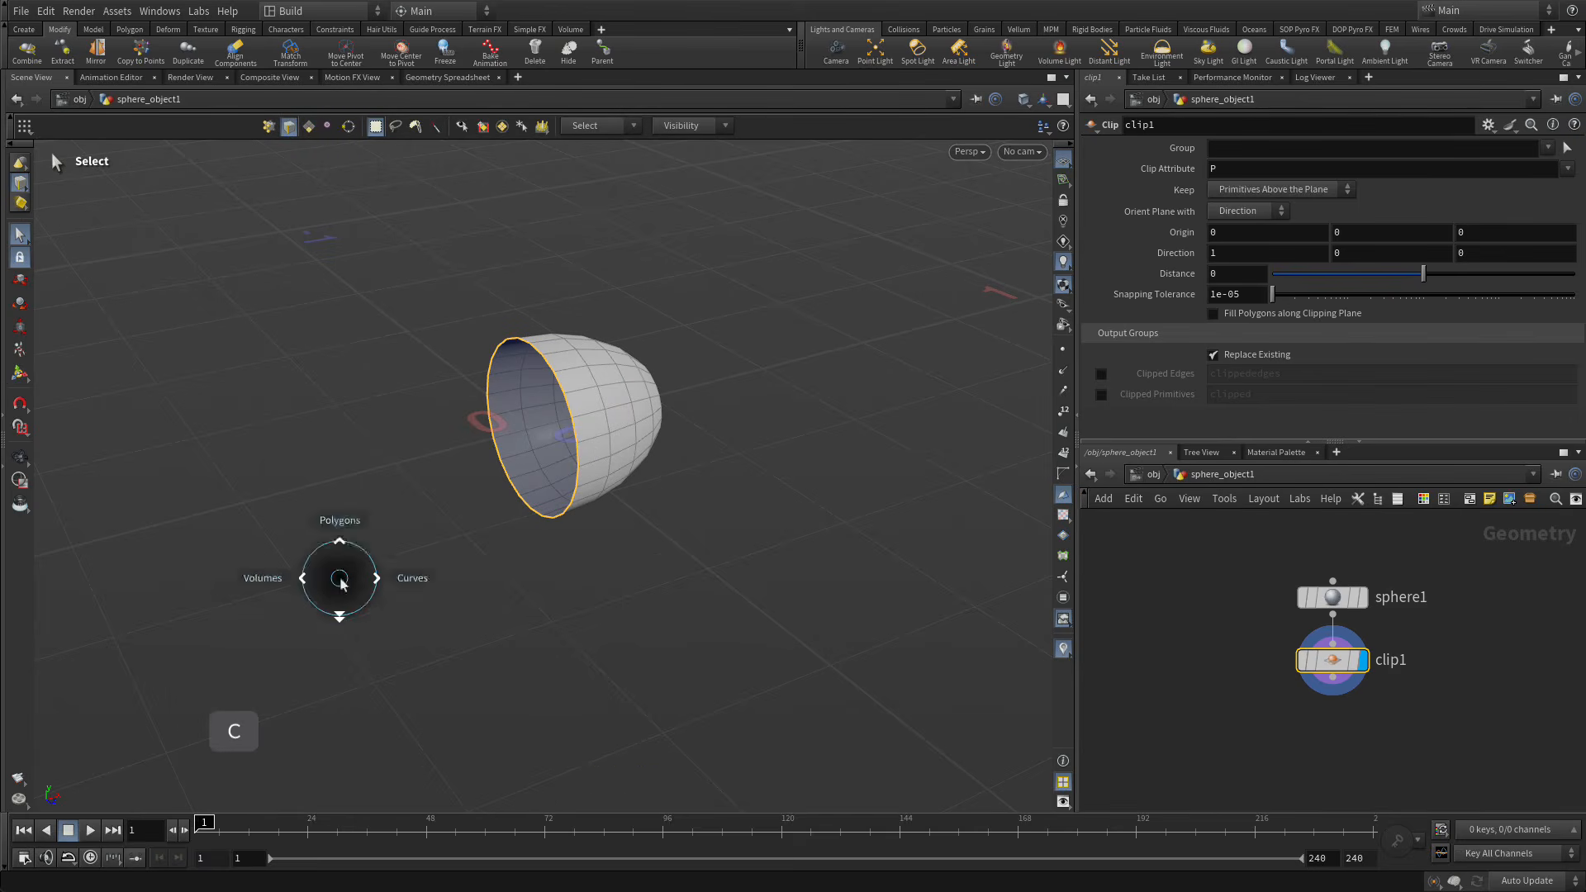
{"action": "mouse_move", "coordinate": [336, 517]}
{"action": "left_click", "coordinate": [370, 426]}
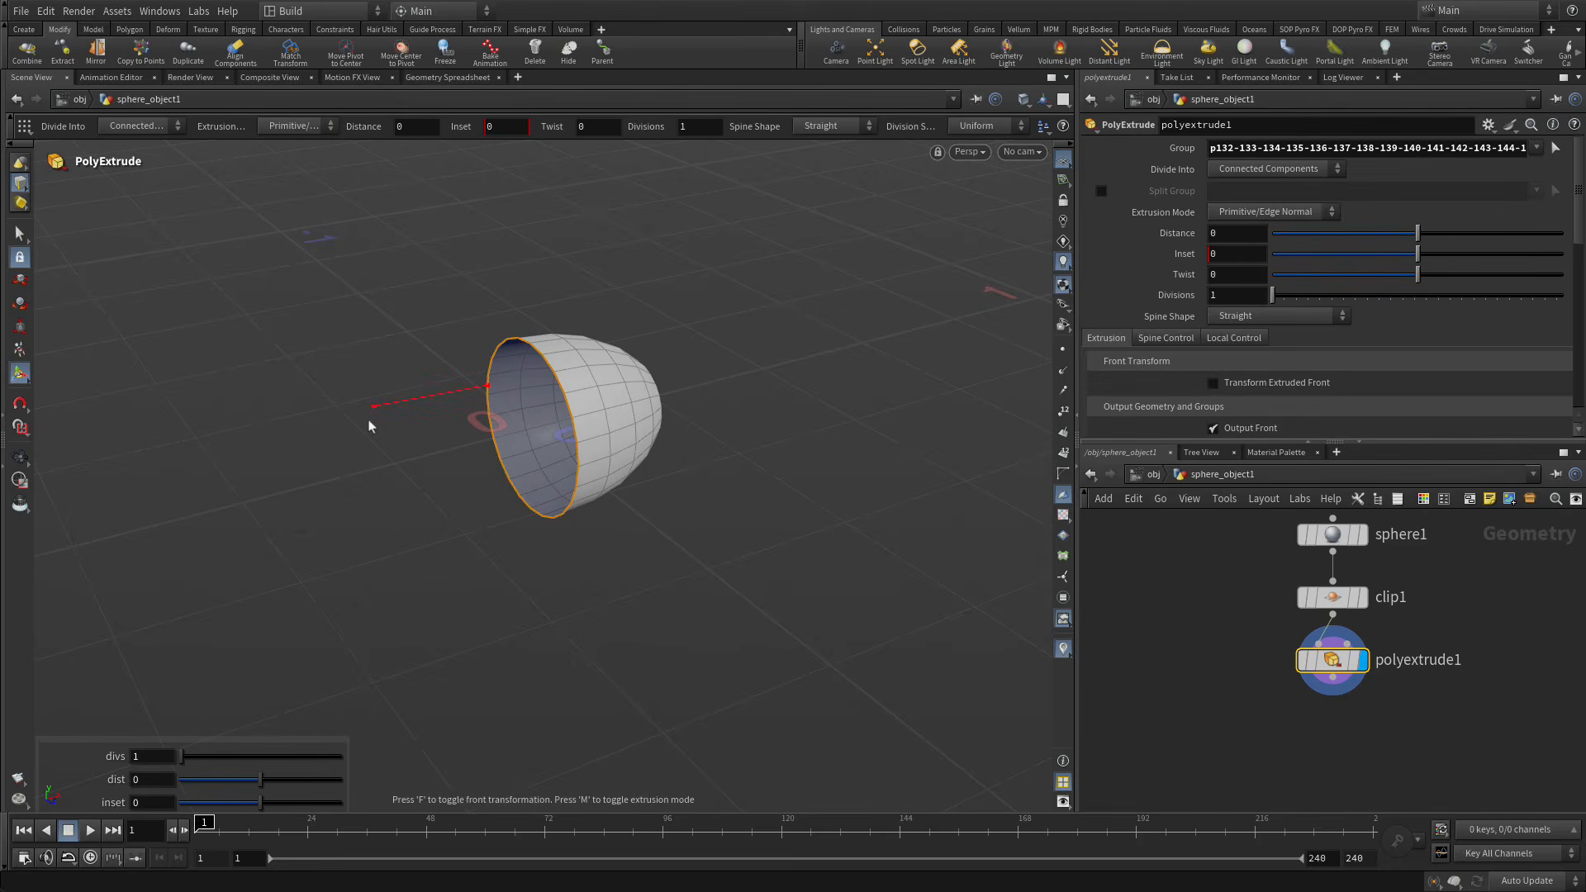
{"action": "key", "text": "ctrl+z"}
Enable Transform Extruded Front on the PolyExtrude and set the front's Z translation to 0.04.
{"action": "scroll", "coordinate": [1249, 360], "scroll_direction": "down", "scroll_amount": 2}
{"action": "left_click", "coordinate": [1243, 300]}
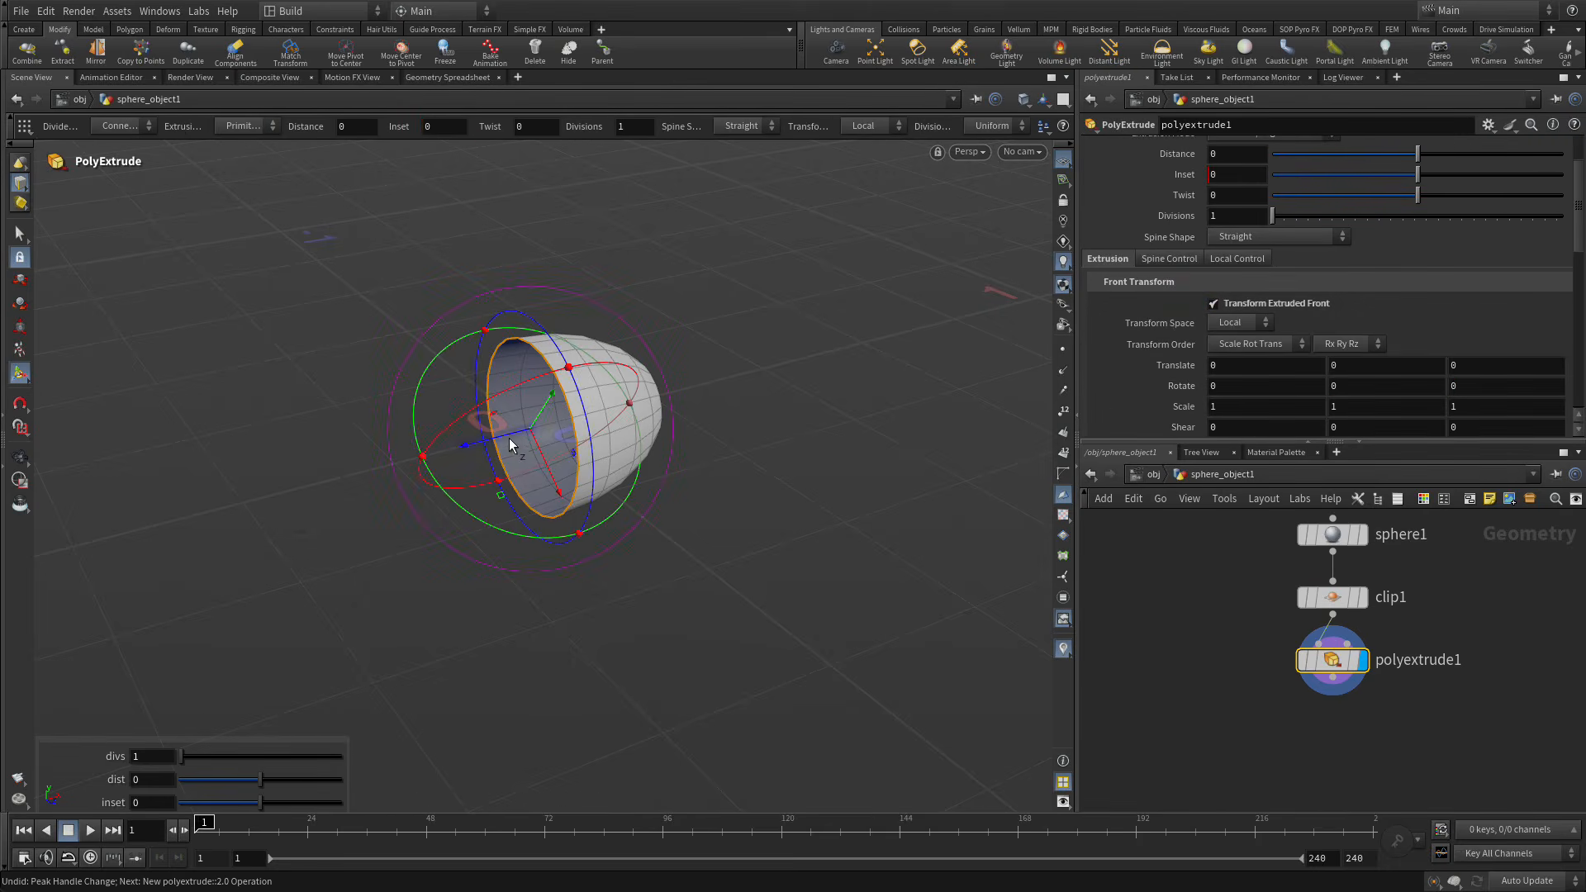
{"action": "left_click_drag", "start_coordinate": [482, 441], "coordinate": [424, 448]}
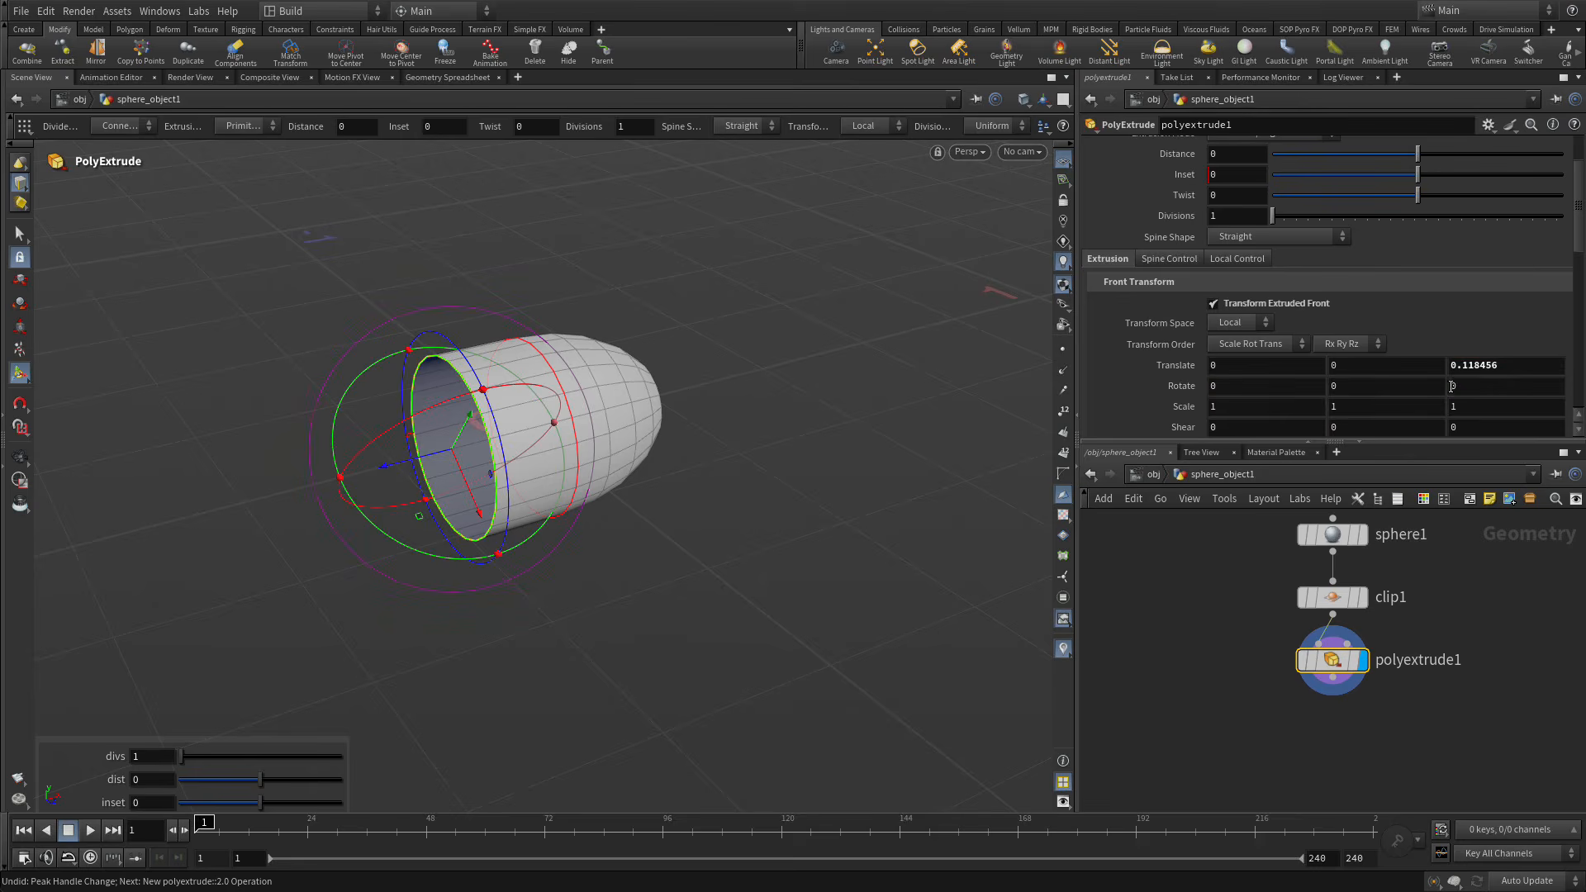
{"action": "double_click", "coordinate": [1515, 364]}
{"action": "type", "text": "0.04"}
{"action": "key", "text": "Return"}
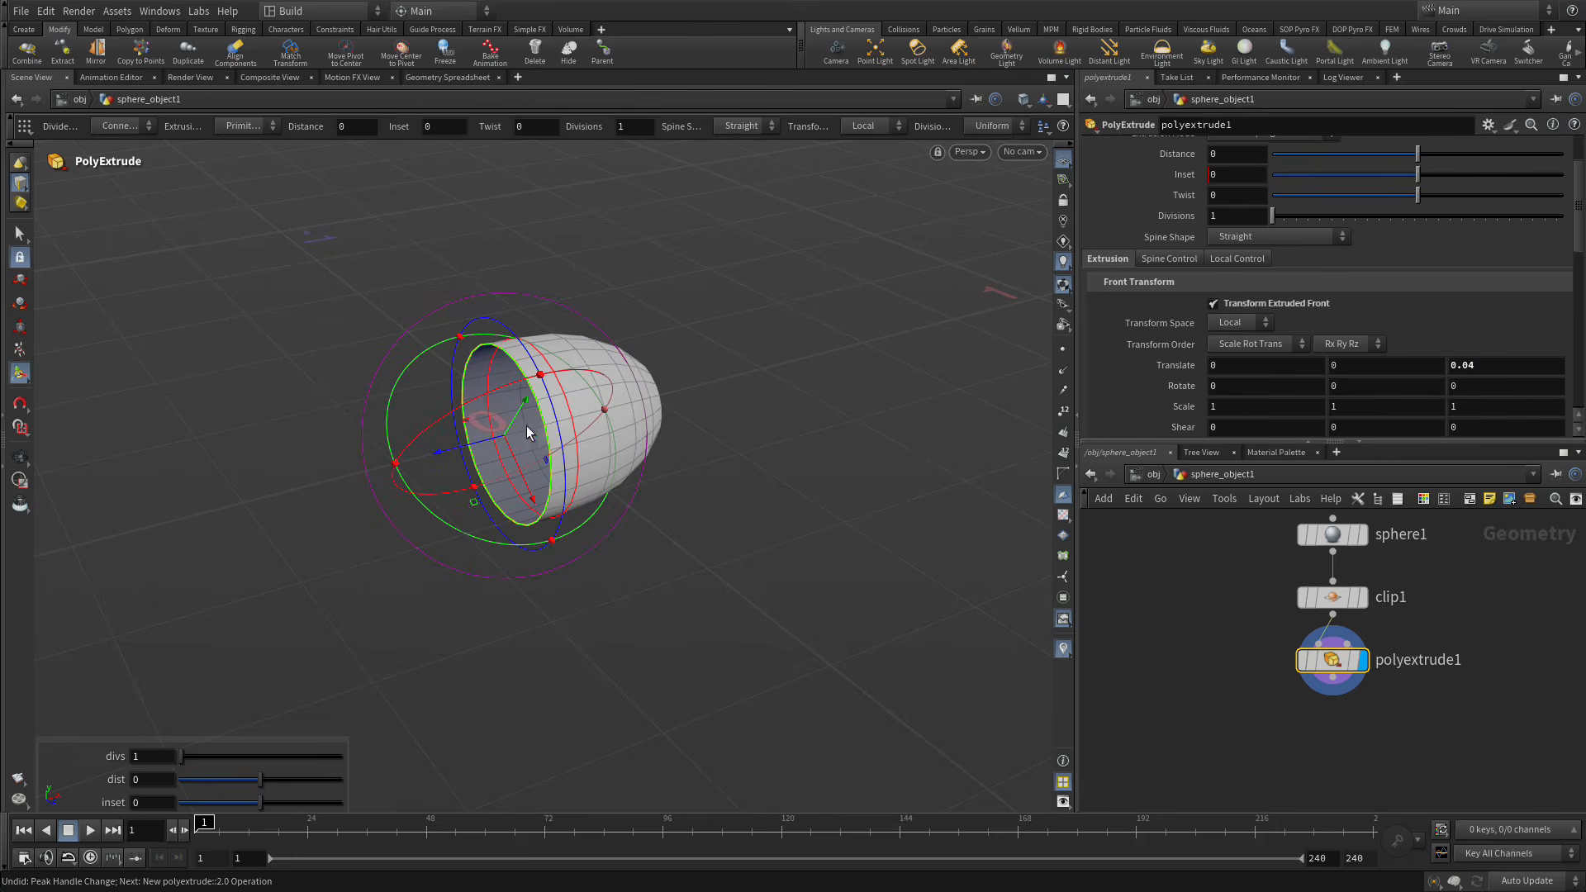
Scale the extruded front to 0.7 on all three axes.
{"action": "left_click", "coordinate": [1229, 411]}
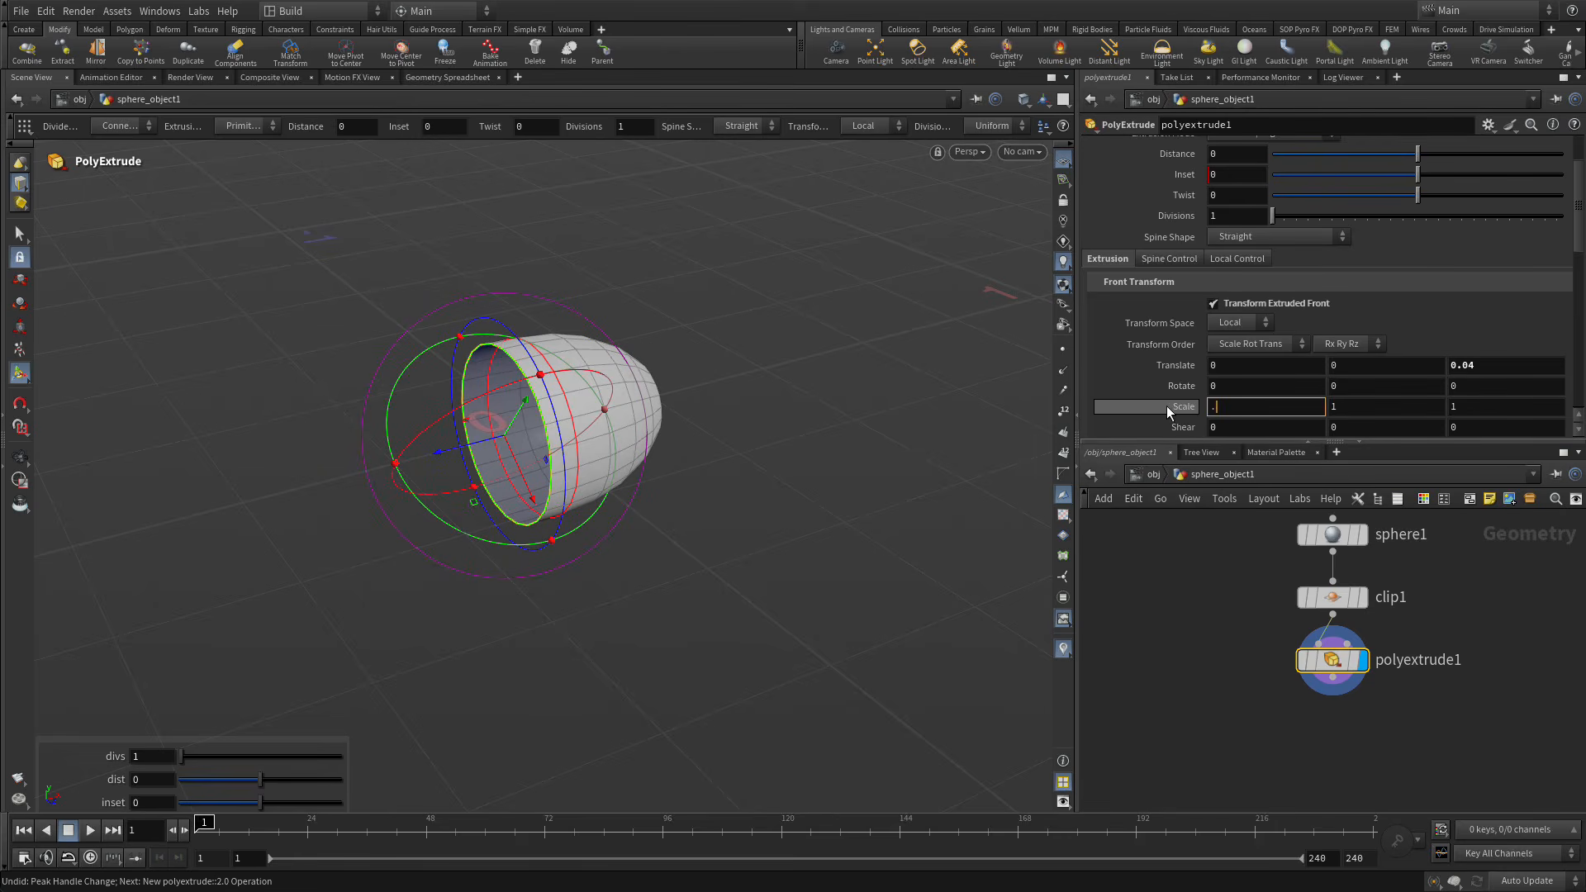
{"action": "type", "text": ".7"}
{"action": "key", "text": "Tab"}
{"action": "type", "text": ".7"}
{"action": "key", "text": "Tab"}
{"action": "type", "text": "."}
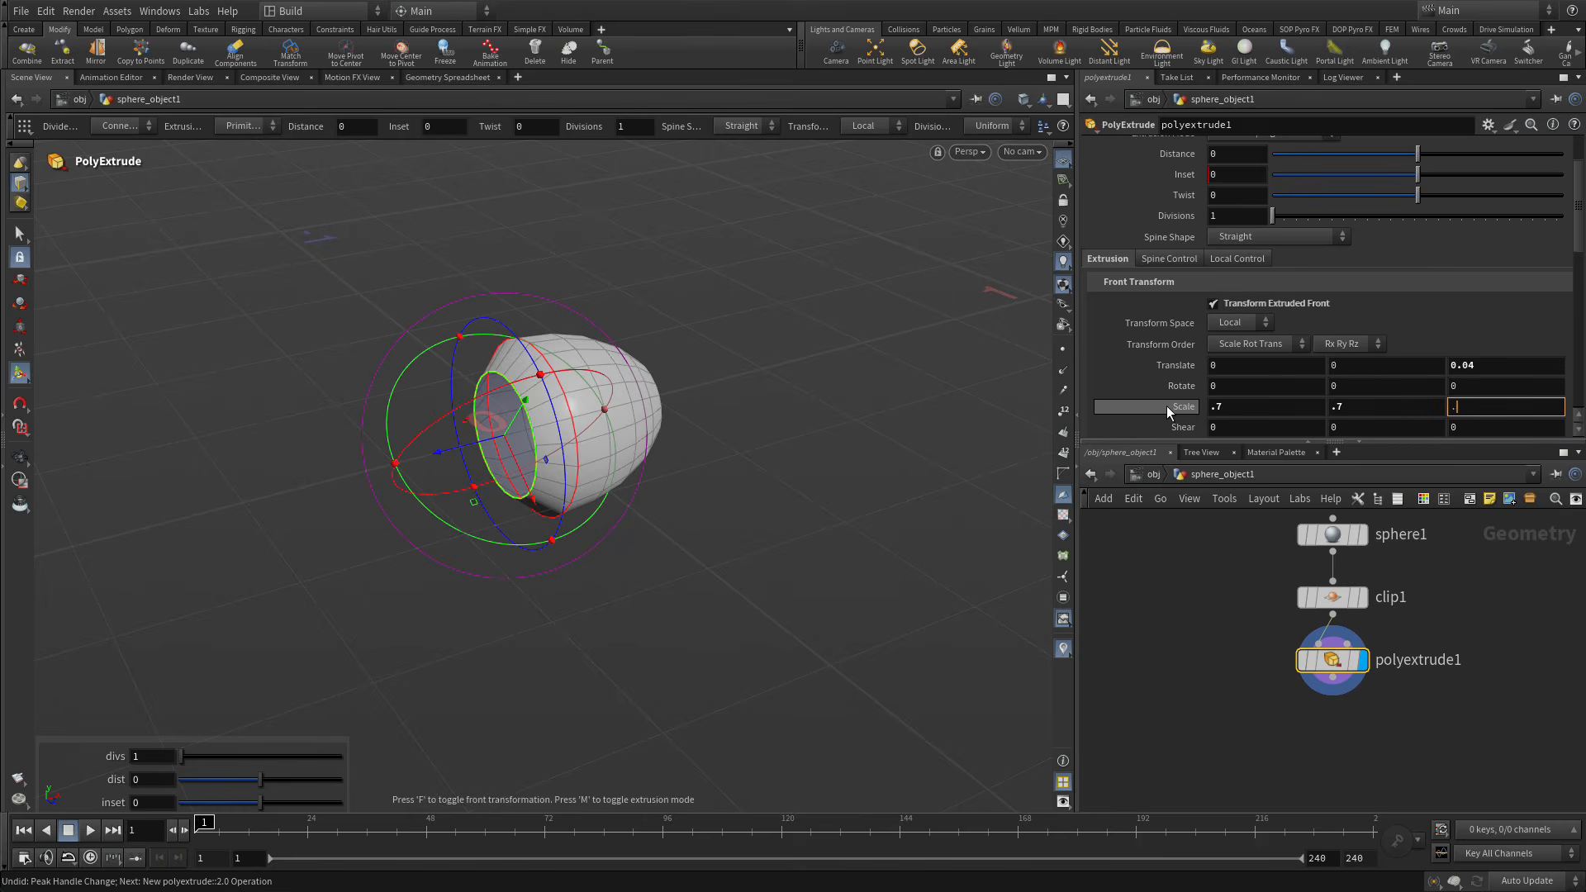
{"action": "type", "text": "7"}
{"action": "key", "text": "Tab"}
{"action": "key", "text": "Escape"}
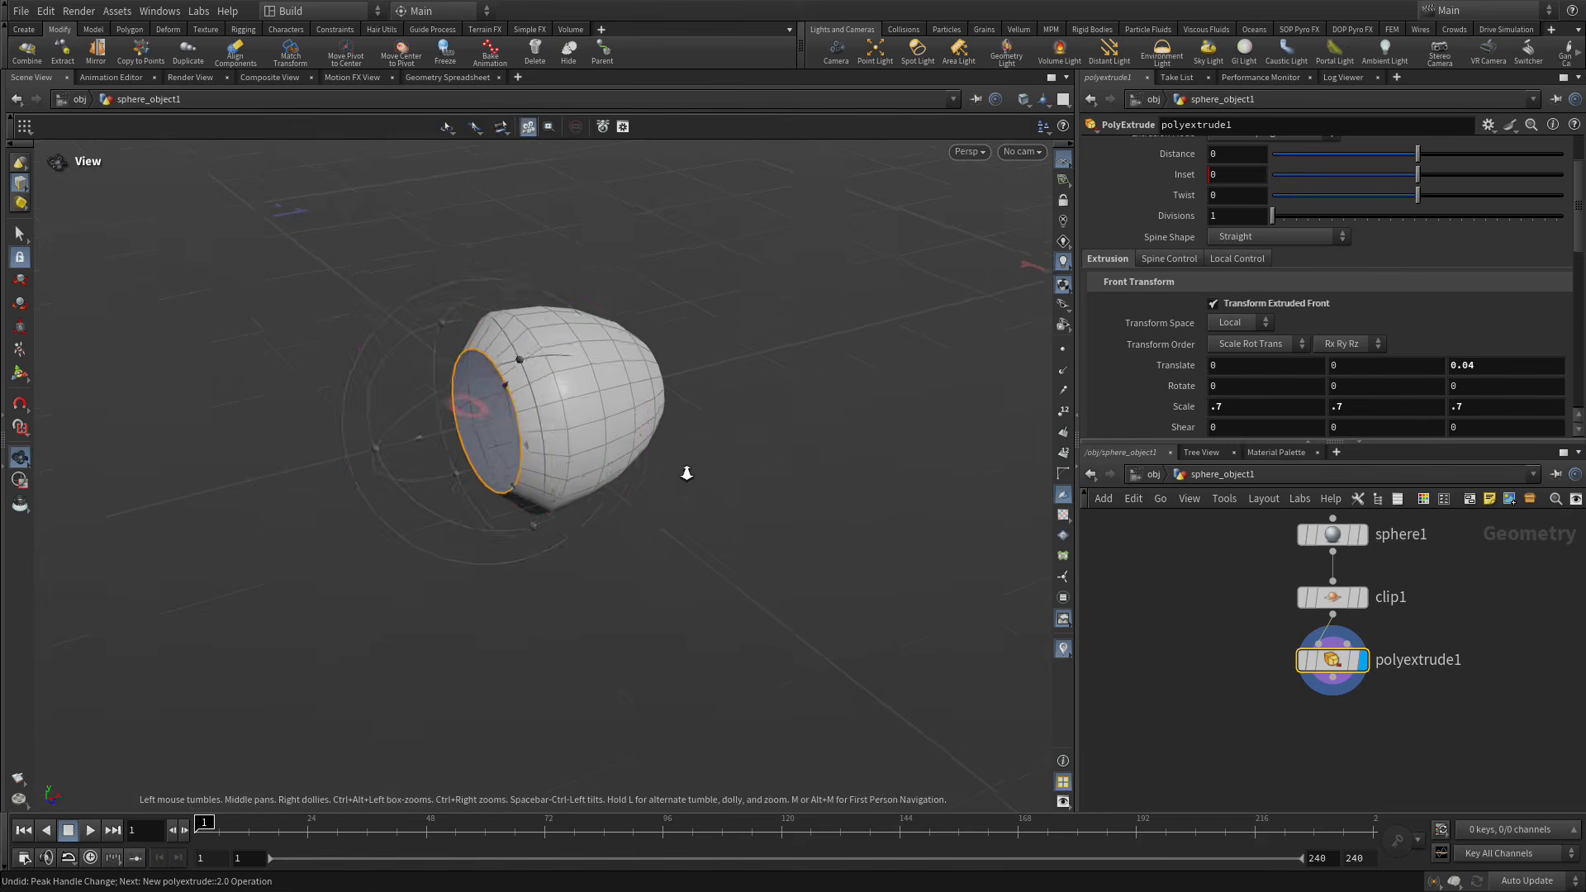
Delete the ring of triangles around the pole at the closed end, primitives 0-23.
{"action": "right_click_drag", "start_coordinate": [687, 473], "coordinate": [882, 330], "text": "alt"}
{"action": "middle_click_drag", "start_coordinate": [725, 397], "coordinate": [722, 457], "text": "alt"}
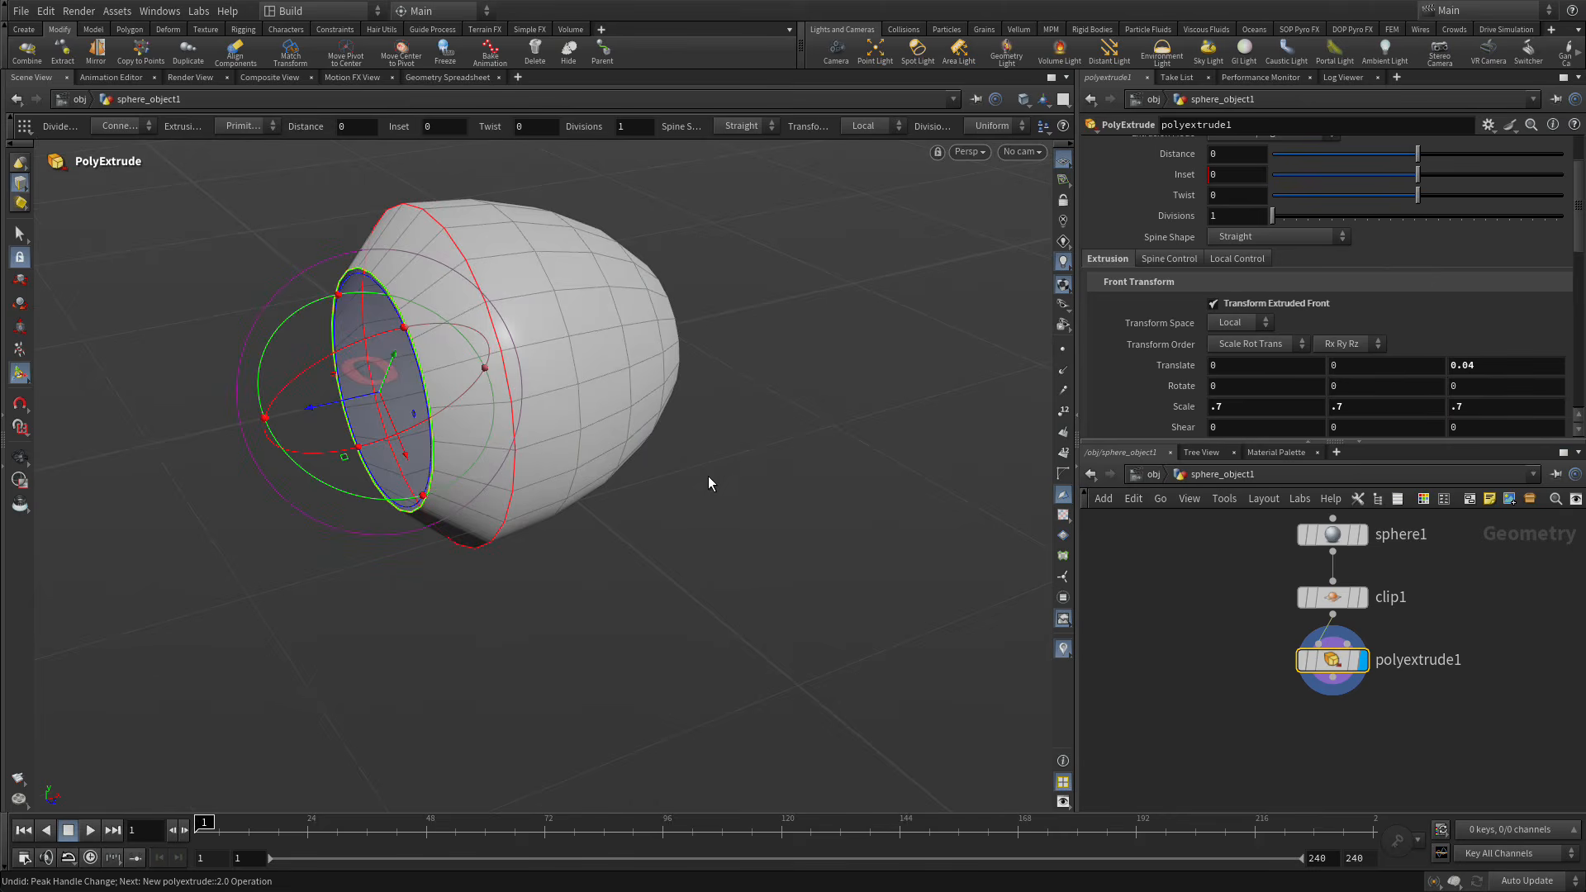
{"action": "left_click_drag", "start_coordinate": [737, 549], "coordinate": [535, 453], "text": "alt"}
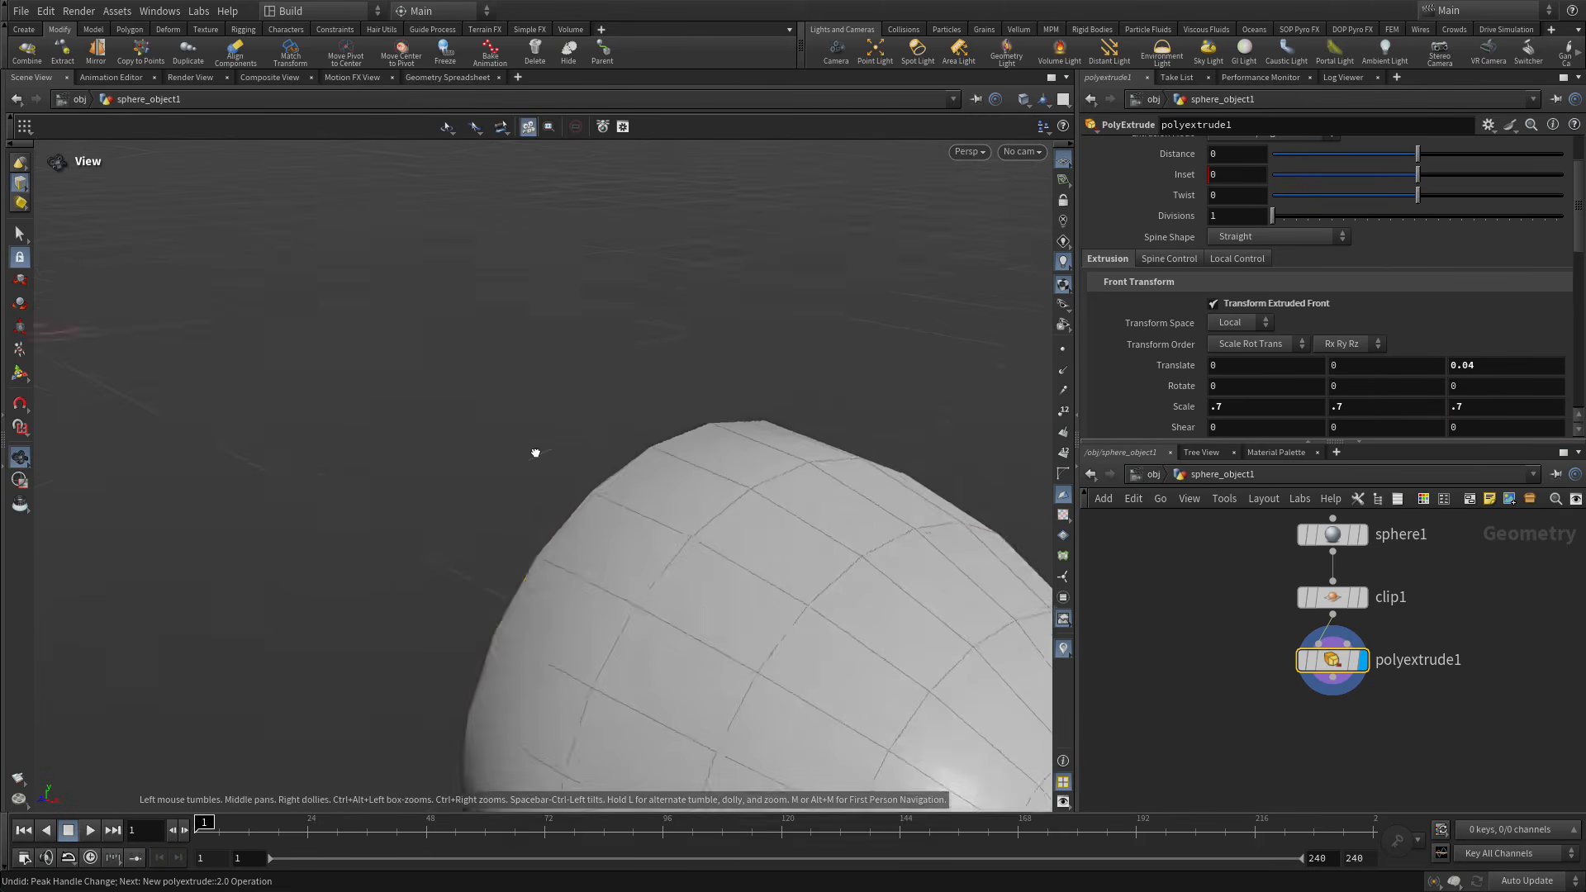
{"action": "middle_click_drag", "start_coordinate": [698, 575], "coordinate": [212, 201], "text": "alt"}
{"action": "left_click_drag", "start_coordinate": [212, 201], "coordinate": [371, 505], "text": "alt"}
{"action": "middle_click_drag", "start_coordinate": [372, 505], "coordinate": [616, 489], "text": "alt"}
{"action": "left_click_drag", "start_coordinate": [424, 488], "coordinate": [478, 450], "text": "alt"}
{"action": "key", "text": "s"}
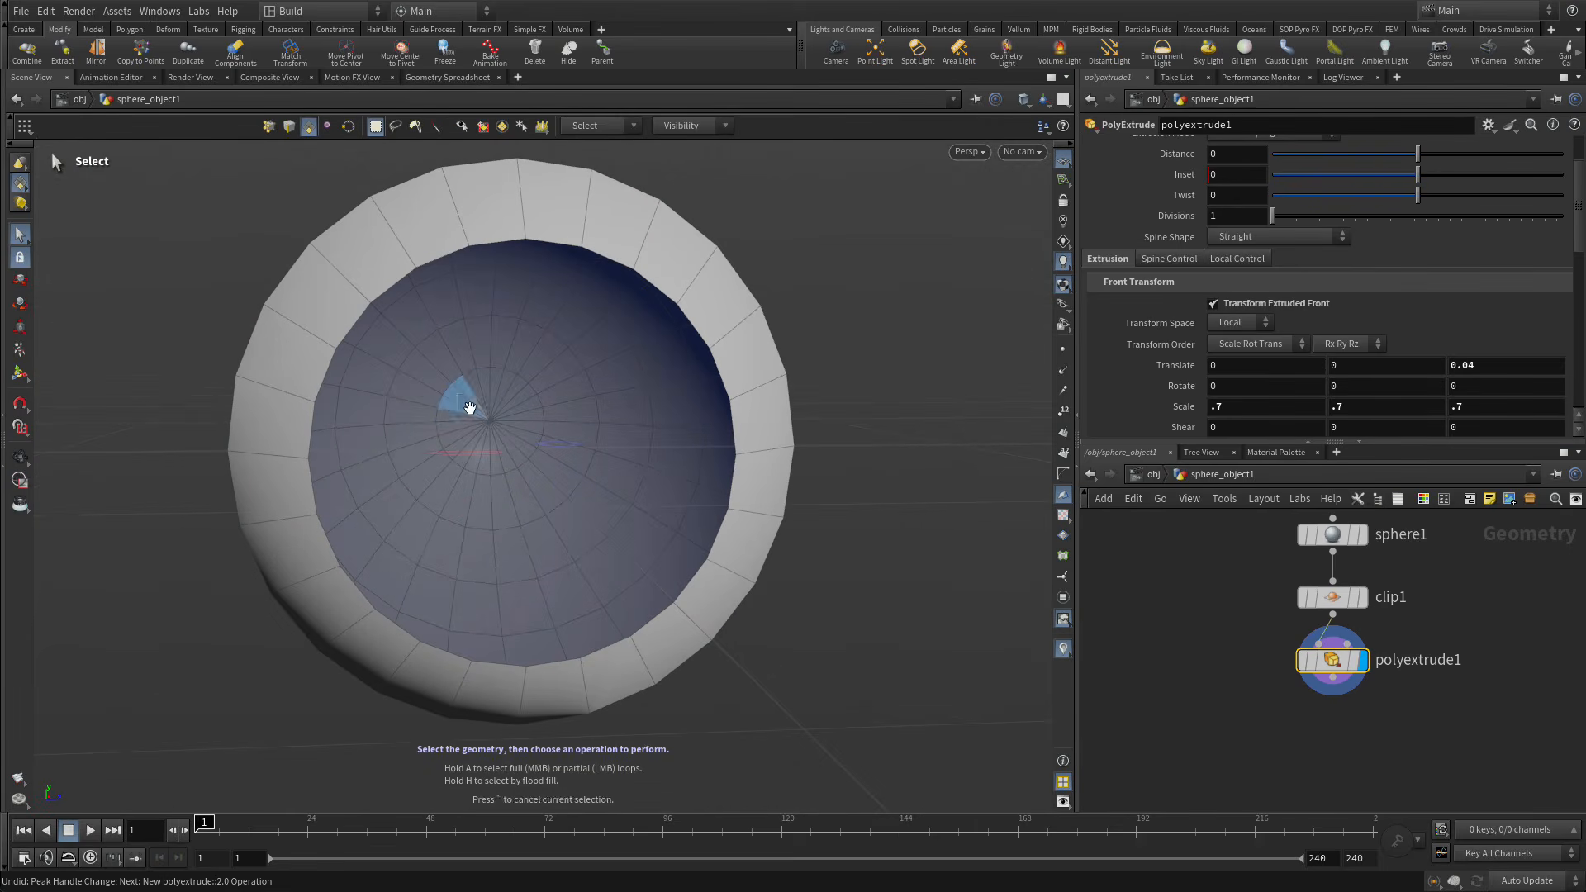
{"action": "left_click", "coordinate": [500, 440]}
{"action": "left_click_drag", "start_coordinate": [503, 442], "coordinate": [183, 462], "text": "alt"}
{"action": "key", "text": "Delete"}
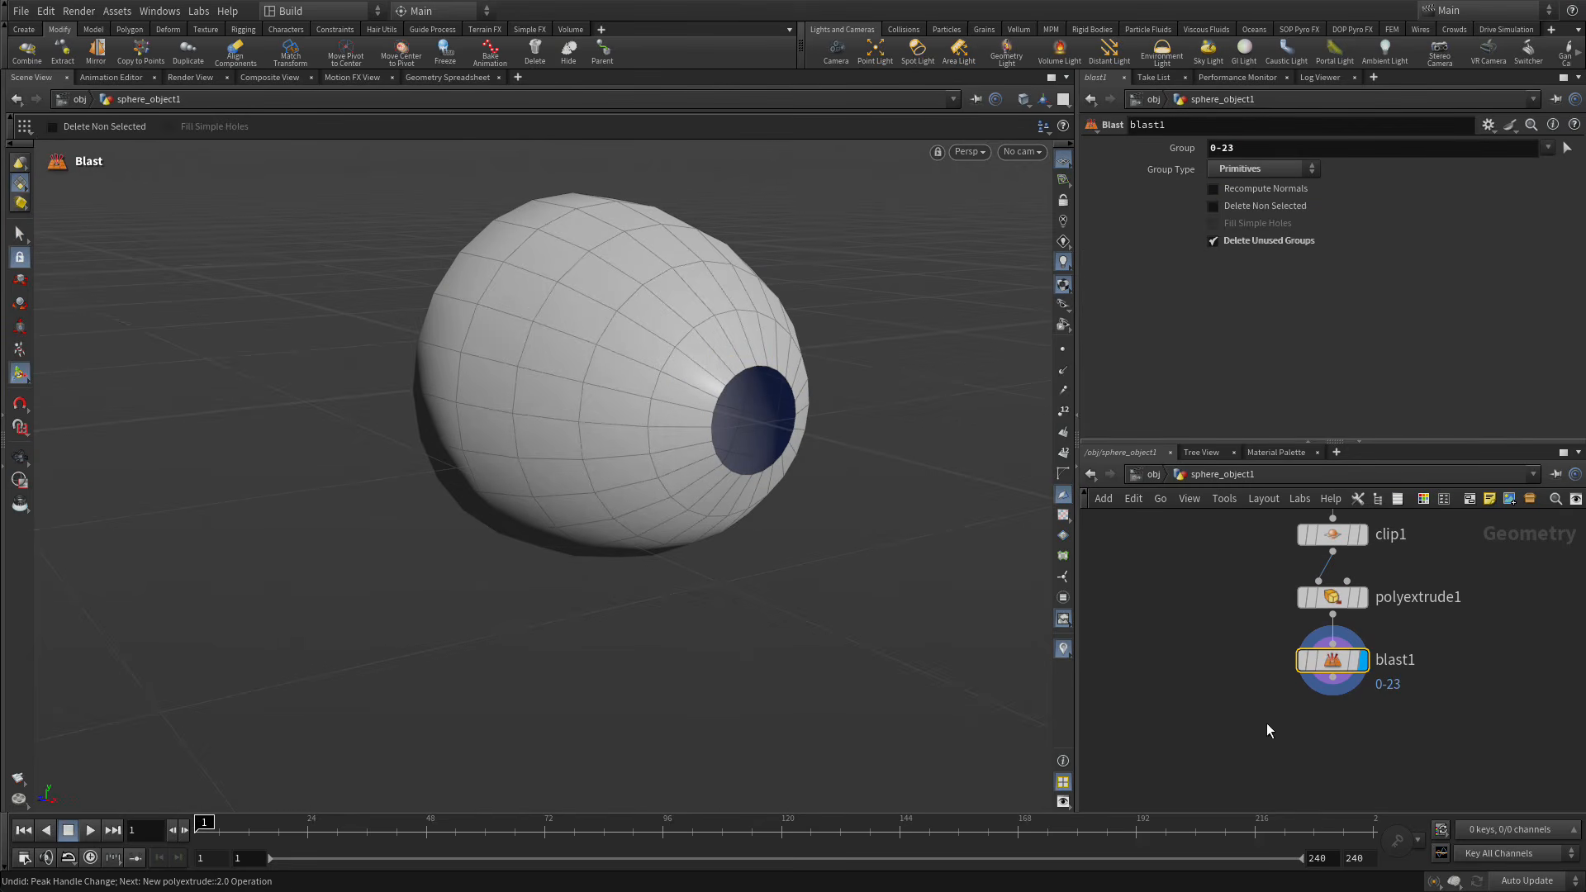
{"action": "key", "text": "Escape"}
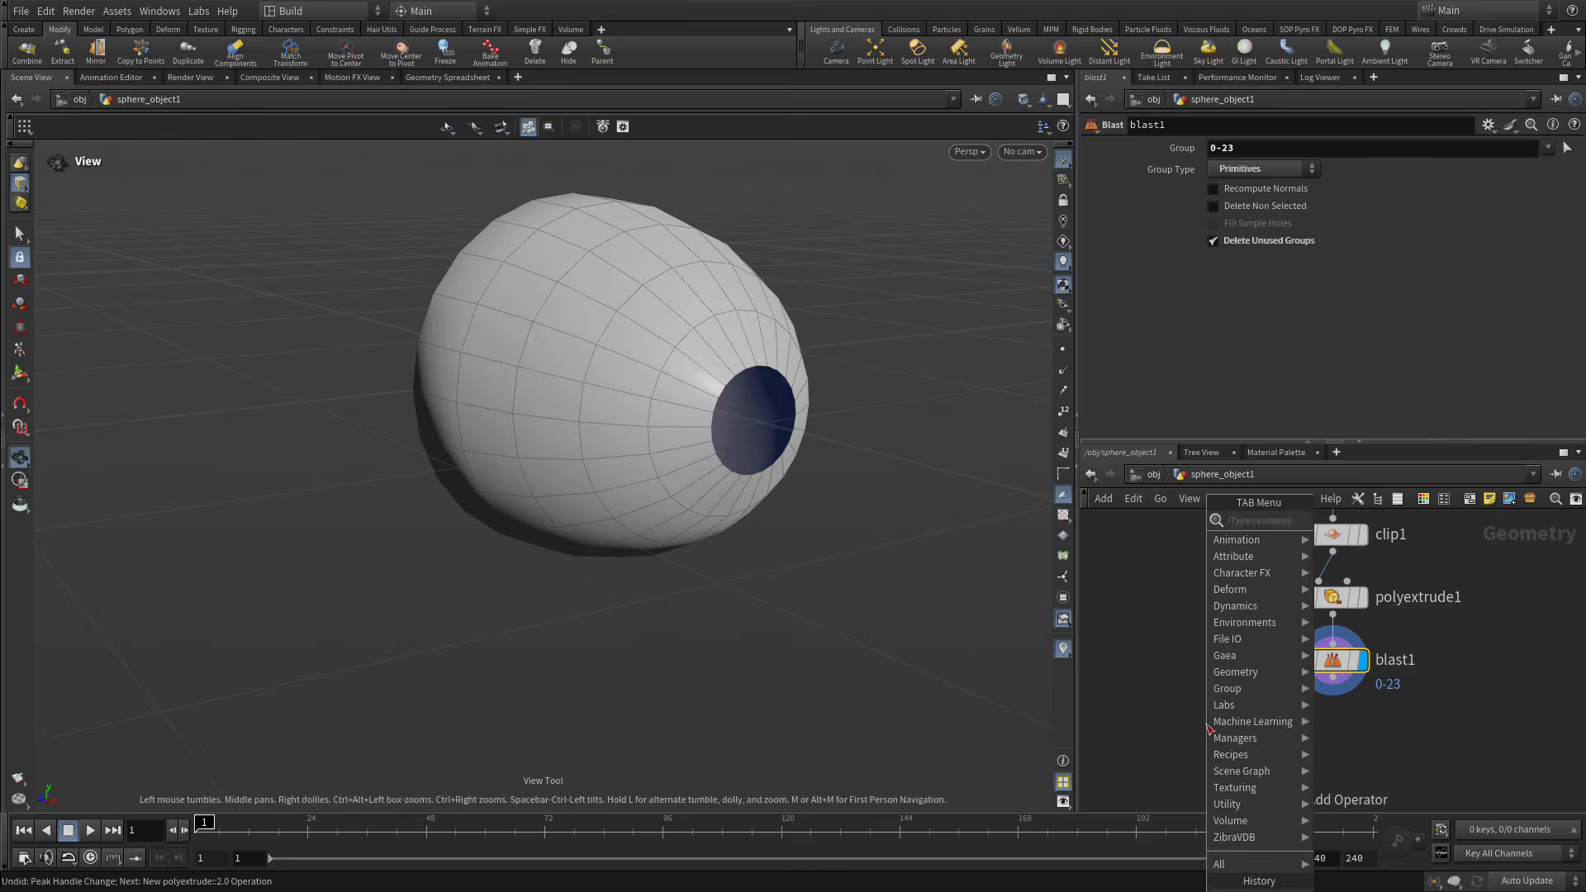
{"action": "key", "text": "Tab"}
{"action": "type", "text": "polyf"}
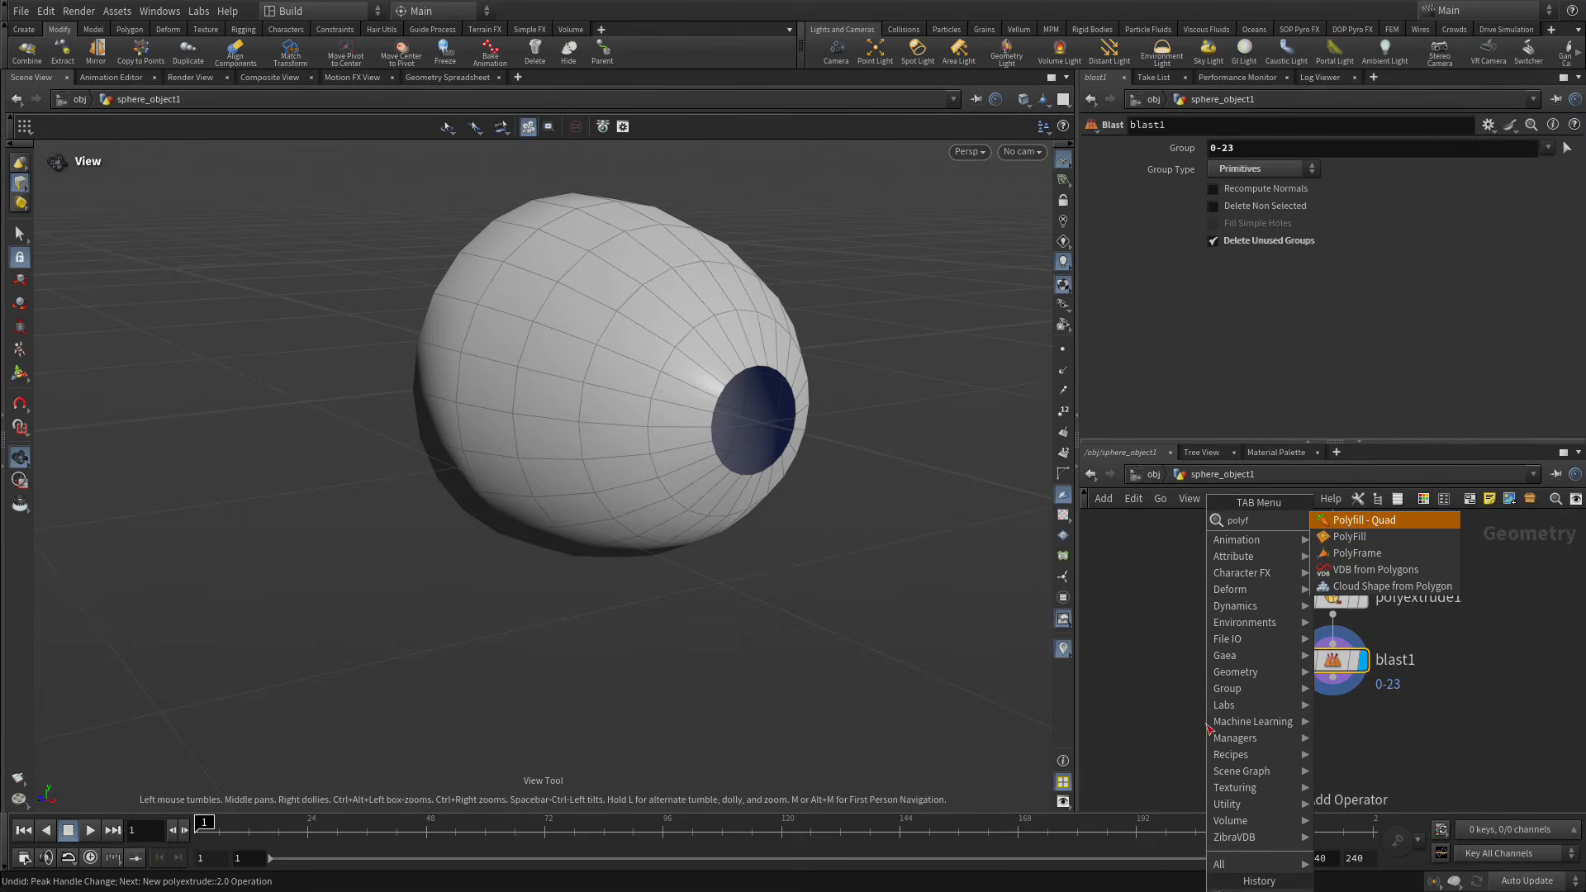
{"action": "left_click", "coordinate": [1355, 537]}
{"action": "left_click", "coordinate": [1330, 735]}
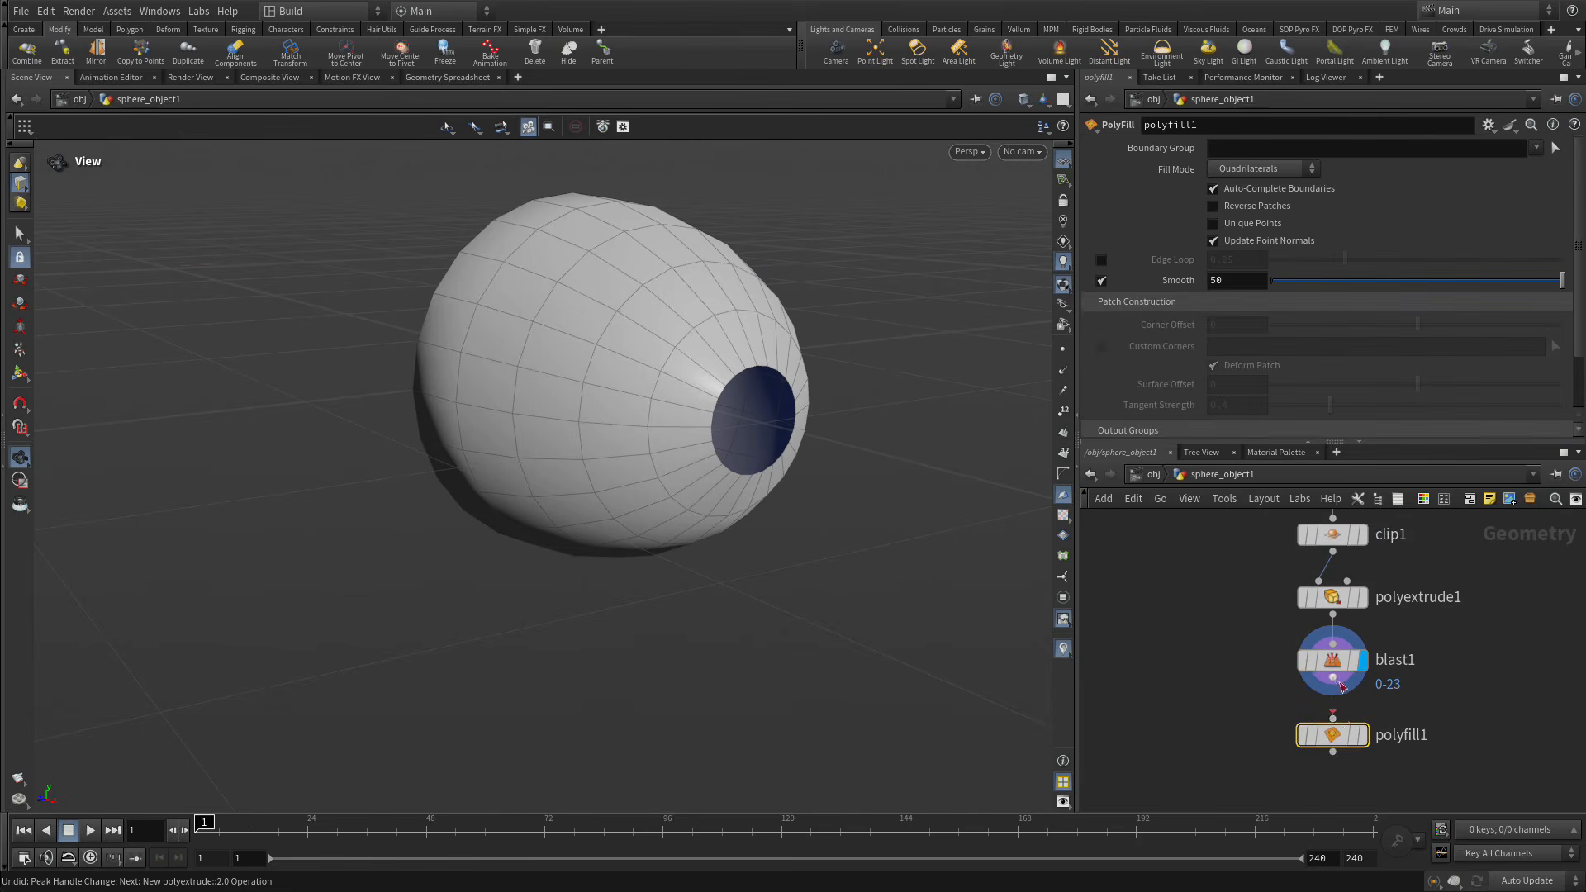
{"action": "left_click", "coordinate": [1363, 737]}
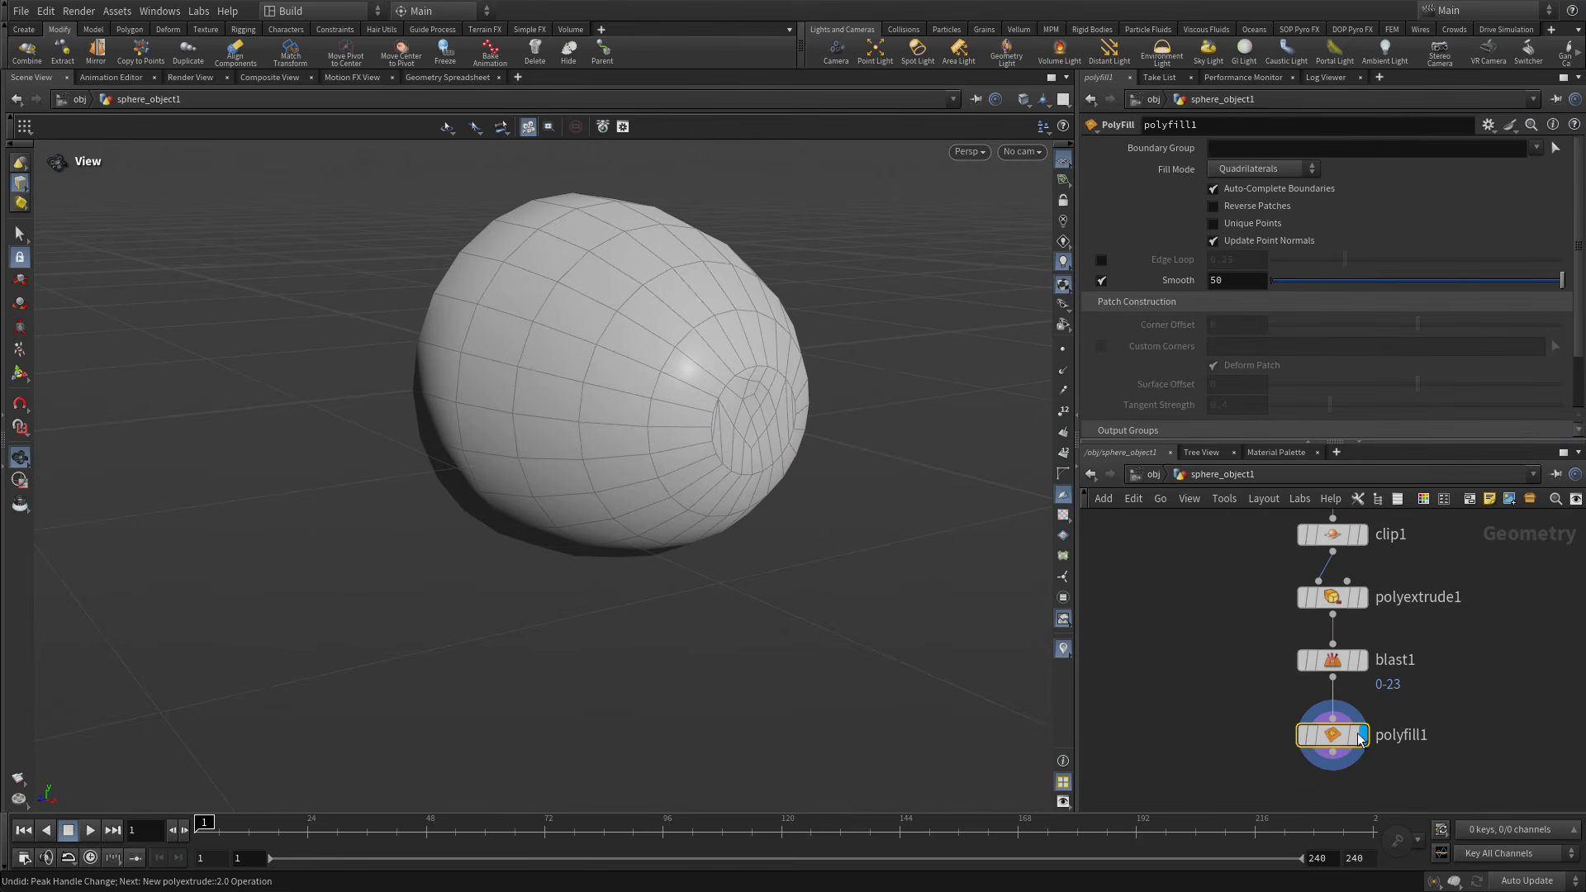
{"action": "mouse_move", "coordinate": [1336, 747]}
{"action": "key", "text": "Delete"}
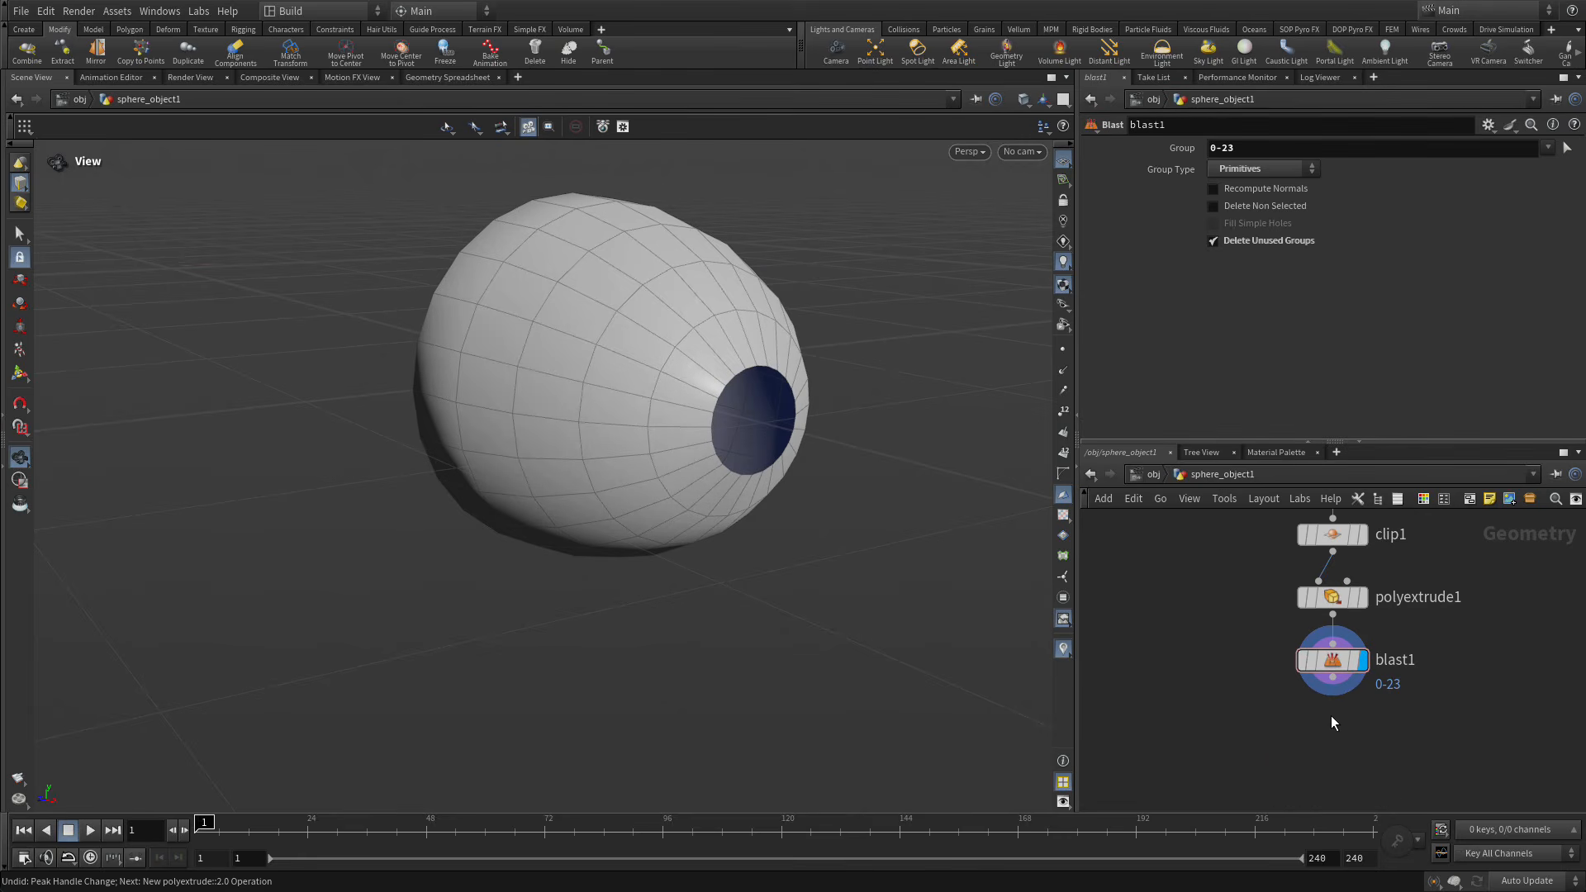
Append the Polyfill - Quad recipe after the Blast node to fill the holes with a quadrilateral grid.
{"action": "key", "text": "Tab"}
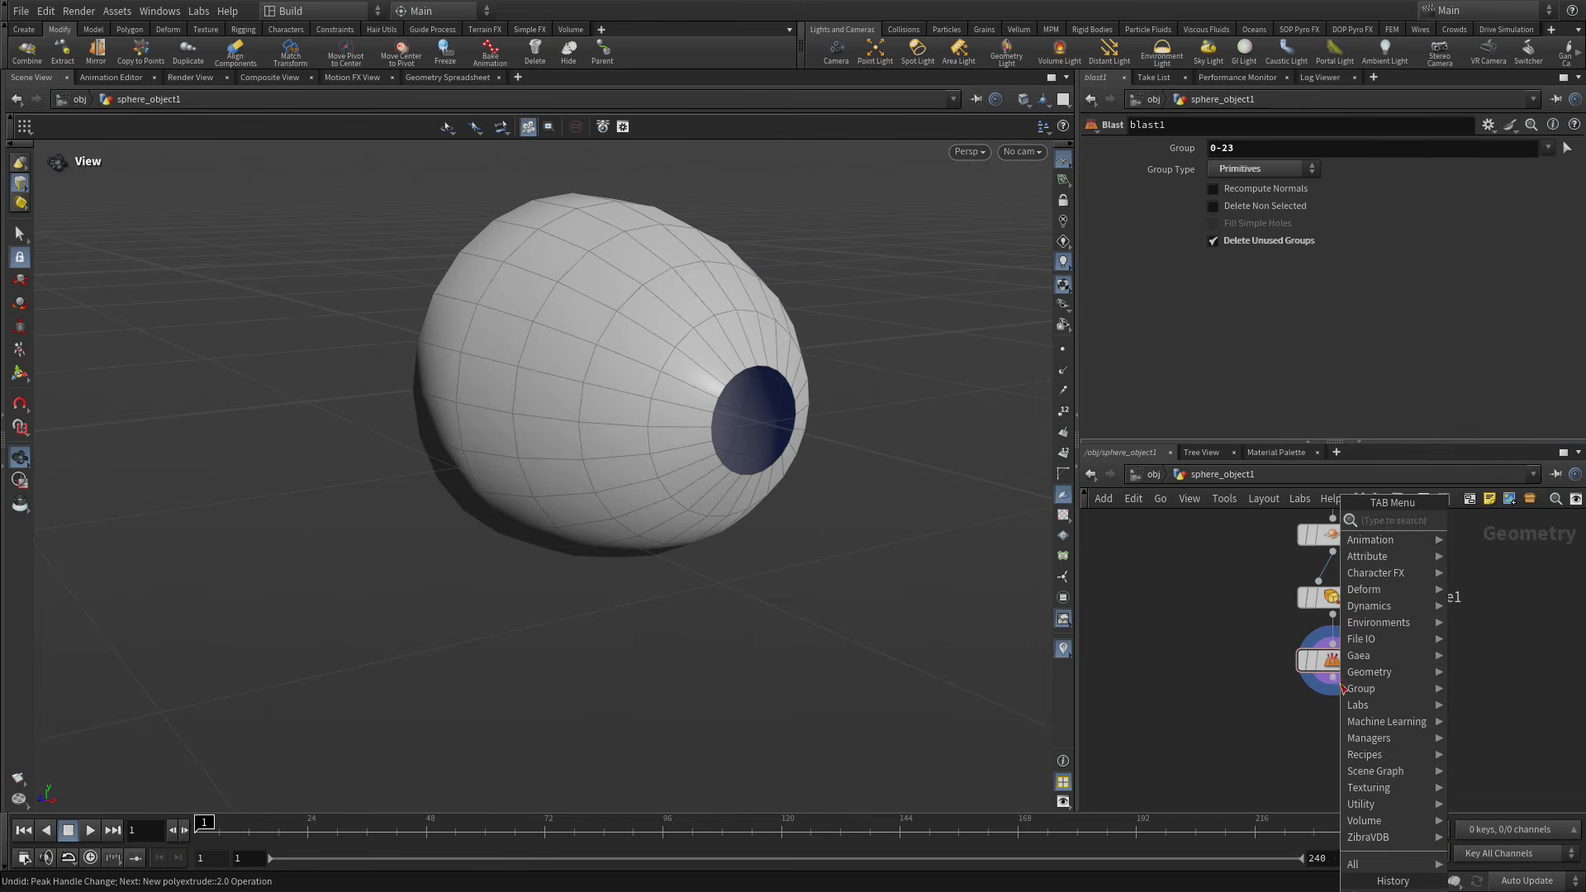
{"action": "type", "text": "polyf"}
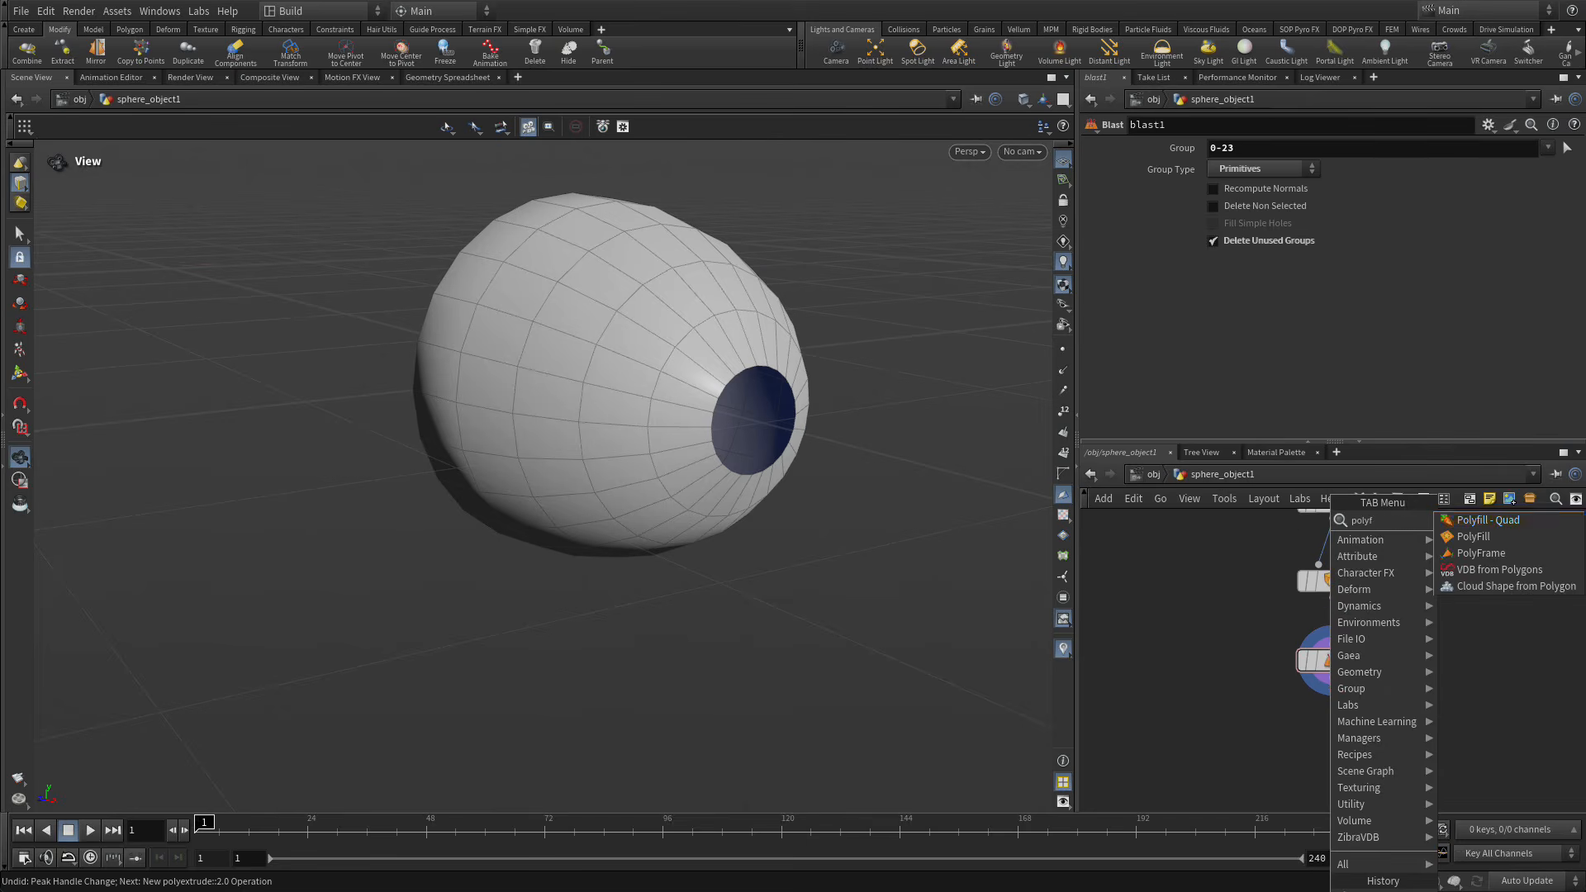
{"action": "left_click", "coordinate": [1516, 520]}
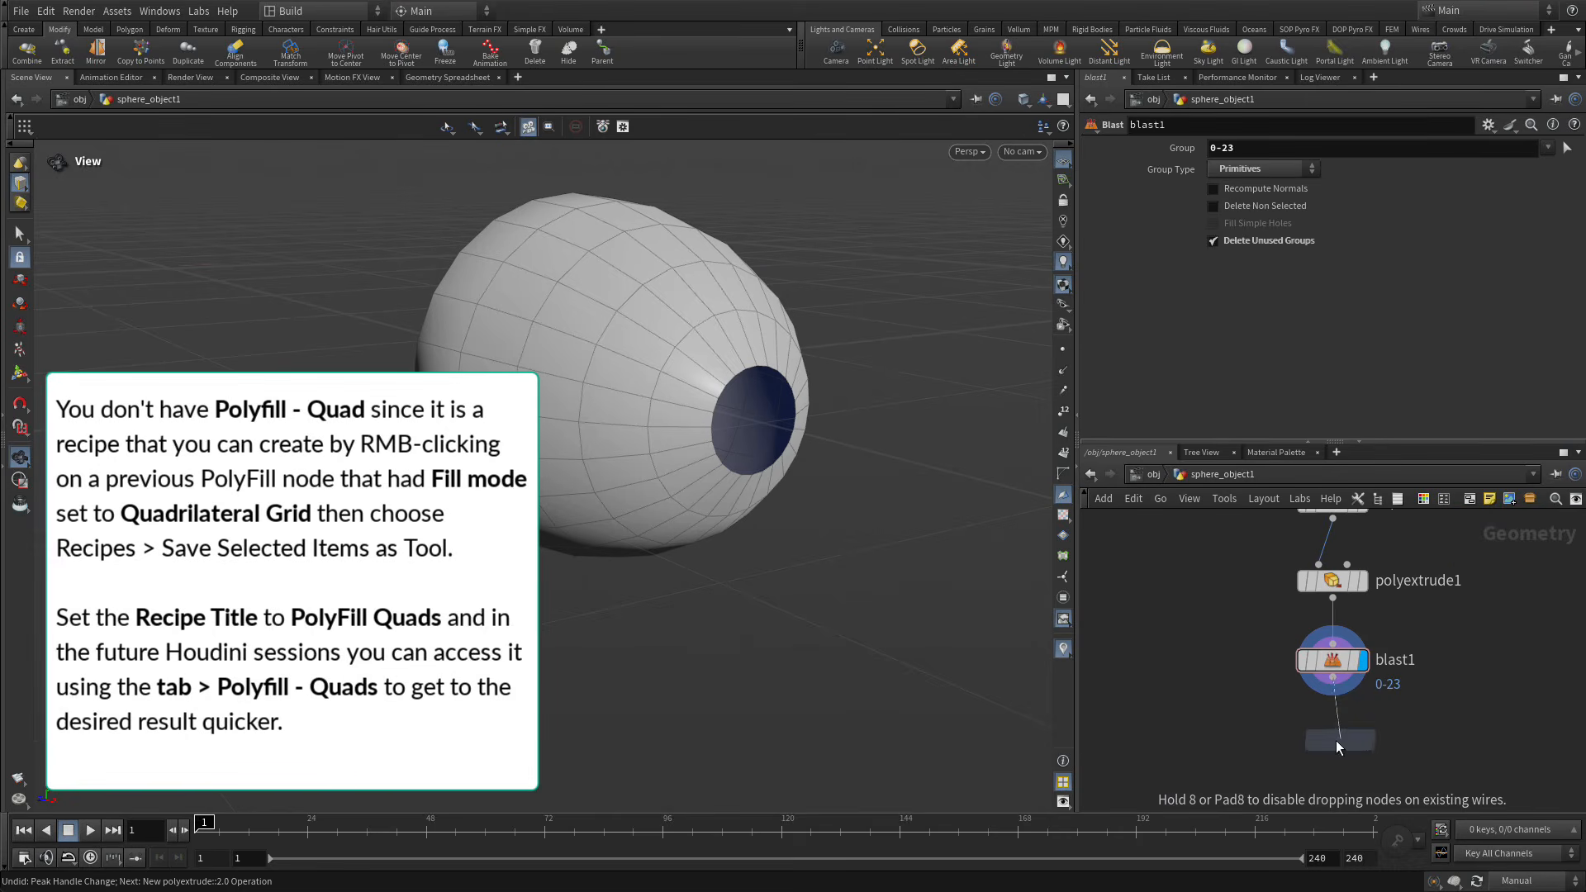
{"action": "left_click", "coordinate": [1336, 741]}
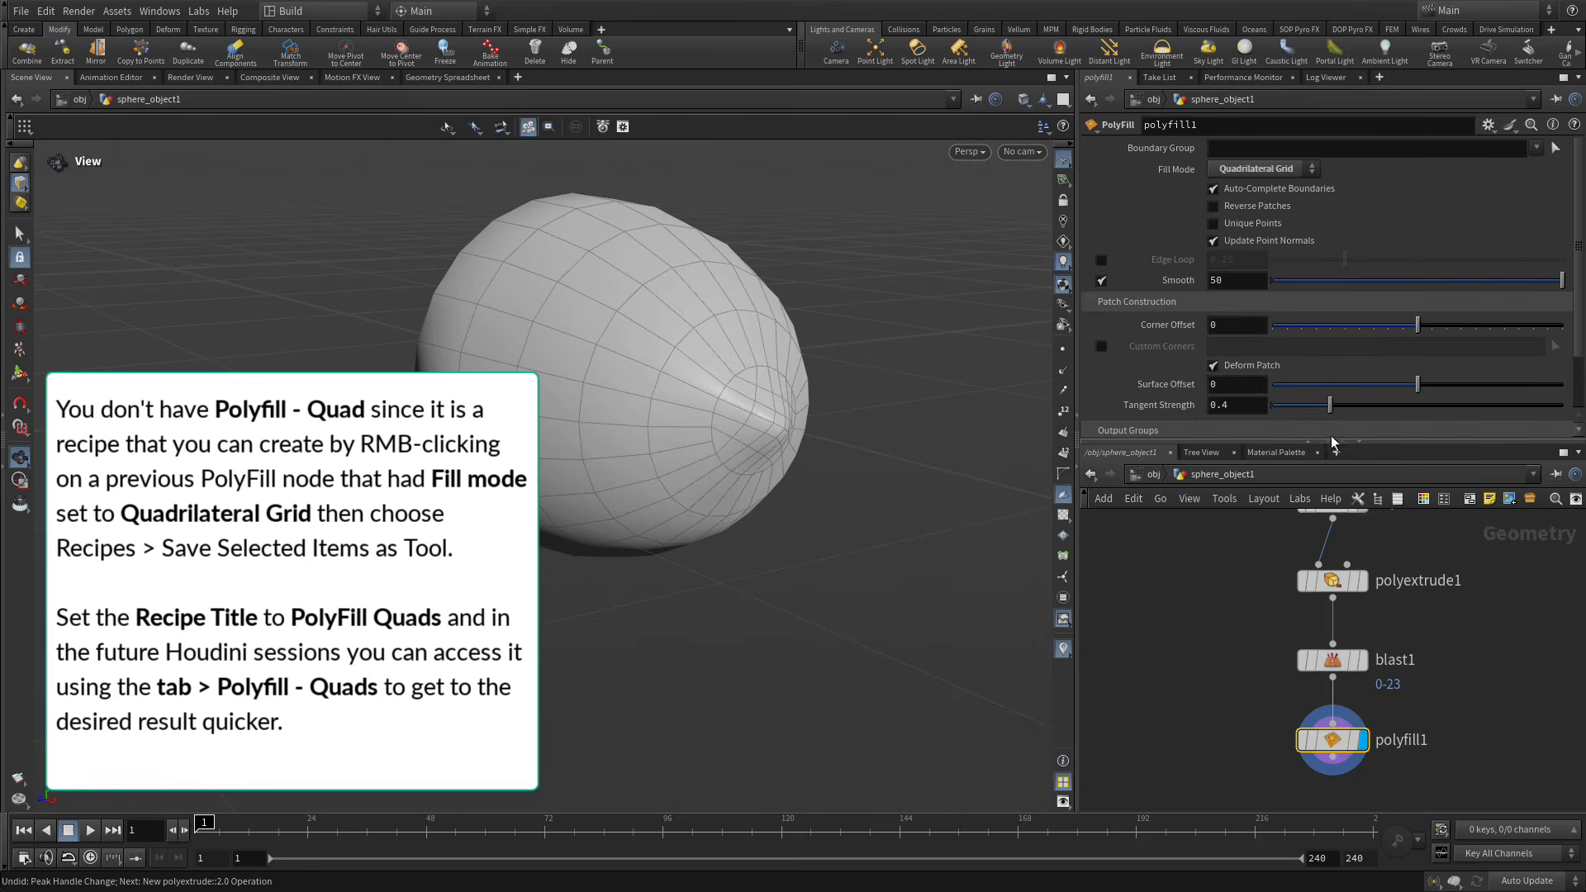
Set the PolyFill node's Tangent Strength to 0.1.
{"action": "left_click", "coordinate": [1231, 405]}
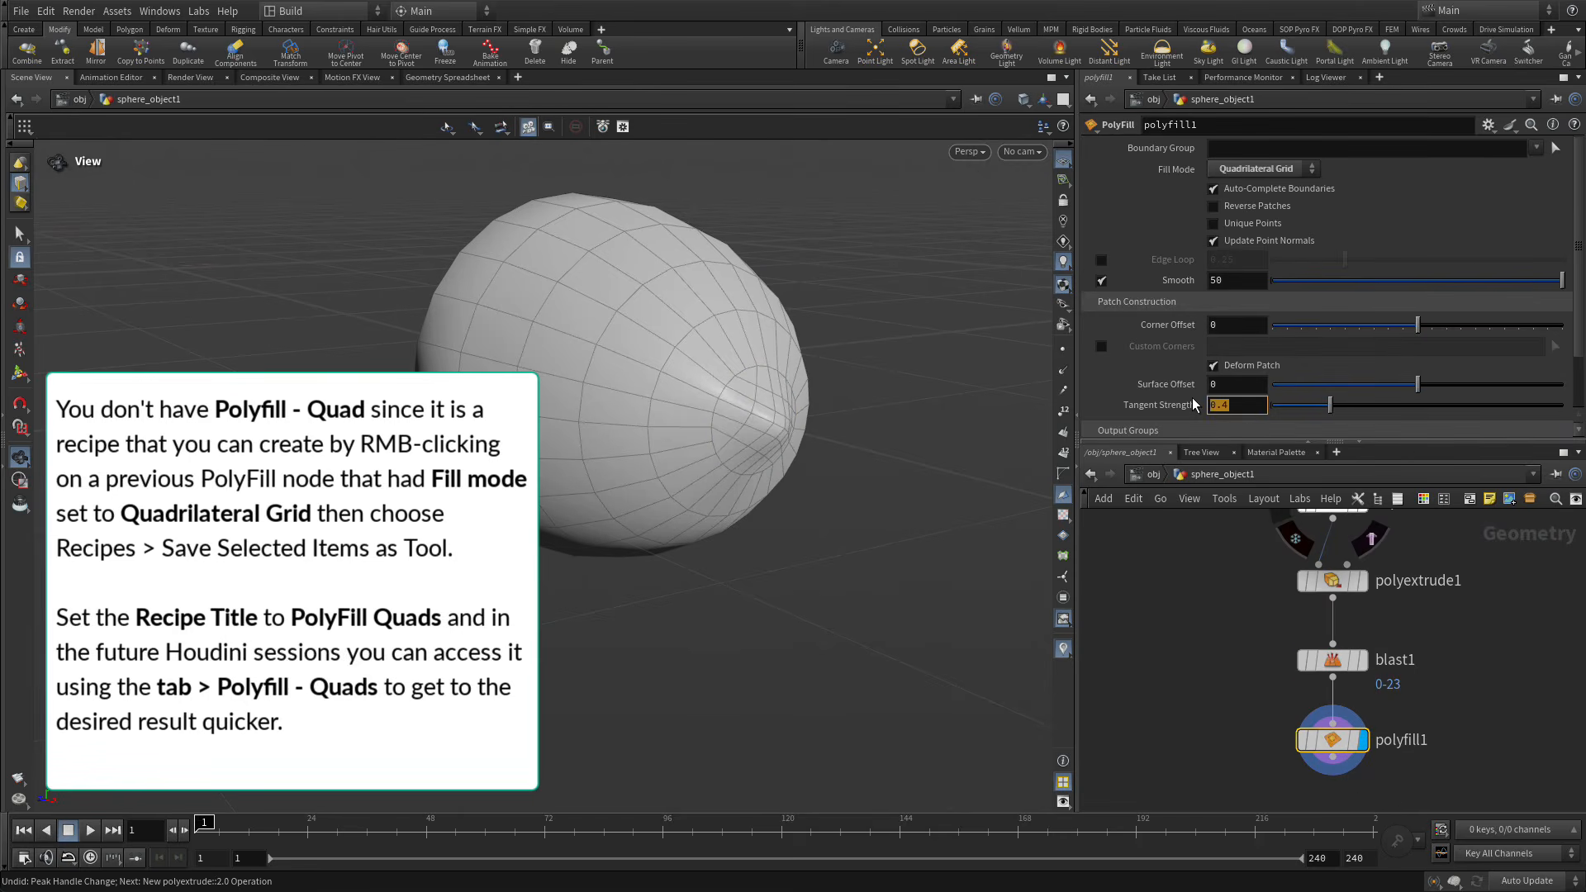
{"action": "type", "text": "."}
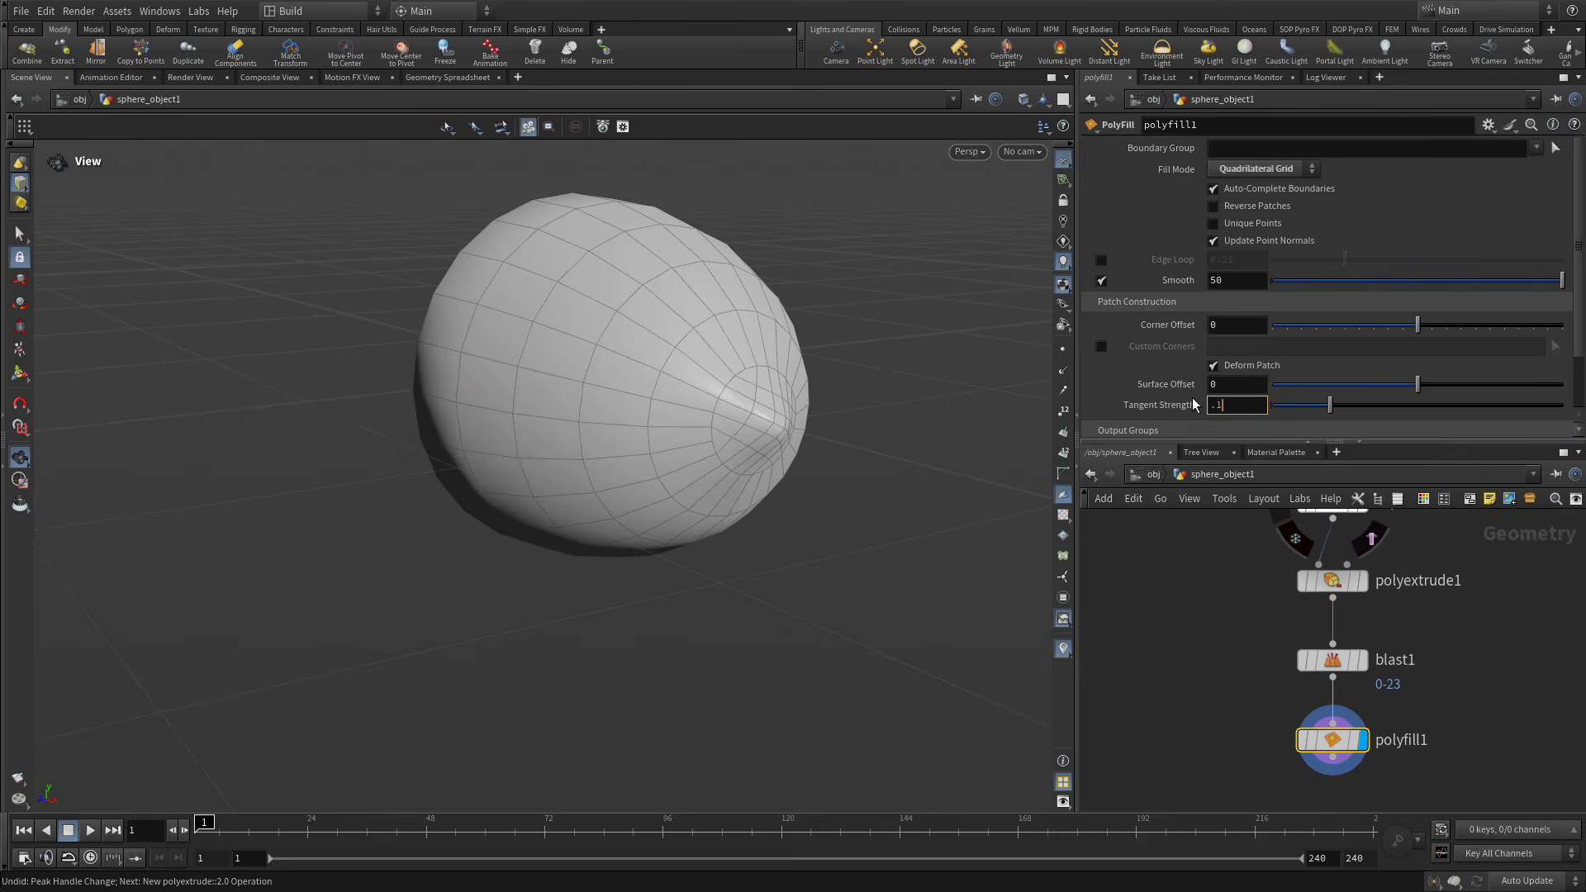
{"action": "type", "text": "1"}
{"action": "key", "text": "Return"}
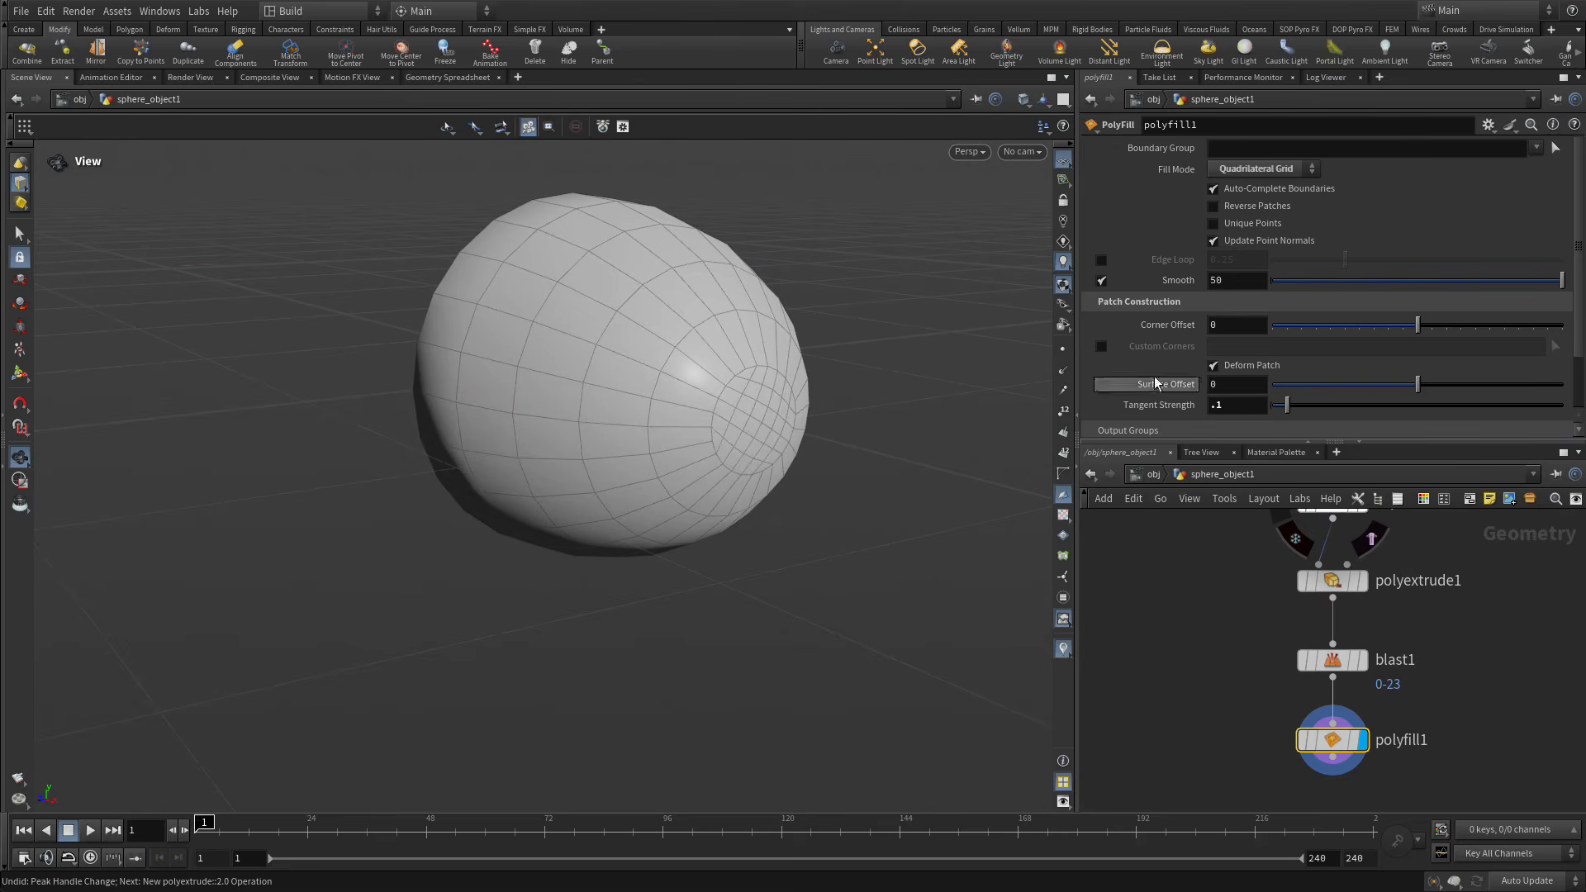
{"action": "left_click_drag", "start_coordinate": [622, 538], "coordinate": [573, 532]}
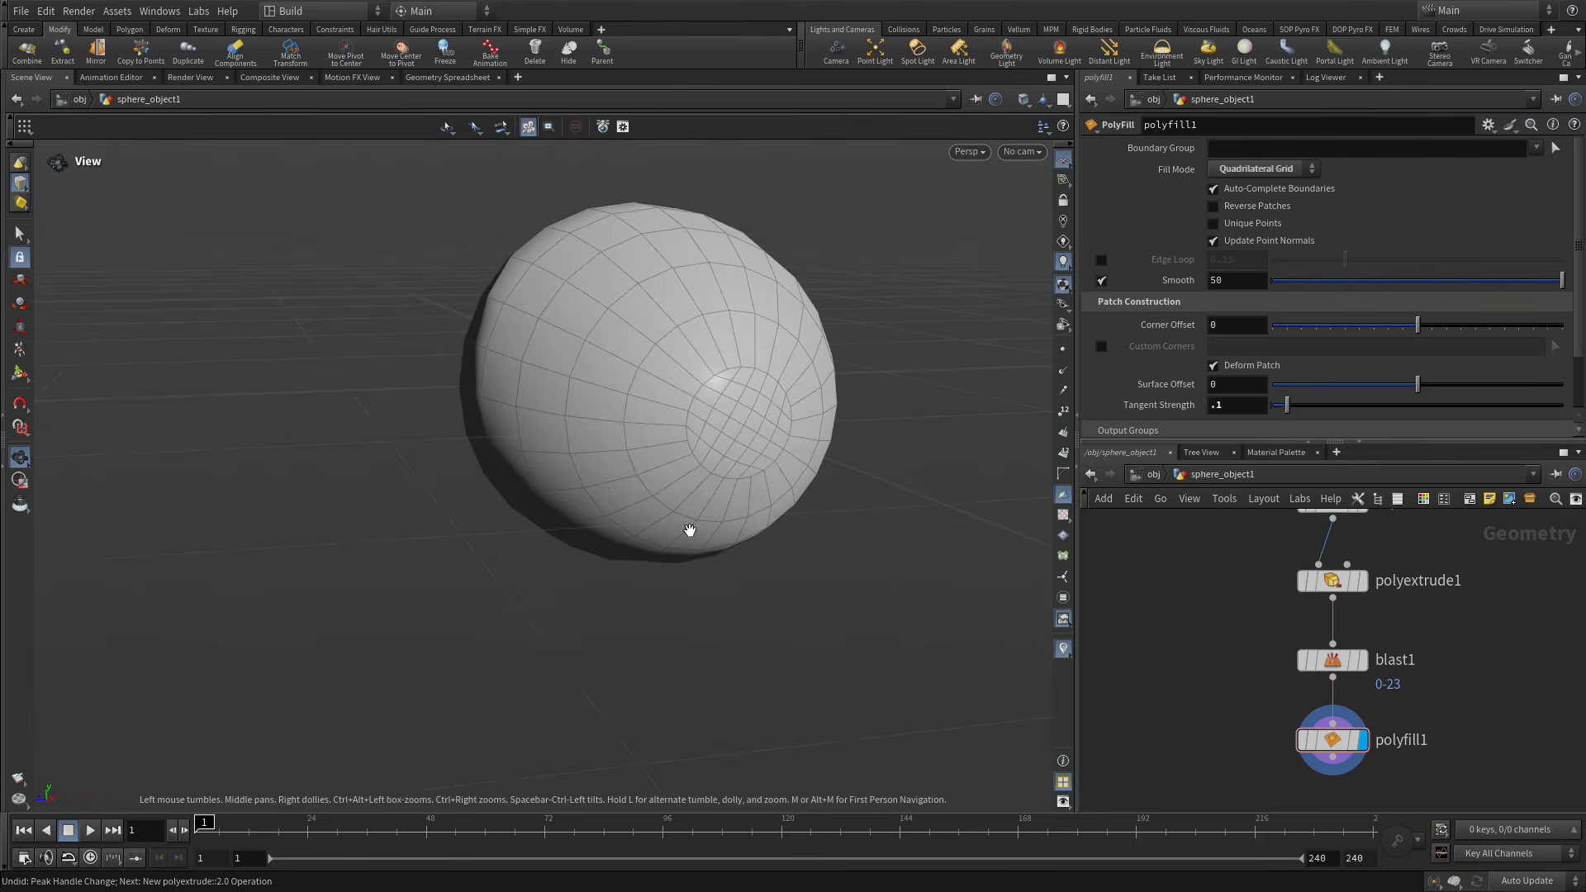
Try Corner Offset values of 3 and 2 on the PolyFill node.
{"action": "left_click_drag", "start_coordinate": [1224, 326], "coordinate": [1188, 326]}
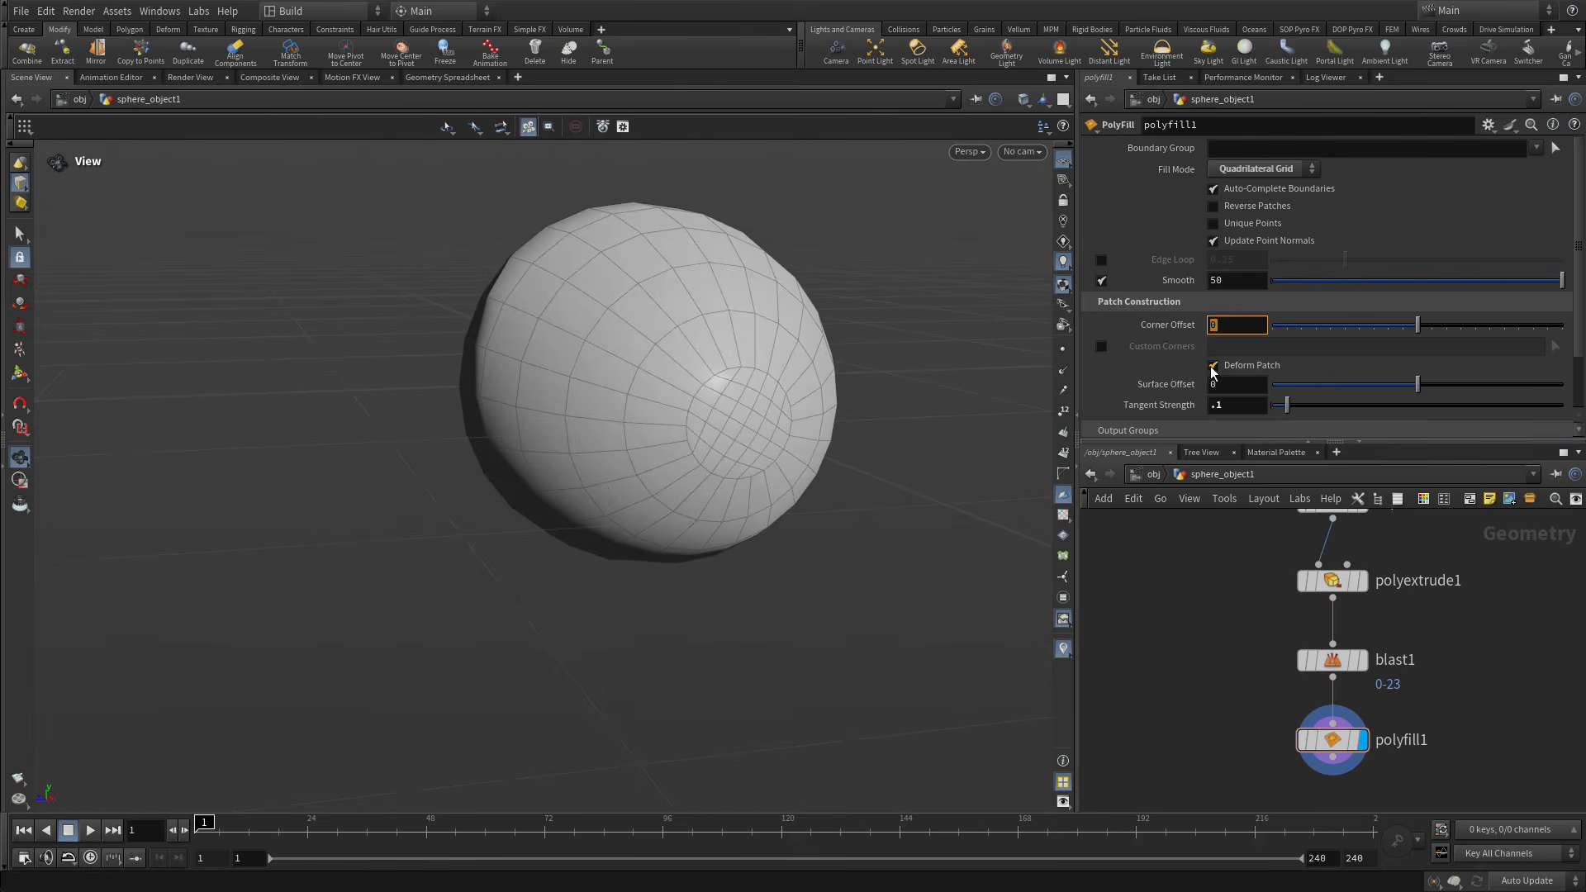
{"action": "type", "text": "3"}
{"action": "key", "text": "Return"}
{"action": "left_click_drag", "start_coordinate": [1231, 332], "coordinate": [1142, 314]}
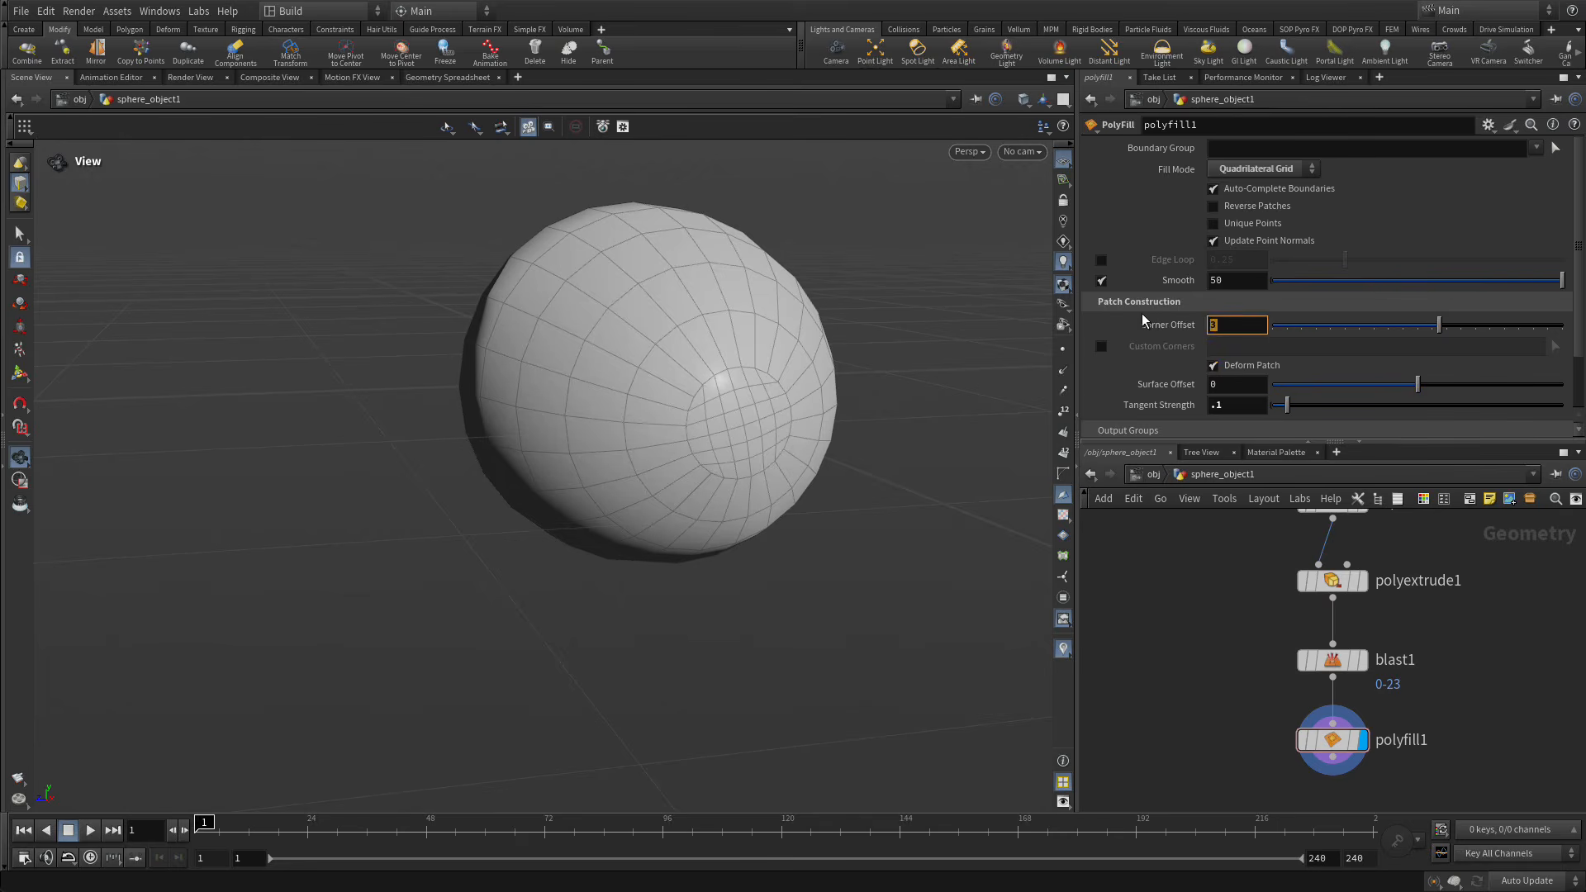
{"action": "type", "text": "2"}
{"action": "key", "text": "Return"}
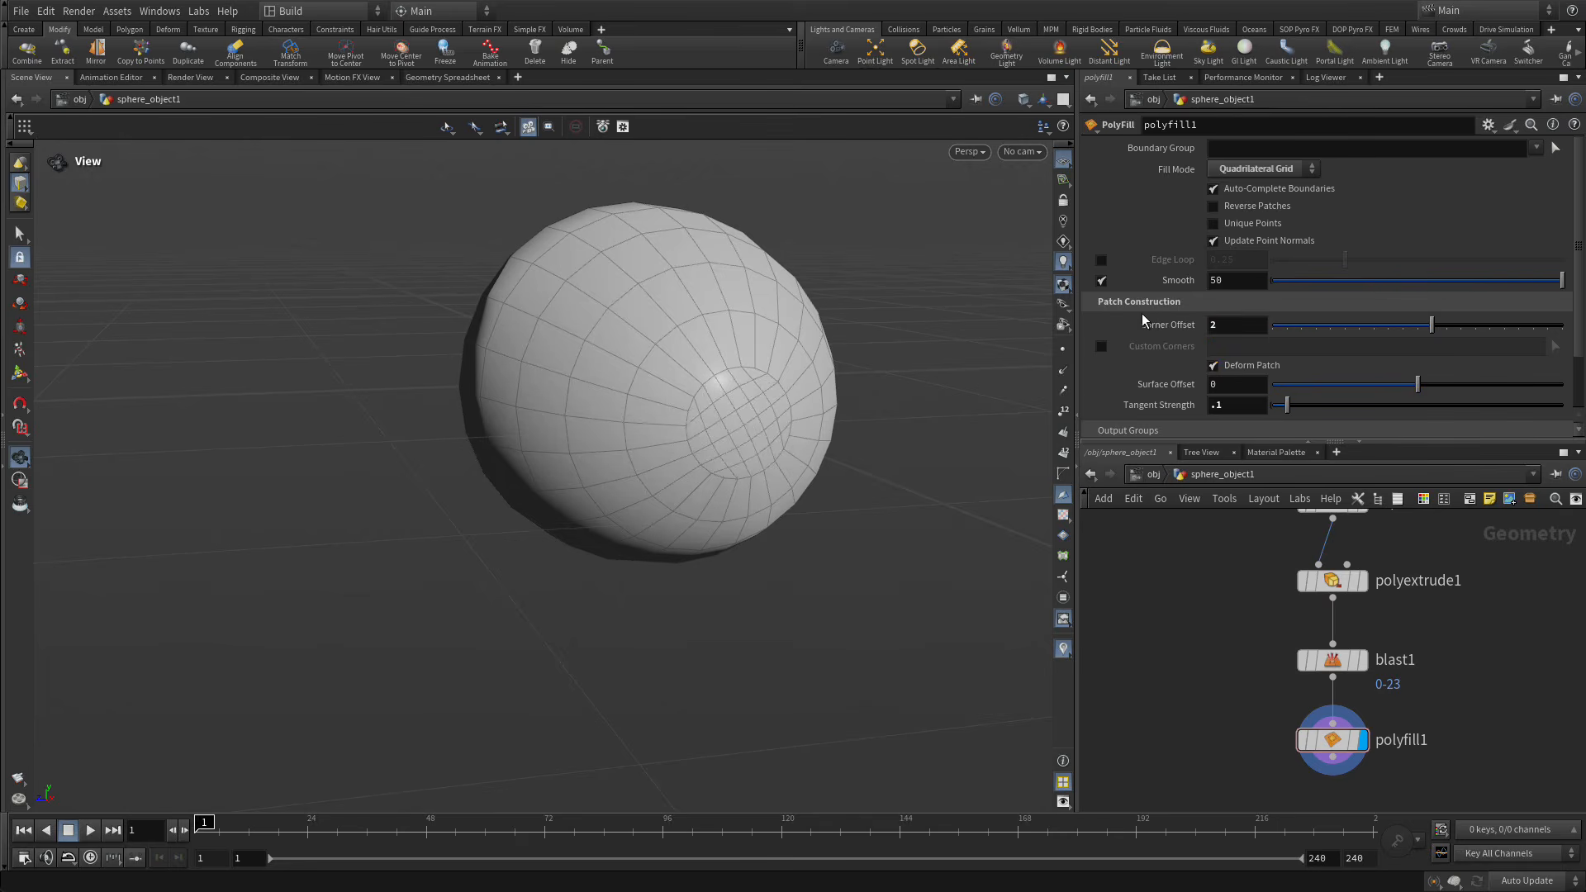
Set the PolyFill node's Corner Offset to 4 and check the patch on the closed end.
{"action": "left_click_drag", "start_coordinate": [1228, 328], "coordinate": [1169, 324]}
{"action": "key", "text": "Return"}
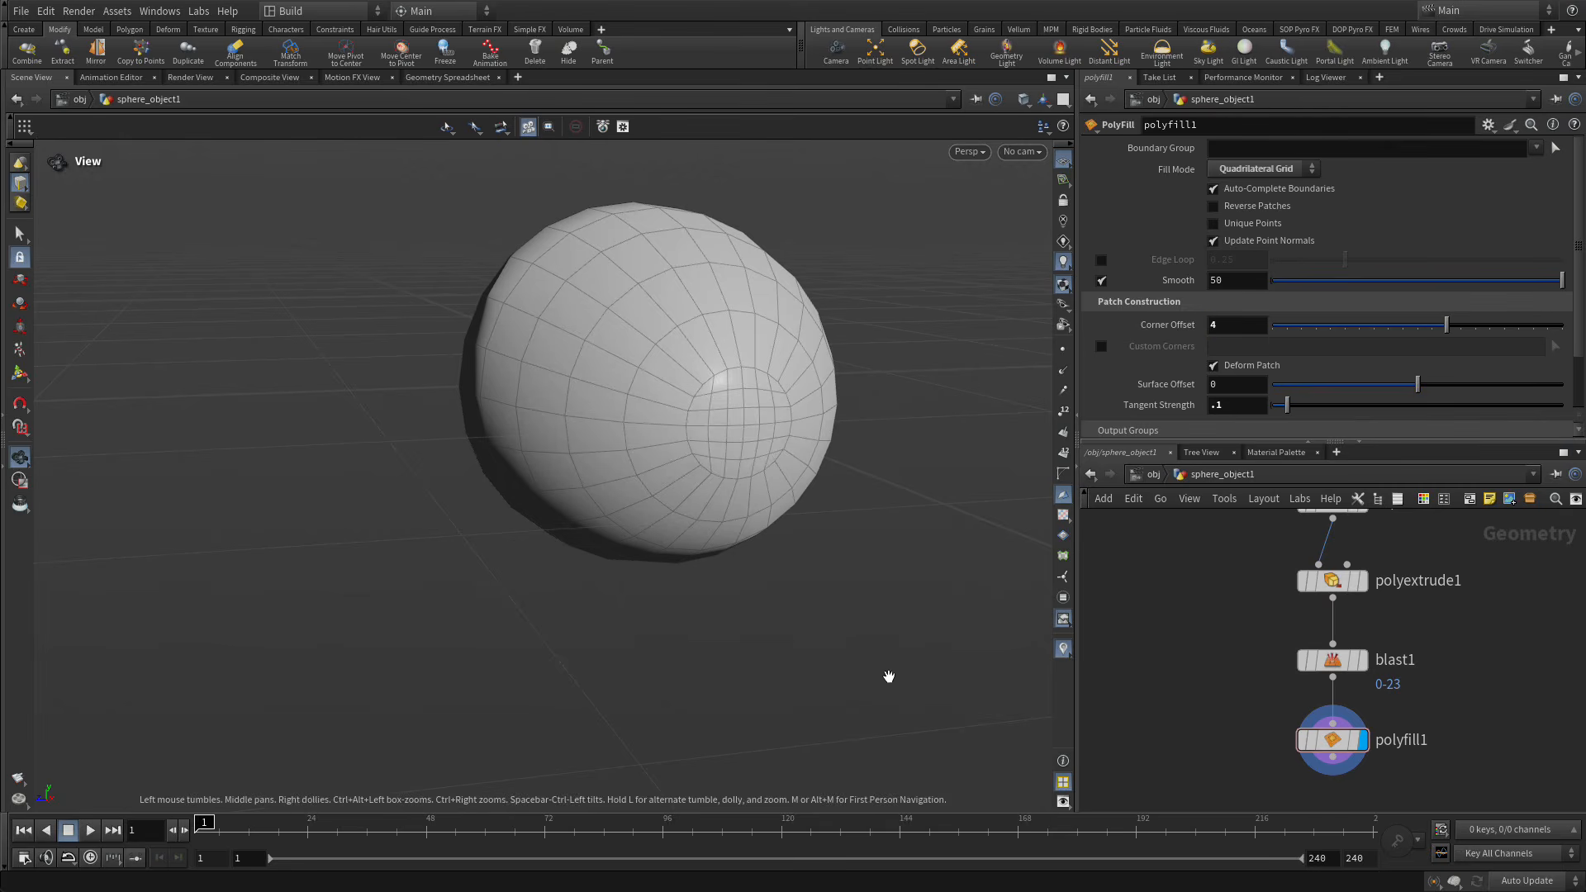
{"action": "left_click_drag", "start_coordinate": [733, 585], "coordinate": [925, 628]}
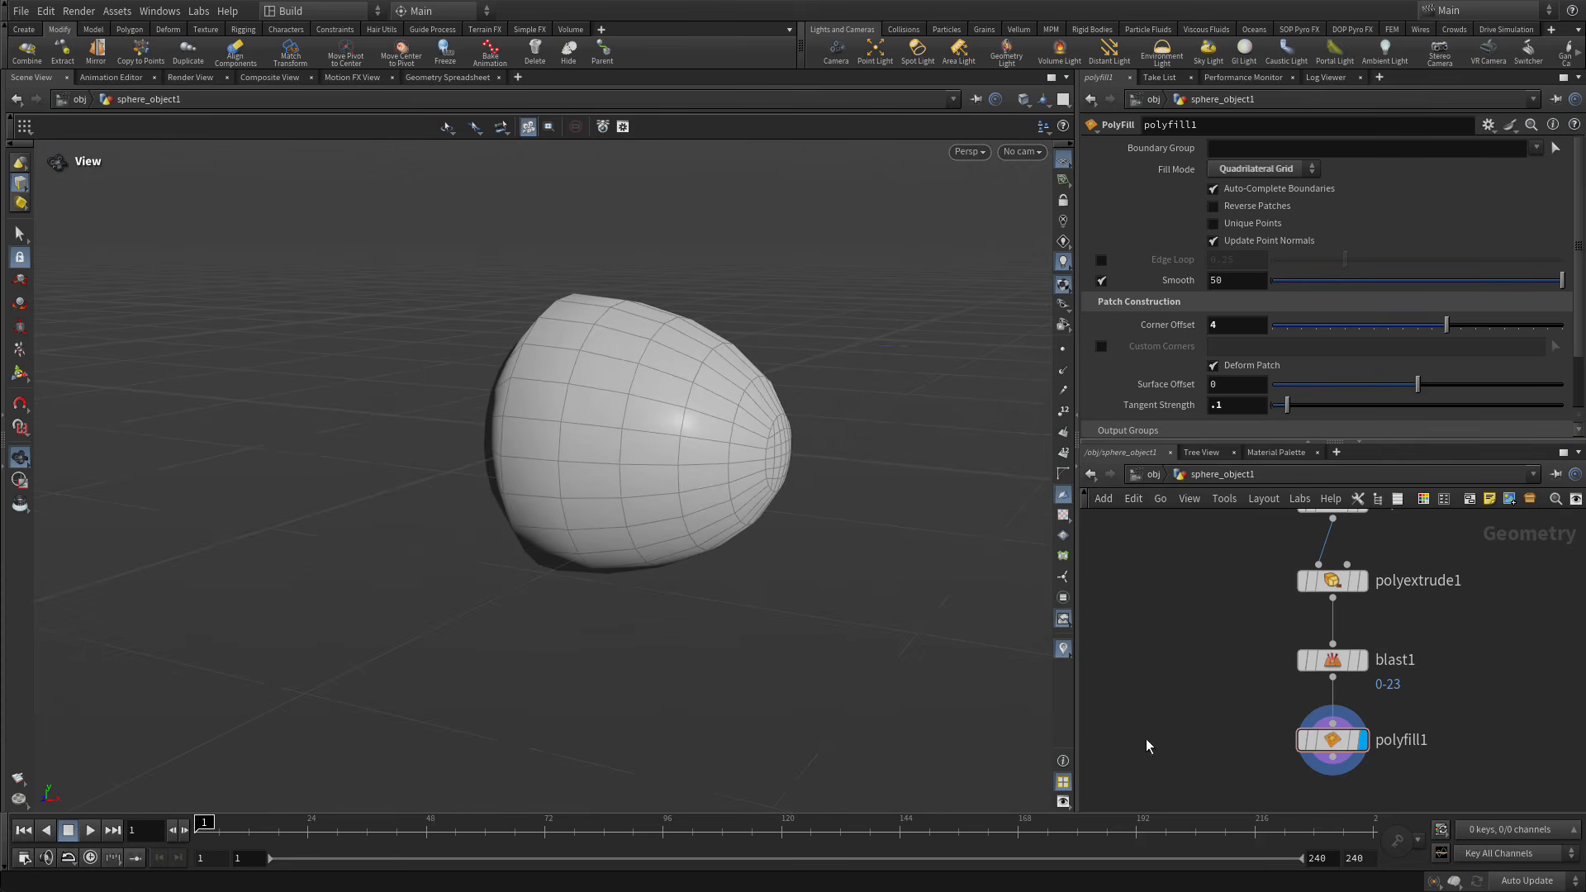
Start saving the PolyFill node as a tool recipe titled "Polyfill Quad", and cancel without saving.
{"action": "right_click", "coordinate": [1328, 750]}
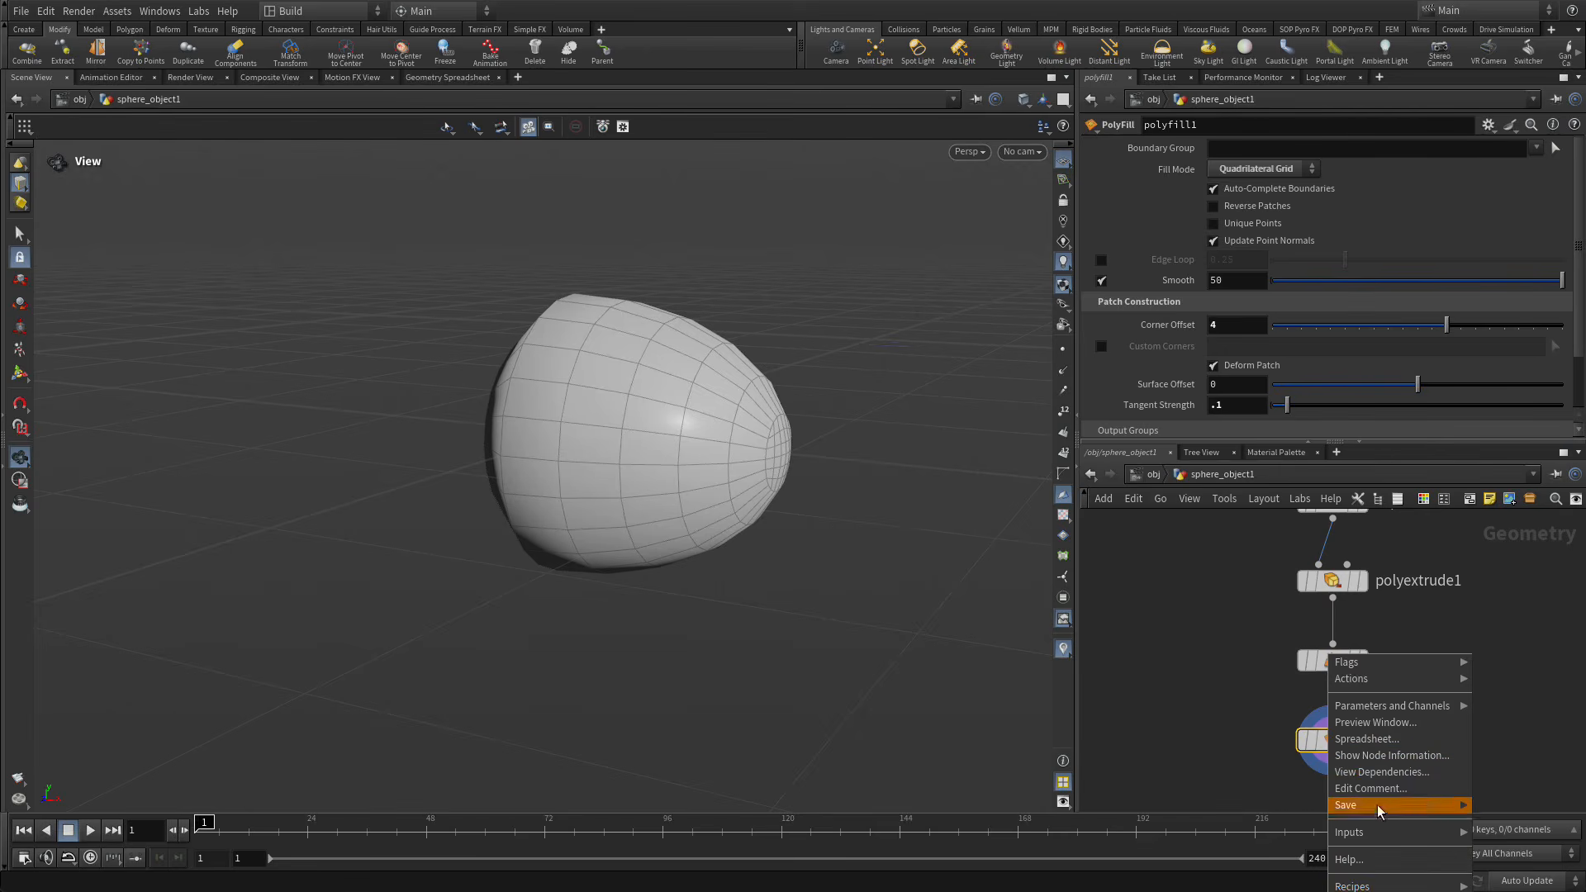
{"action": "mouse_move", "coordinate": [1388, 885]}
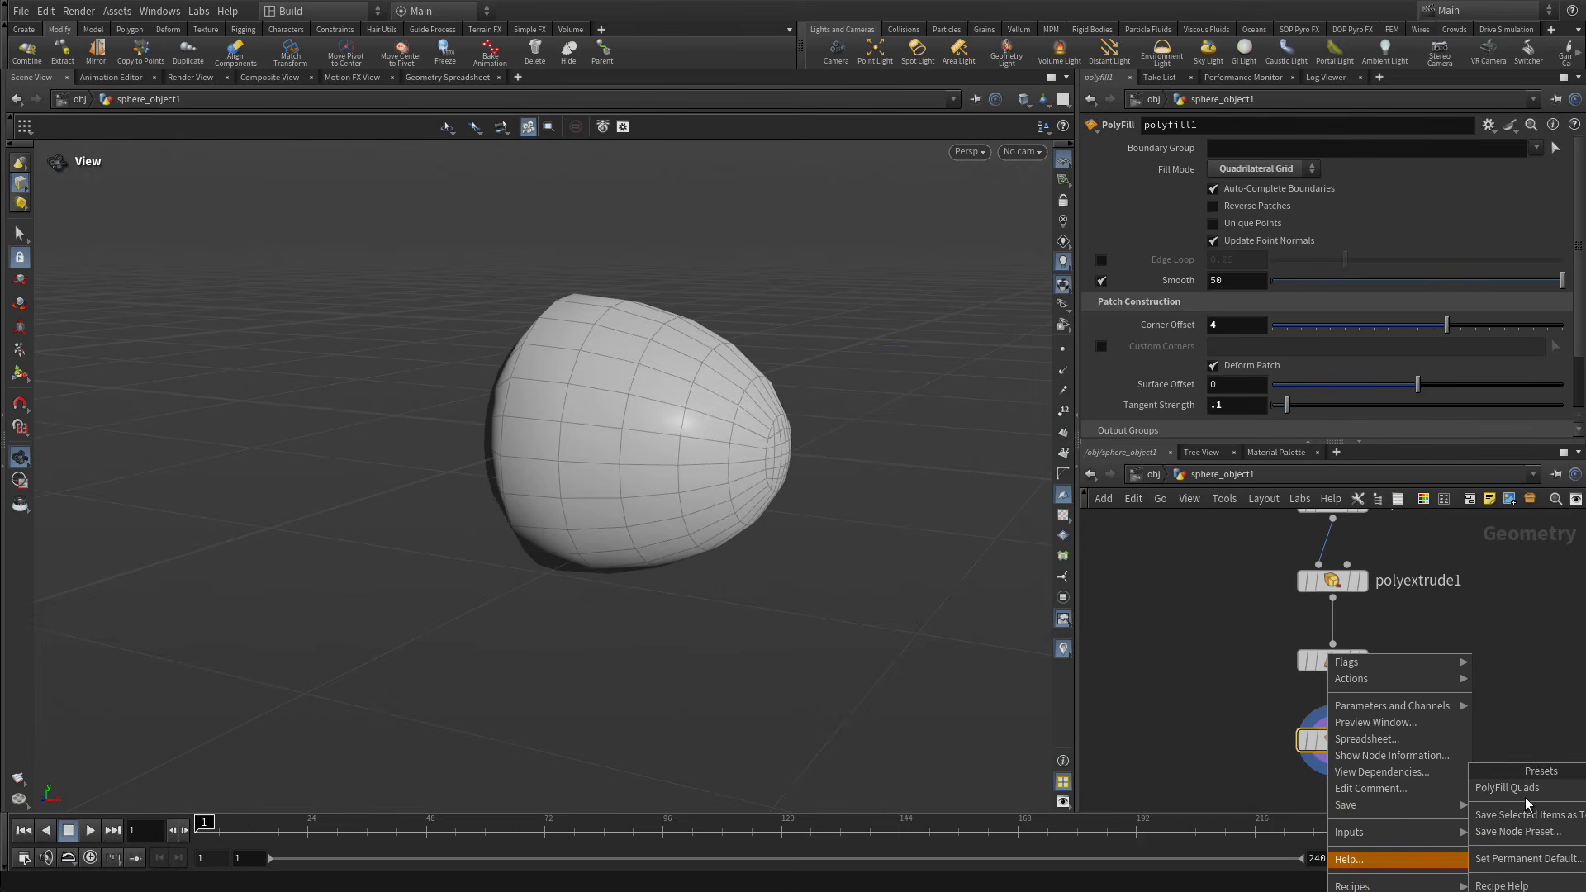
{"action": "left_click", "coordinate": [1515, 816]}
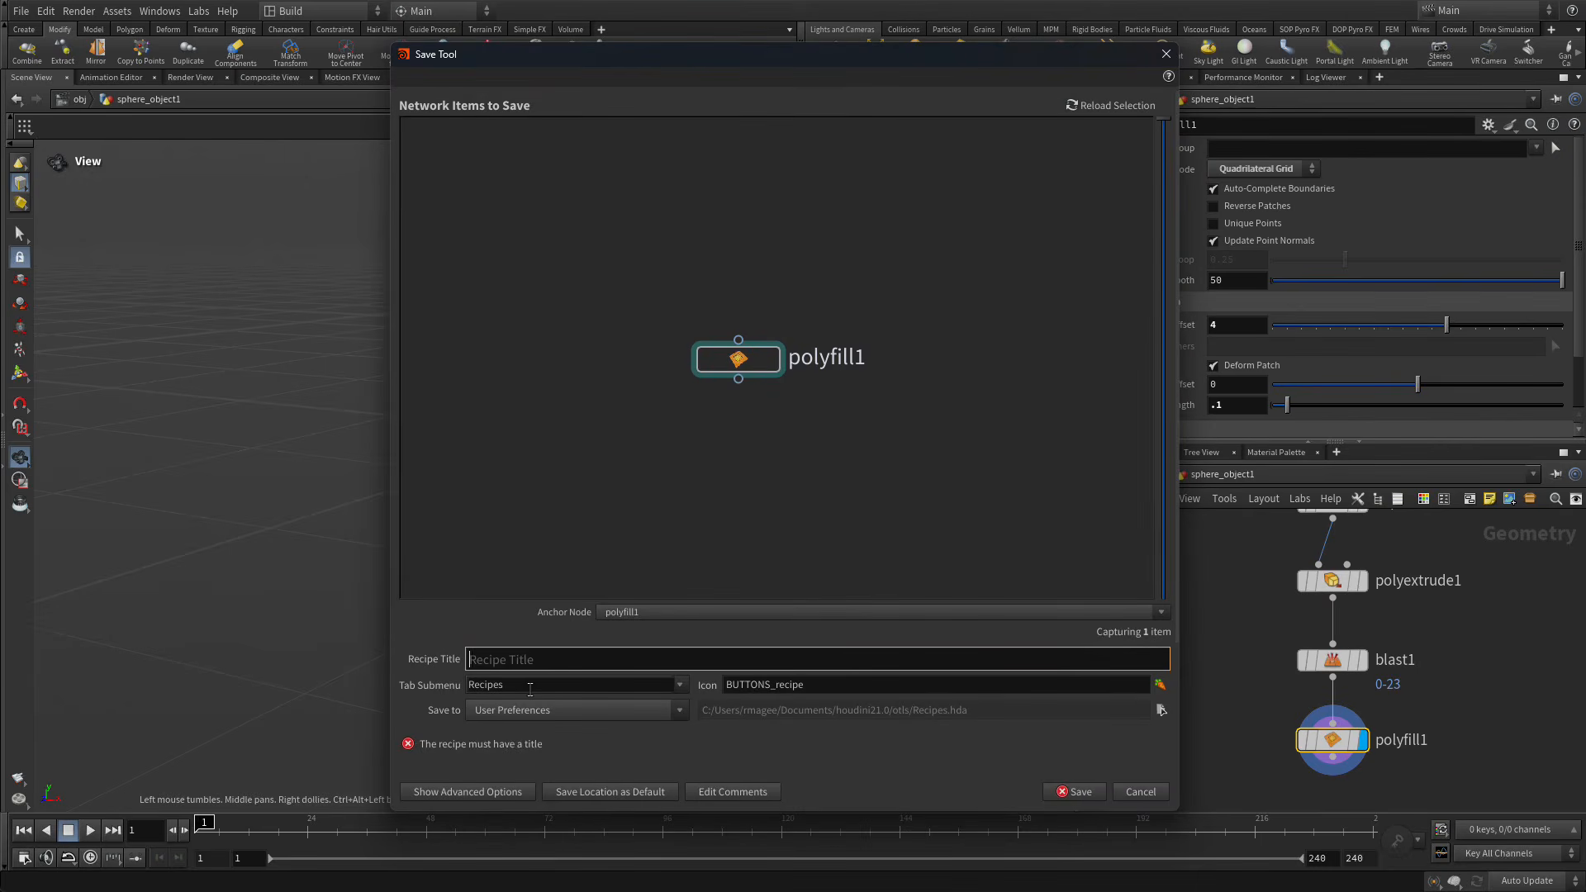
{"action": "type", "text": "Polyfill"}
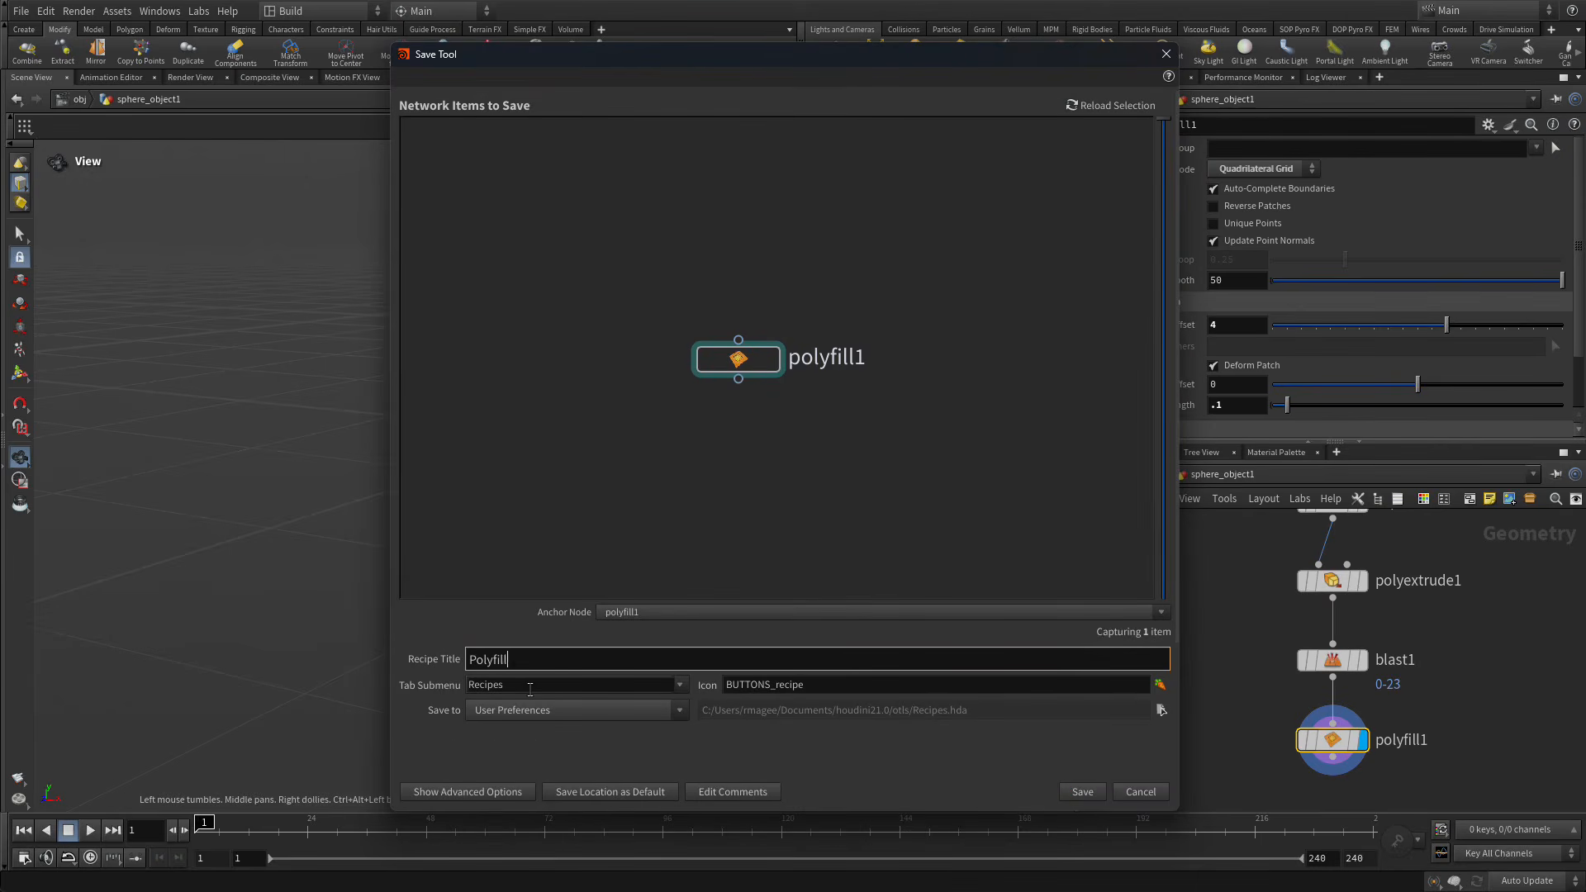
{"action": "type", "text": " Quad"}
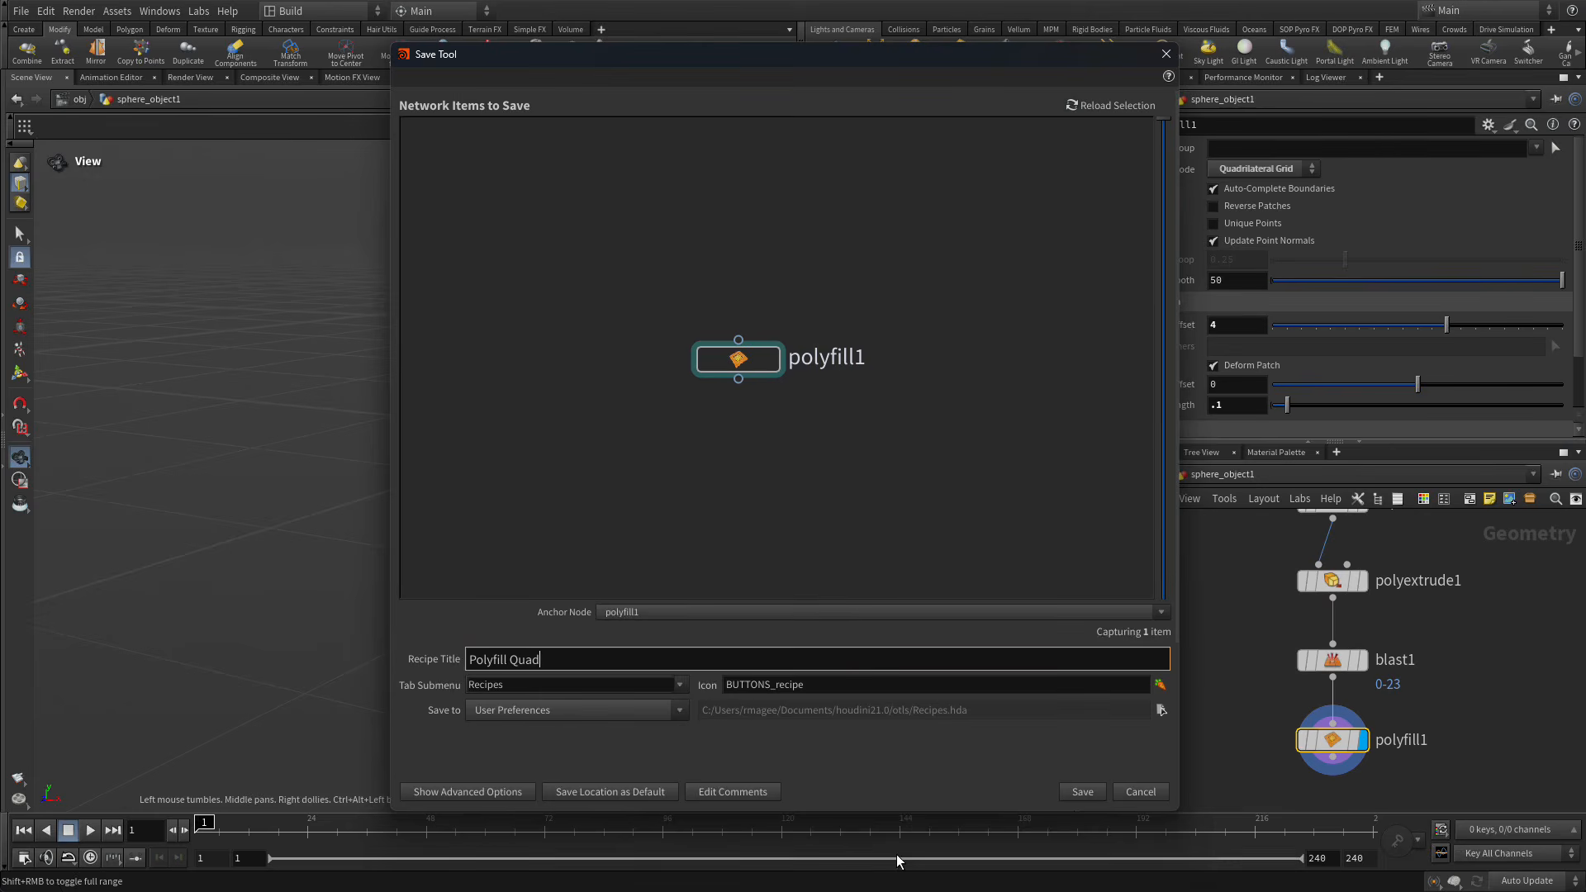
{"action": "left_click", "coordinate": [1154, 784]}
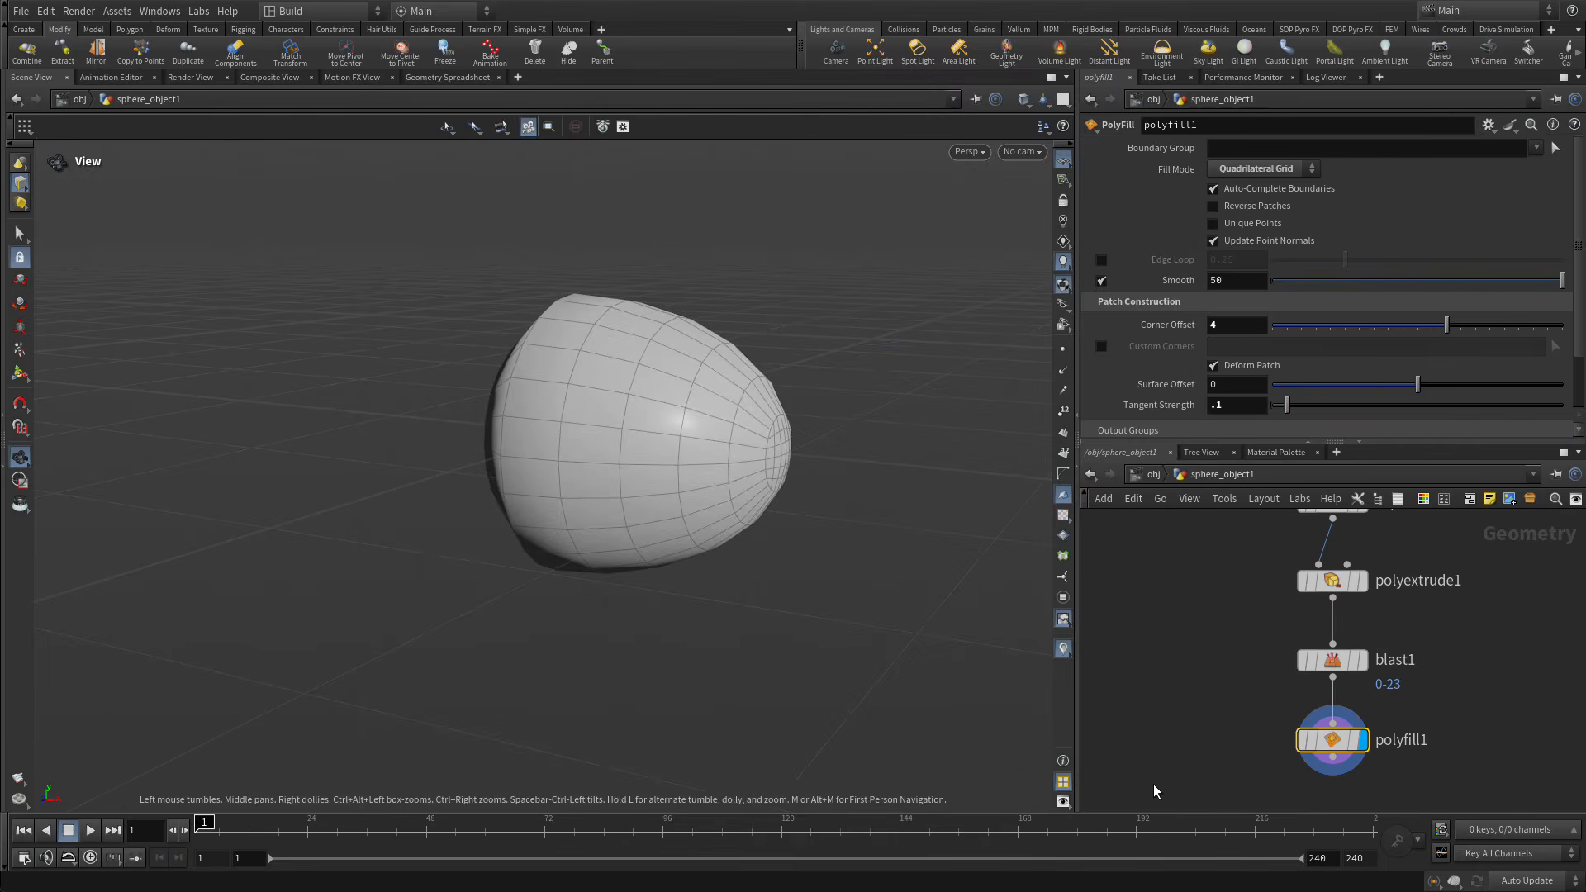
Append a Subdivide node after the PolyFill node.
{"action": "middle_click_drag", "start_coordinate": [1476, 708], "coordinate": [1330, 571]}
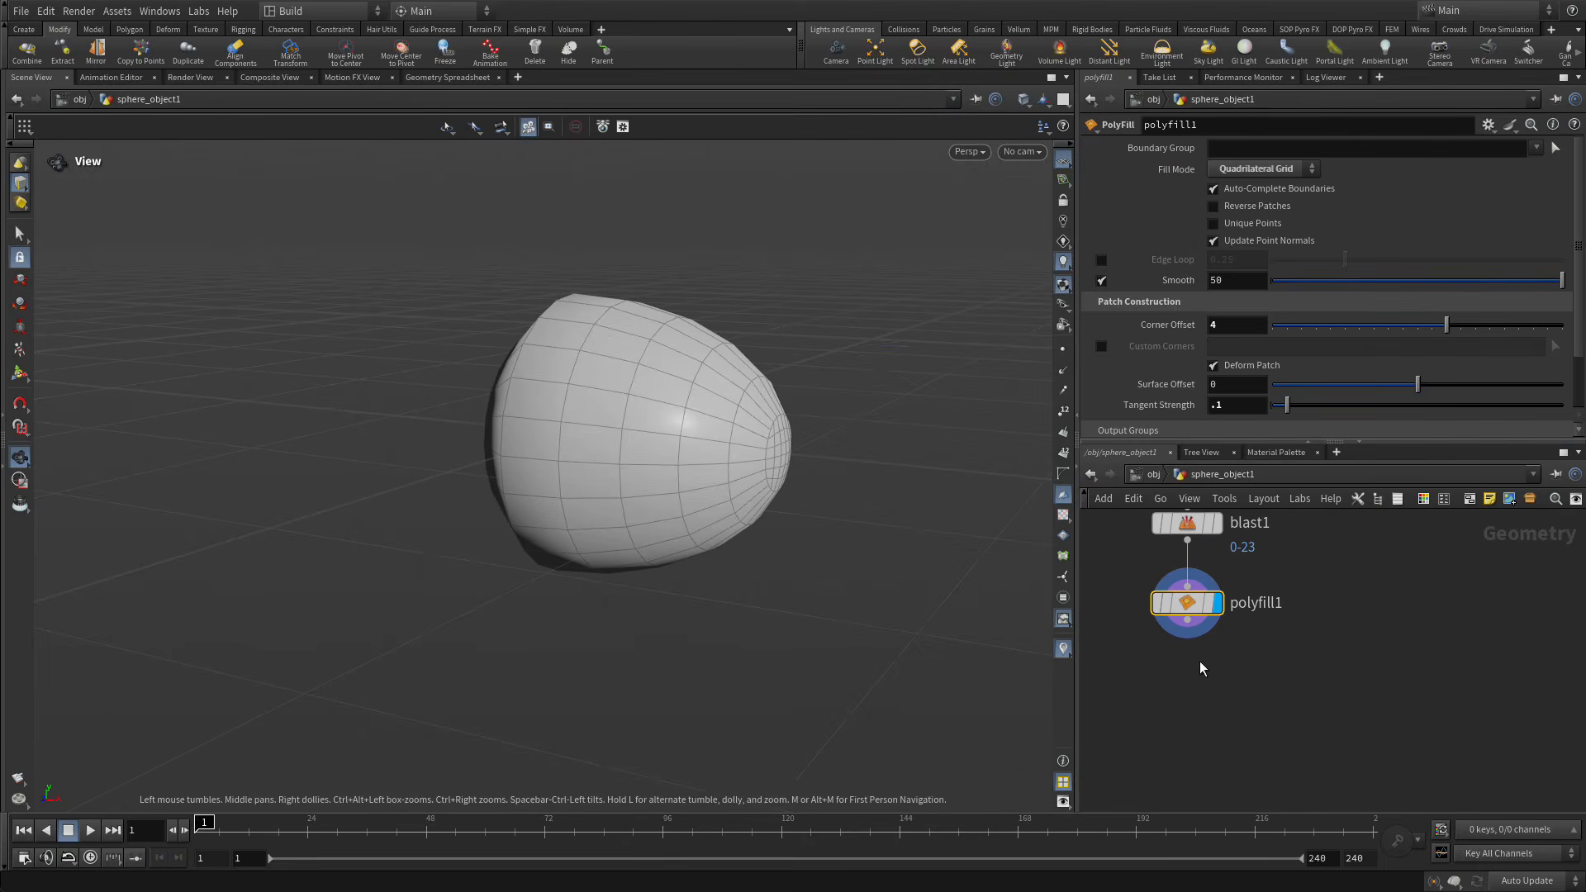
{"action": "key", "text": "Tab"}
{"action": "type", "text": "subd"}
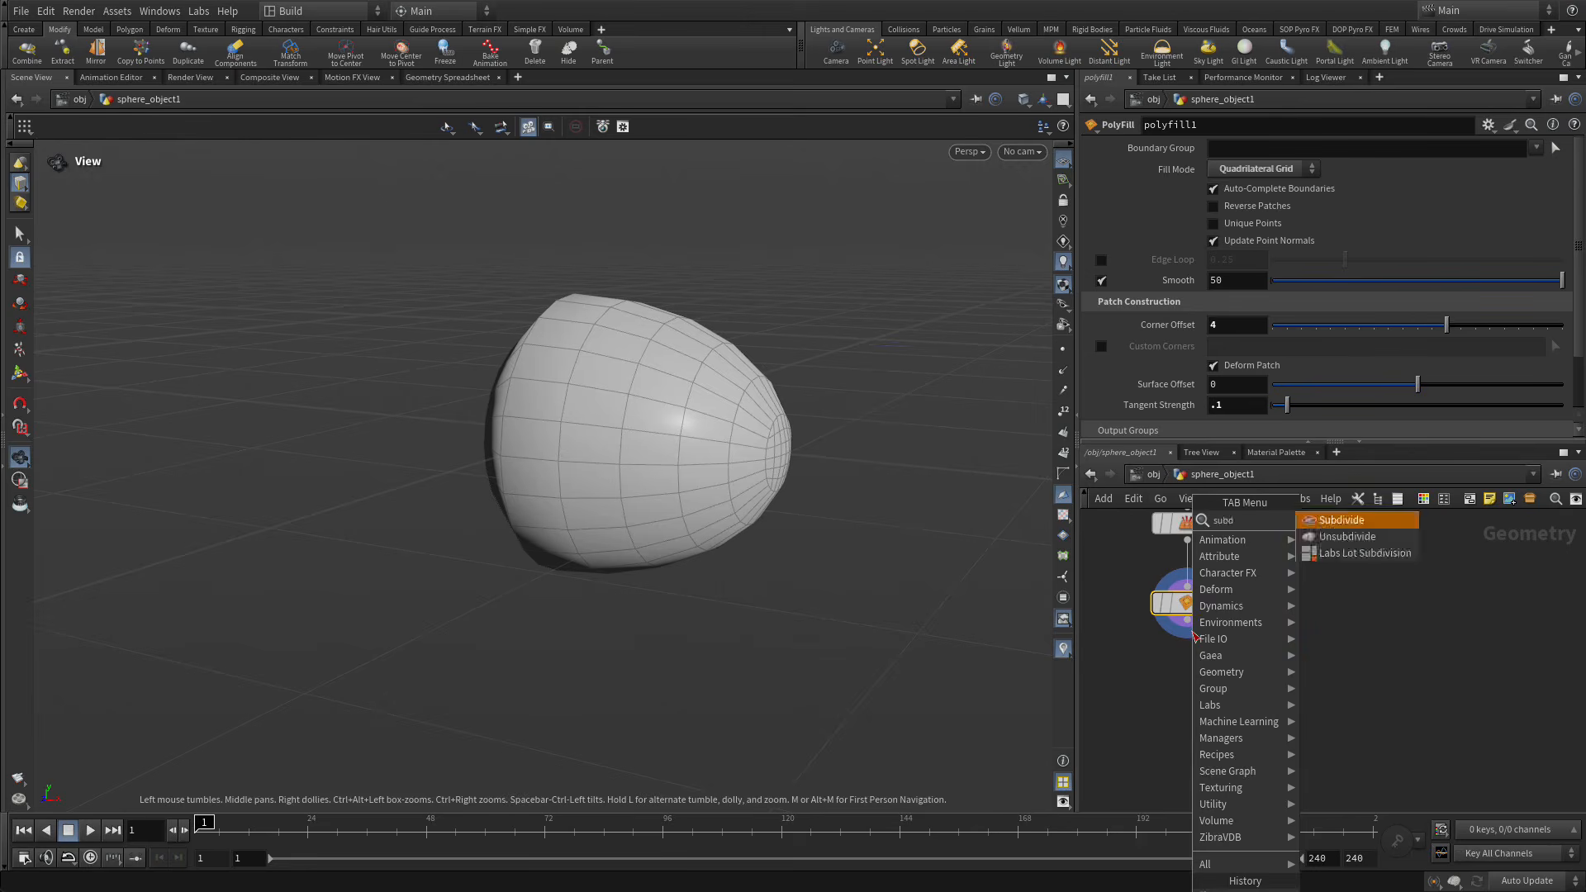
{"action": "key", "text": "Return"}
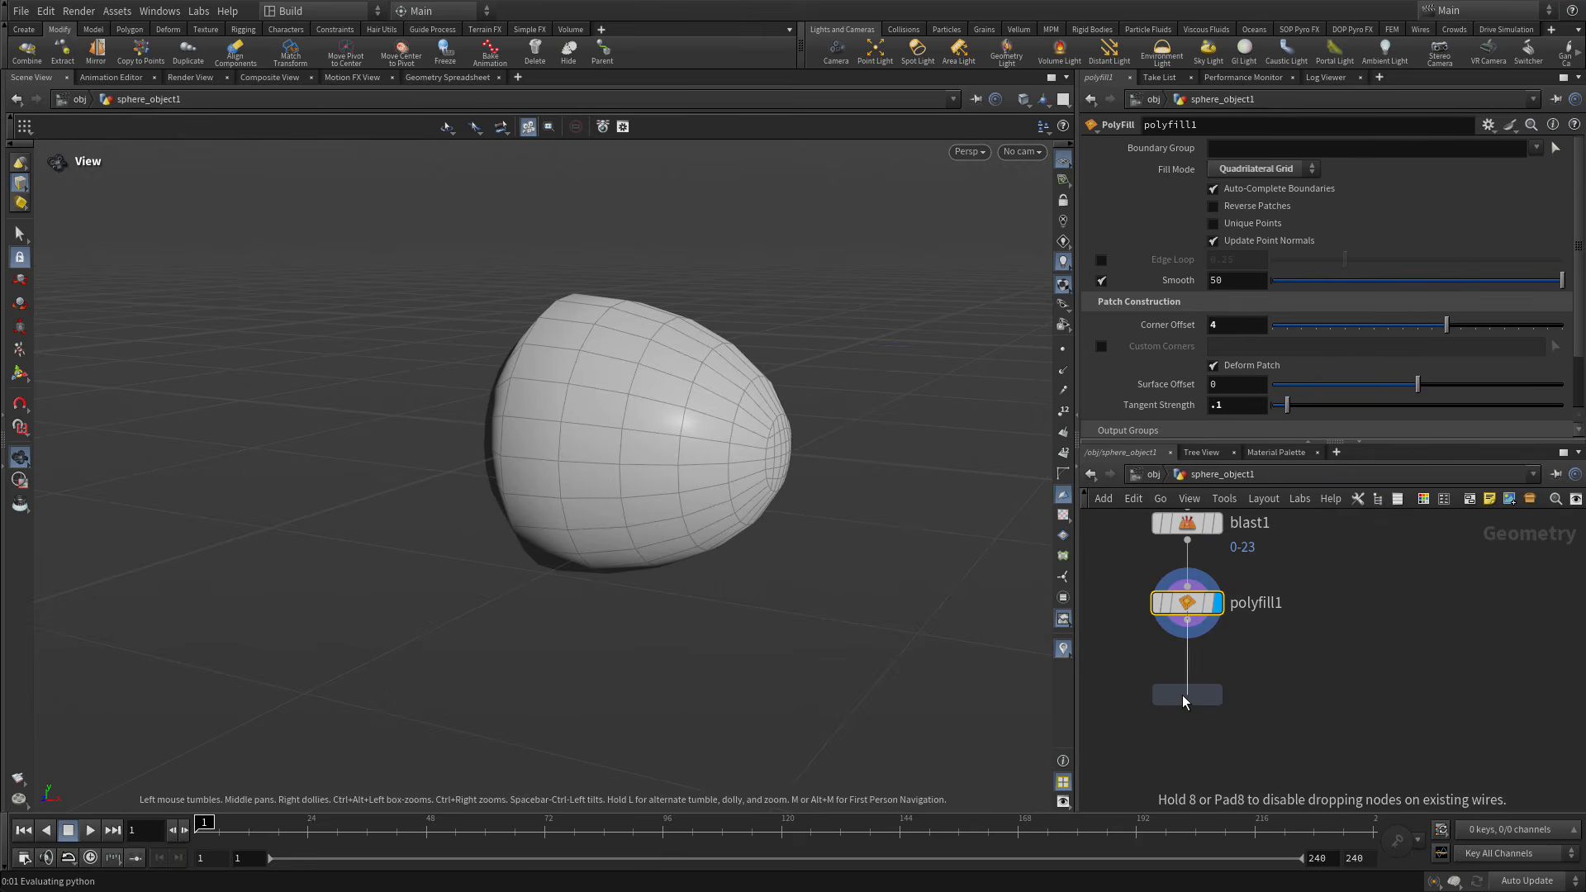
{"action": "left_click", "coordinate": [1185, 698]}
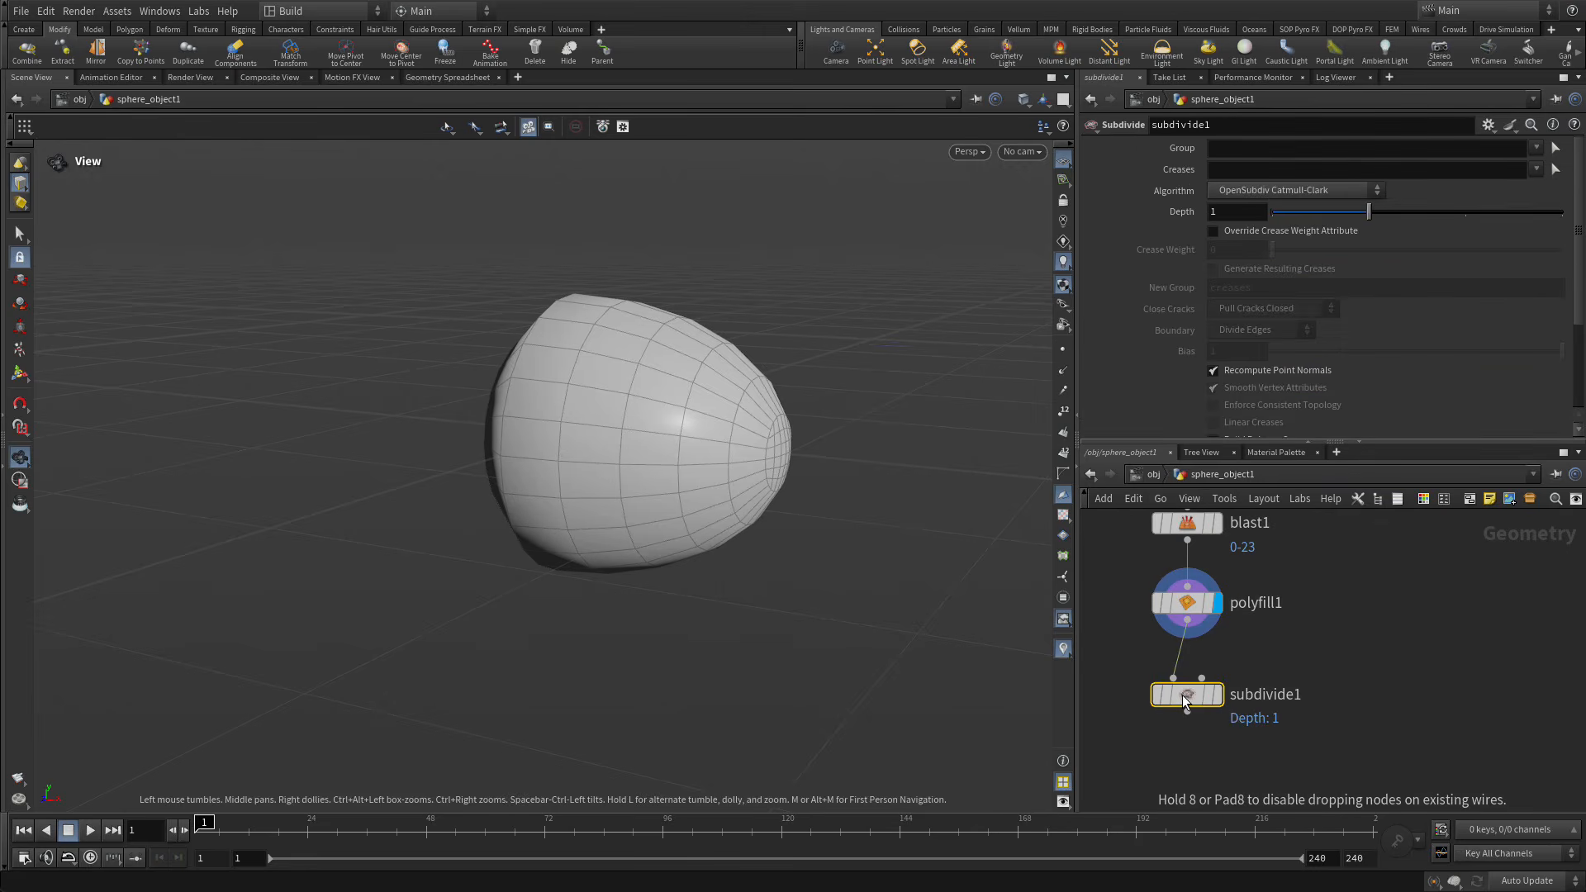
Set the Subdivide node's Depth to 2 and make it the displayed node.
{"action": "left_click", "coordinate": [1213, 211]}
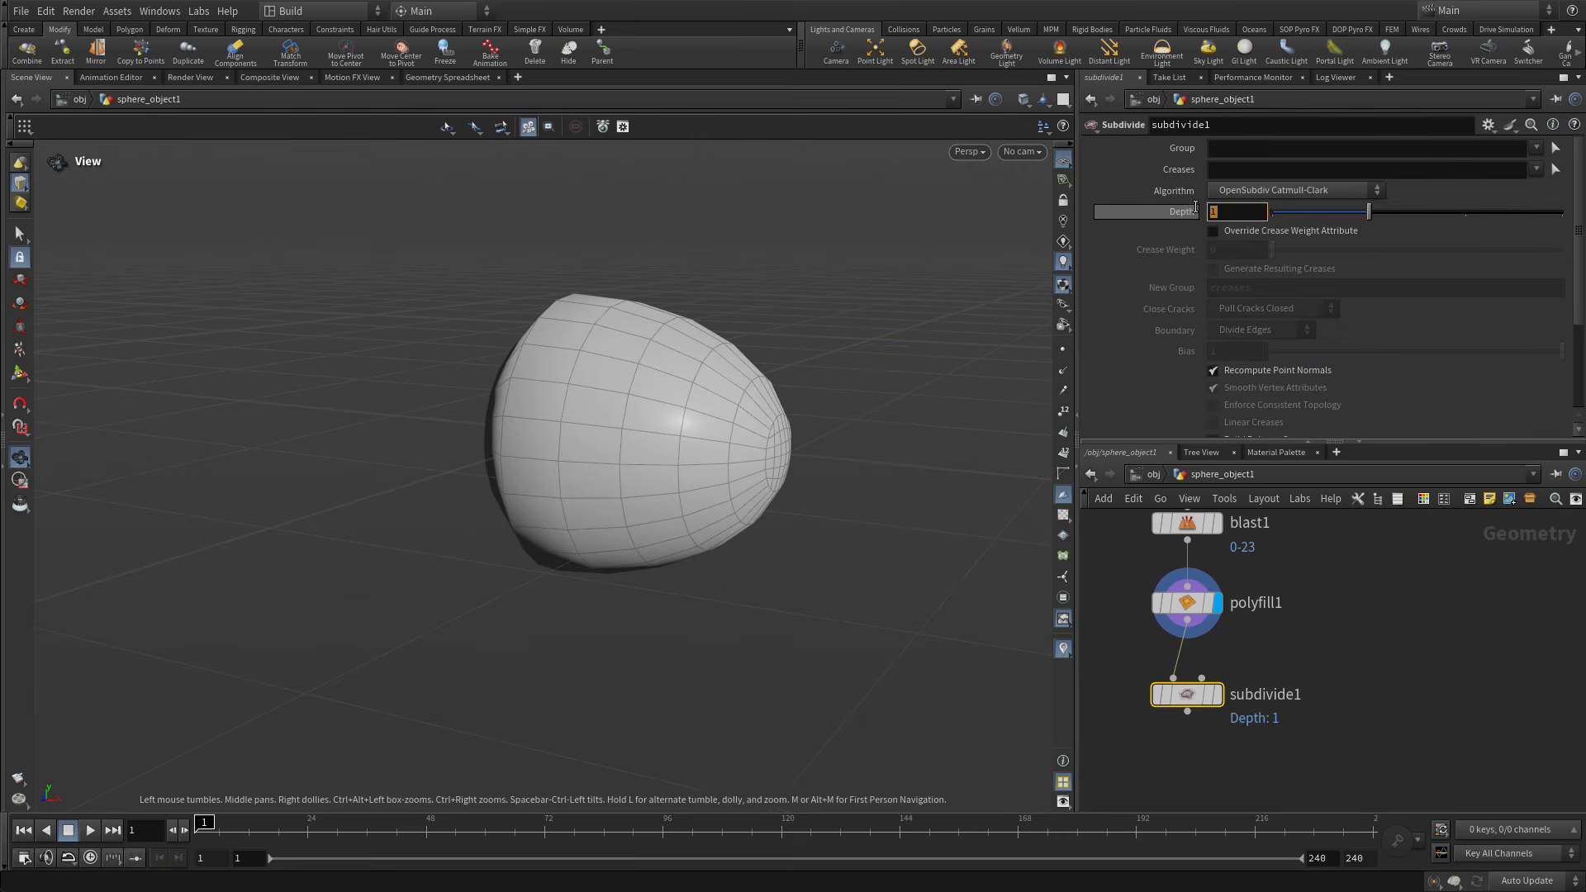
{"action": "type", "text": "2"}
{"action": "key", "text": "Return"}
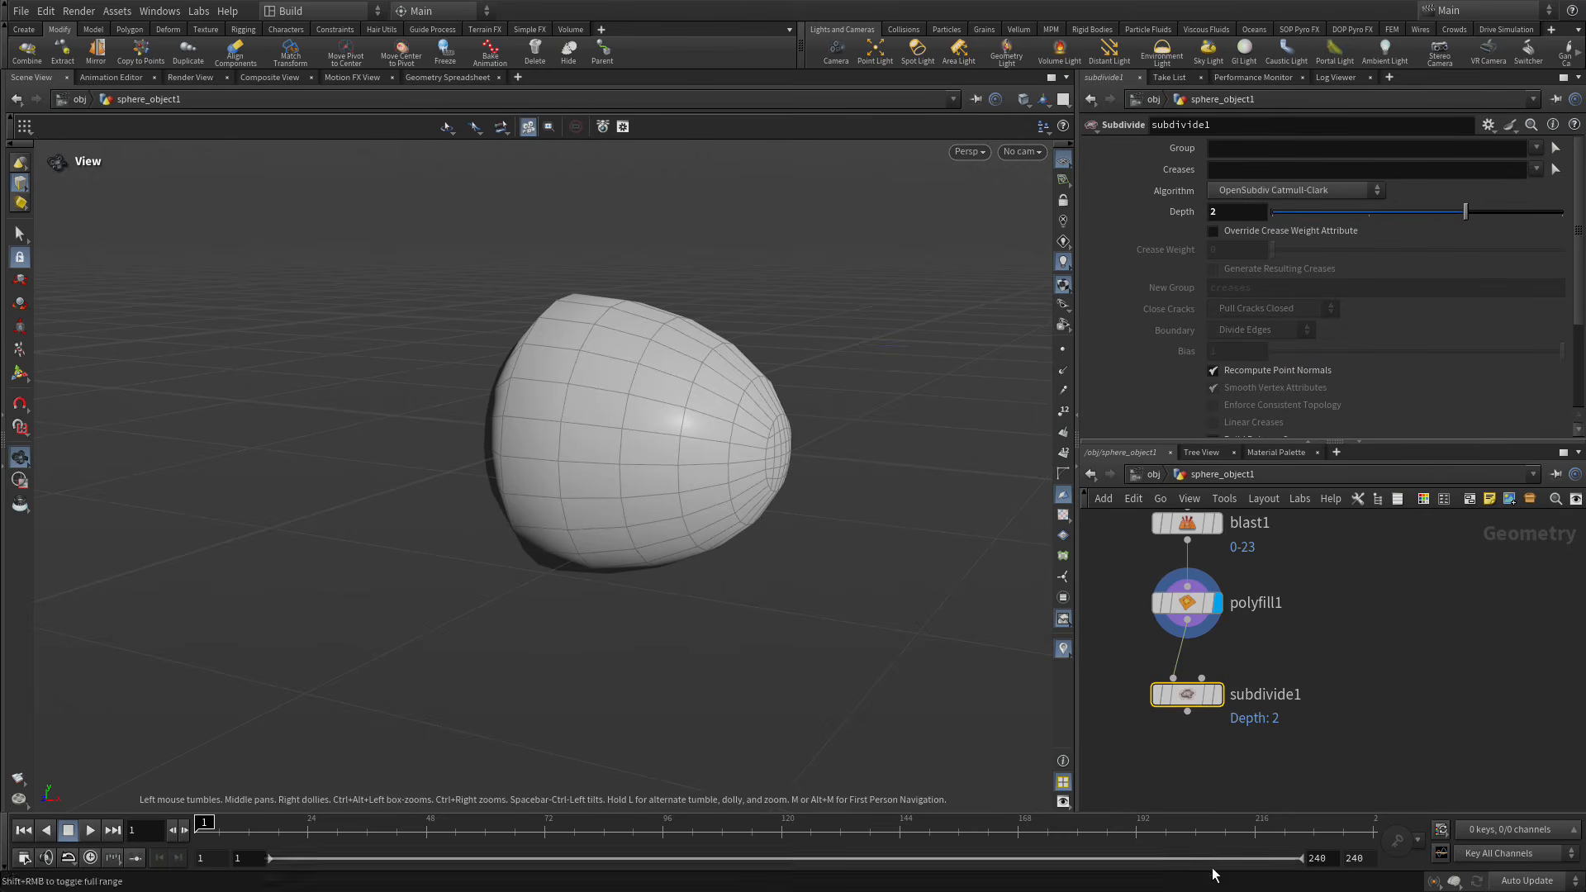
{"action": "left_click", "coordinate": [1220, 699]}
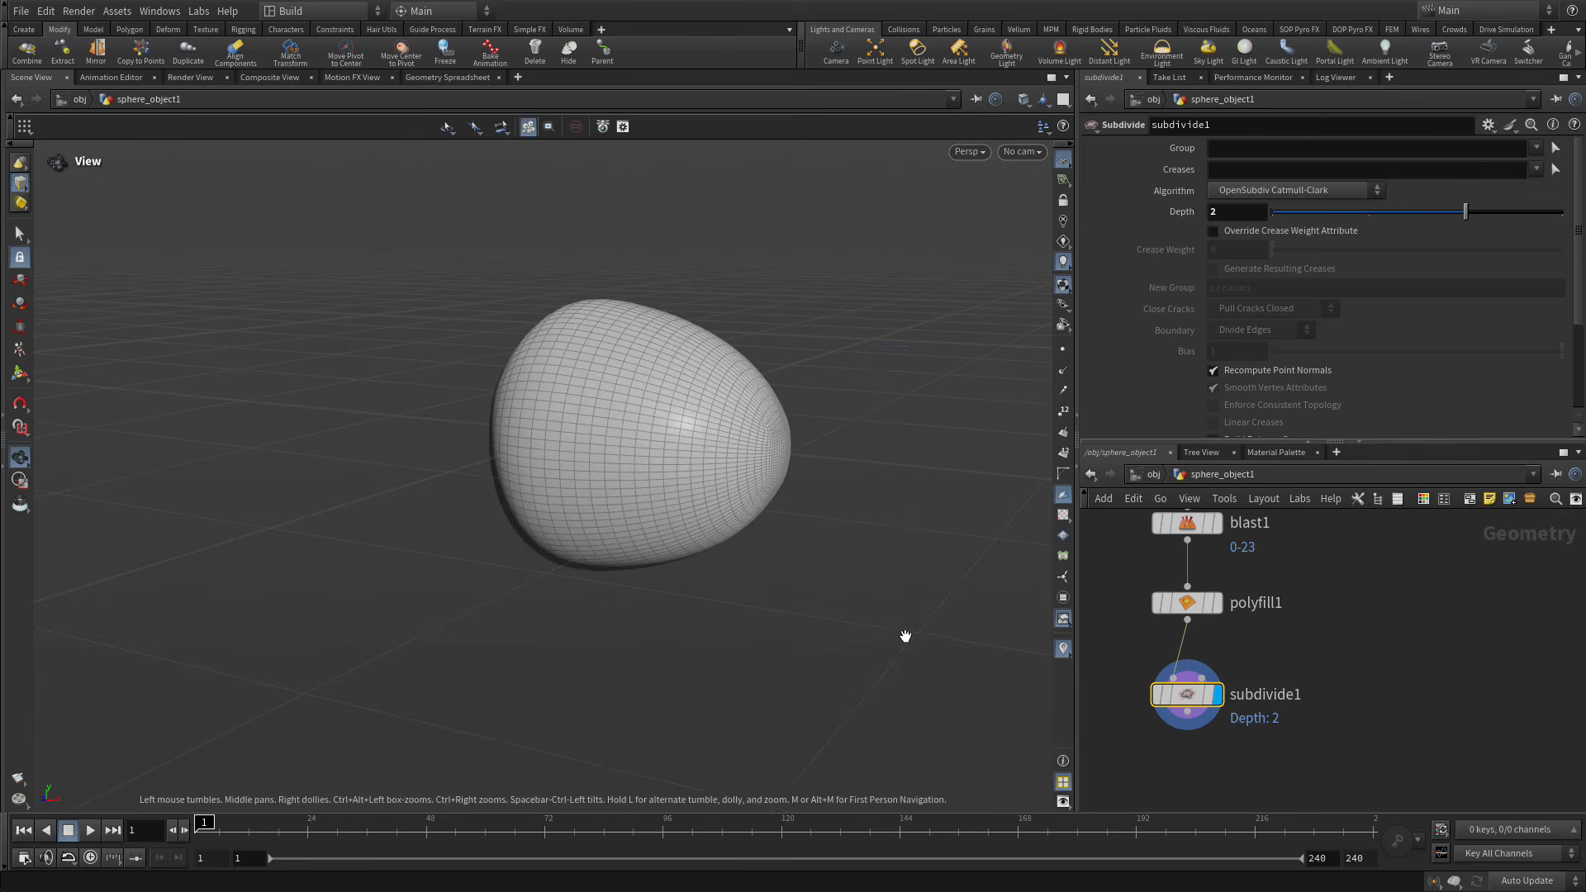
Append a Null node after the Subdivide node.
{"action": "mouse_move", "coordinate": [1177, 742]}
{"action": "left_click", "coordinate": [1188, 712]}
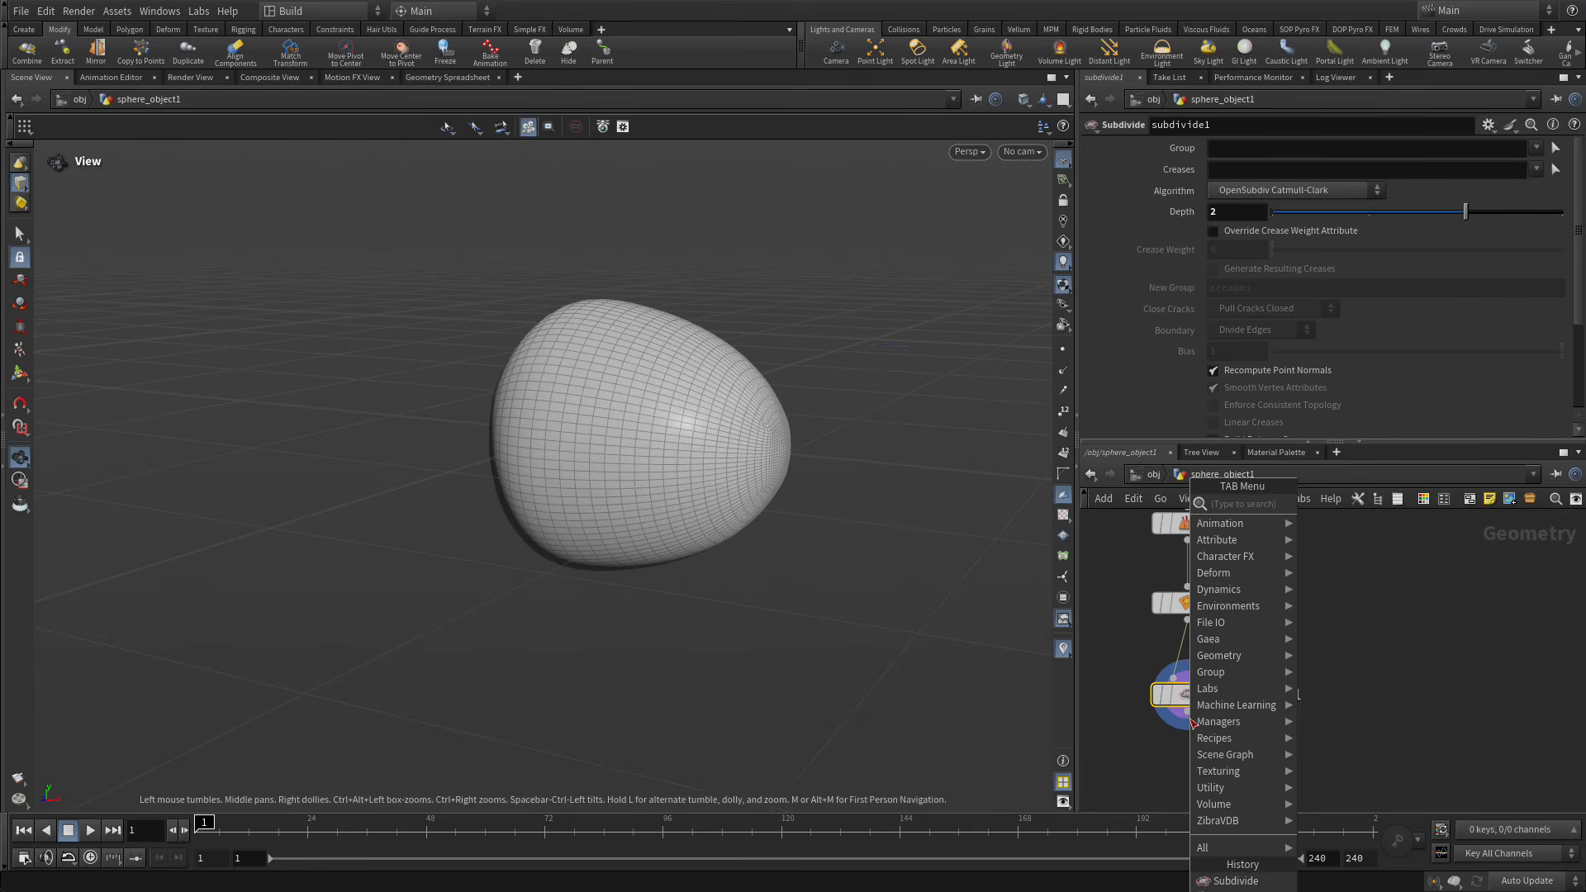
{"action": "left_click", "coordinate": [1197, 785]}
{"action": "left_click", "coordinate": [1191, 775]}
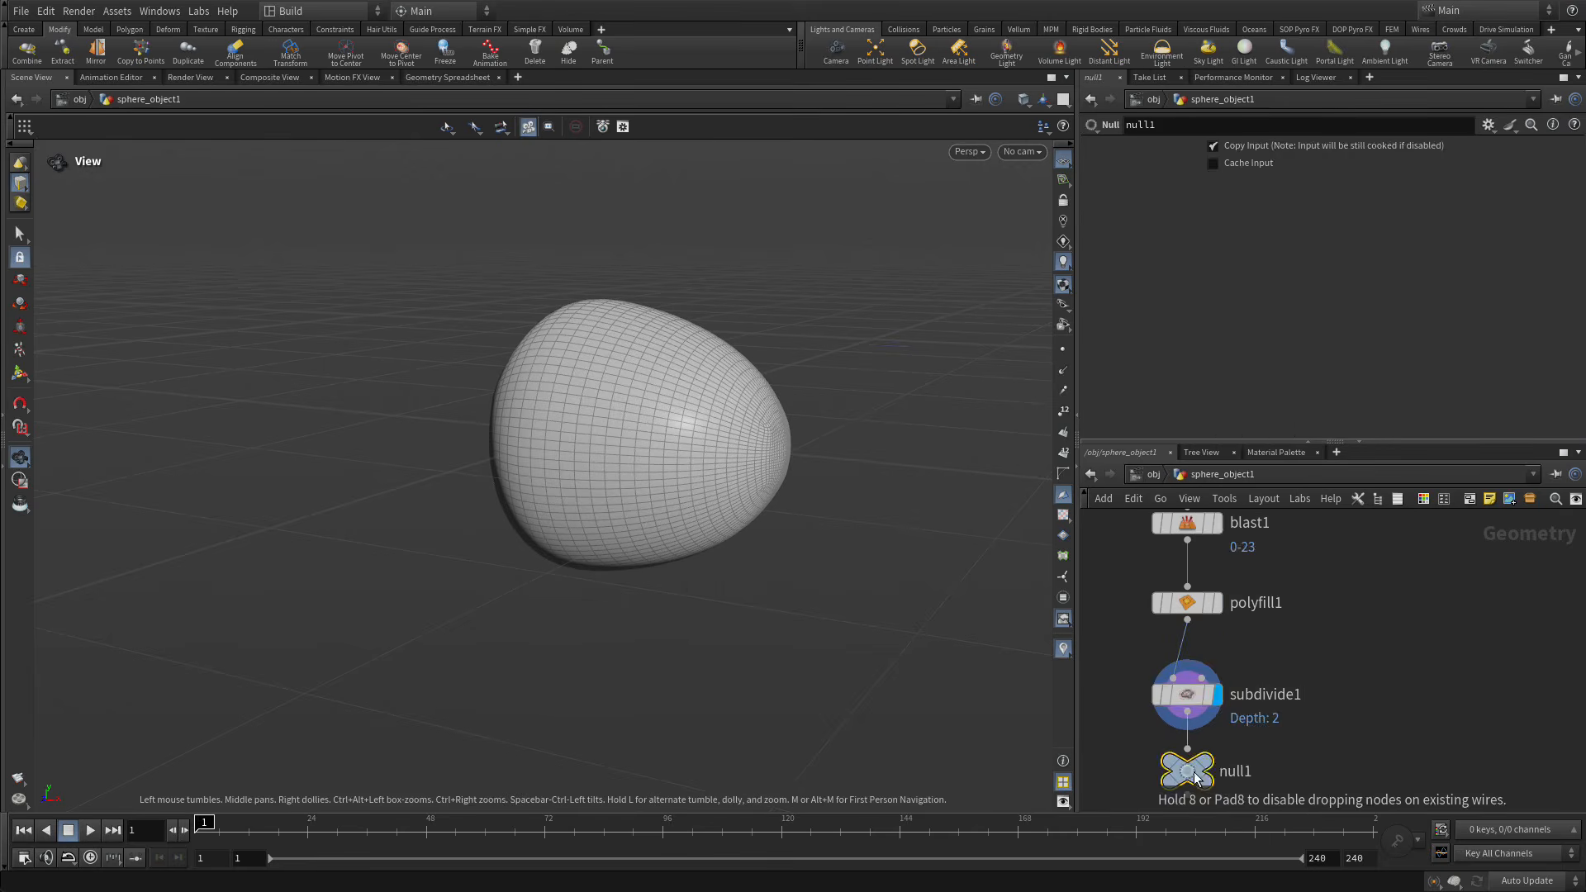
Make the Null the displayed node and rename it BULLET_OUT.
{"action": "right_click_drag", "start_coordinate": [1352, 737], "coordinate": [1349, 683], "text": "alt"}
{"action": "middle_click_drag", "start_coordinate": [1332, 693], "coordinate": [1439, 553], "text": "alt"}
{"action": "mouse_move", "coordinate": [1297, 645]}
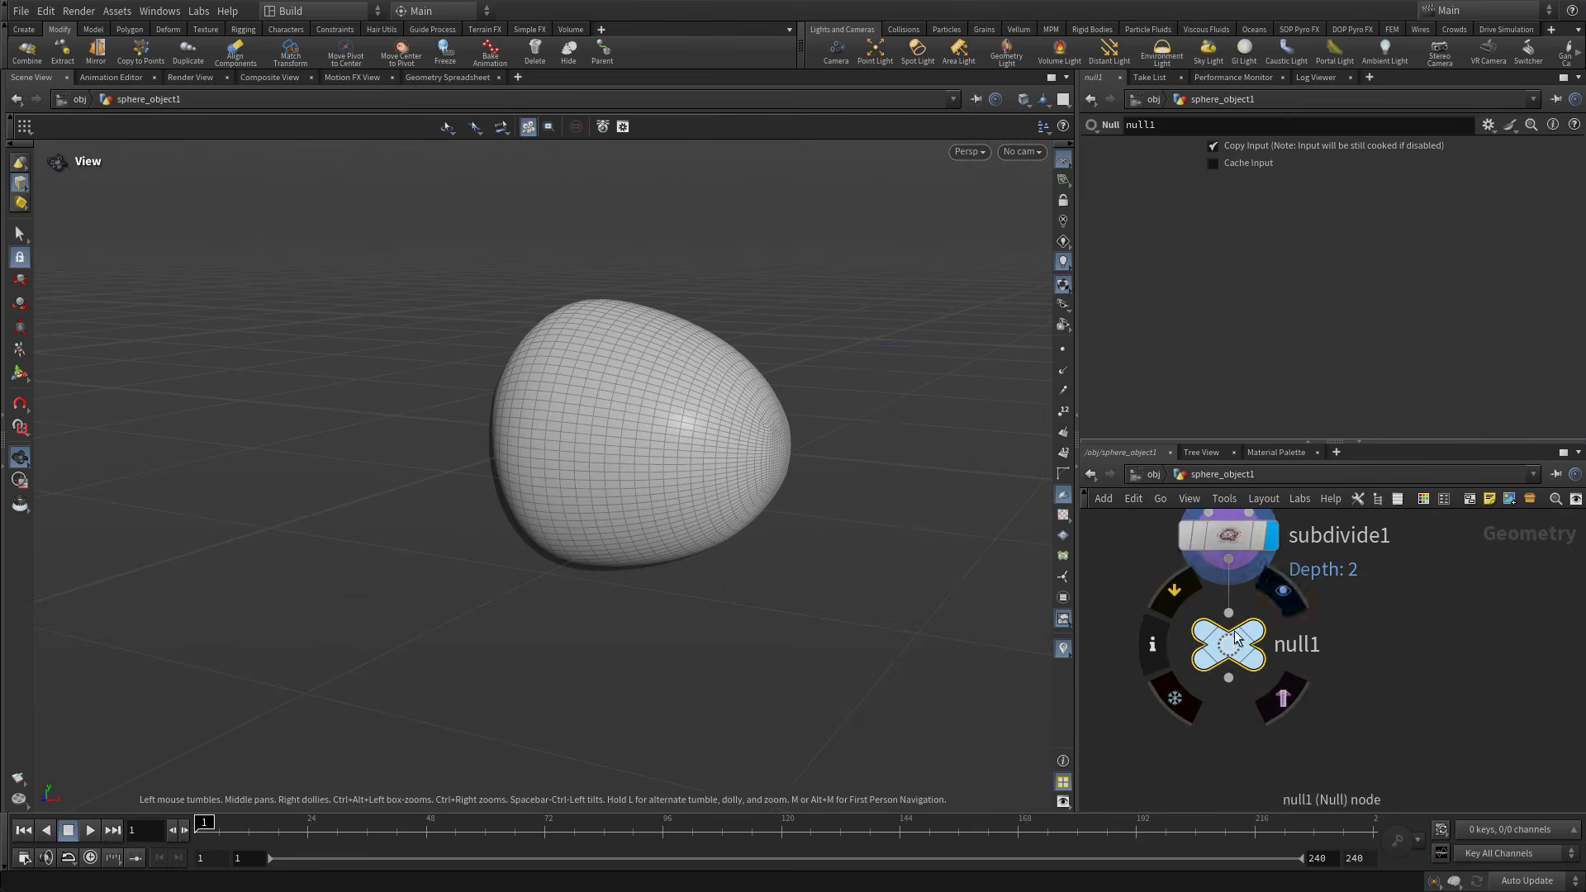
{"action": "double_click", "coordinate": [1307, 648]}
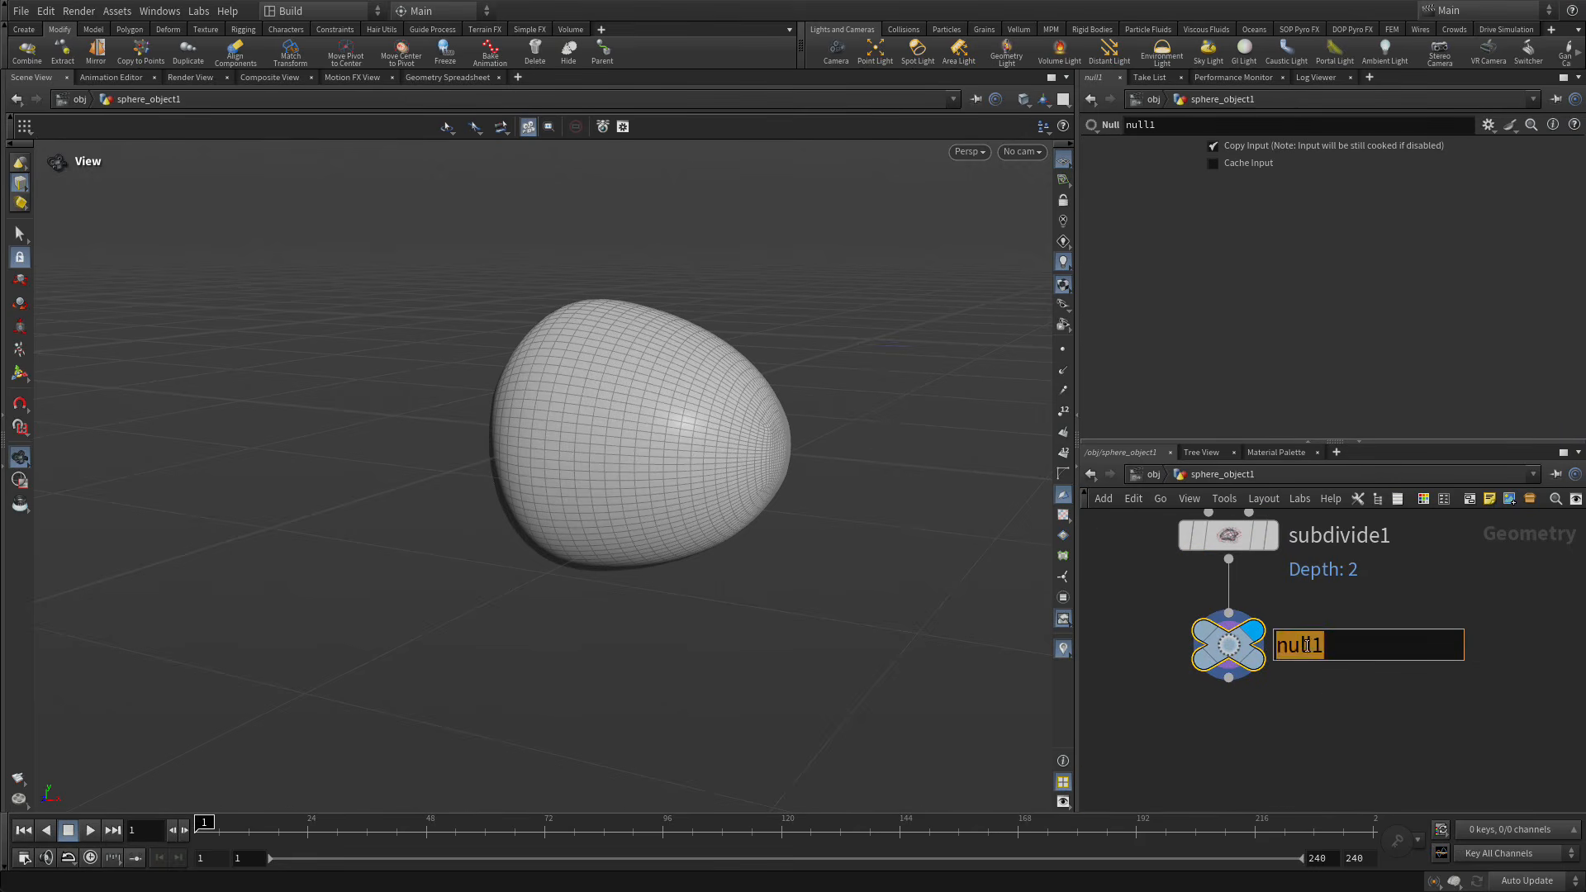
{"action": "type", "text": "BULLET"}
{"action": "type", "text": "_OUT"}
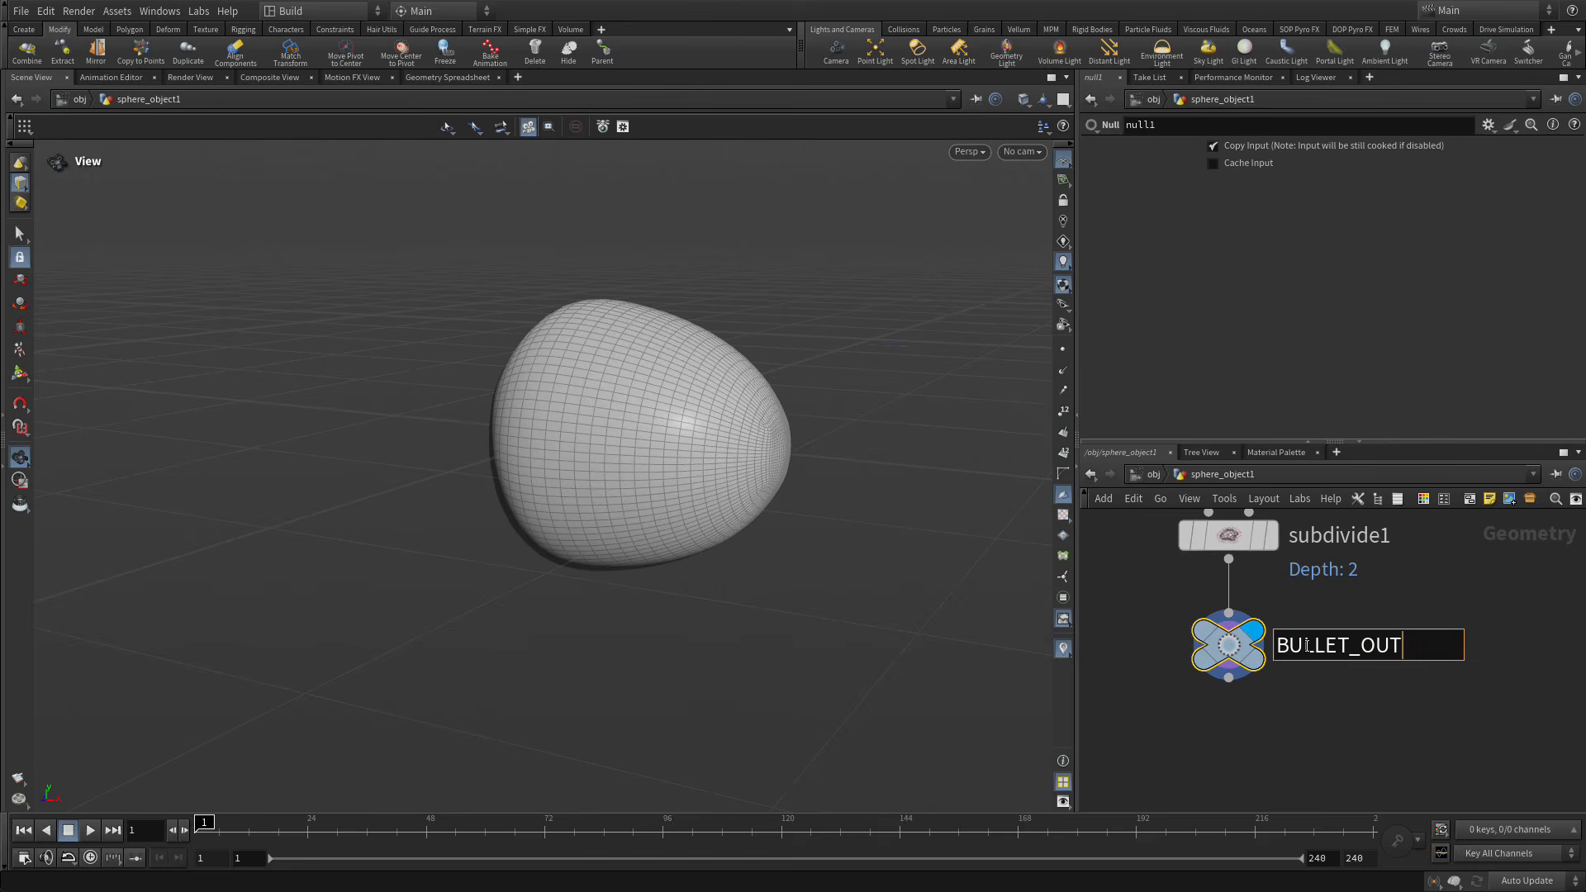
{"action": "key", "text": "Return"}
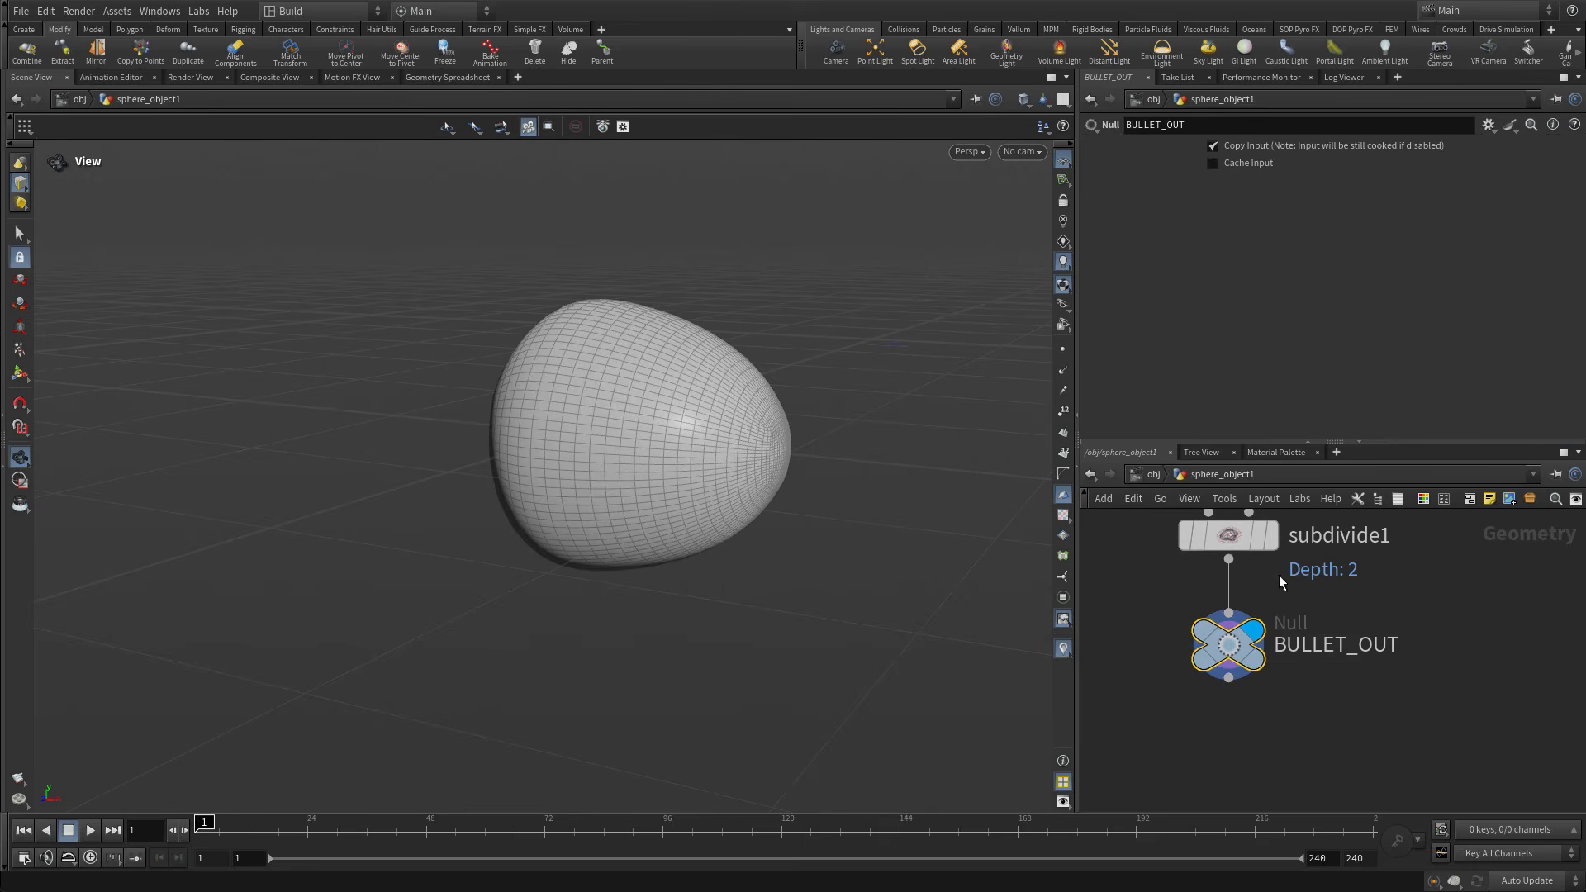
Return to the object level and rename the sphere_object1 geometry as bullet.
{"action": "left_click", "coordinate": [1137, 469]}
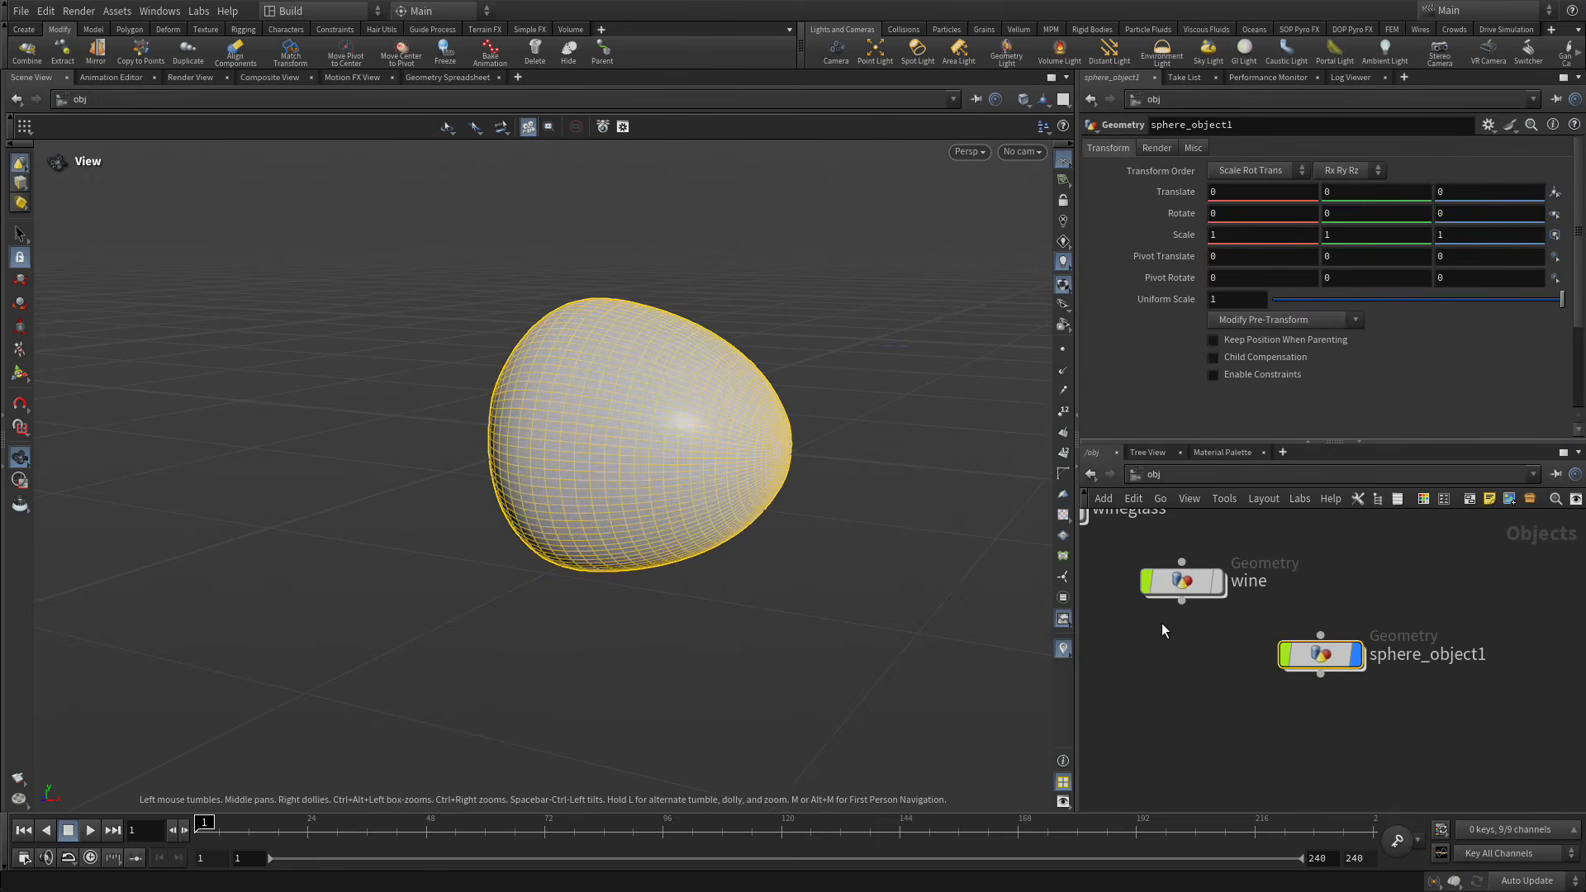
{"action": "double_click", "coordinate": [1395, 655]}
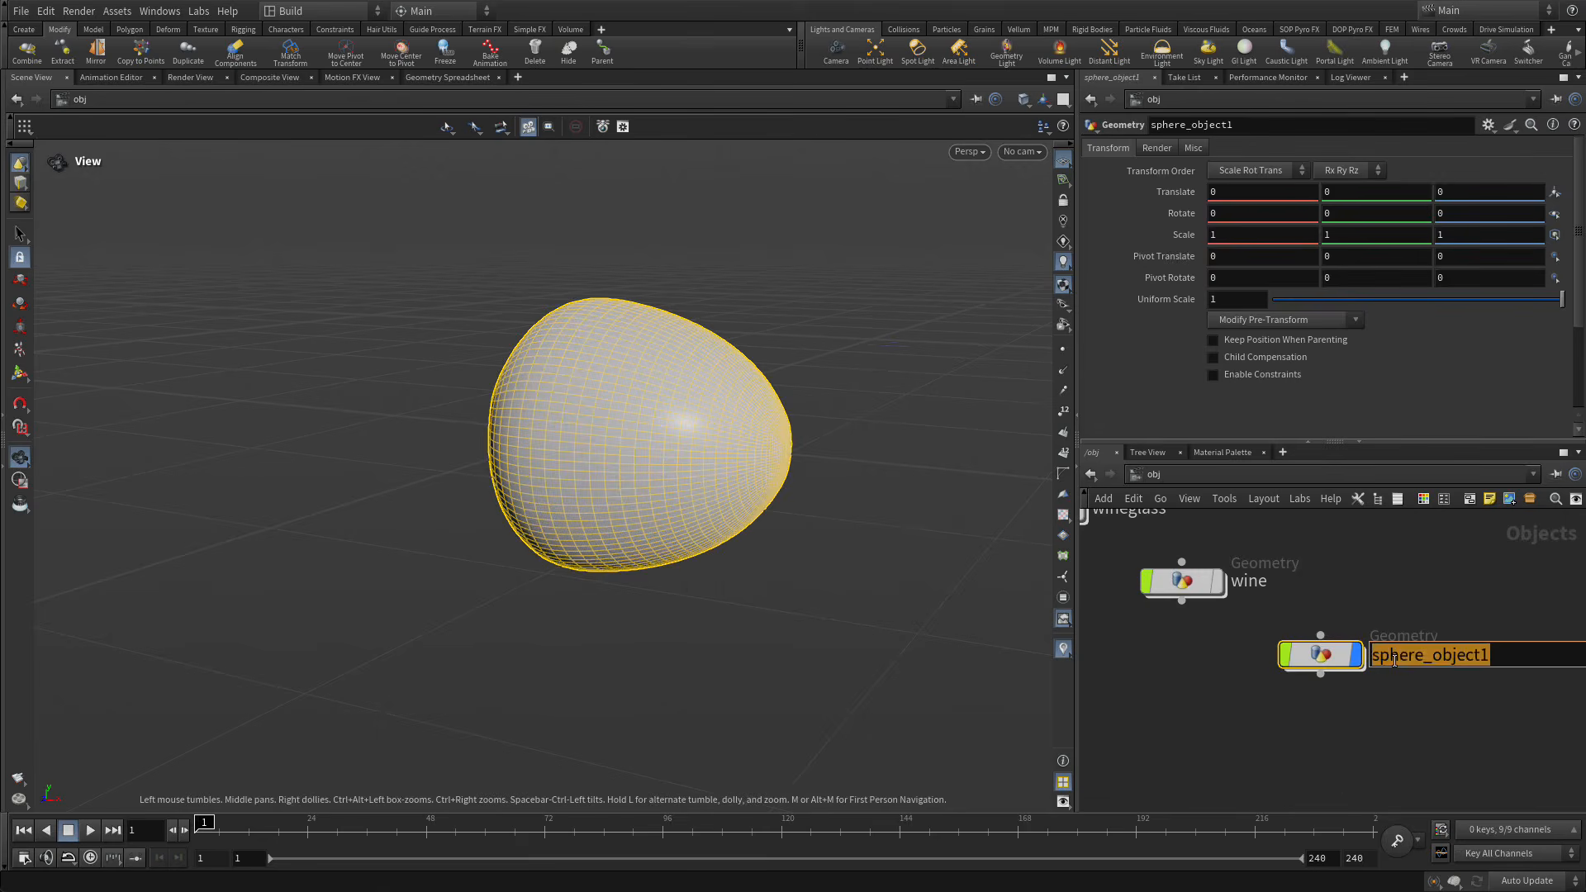
{"action": "type", "text": "bullet"}
{"action": "key", "text": "Return"}
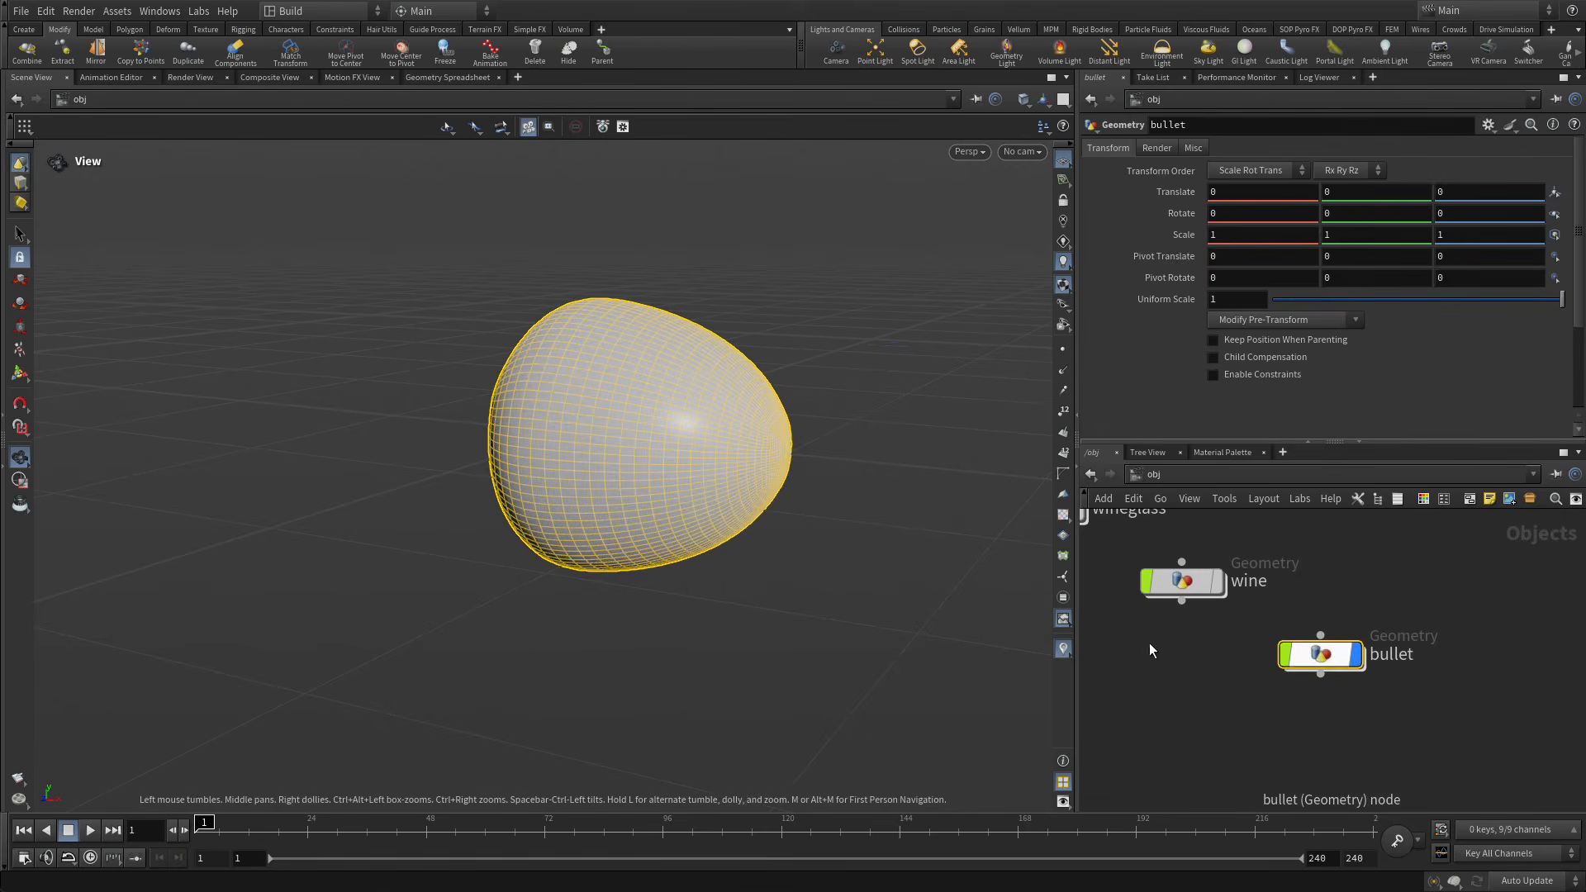
Turn on the wineglass object's display and frame the whole glass together with the bullet.
{"action": "middle_click_drag", "start_coordinate": [1113, 641], "coordinate": [1179, 718]}
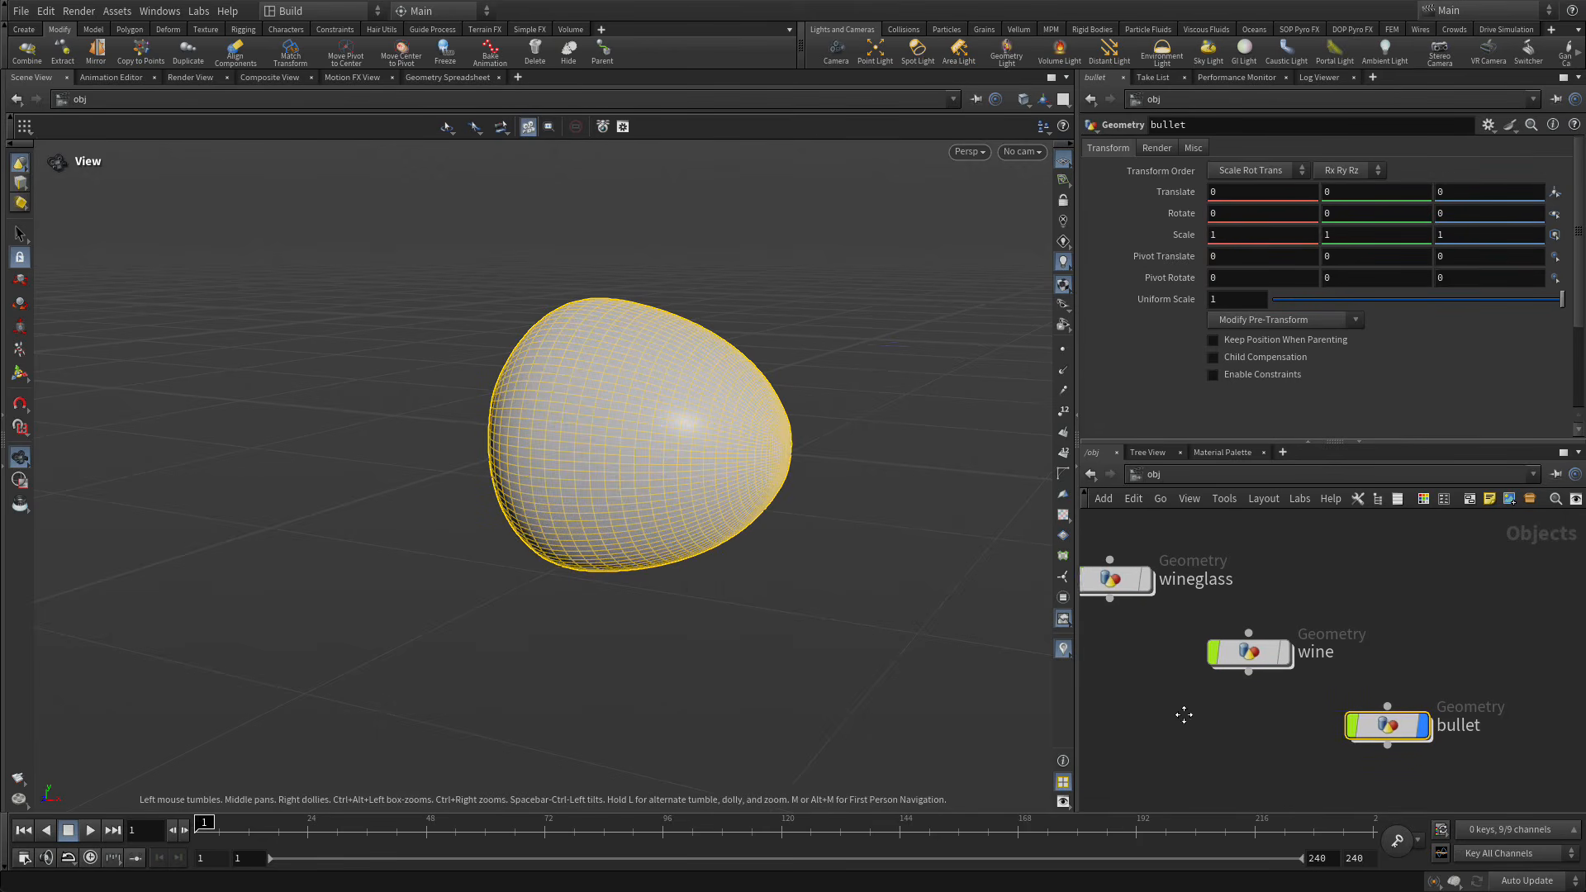
{"action": "left_click", "coordinate": [1153, 582]}
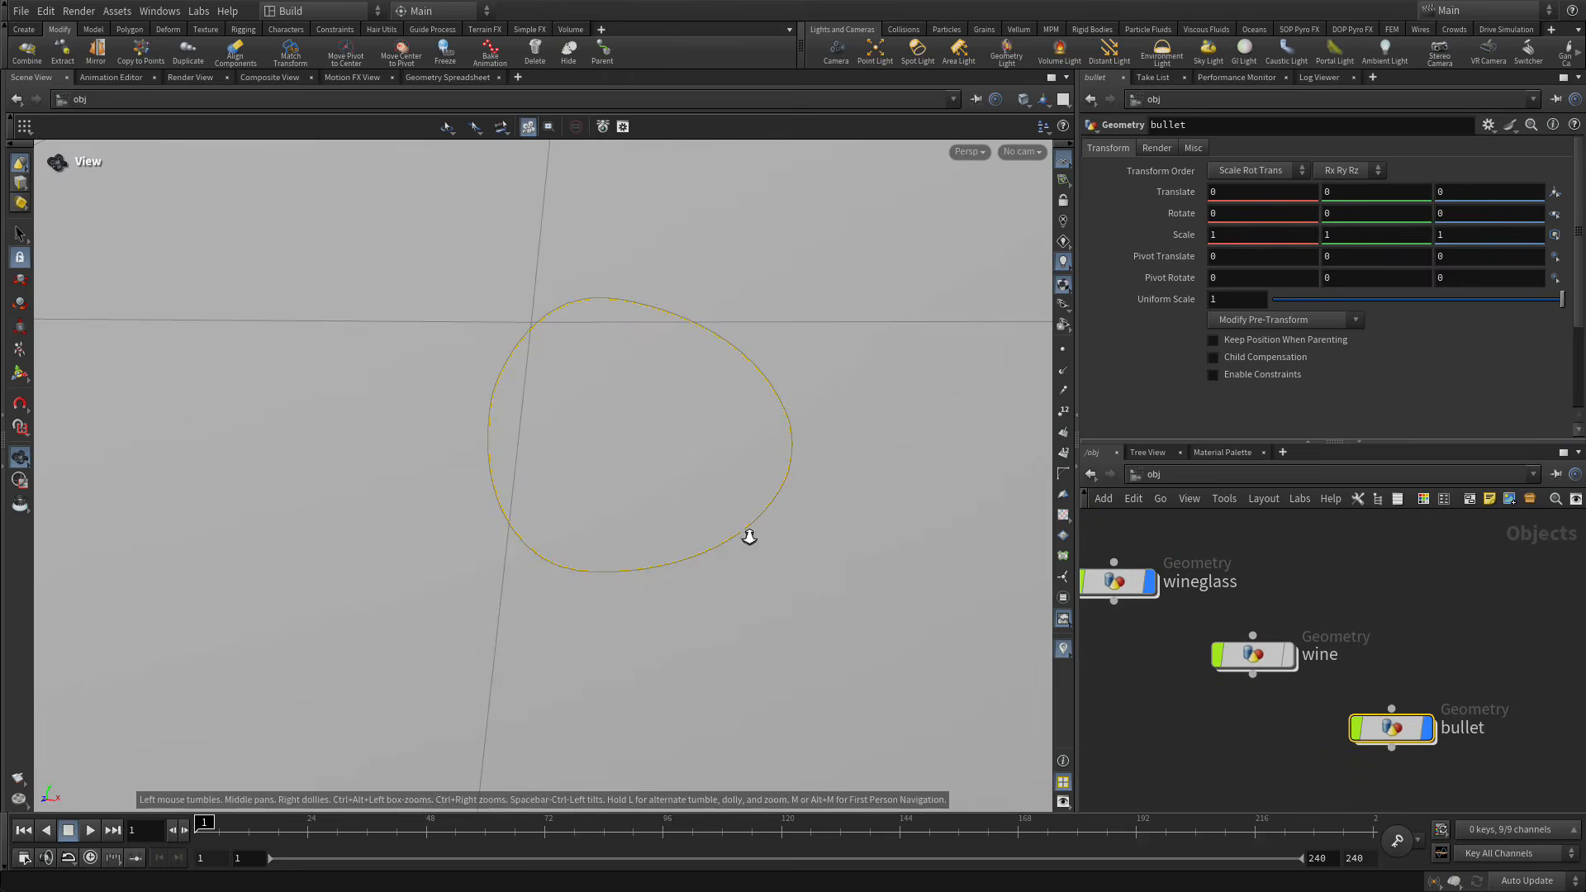
{"action": "right_click_drag", "start_coordinate": [749, 538], "coordinate": [294, 627]}
{"action": "right_click_drag", "start_coordinate": [456, 616], "coordinate": [74, 666]}
{"action": "right_click_drag", "start_coordinate": [255, 625], "coordinate": [96, 642]}
{"action": "middle_click_drag", "start_coordinate": [248, 535], "coordinate": [325, 577]}
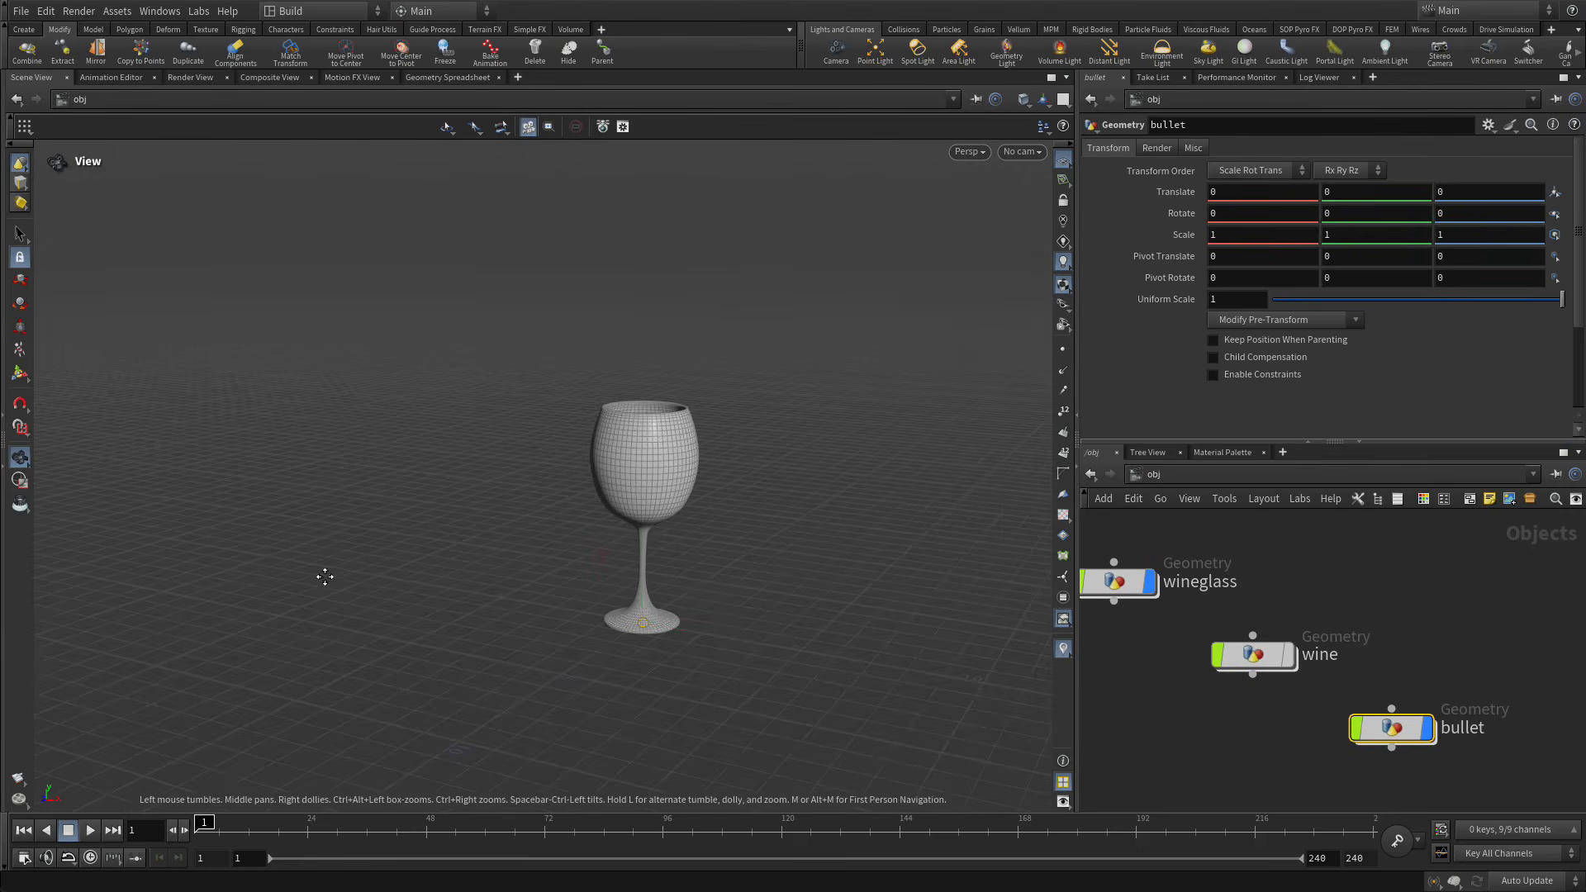
Move the bullet away from the wineglass to about -19.1 in X and 6.07 in Y.
{"action": "key", "text": "t"}
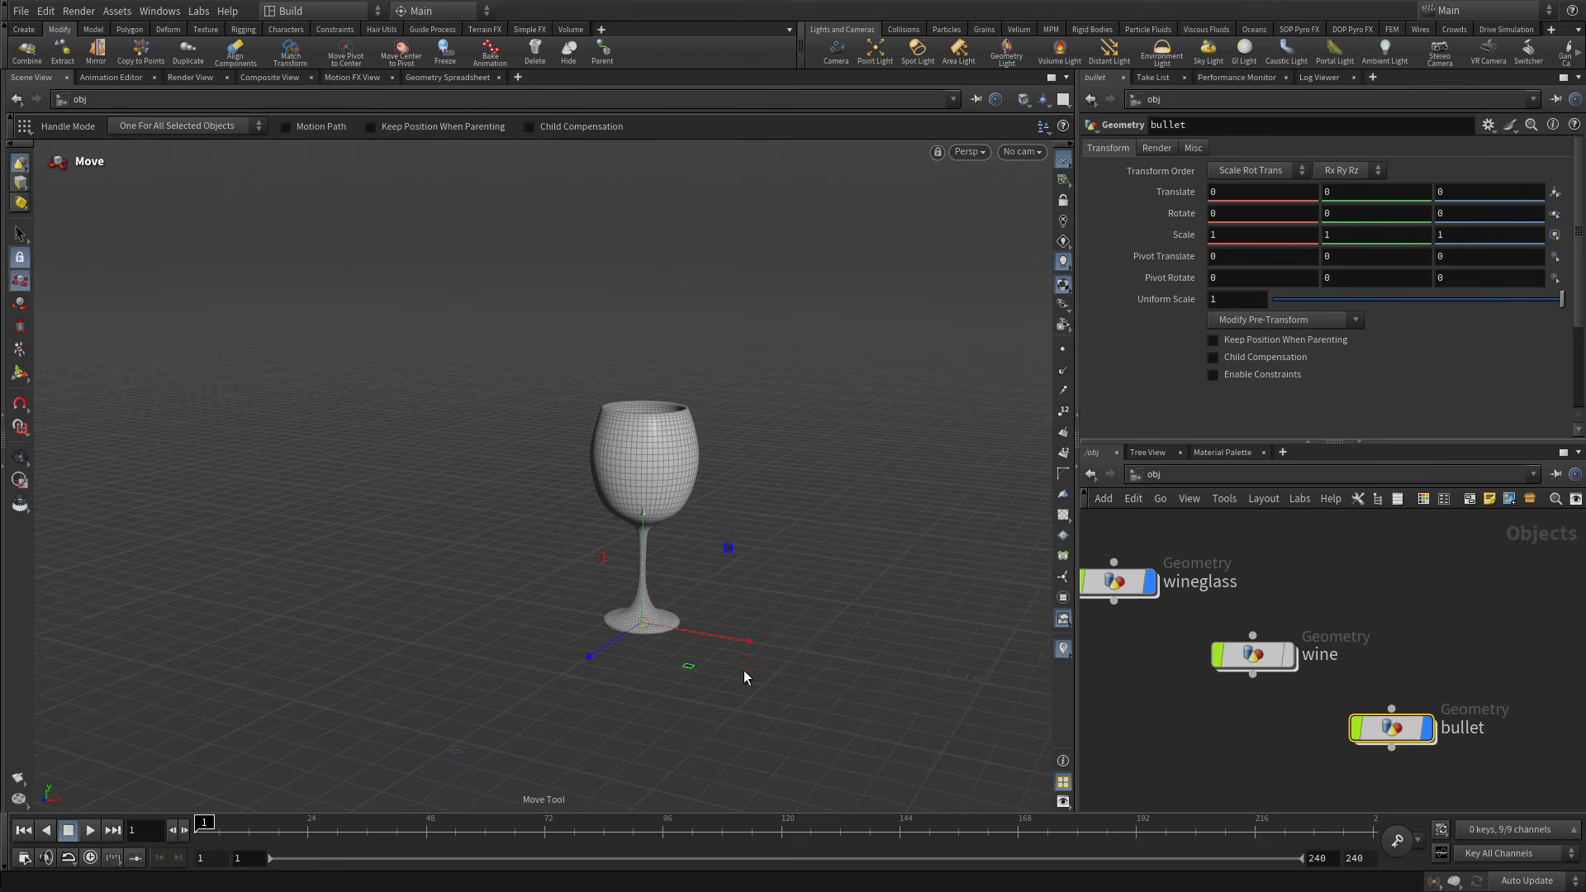
{"action": "left_click_drag", "start_coordinate": [747, 643], "coordinate": [243, 589]}
{"action": "left_click_drag", "start_coordinate": [181, 485], "coordinate": [136, 315]}
{"action": "scroll", "coordinate": [576, 430], "scroll_direction": "up", "scroll_amount": 1}
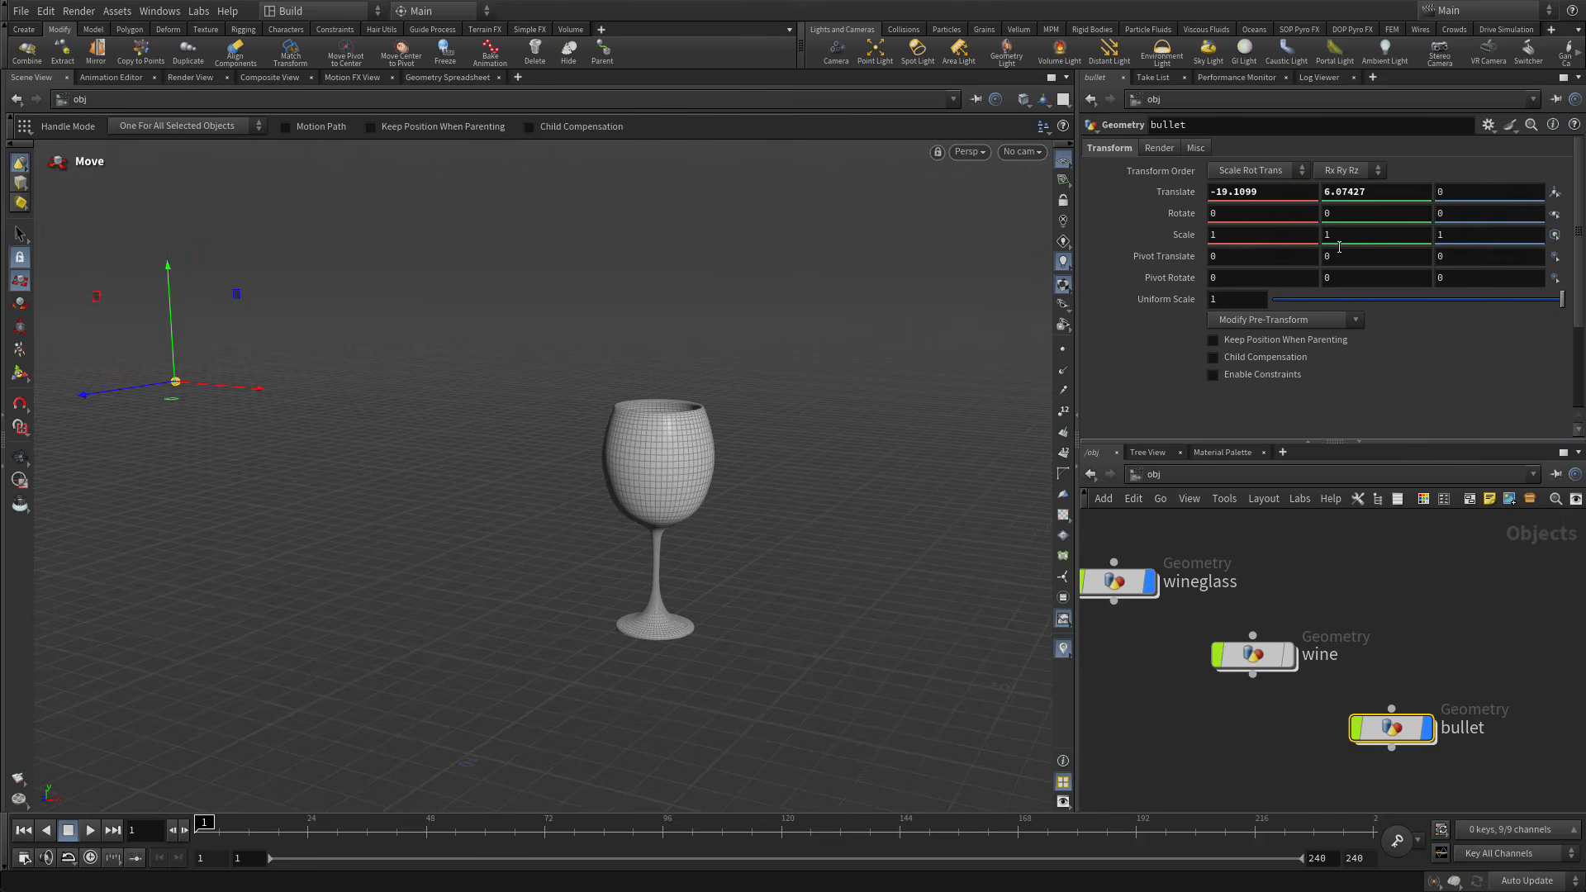
Set the bullet's translation to exactly -20 in X and 5 in Y, and deselect it.
{"action": "left_click", "coordinate": [1239, 192]}
{"action": "type", "text": "-20"}
{"action": "key", "text": "Tab"}
{"action": "type", "text": "5"}
{"action": "key", "text": "Tab"}
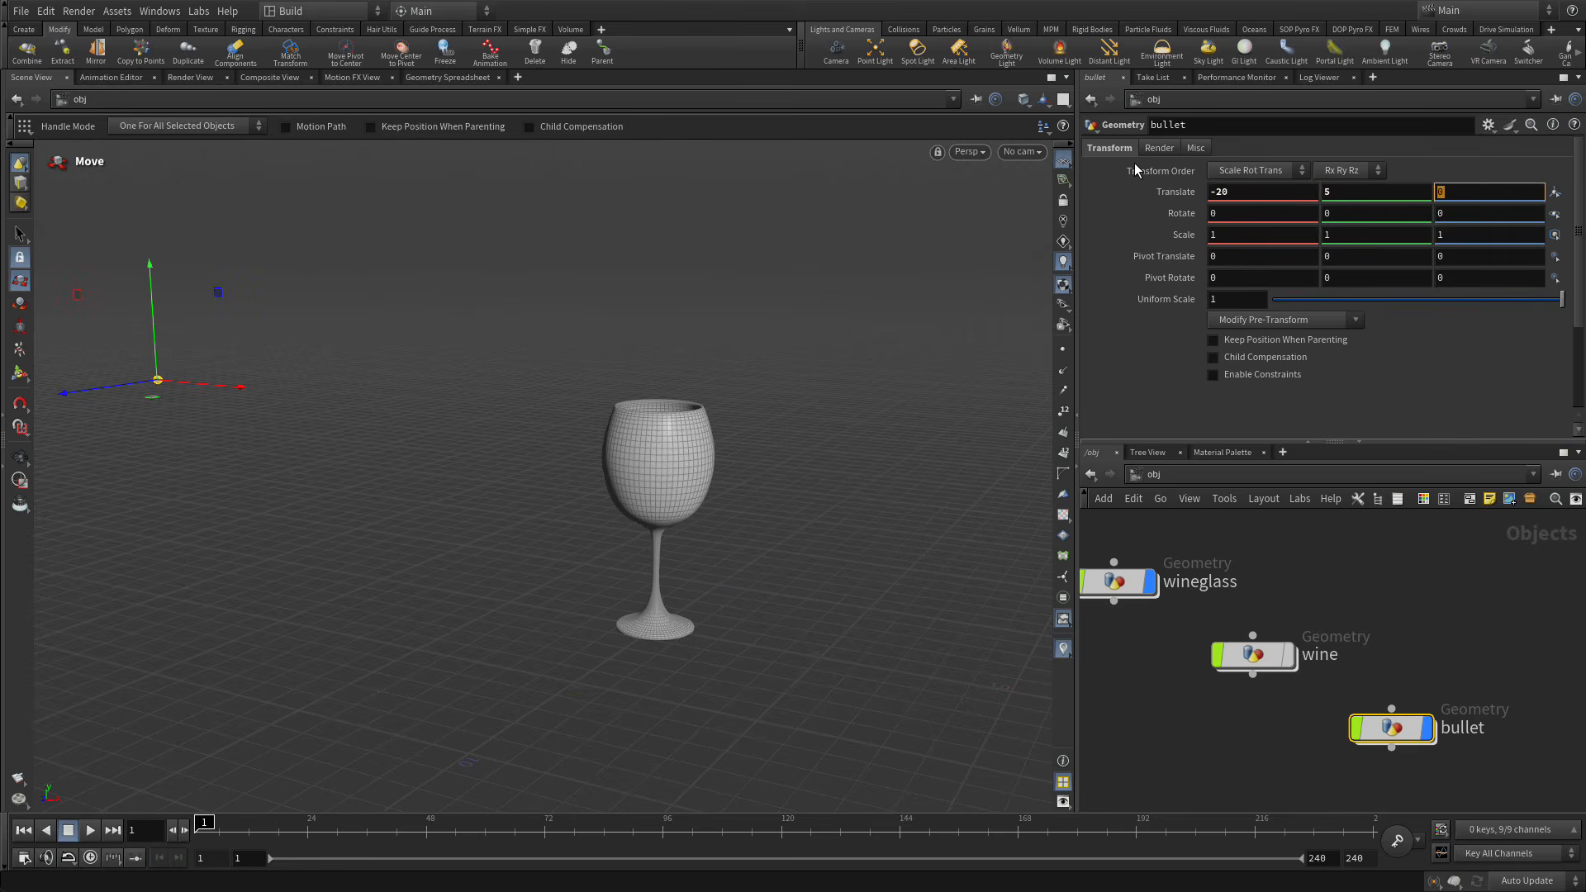
{"action": "left_click", "coordinate": [1143, 700]}
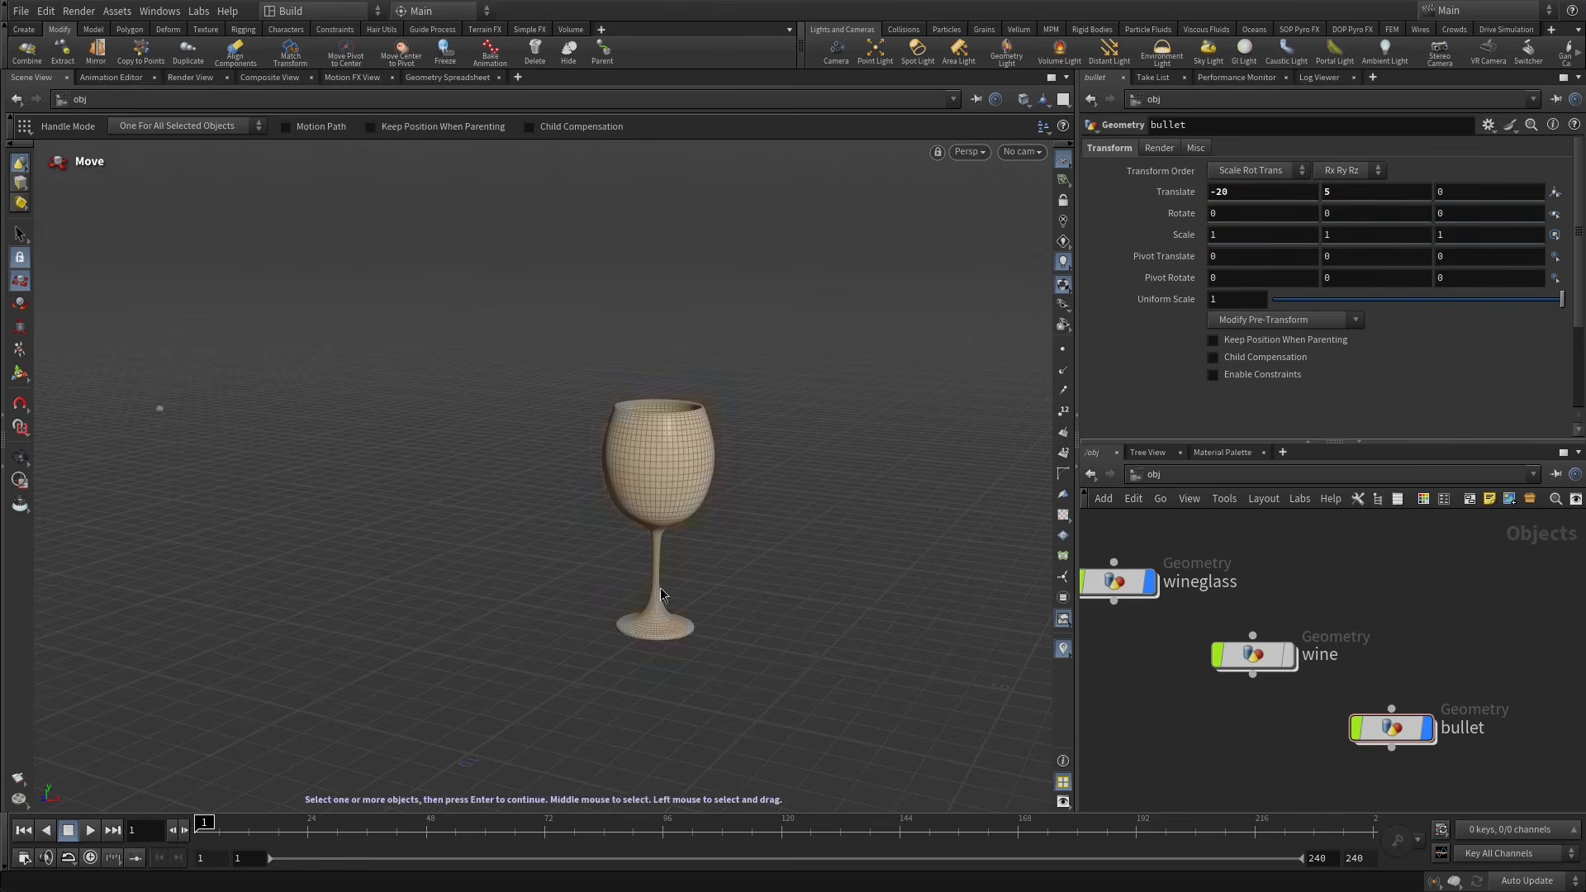
Check the bullet's alignment with the glass bowl in the Right view using wireframe shading, and return to the perspective view.
{"action": "key", "text": "space+b"}
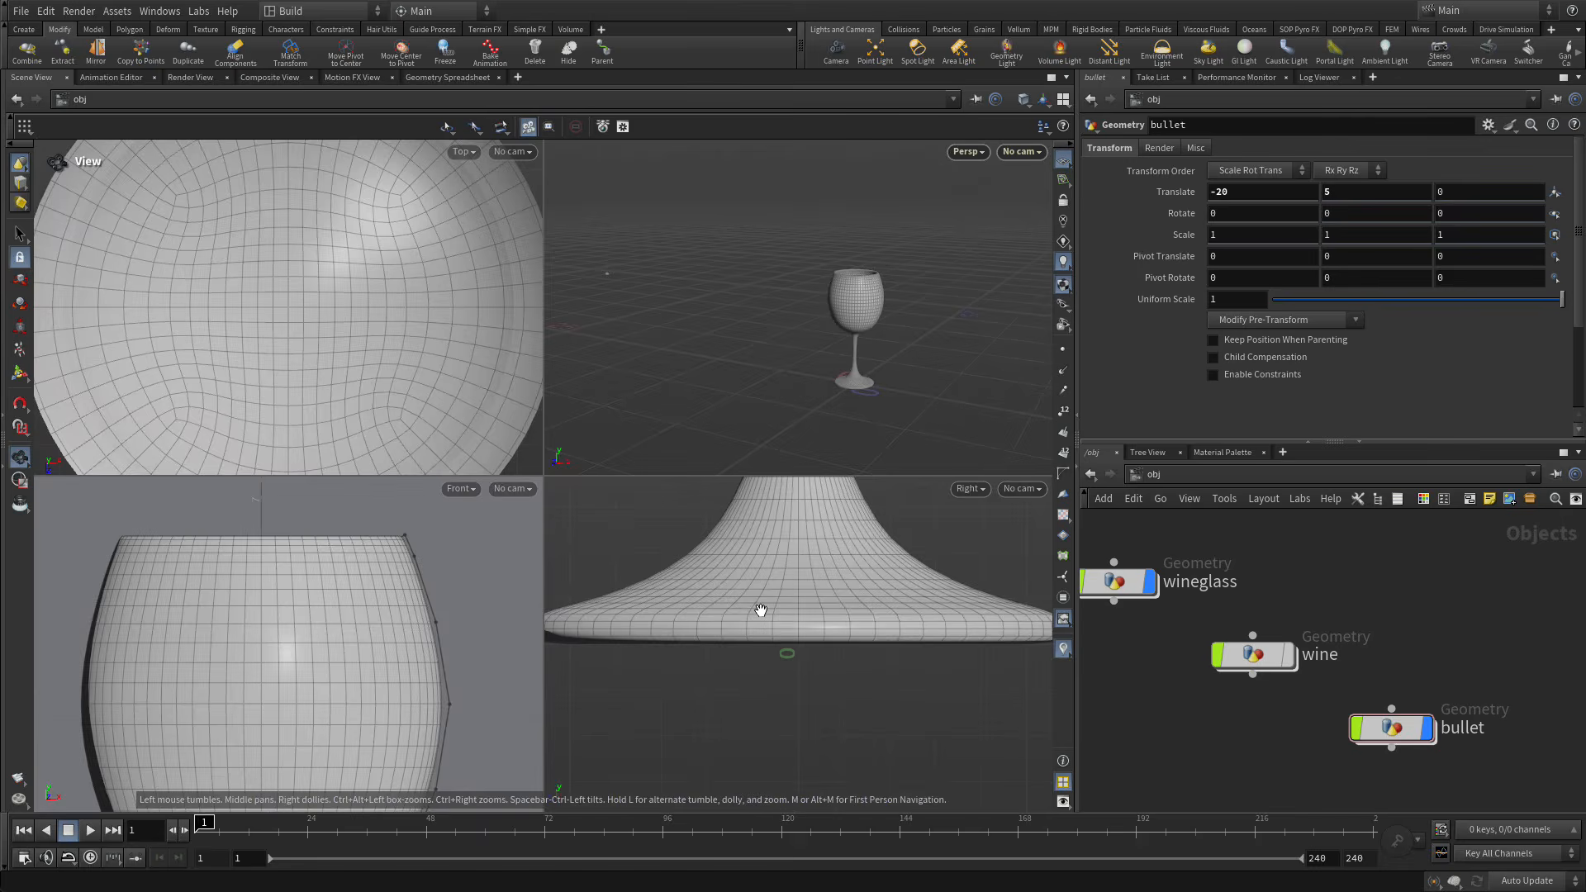
{"action": "key", "text": "space+b"}
{"action": "right_click_drag", "start_coordinate": [850, 538], "coordinate": [223, 632]}
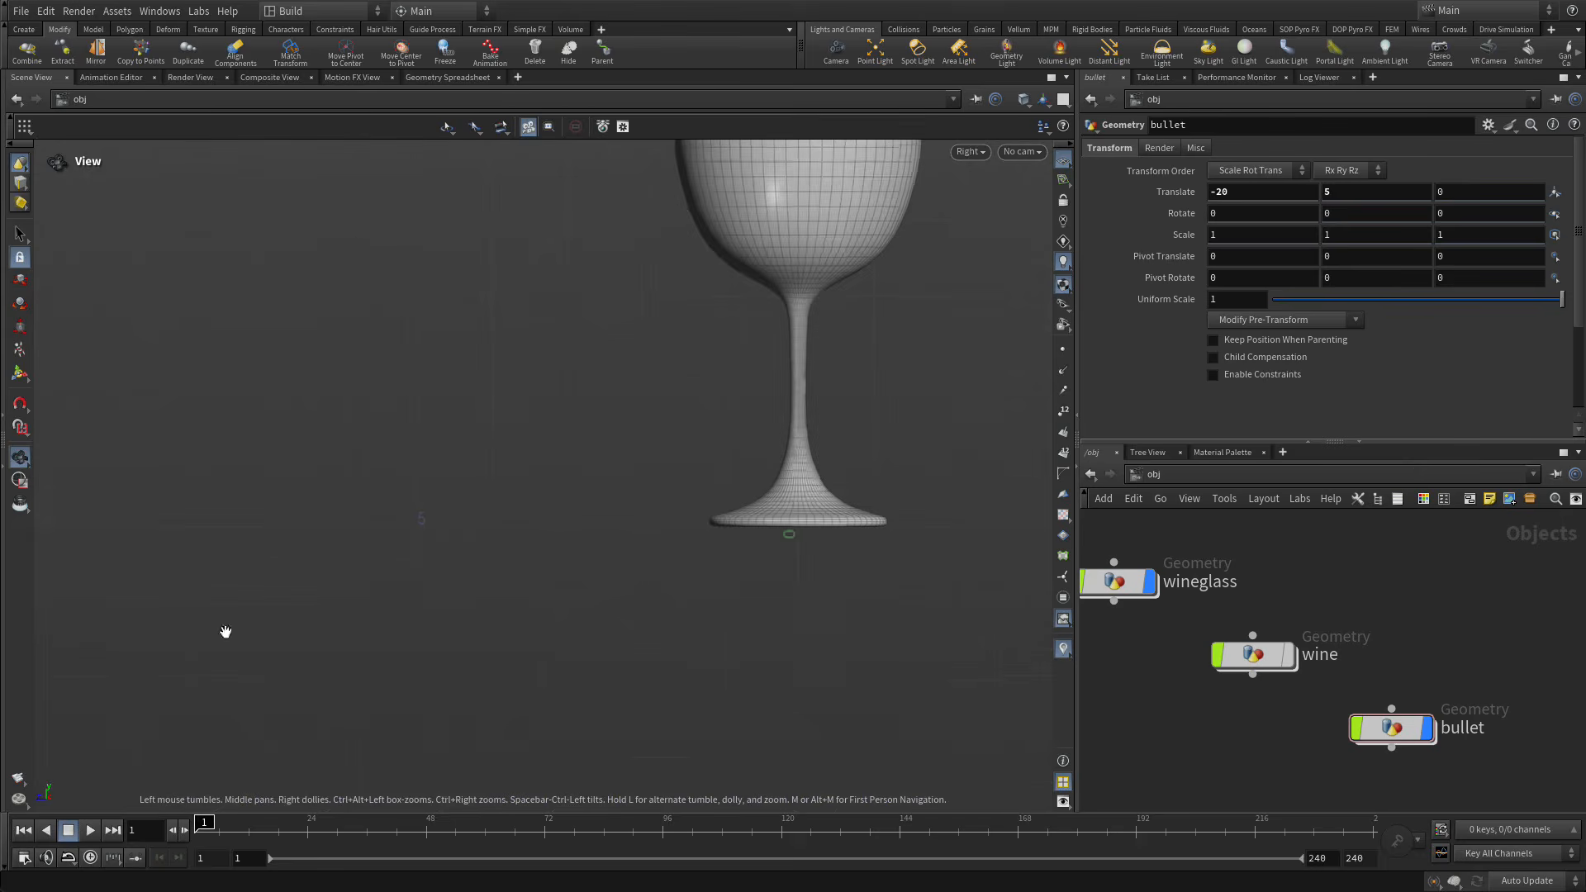
{"action": "right_click_drag", "start_coordinate": [558, 531], "coordinate": [196, 634]}
{"action": "right_click", "coordinate": [396, 567]}
{"action": "key", "text": "w"}
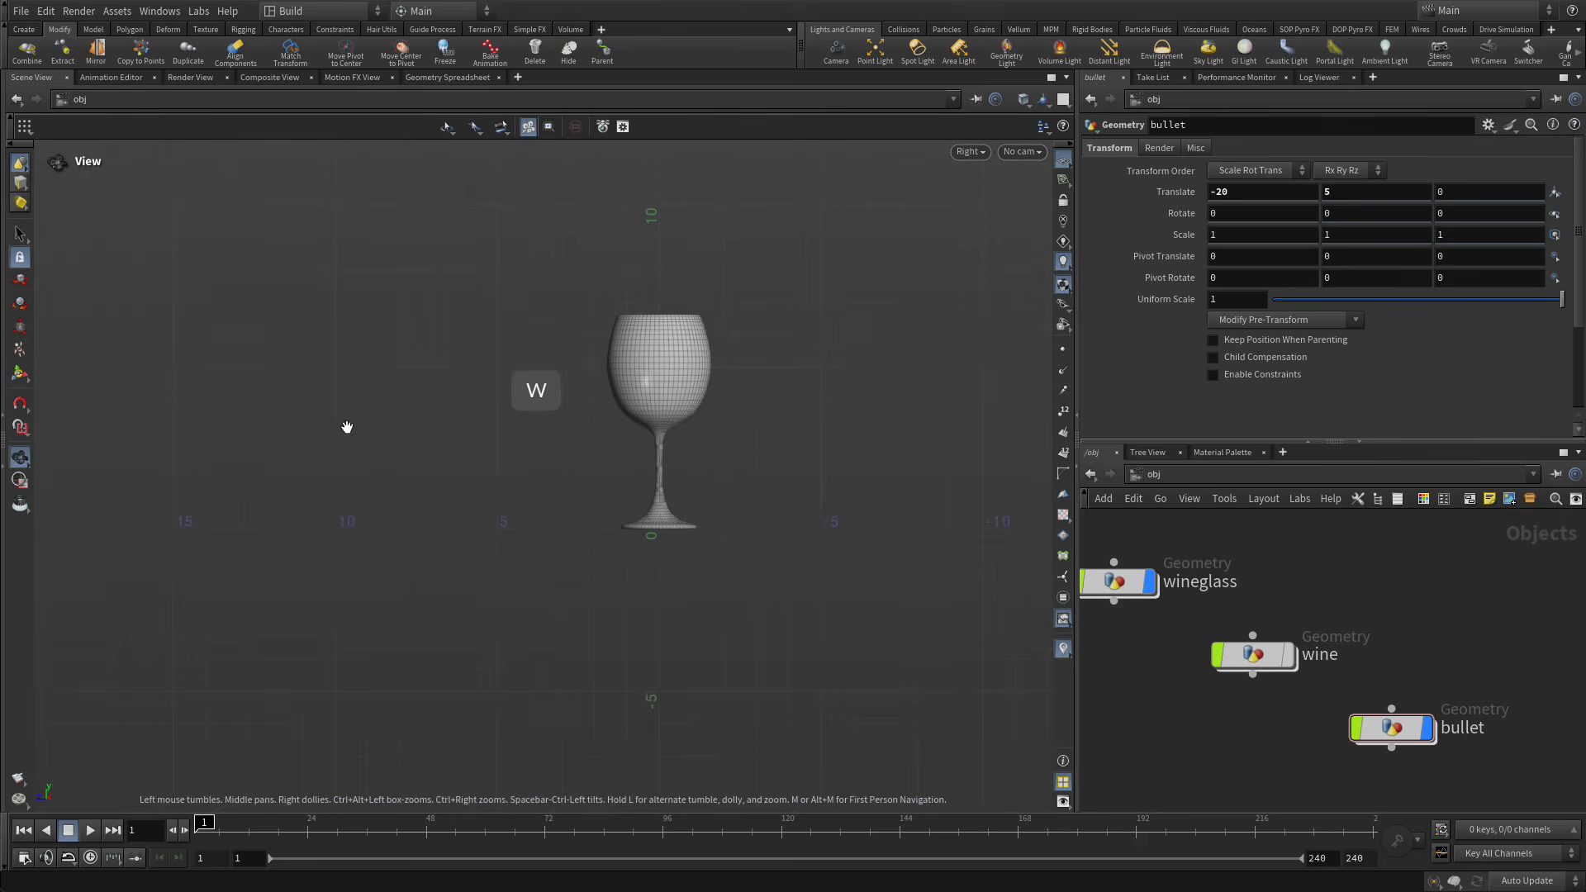
{"action": "right_click_drag", "start_coordinate": [636, 441], "coordinate": [940, 264]}
{"action": "middle_click_drag", "start_coordinate": [913, 283], "coordinate": [779, 332]}
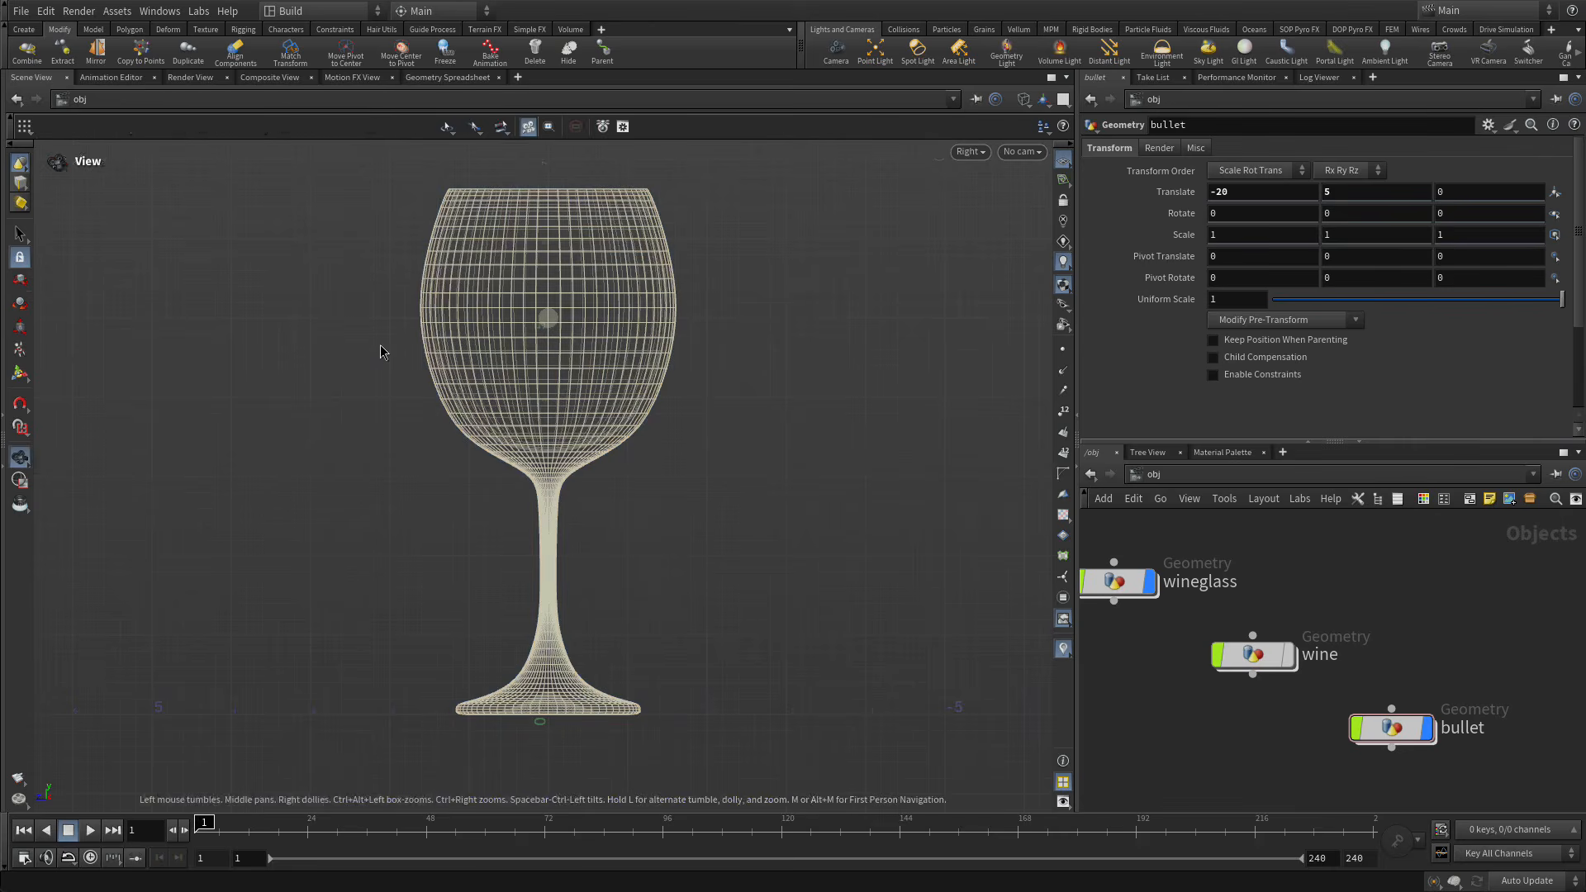
{"action": "key", "text": "space+b"}
{"action": "key", "text": "space+b"}
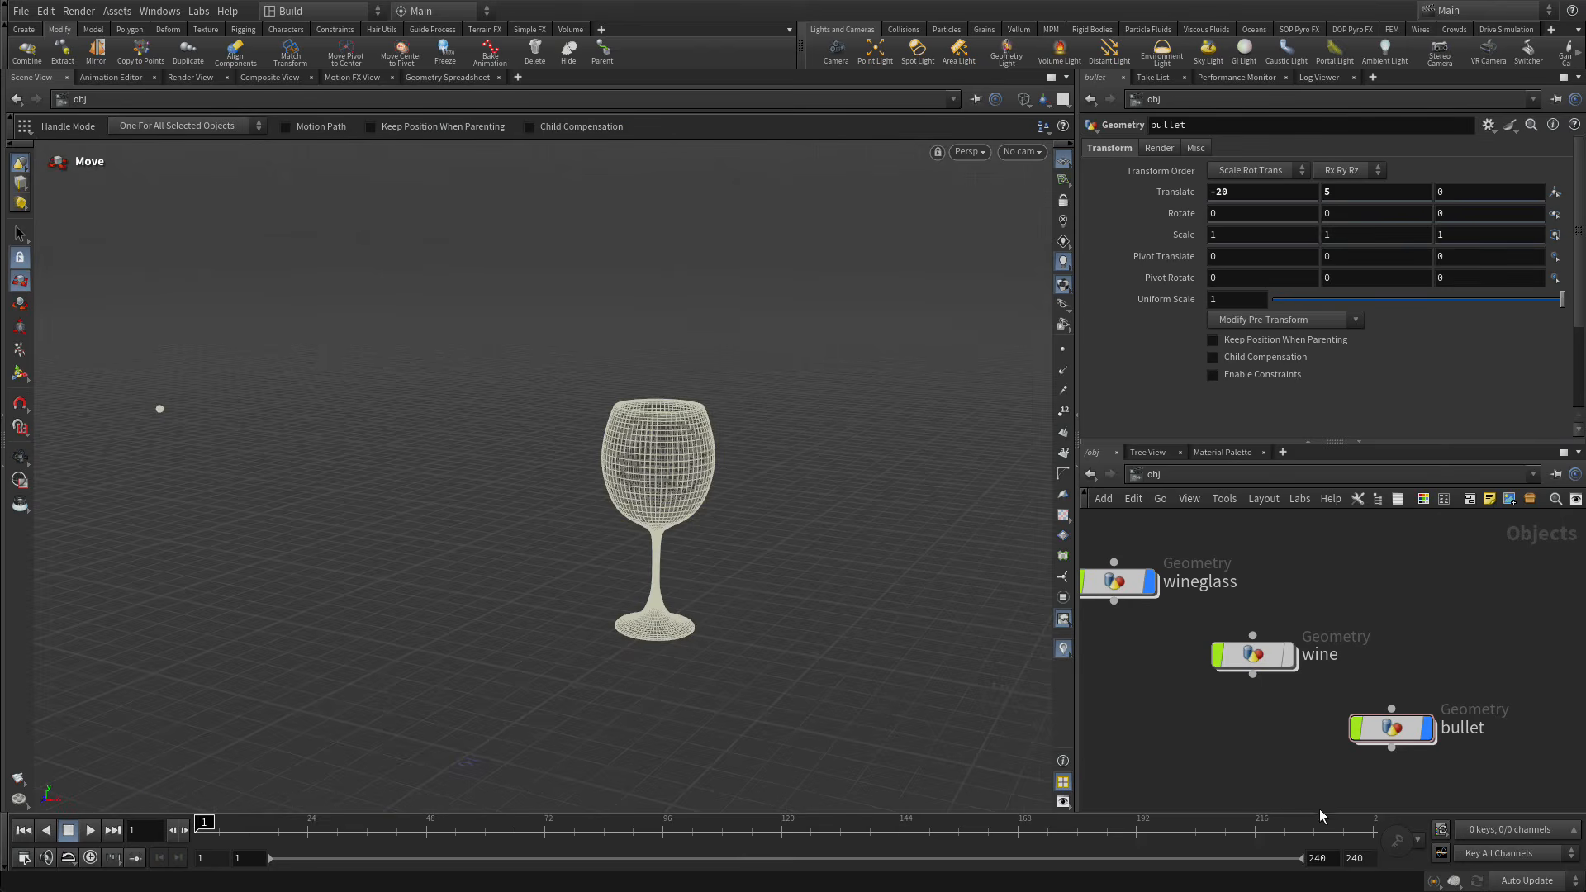
{"action": "key", "text": "h"}
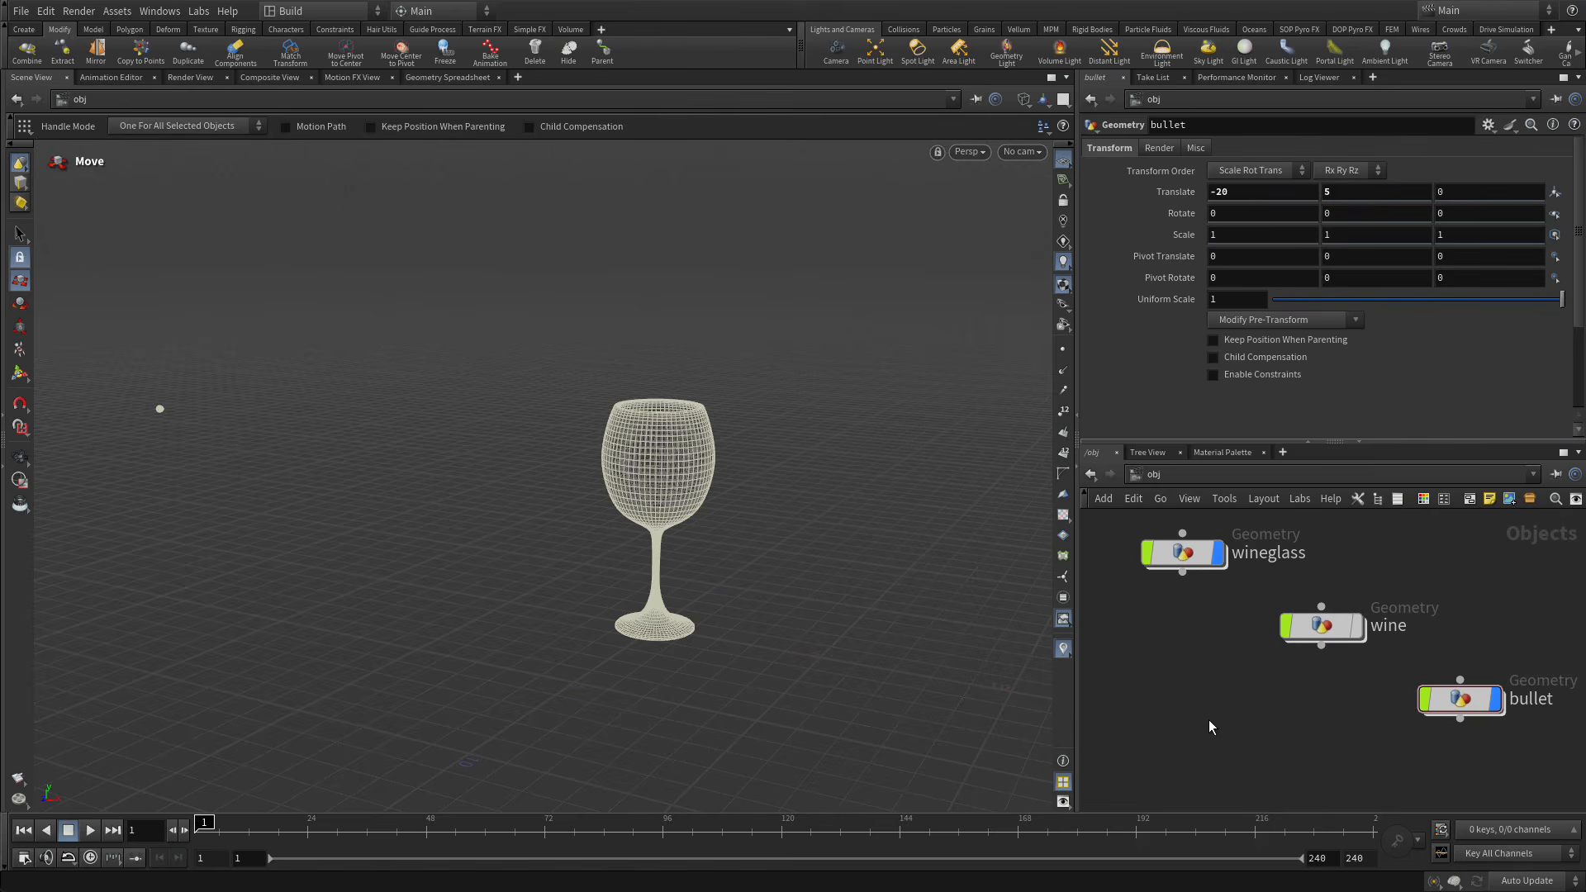
Save the scene in the $JOB project folder as wineglass_01.
{"action": "left_click", "coordinate": [21, 11]}
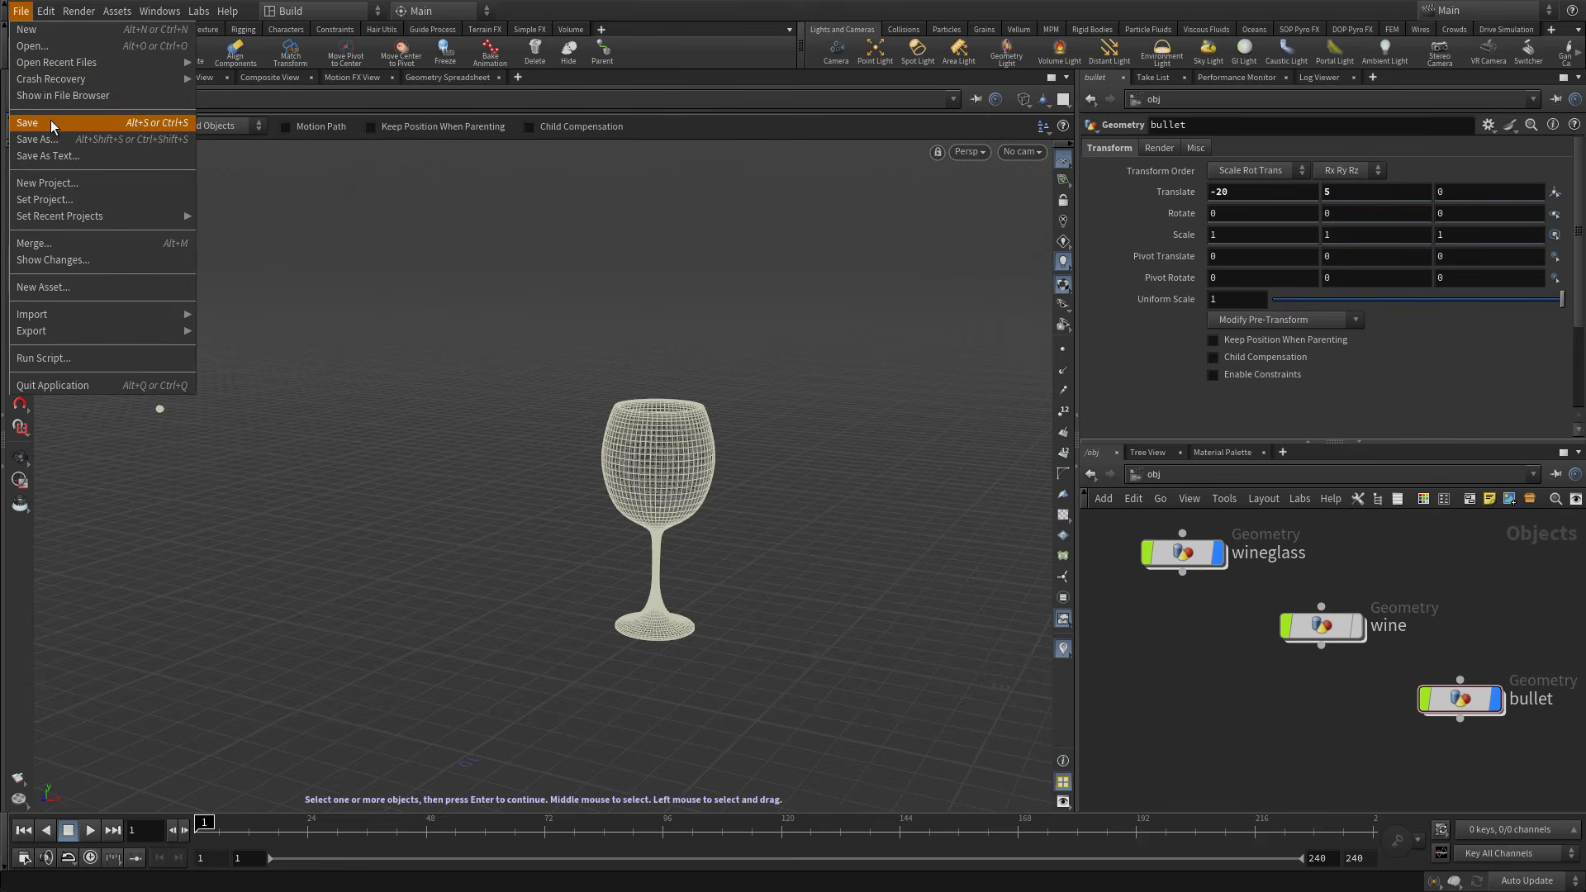
{"action": "left_click", "coordinate": [52, 128]}
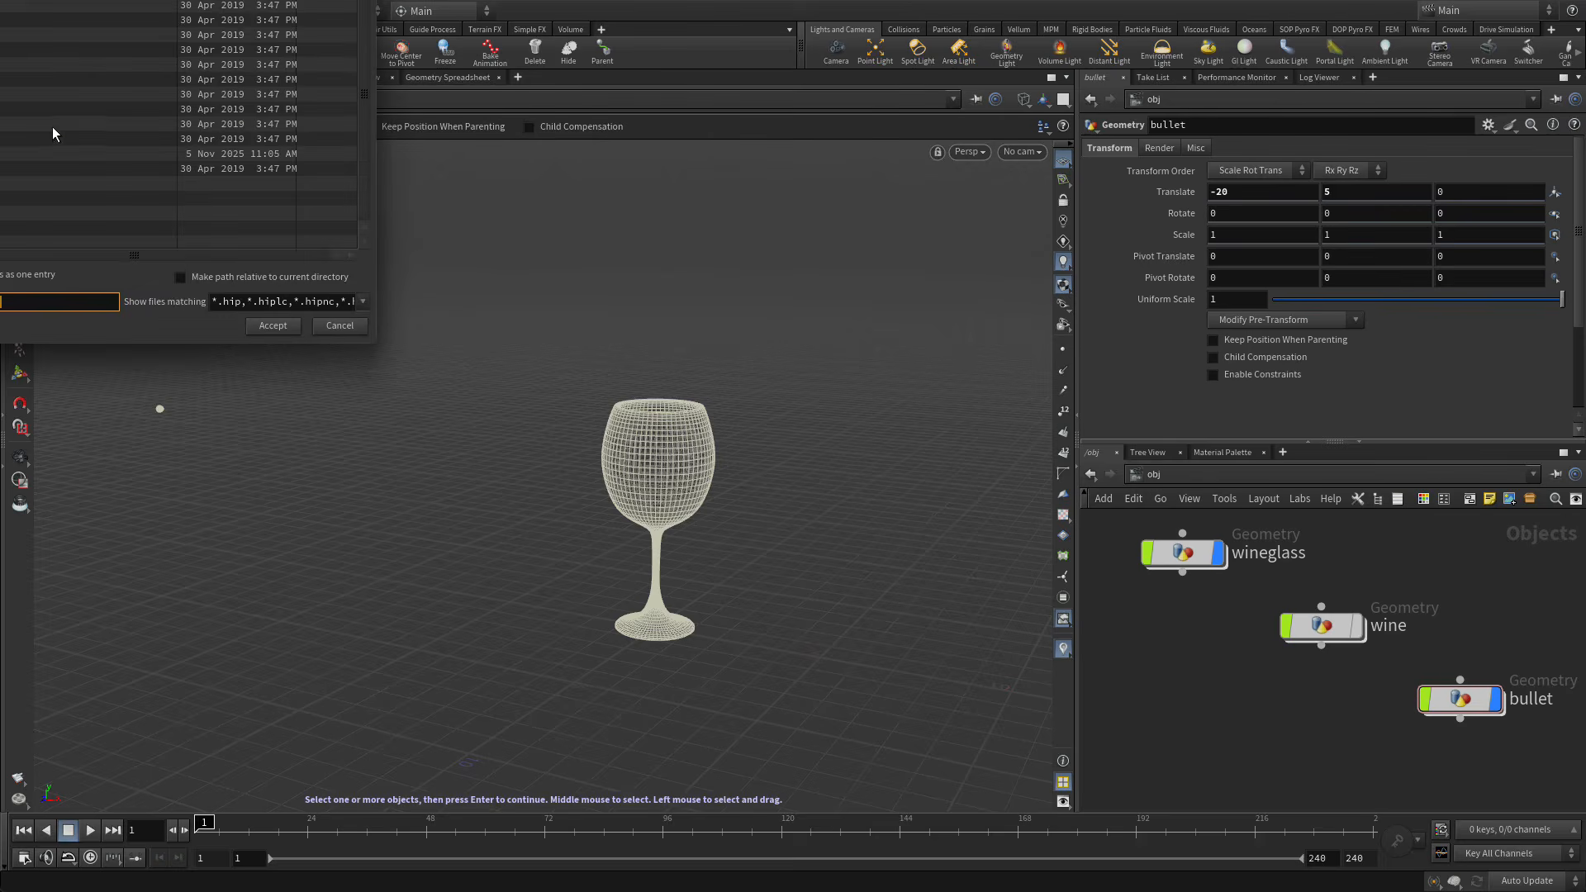
{"action": "left_click_drag", "start_coordinate": [24, 0], "coordinate": [471, 176]}
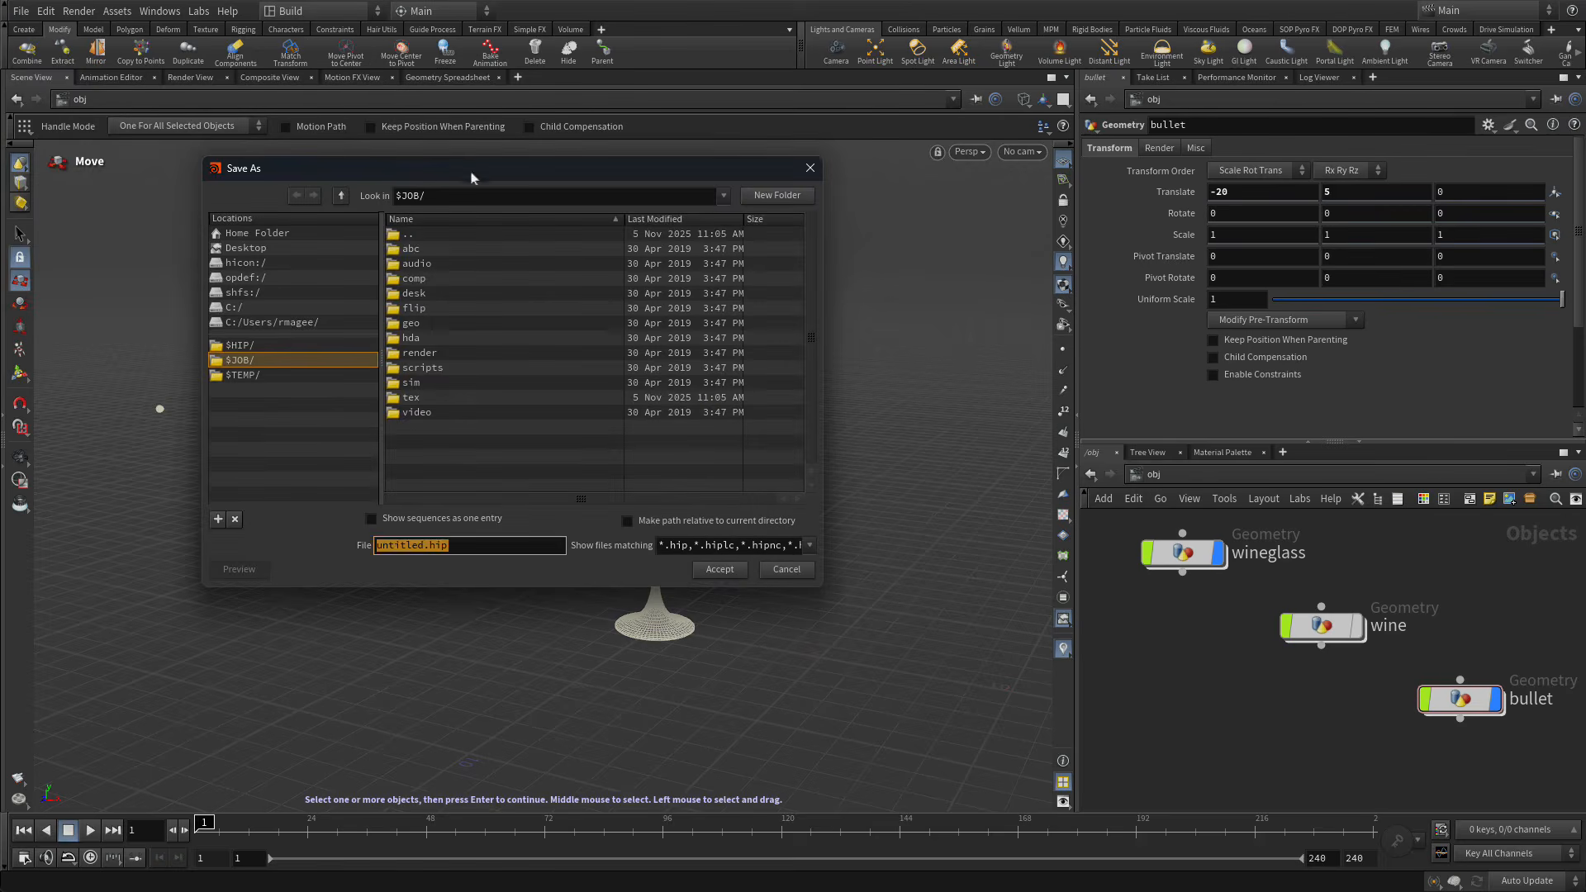
{"action": "left_click", "coordinate": [419, 557]}
{"action": "left_click_drag", "start_coordinate": [425, 545], "coordinate": [355, 542]}
{"action": "type", "text": "wineglass_01"}
{"action": "key", "text": "Return"}
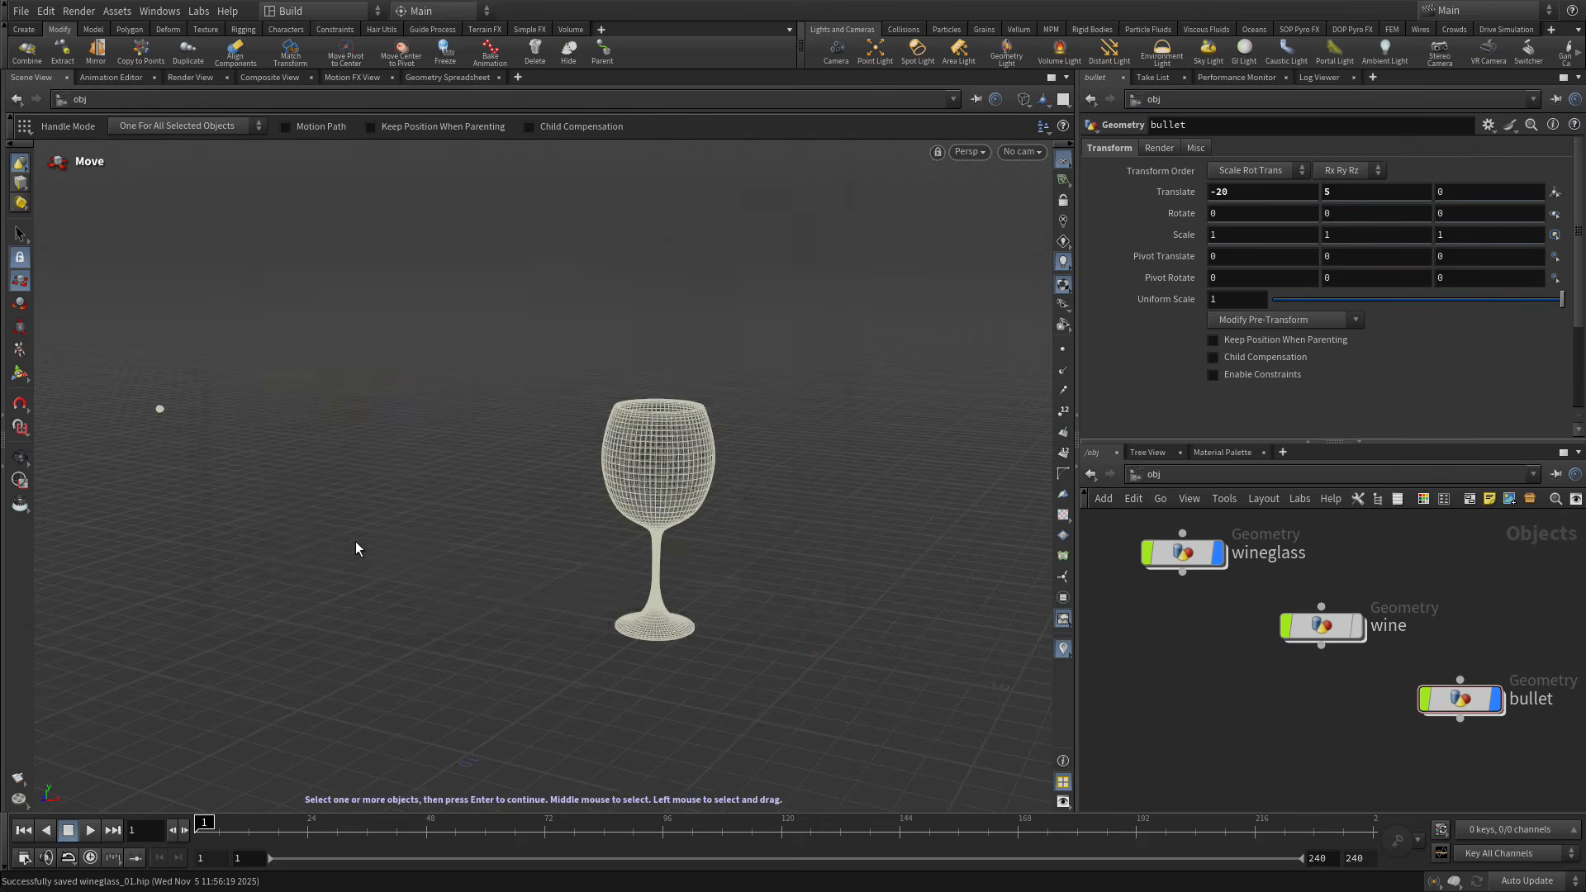